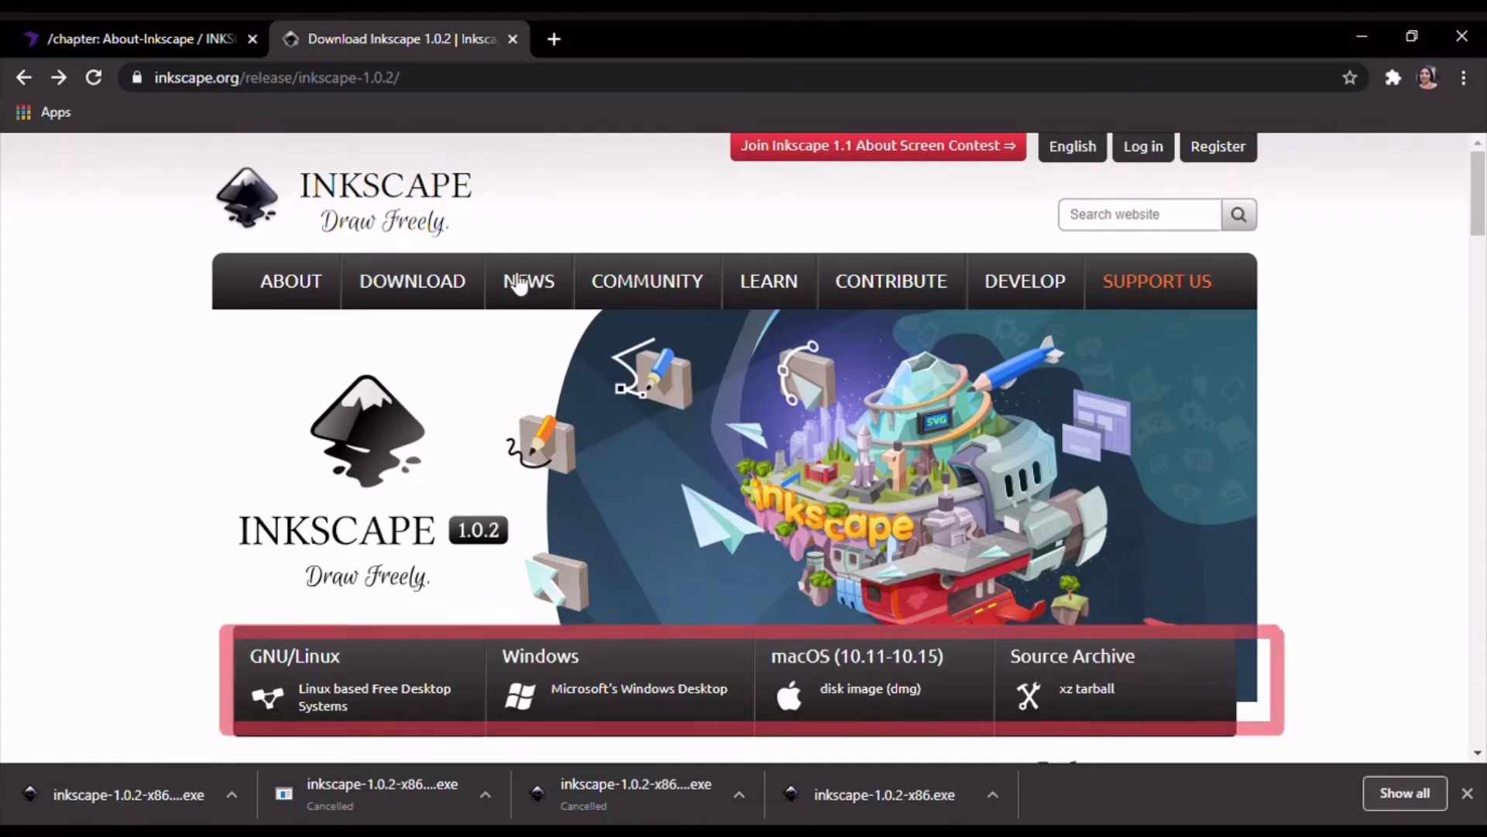
# Download the 32-bit Windows installer of Inkscape 1.0.2 in .exe format from the release page
pyautogui.moveTo(561, 329)
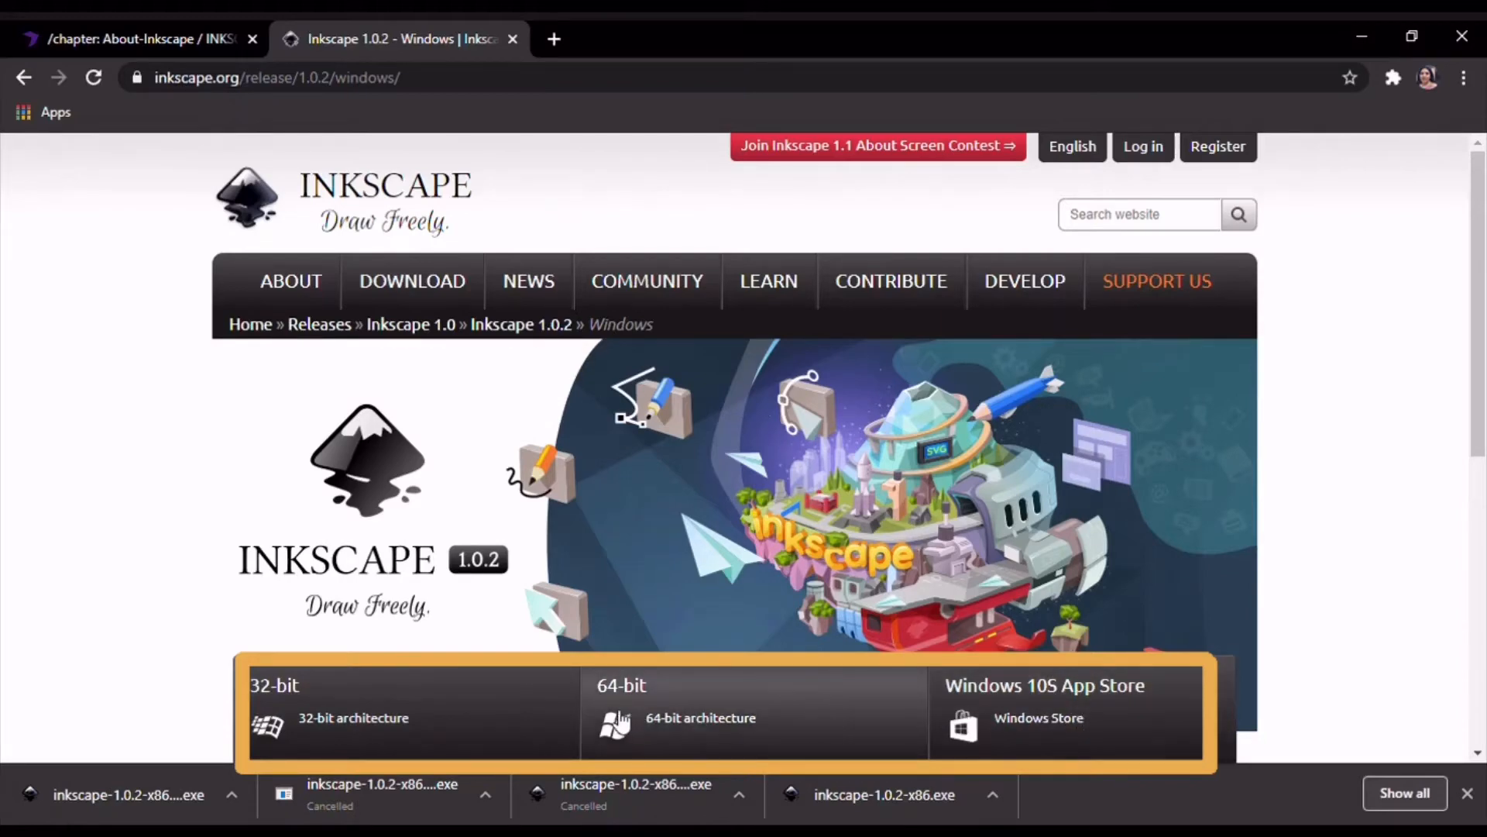
pyautogui.click(525, 689)
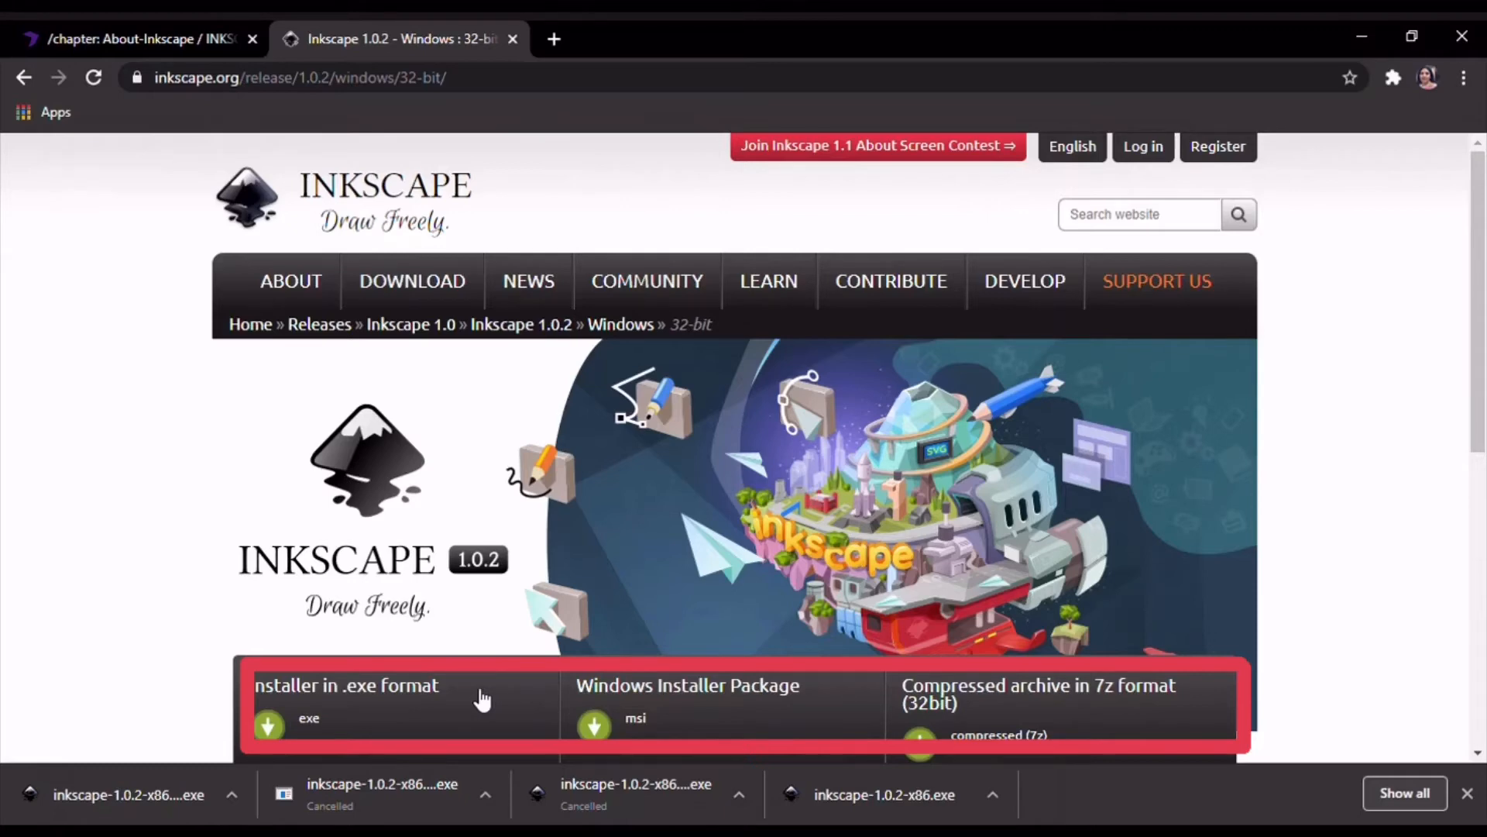
pyautogui.click(482, 699)
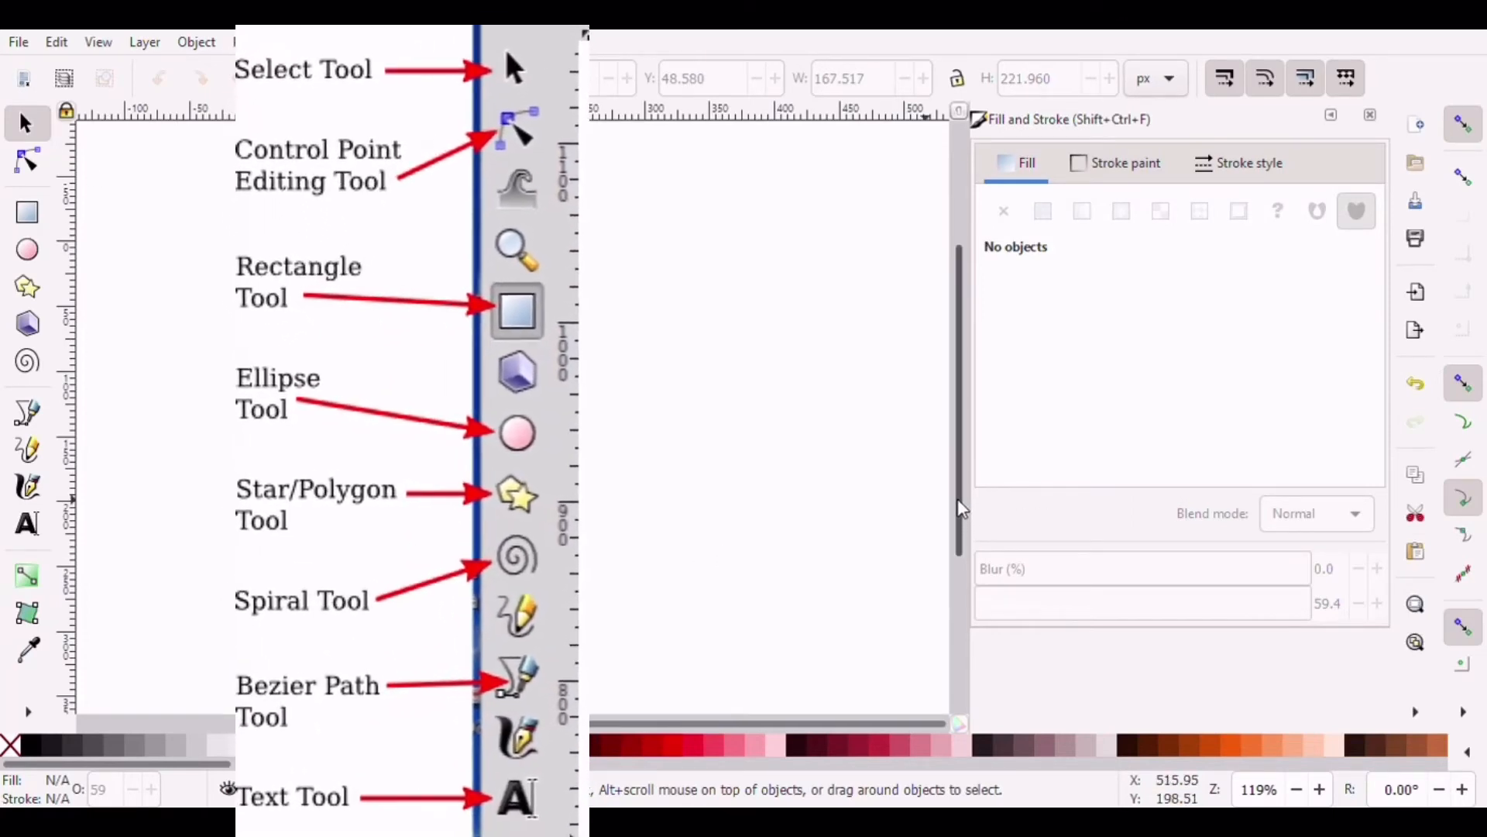
# Draw a green rectangle about 190 by 247 px inside the page with the Rectangle tool
pyautogui.moveTo(958, 507); pyautogui.dragTo(983, 548)
pyautogui.moveTo(744, 724); pyautogui.dragTo(862, 722)
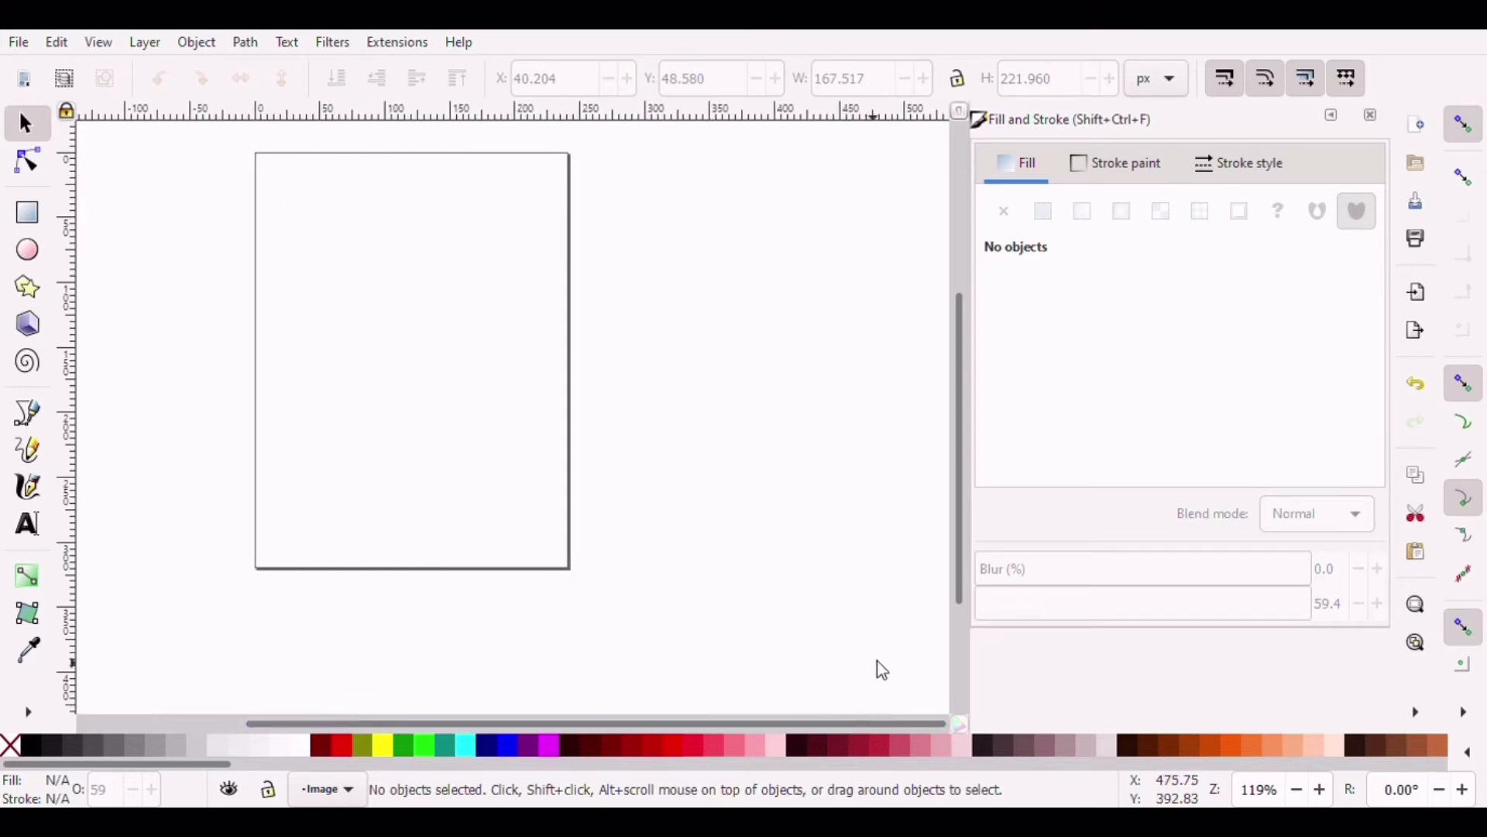
pyautogui.moveTo(954, 587); pyautogui.dragTo(944, 514)
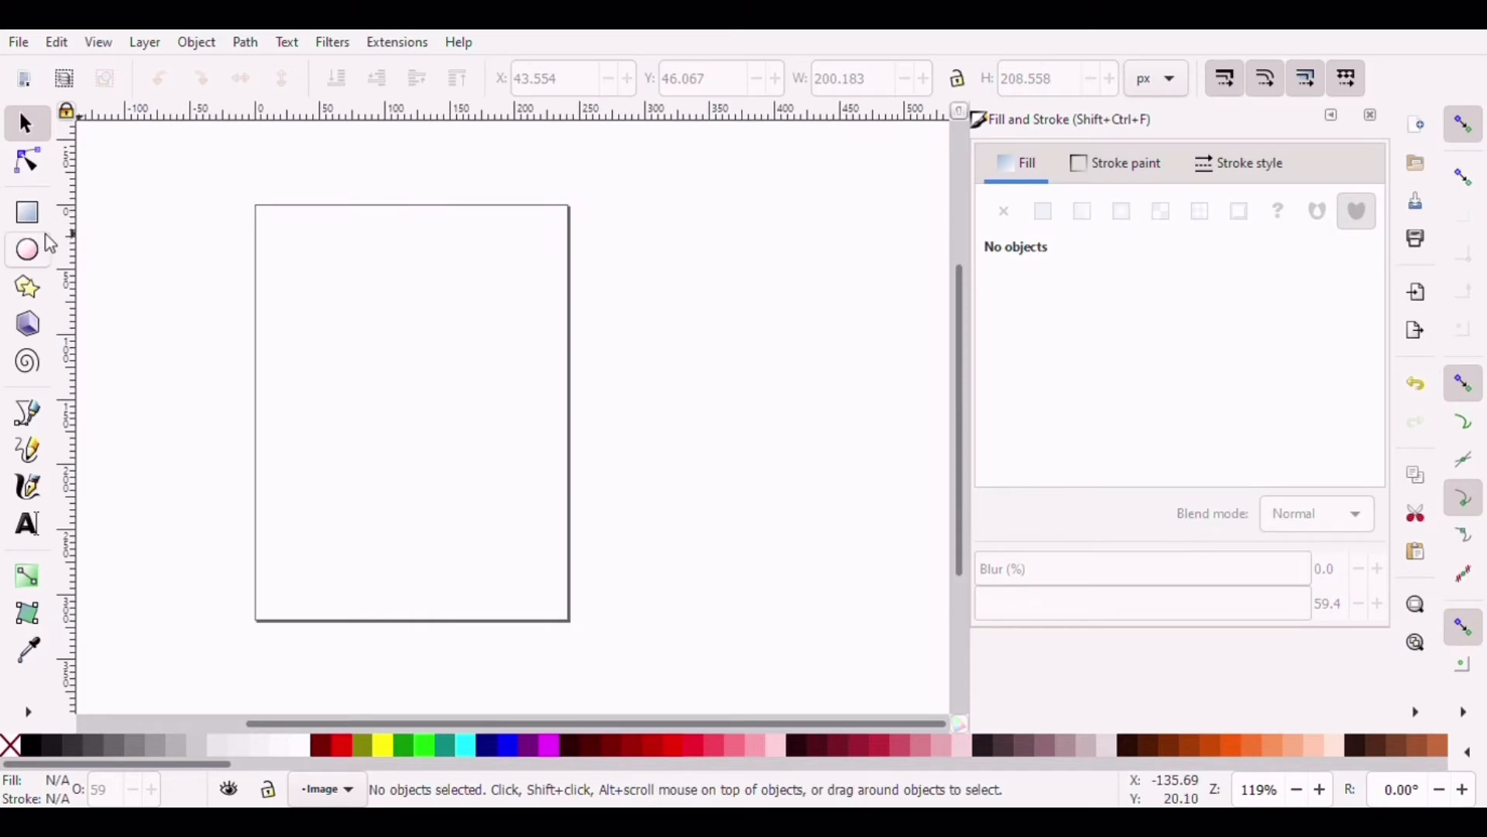
pyautogui.click(27, 211)
pyautogui.moveTo(305, 240)
pyautogui.mouseDown()
pyautogui.moveTo(459, 419)
pyautogui.moveTo(499, 514)
pyautogui.moveTo(552, 562)
pyautogui.mouseUp()
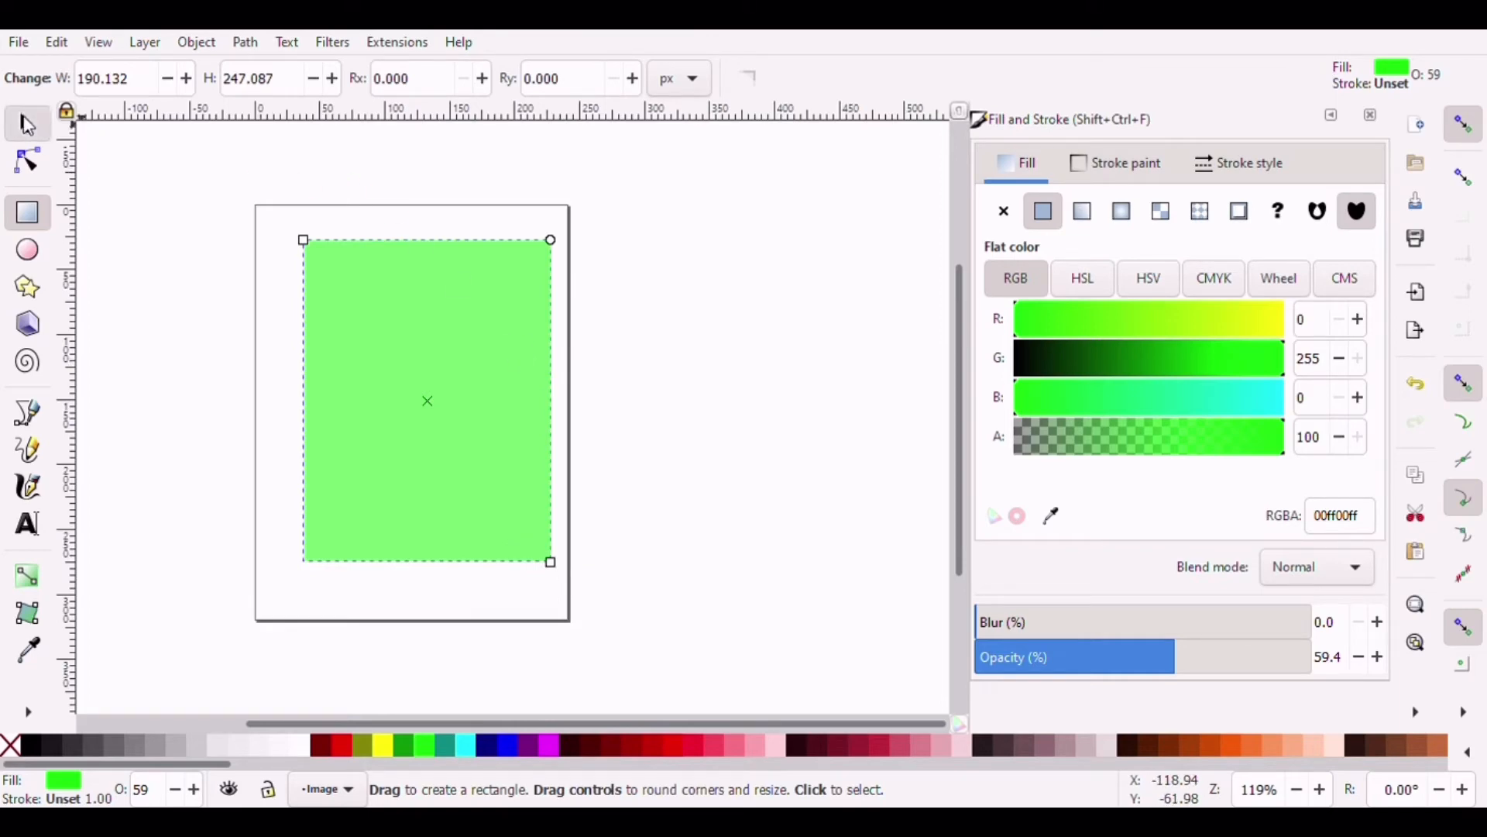
# Move the rectangle slightly up and left on the page and resize it to about 209 by 233 px
pyautogui.click(28, 124)
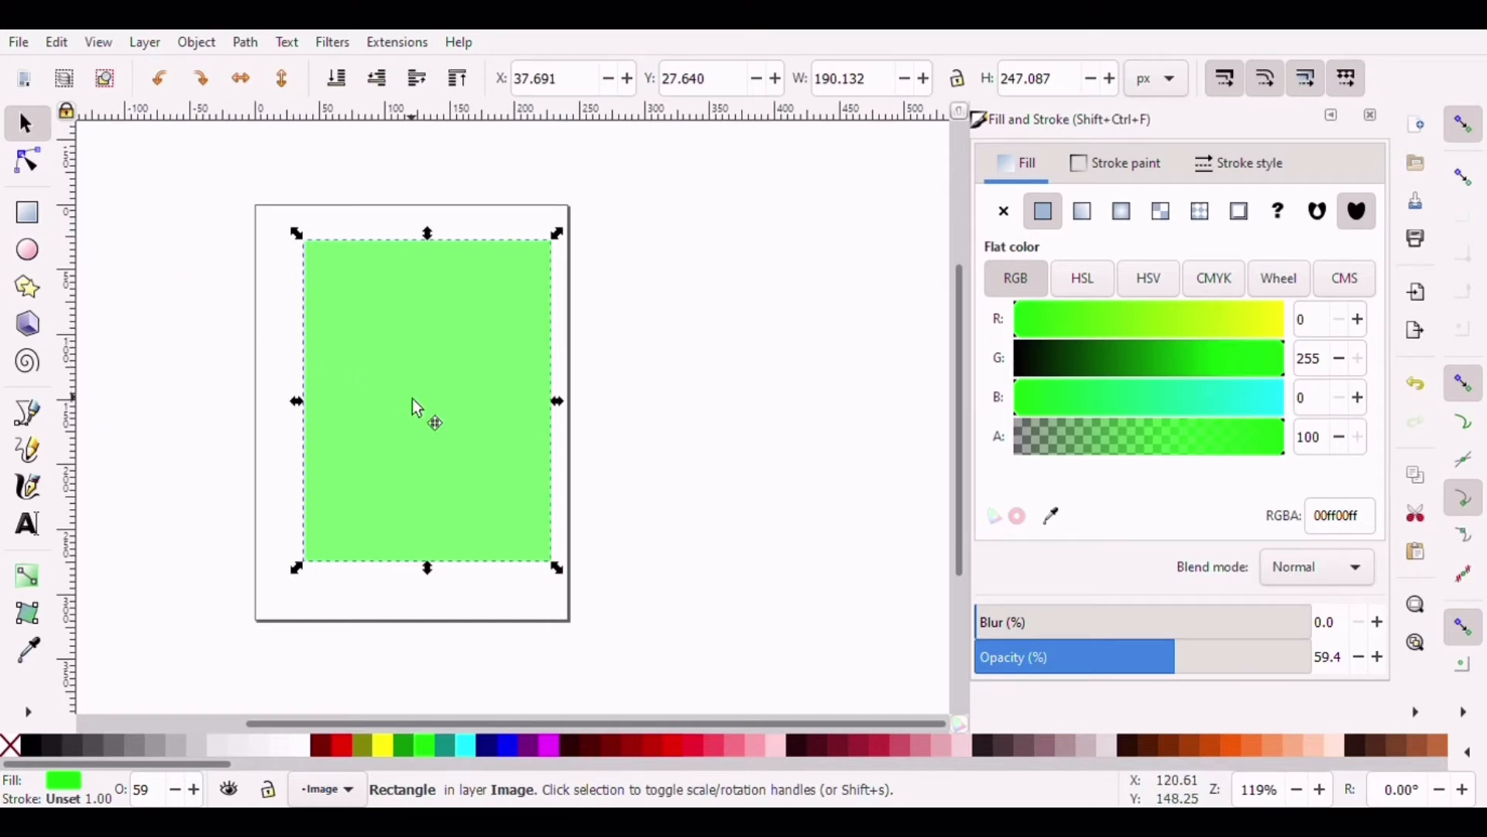
pyautogui.moveTo(412, 399)
pyautogui.mouseDown()
pyautogui.moveTo(364, 423)
pyautogui.moveTo(466, 305)
pyautogui.moveTo(350, 355)
pyautogui.moveTo(459, 328)
pyautogui.moveTo(394, 384)
pyautogui.mouseUp()
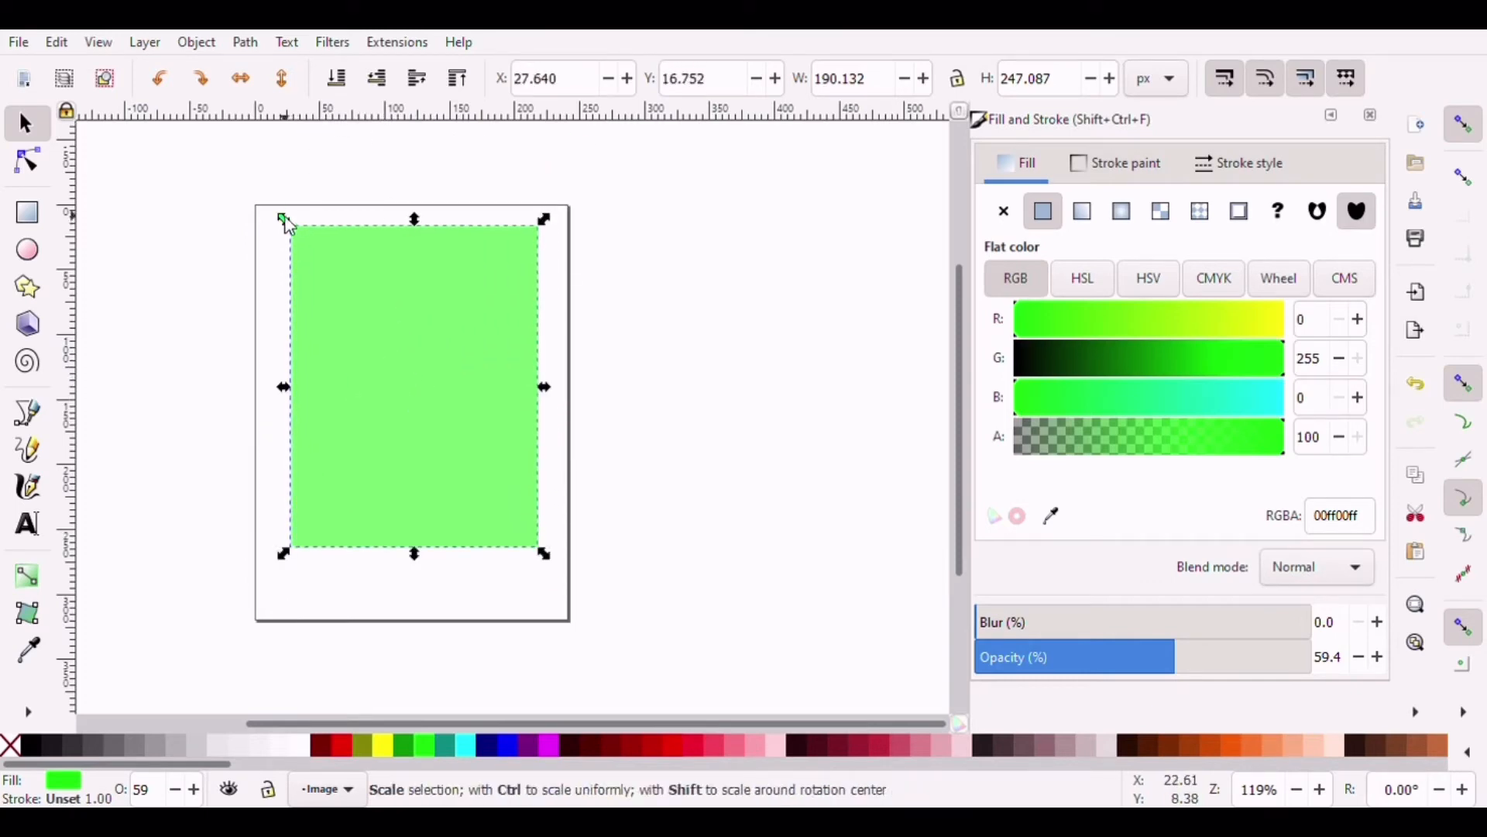
pyautogui.moveTo(284, 220); pyautogui.dragTo(279, 283)
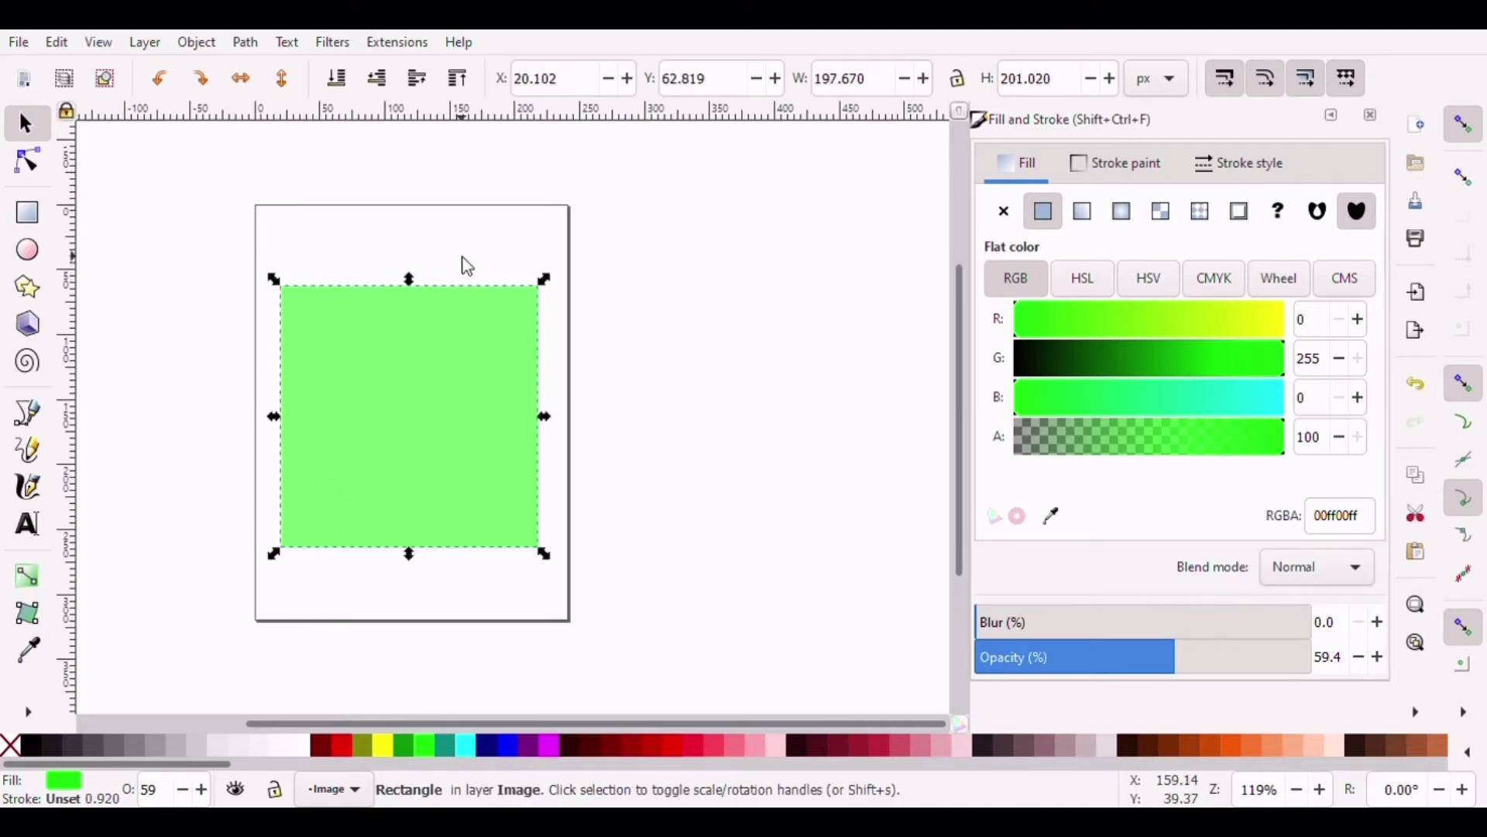
pyautogui.moveTo(546, 280); pyautogui.dragTo(565, 306)
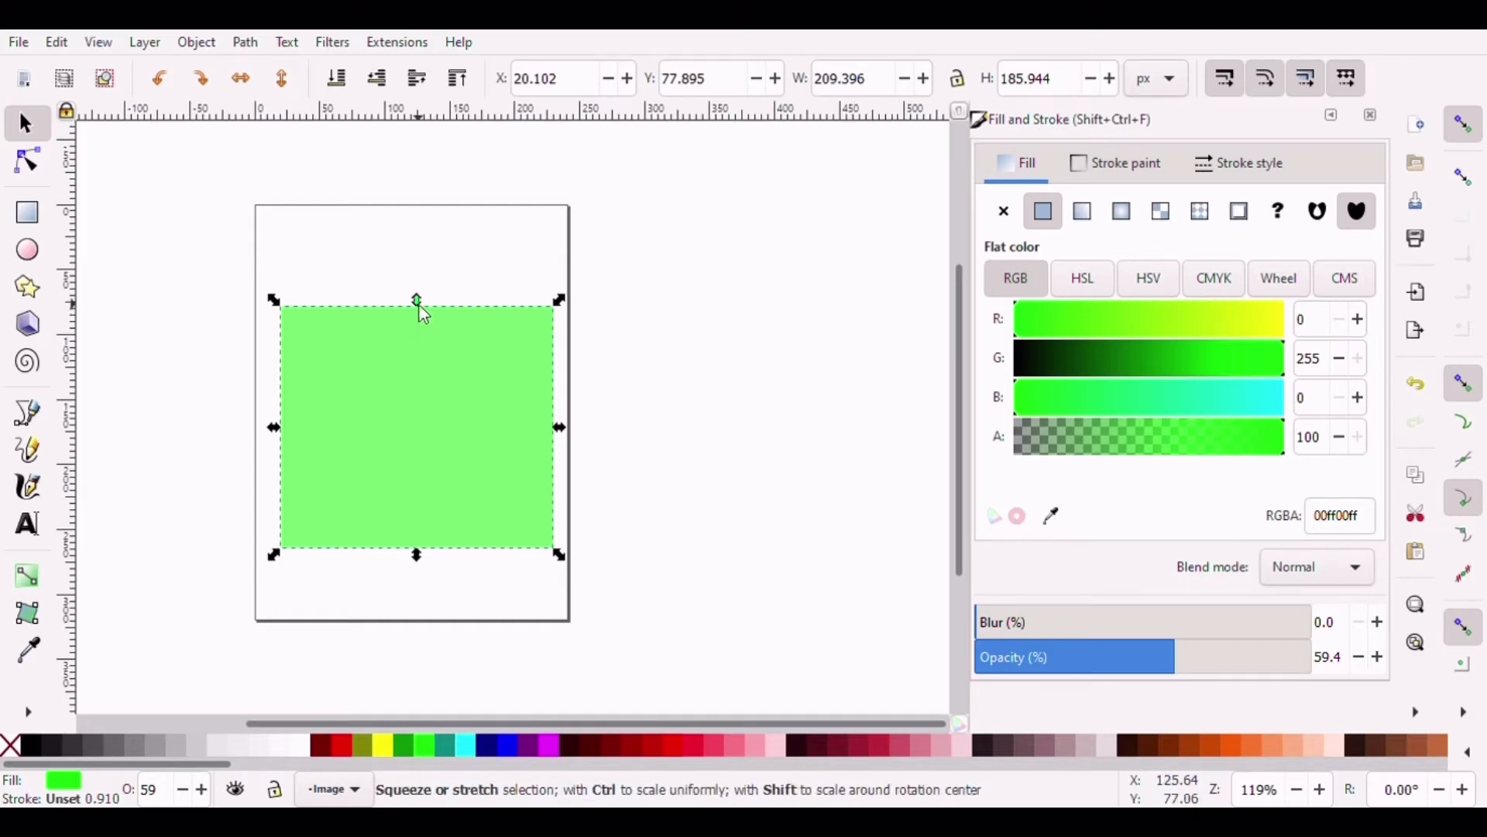
pyautogui.moveTo(420, 307); pyautogui.dragTo(430, 246)
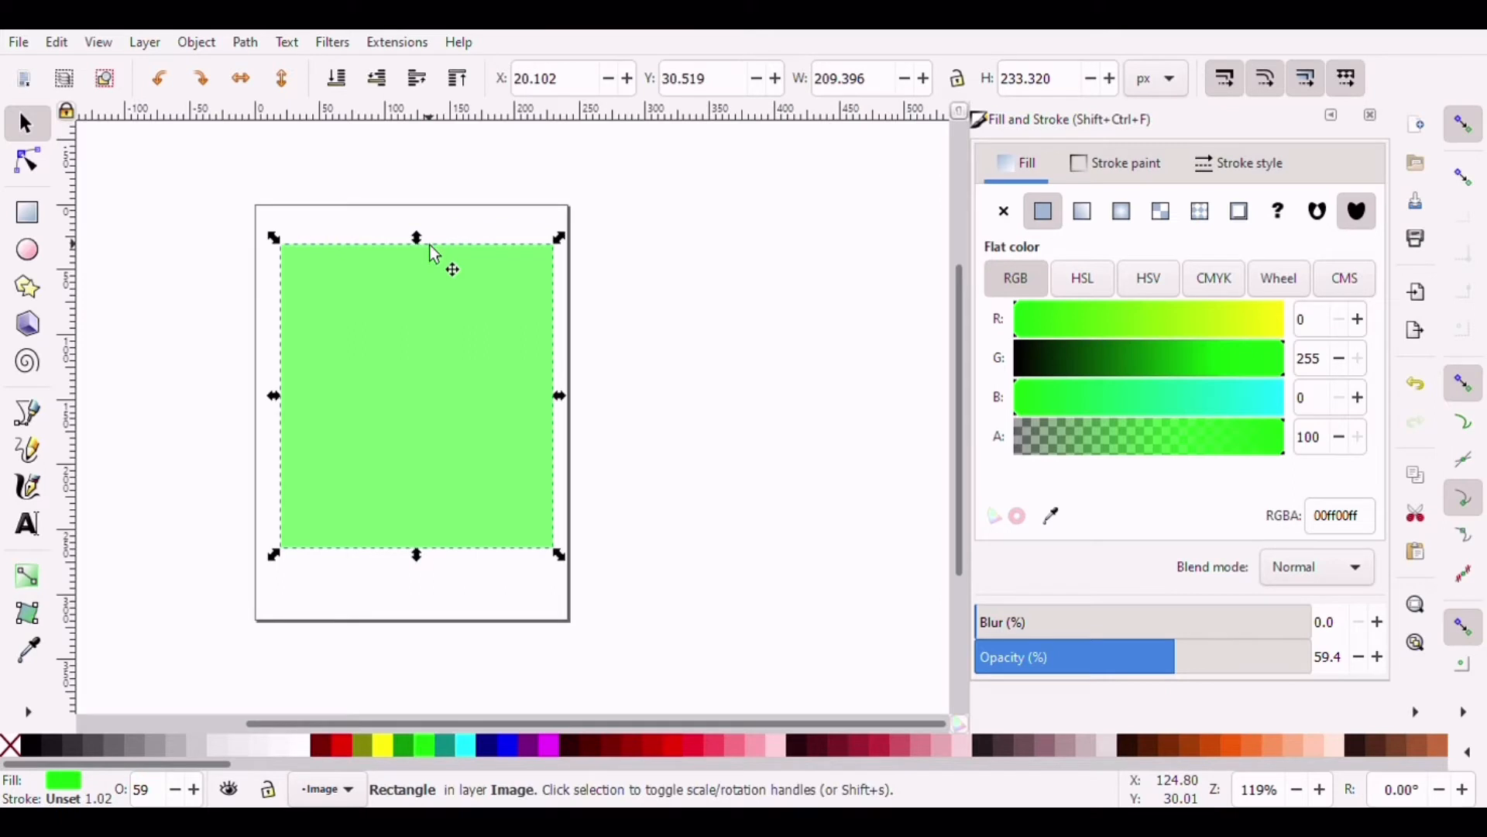
# Rotate the green rectangle about its centre using its rotation handles
pyautogui.click(395, 398)
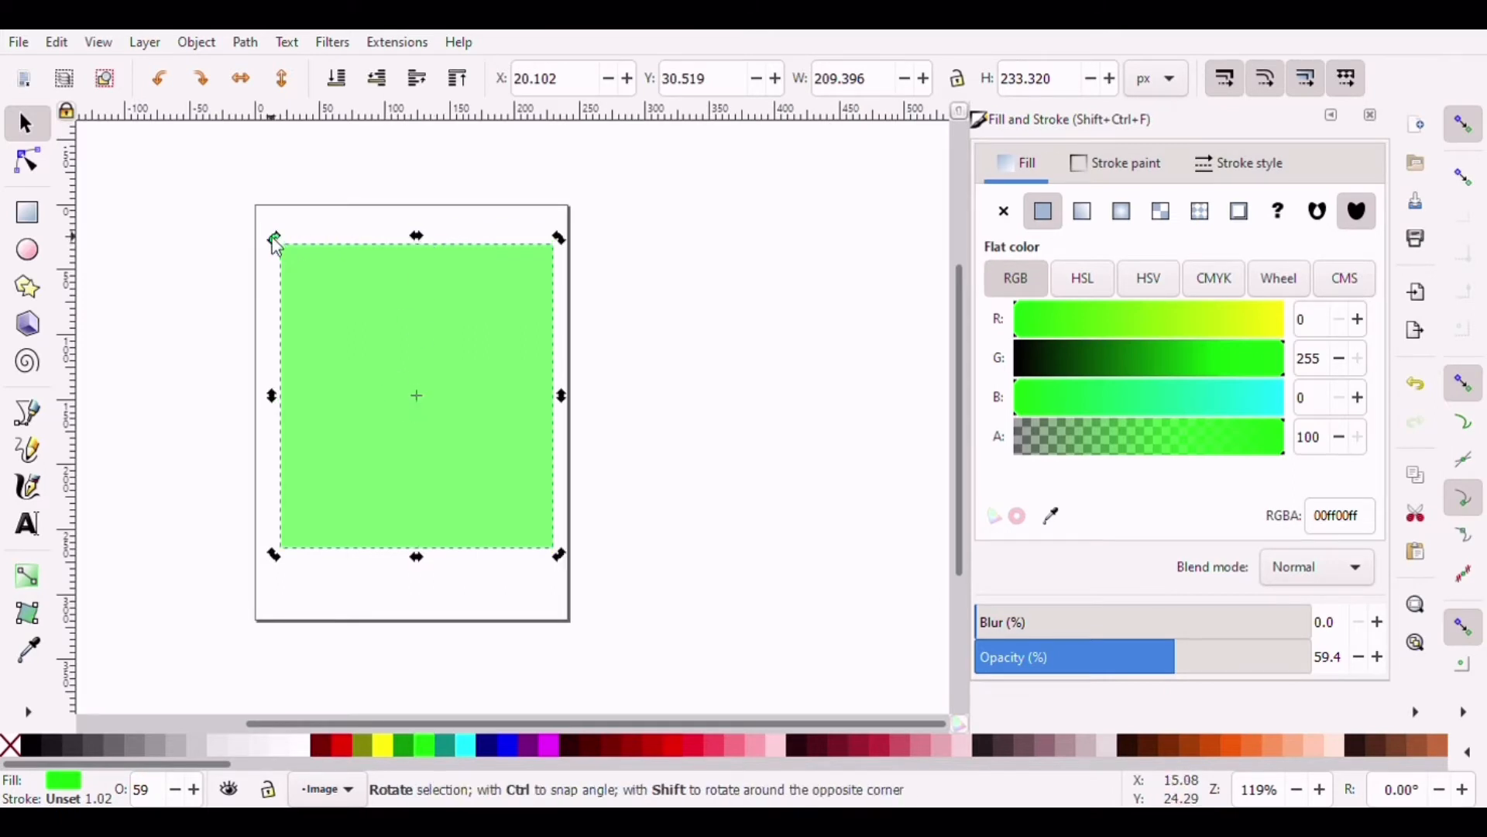
pyautogui.moveTo(272, 239); pyautogui.dragTo(521, 374)
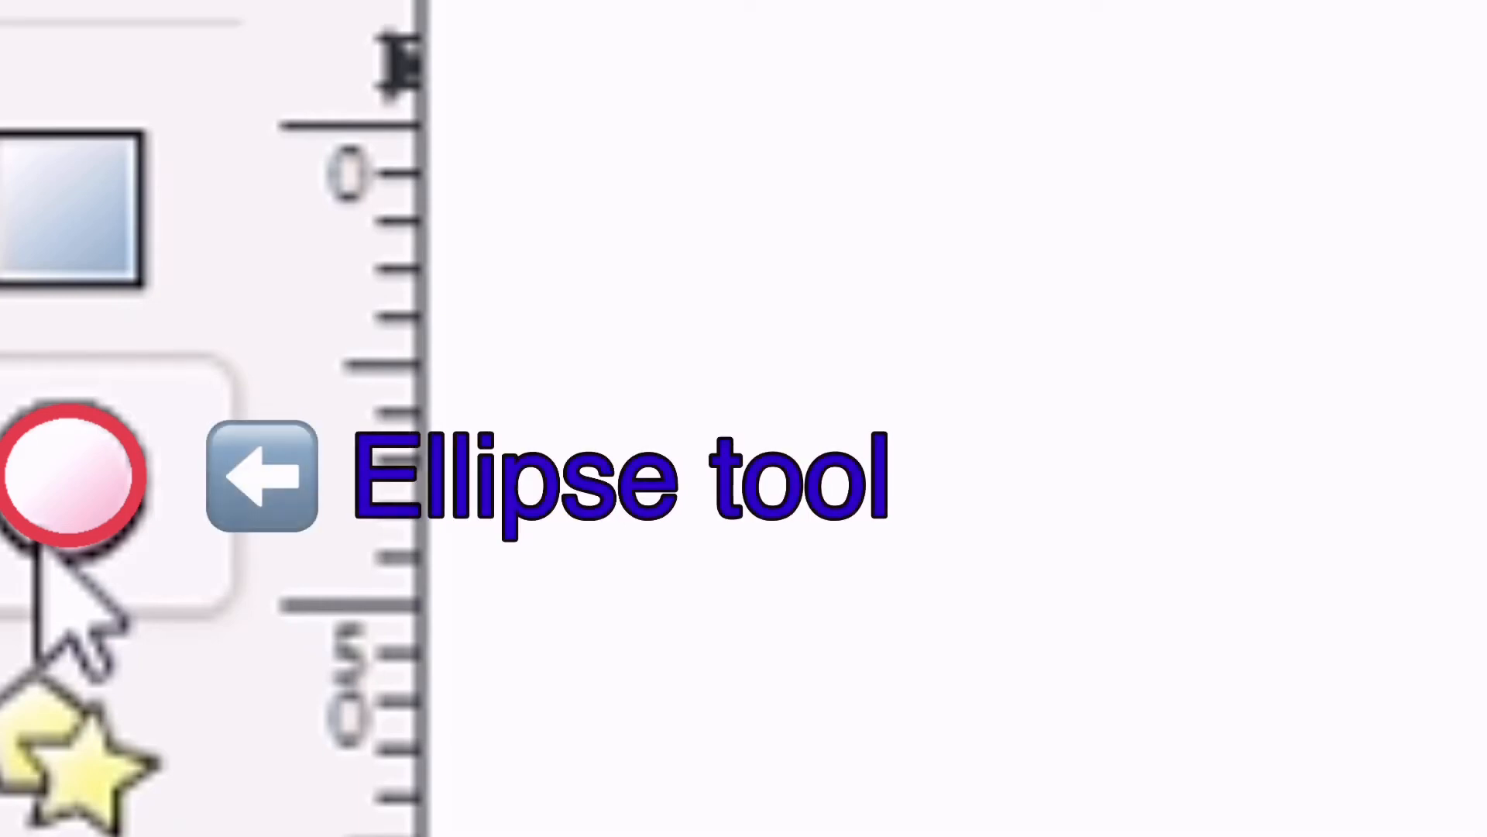
# Draw a large ellipse on the upper page and two smaller ones below, with radii about 49 by 55 px and 51 by 61 px
pyautogui.click(37, 543)
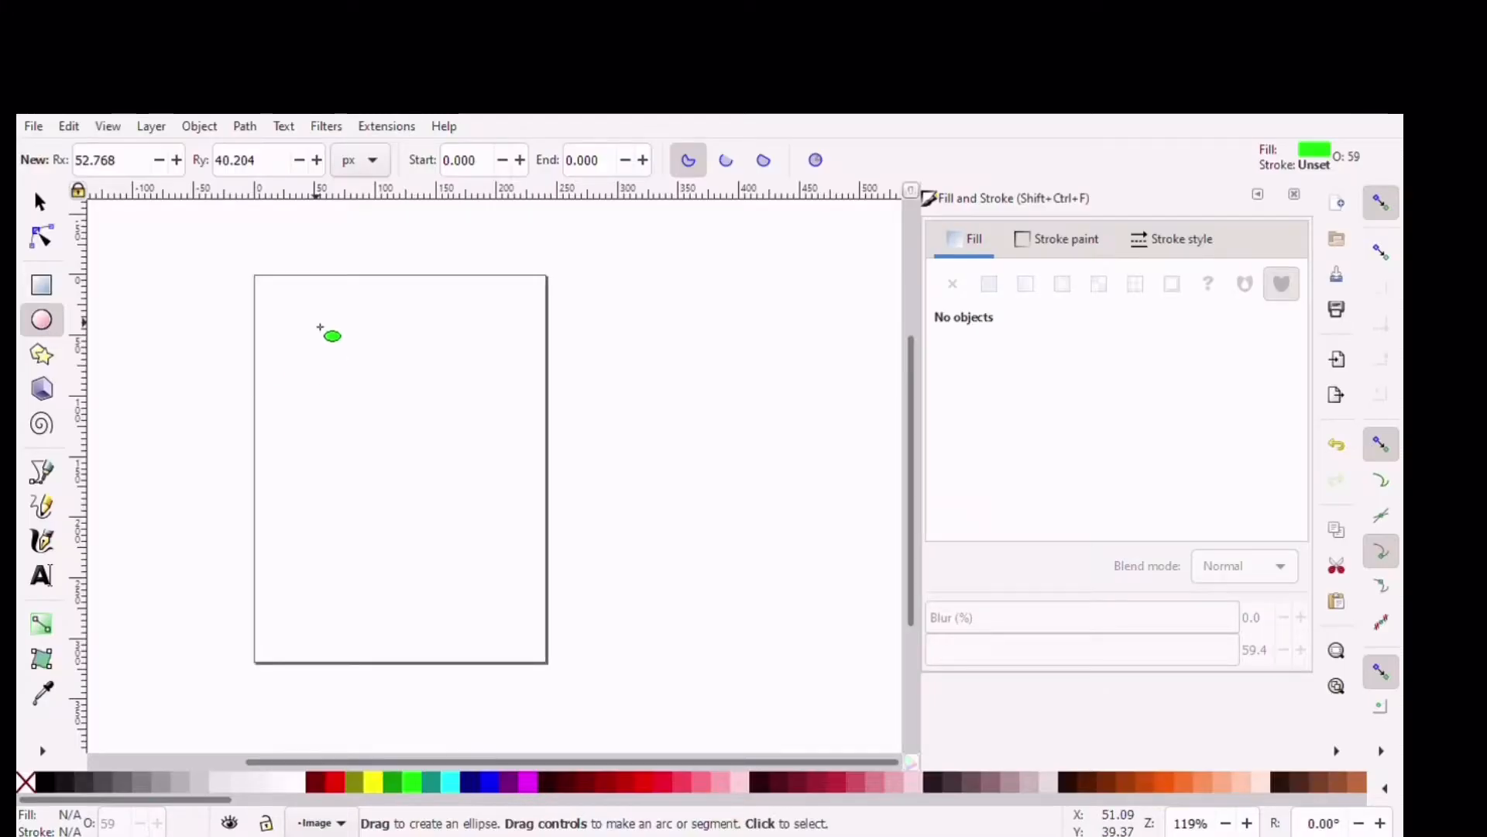
pyautogui.moveTo(320, 328); pyautogui.dragTo(496, 484)
pyautogui.moveTo(305, 522)
pyautogui.mouseDown()
pyautogui.moveTo(403, 655)
pyautogui.moveTo(419, 653)
pyautogui.mouseUp()
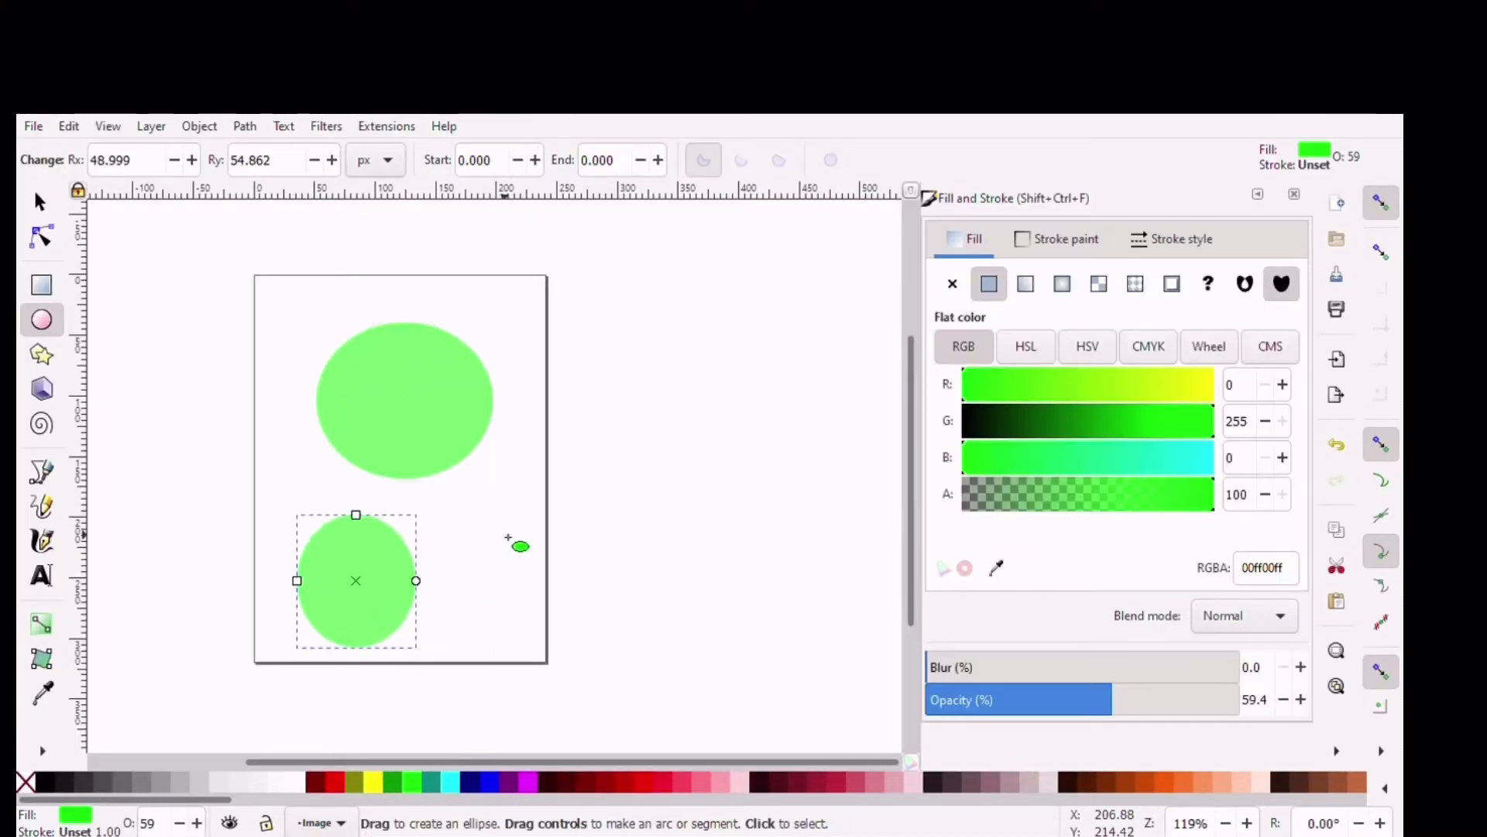
pyautogui.moveTo(488, 518); pyautogui.dragTo(611, 666)
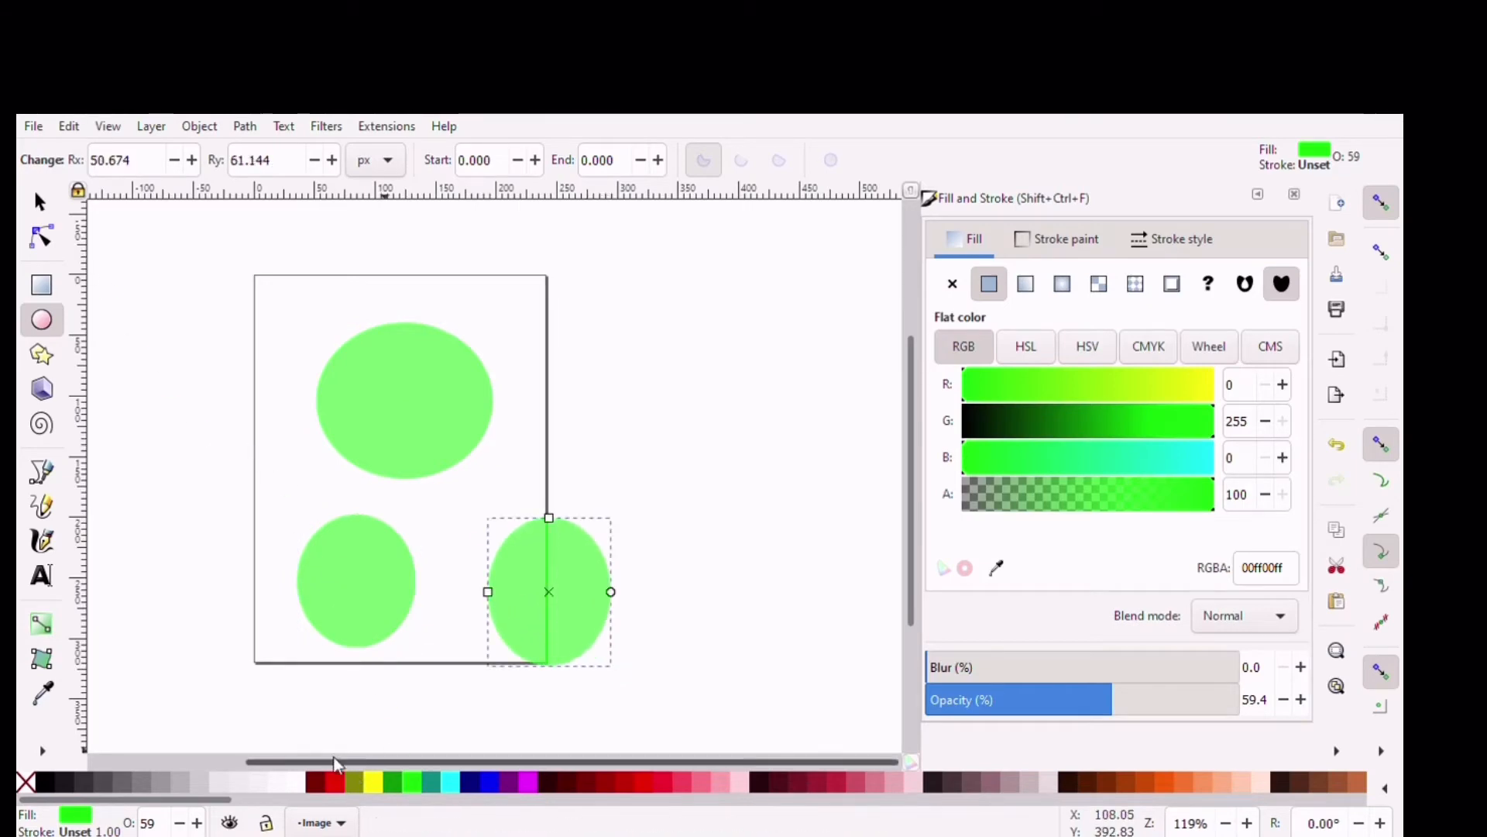
# Fill the lower-right ellipse with red and the lower-left ellipse with yellow
pyautogui.click(338, 787)
pyautogui.click(363, 600)
pyautogui.click(373, 783)
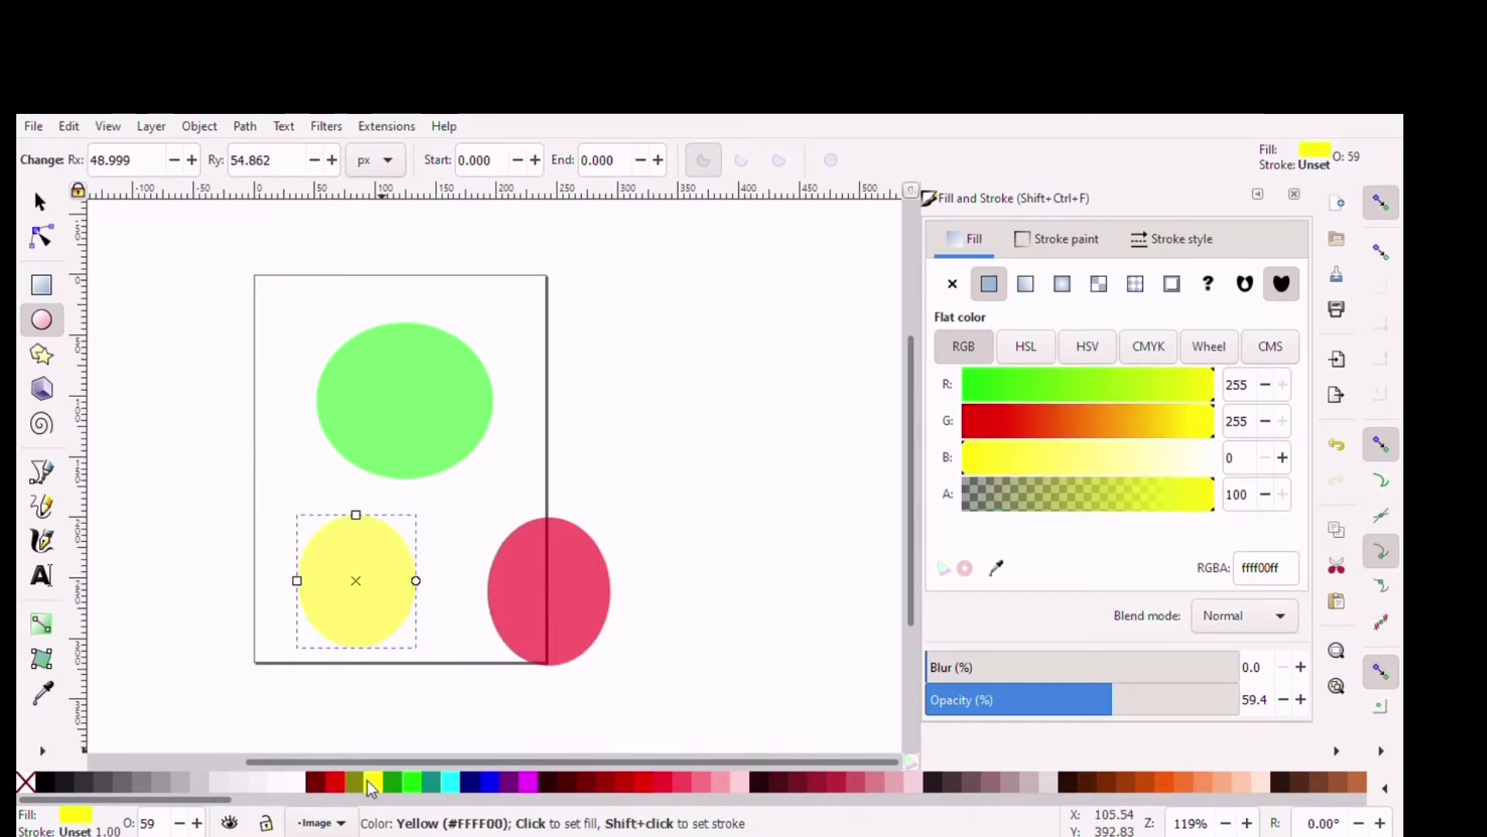
# Reshape the yellow ellipse with the Select tool to about 106 by 86 px
pyautogui.click(41, 213)
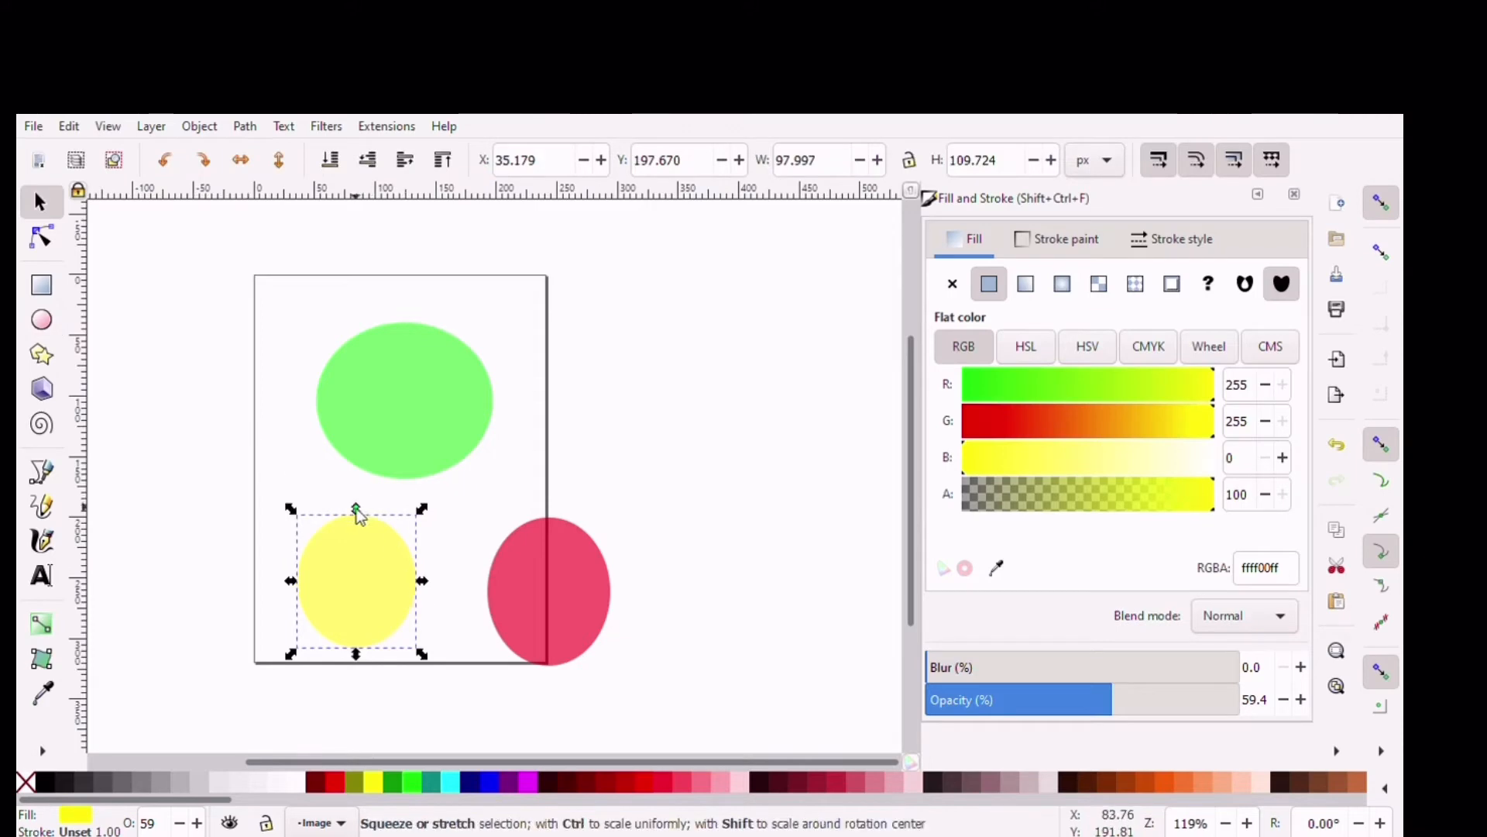
pyautogui.moveTo(356, 514); pyautogui.dragTo(426, 555)
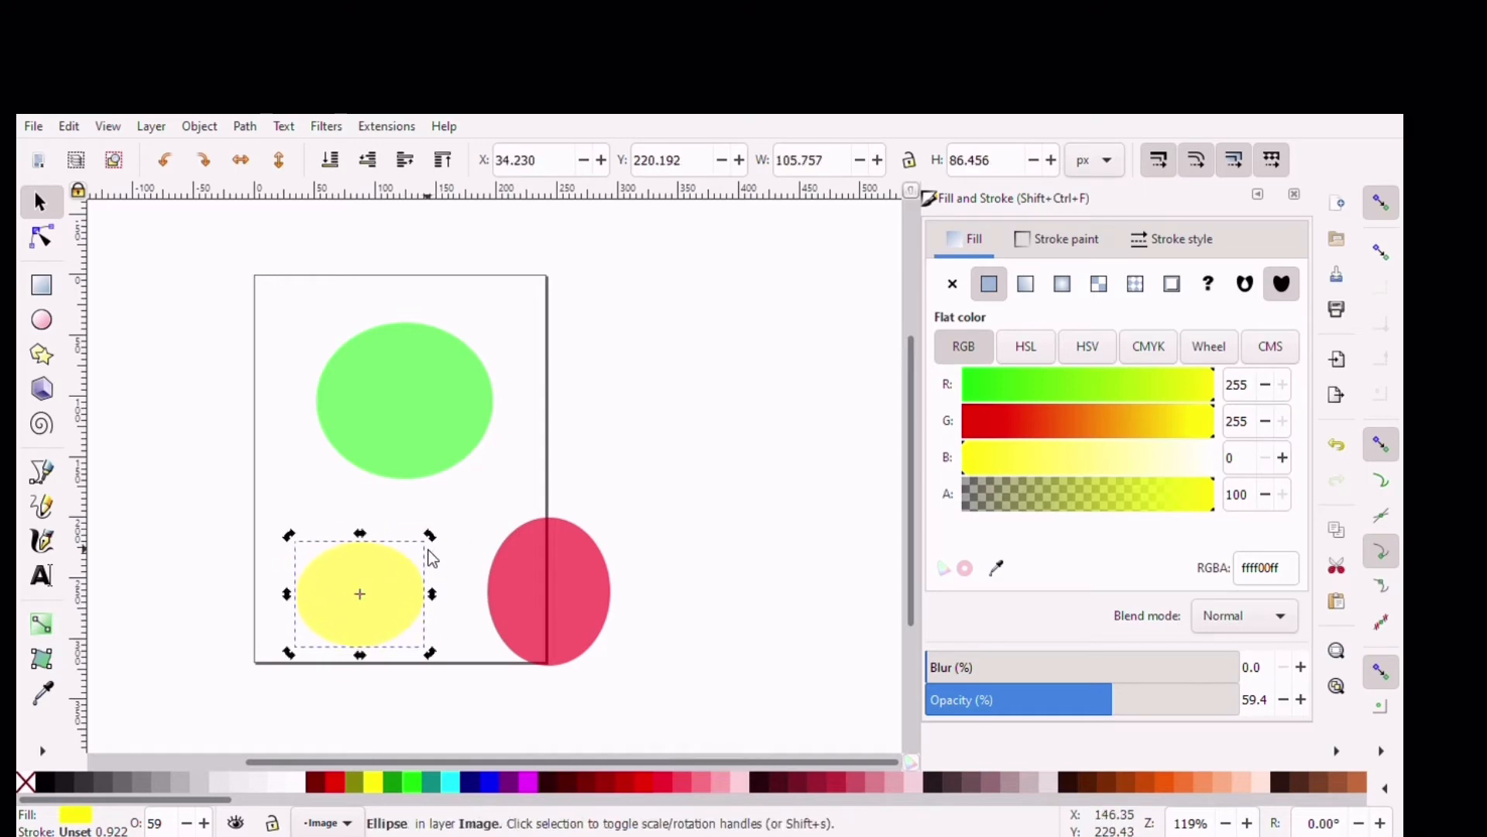
# Enlarge the green ellipse with the Node tool and open a wedge in its upper-right side to form a pie shape
pyautogui.click(57, 246)
pyautogui.click(396, 349)
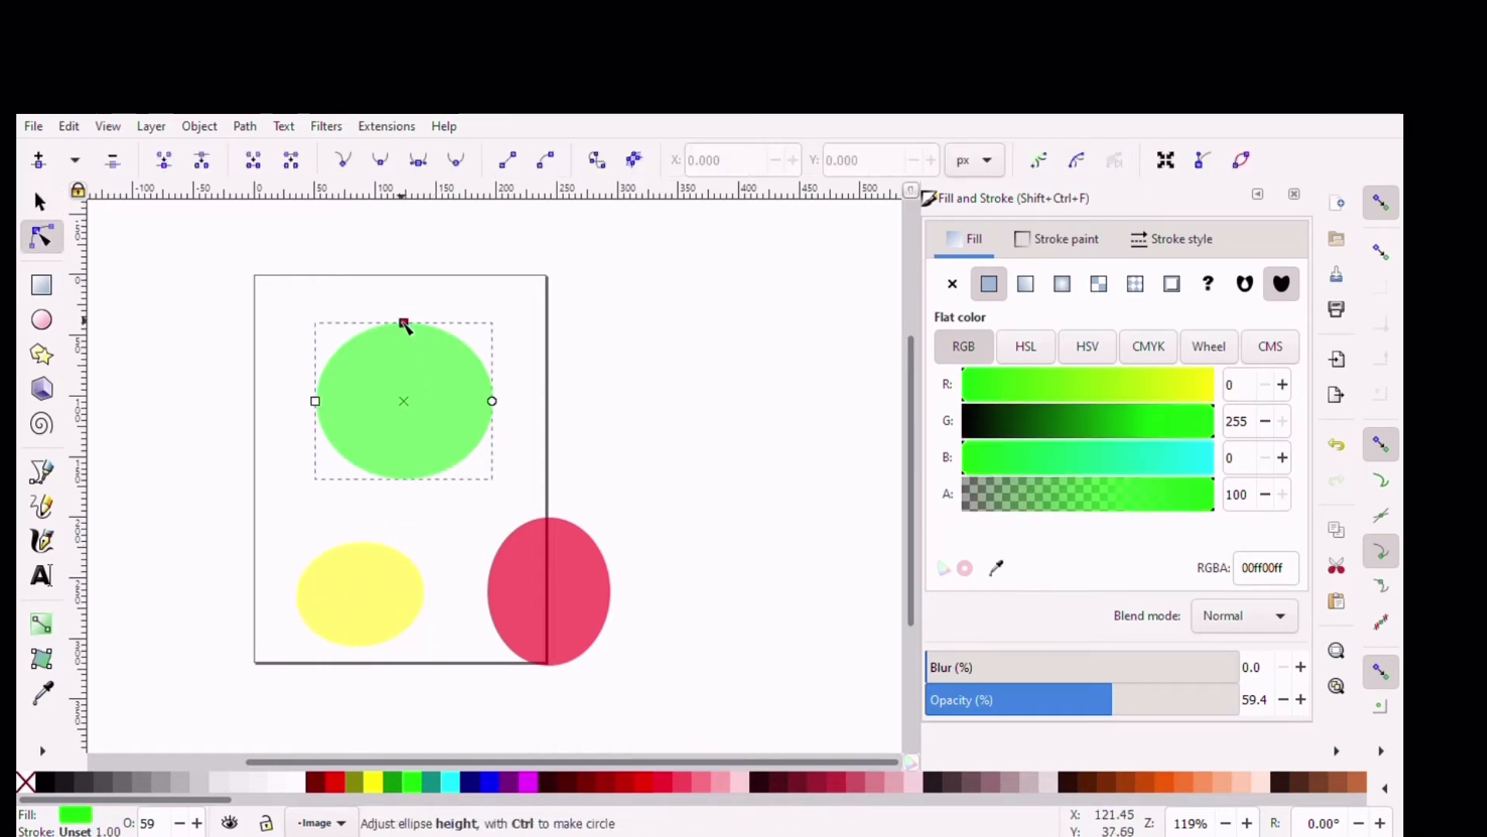
pyautogui.moveTo(317, 403); pyautogui.dragTo(284, 401)
pyautogui.moveTo(404, 322); pyautogui.dragTo(404, 286)
pyautogui.moveTo(526, 404); pyautogui.dragTo(543, 329)
pyautogui.moveTo(513, 281); pyautogui.dragTo(476, 310)
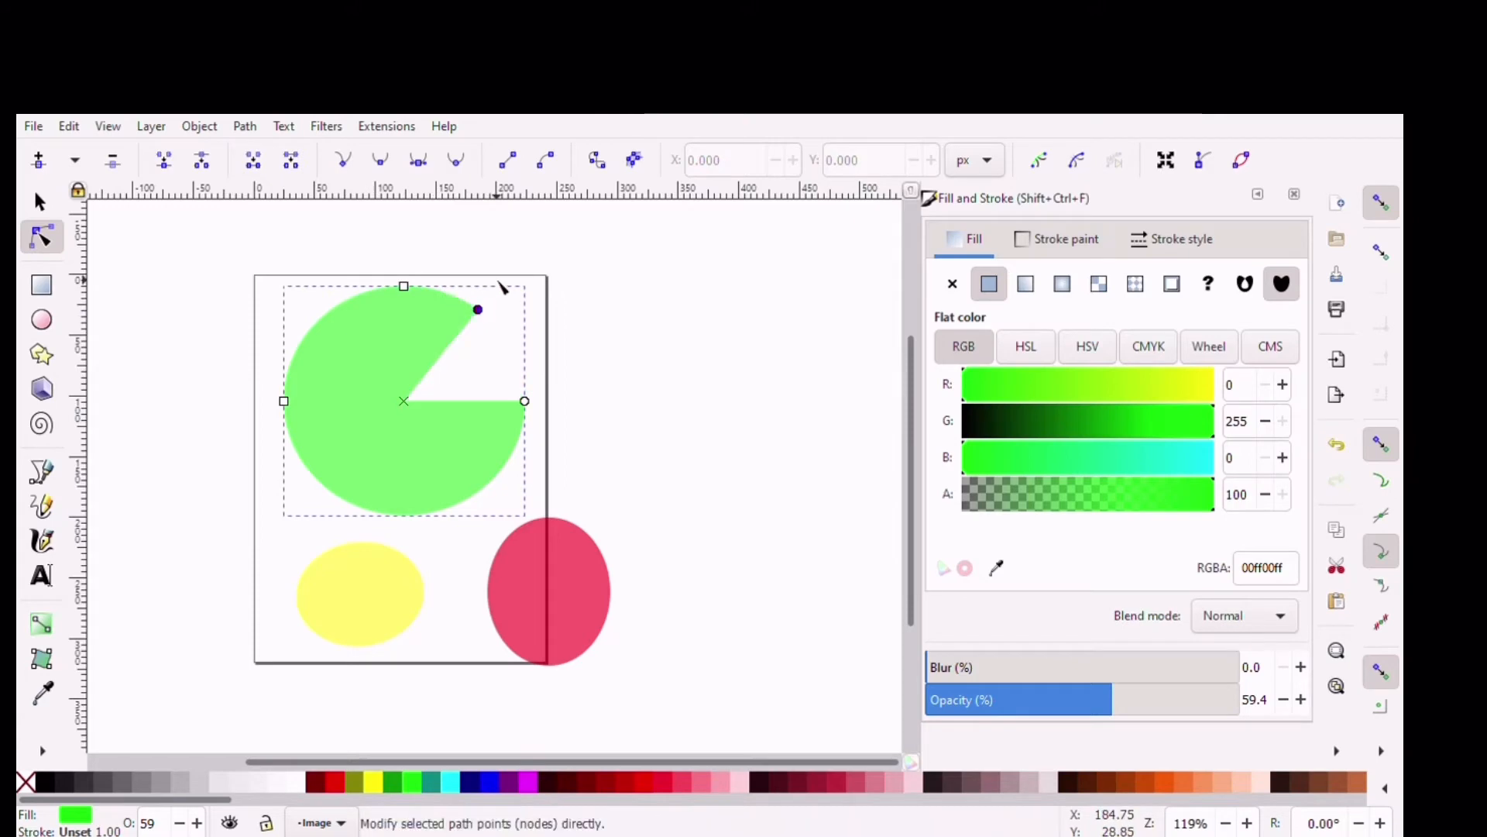
# Open a similar wedge in the upper-right side of the red ellipse
pyautogui.click(581, 581)
pyautogui.moveTo(611, 591); pyautogui.dragTo(616, 519)
pyautogui.press('s')
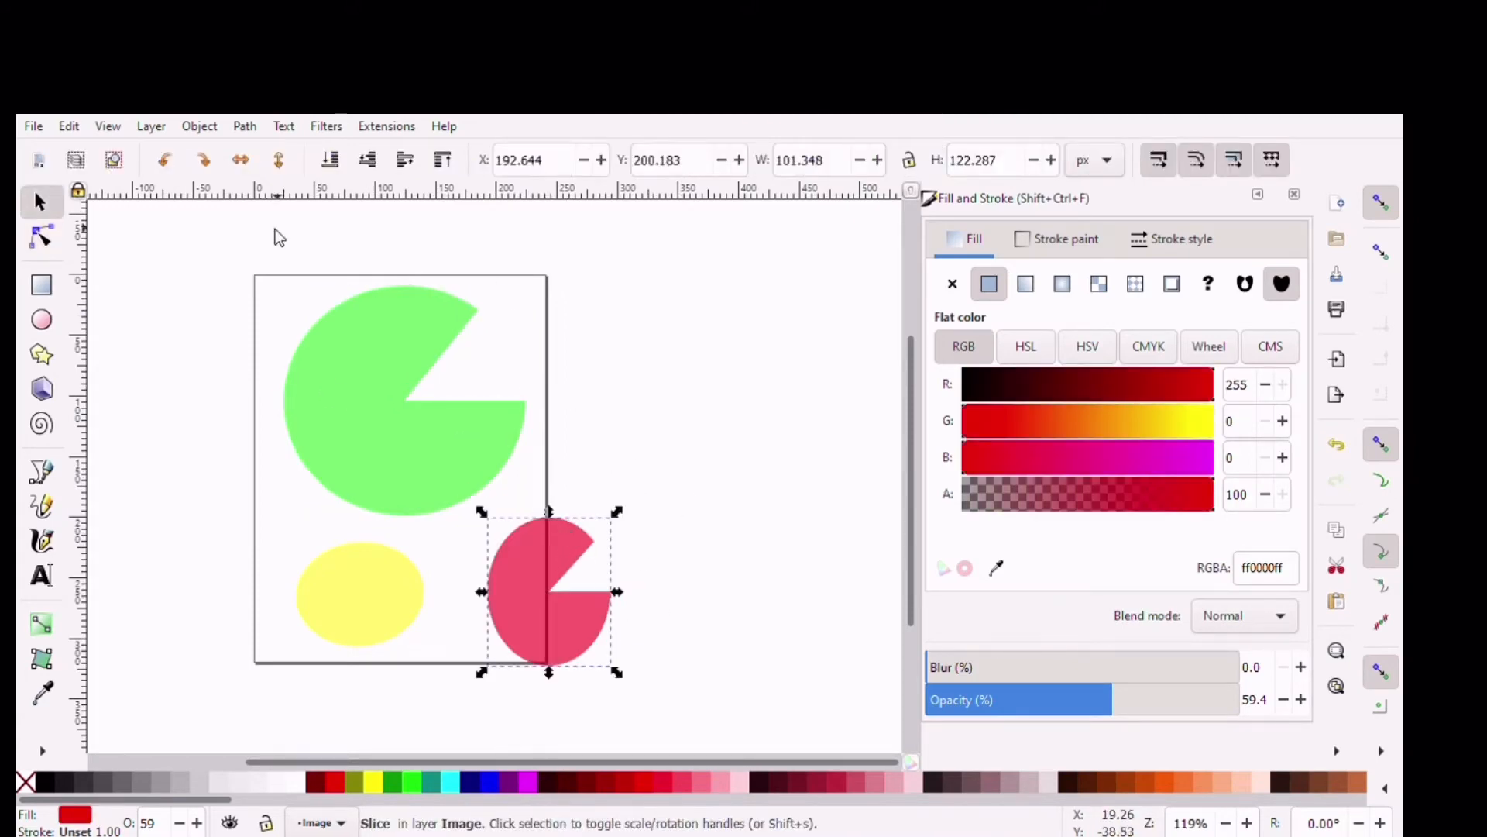
# Delete the green, yellow and red shapes together
pyautogui.click(213, 244)
pyautogui.moveTo(211, 241); pyautogui.dragTo(660, 727)
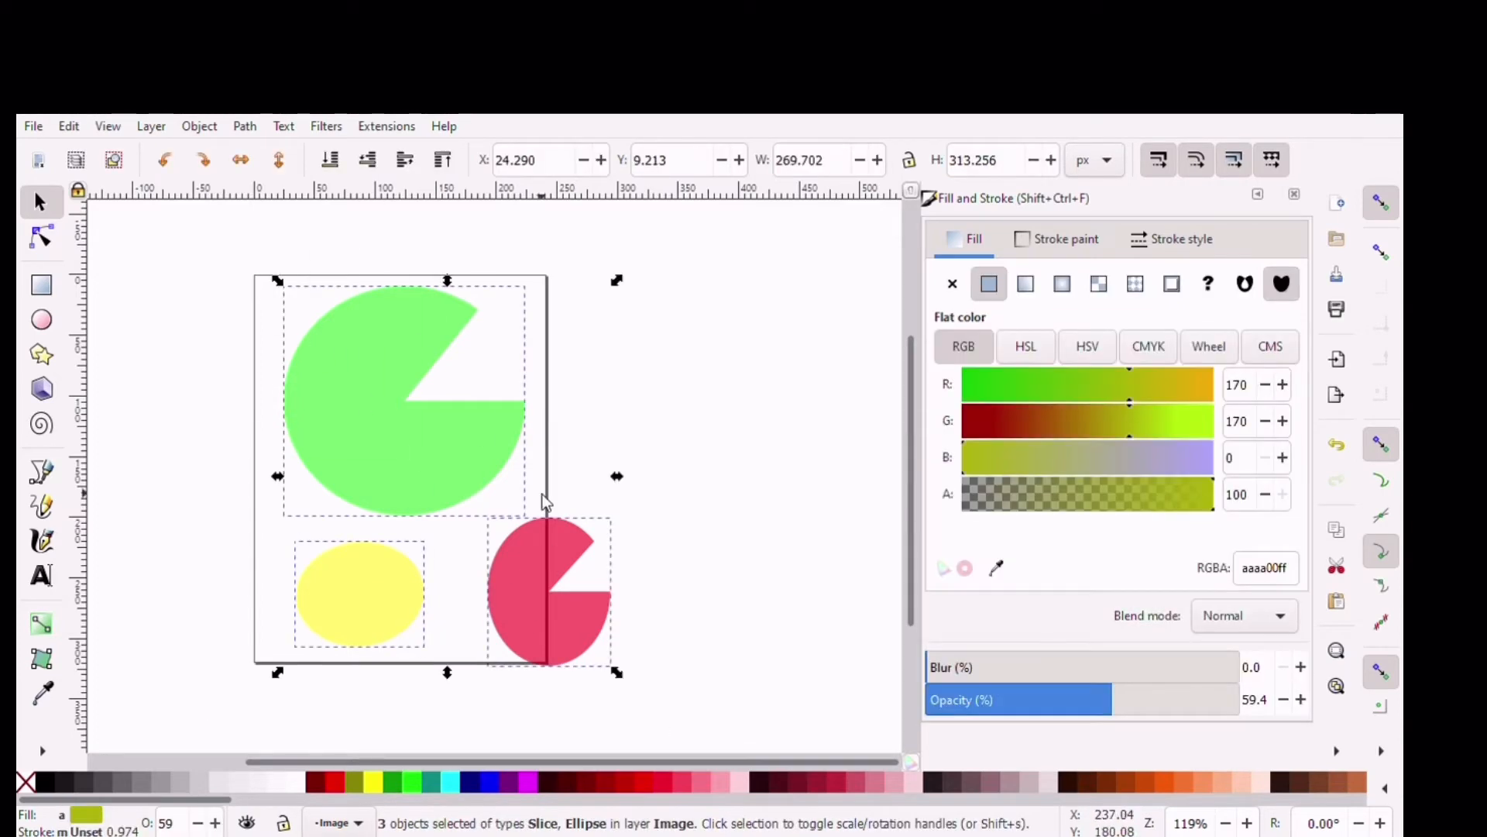
pyautogui.press('Delete')
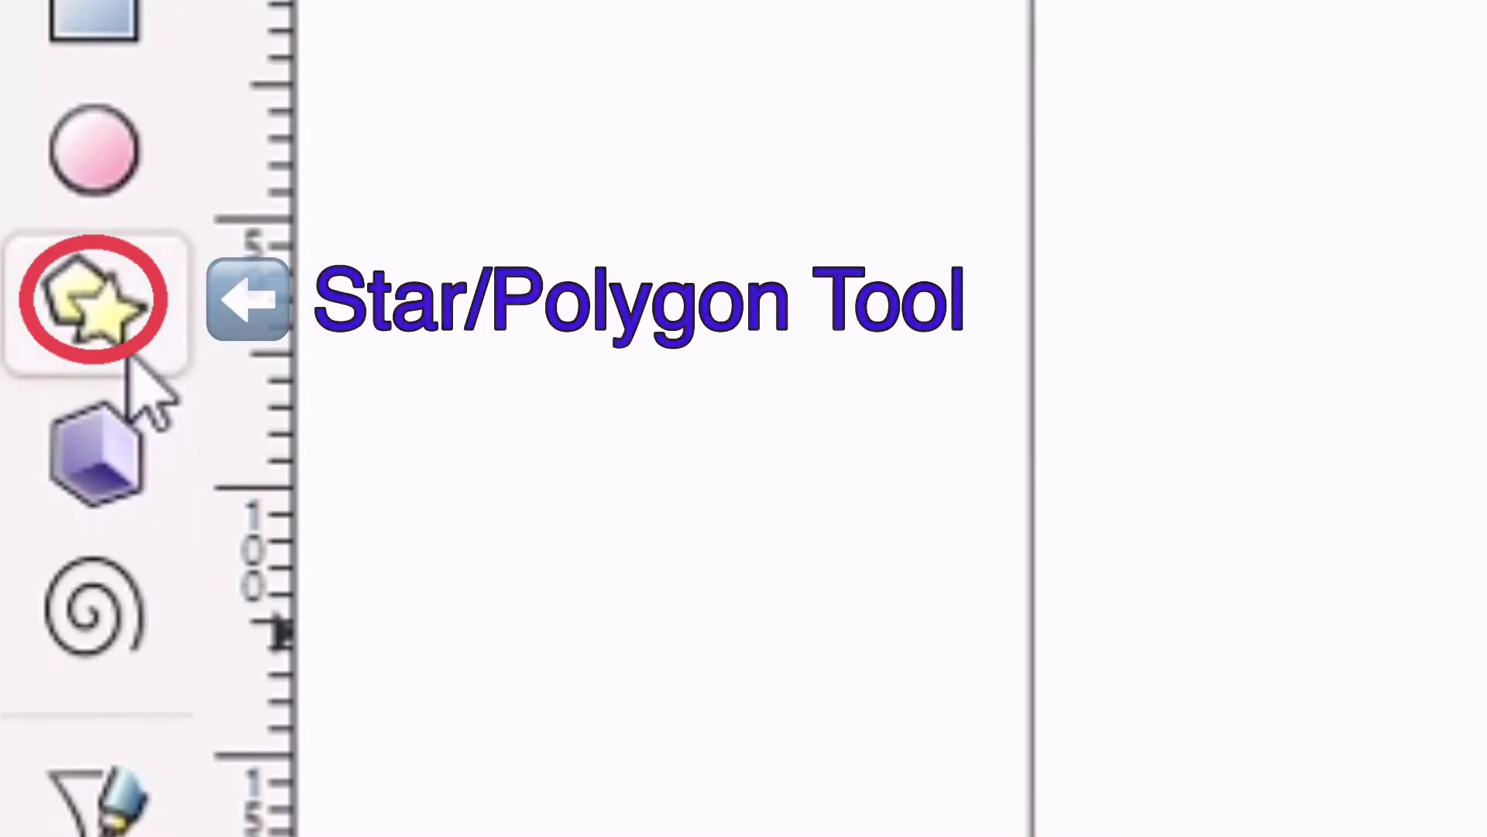
# Draw three five-cornered yellow stars with a 0.500 spoke ratio: two across the upper page and one below
pyautogui.click(126, 355)
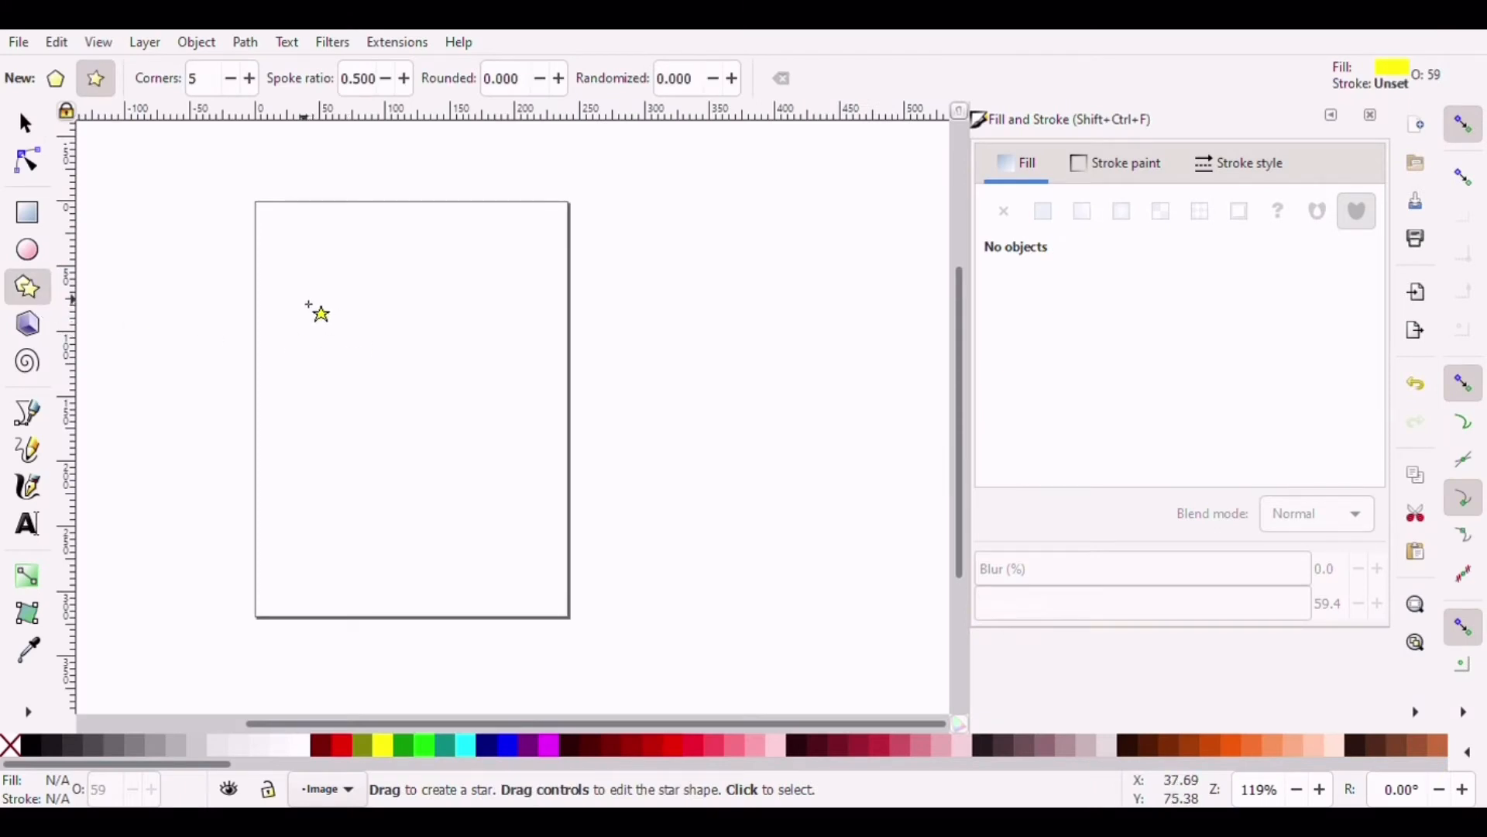
pyautogui.moveTo(308, 304)
pyautogui.mouseDown()
pyautogui.moveTo(395, 364)
pyautogui.moveTo(415, 419)
pyautogui.mouseUp()
pyautogui.moveTo(495, 333); pyautogui.dragTo(588, 468)
pyautogui.moveTo(348, 543); pyautogui.dragTo(473, 644)
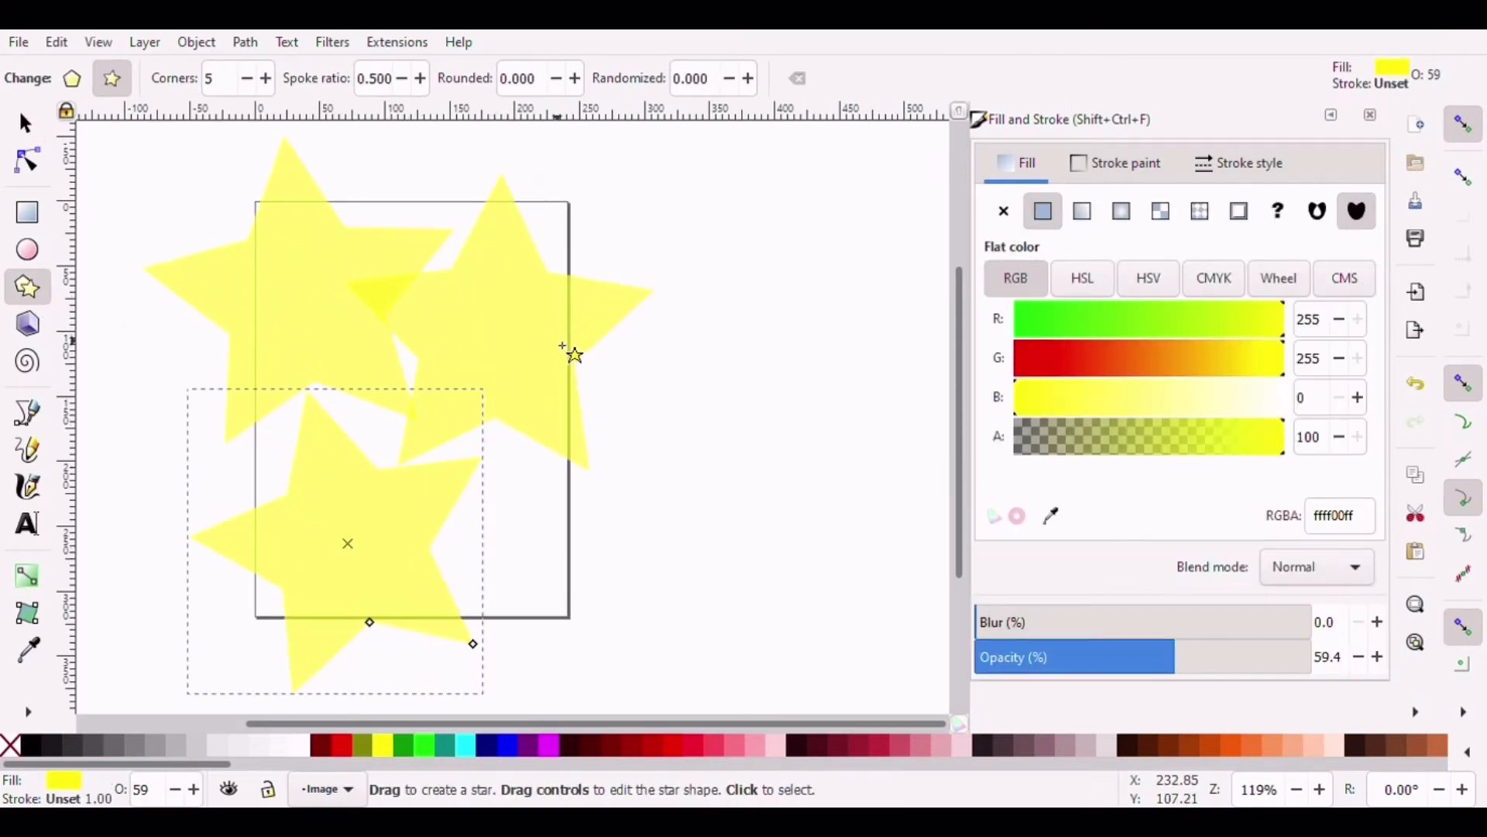
# Rotate the upper-right star and move it right so that it clears the other two stars
pyautogui.click(31, 135)
pyautogui.moveTo(338, 323); pyautogui.dragTo(358, 298)
pyautogui.click(511, 186)
pyautogui.moveTo(507, 158); pyautogui.dragTo(660, 281)
pyautogui.click(498, 292)
pyautogui.click(498, 292)
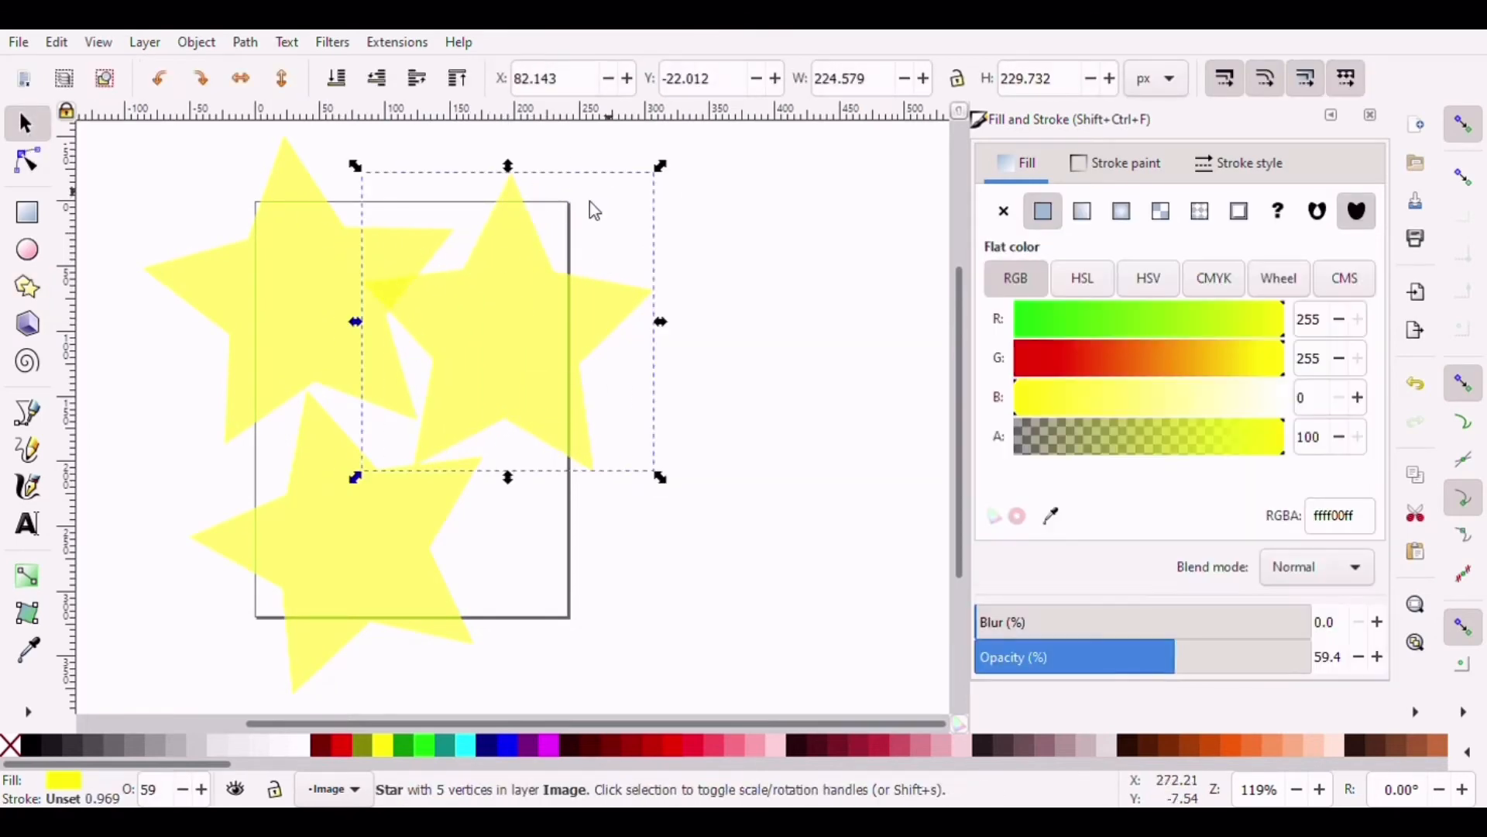
pyautogui.moveTo(661, 166); pyautogui.dragTo(422, 193)
pyautogui.click(487, 312)
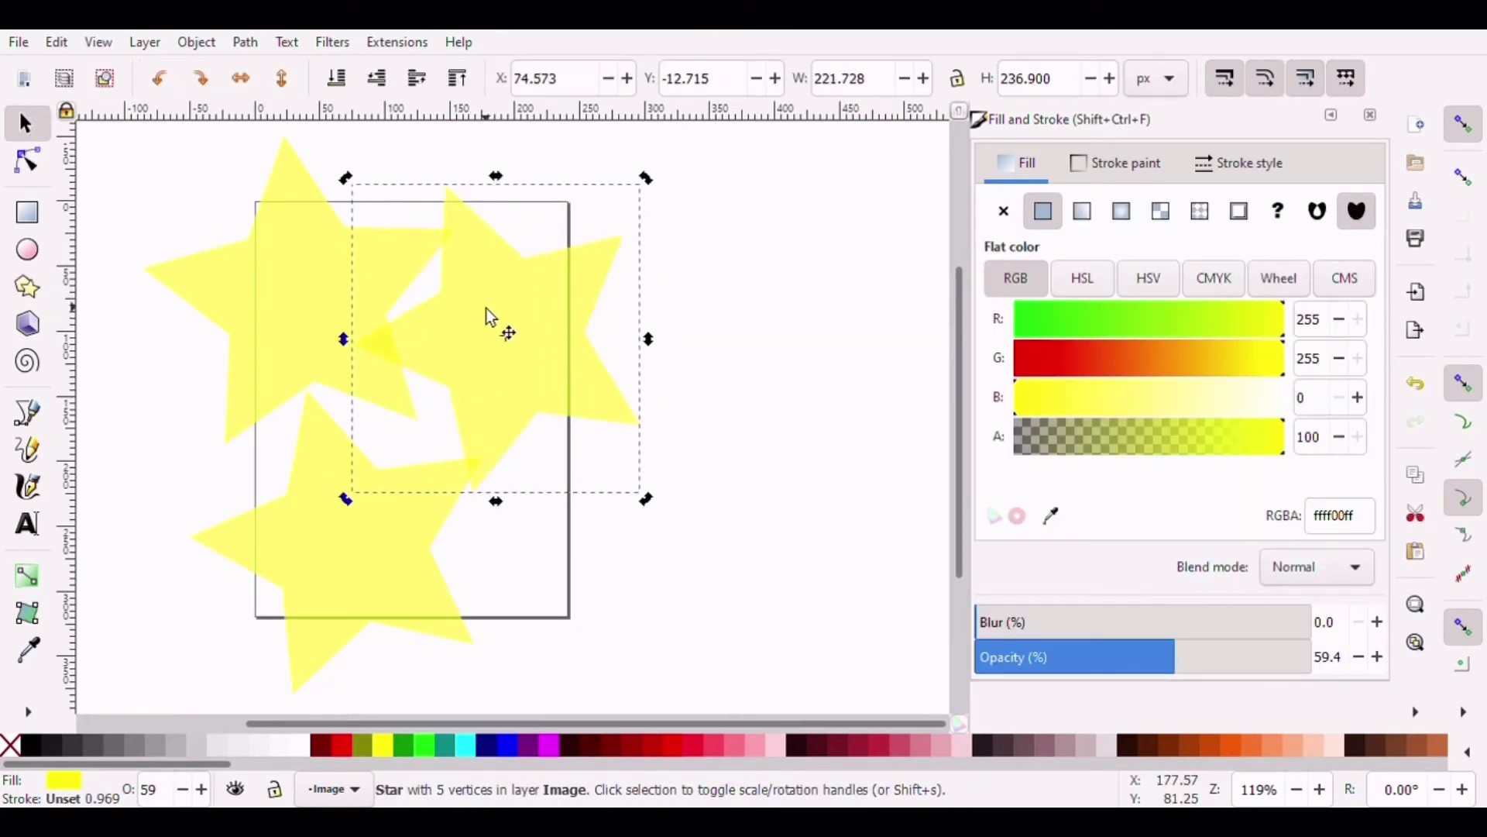
pyautogui.moveTo(486, 312); pyautogui.dragTo(640, 336)
# Skew the right-hand yellow star with the Node tool by pulling its base-radius node across the centre, forming a star-shaped hole
pyautogui.click(27, 161)
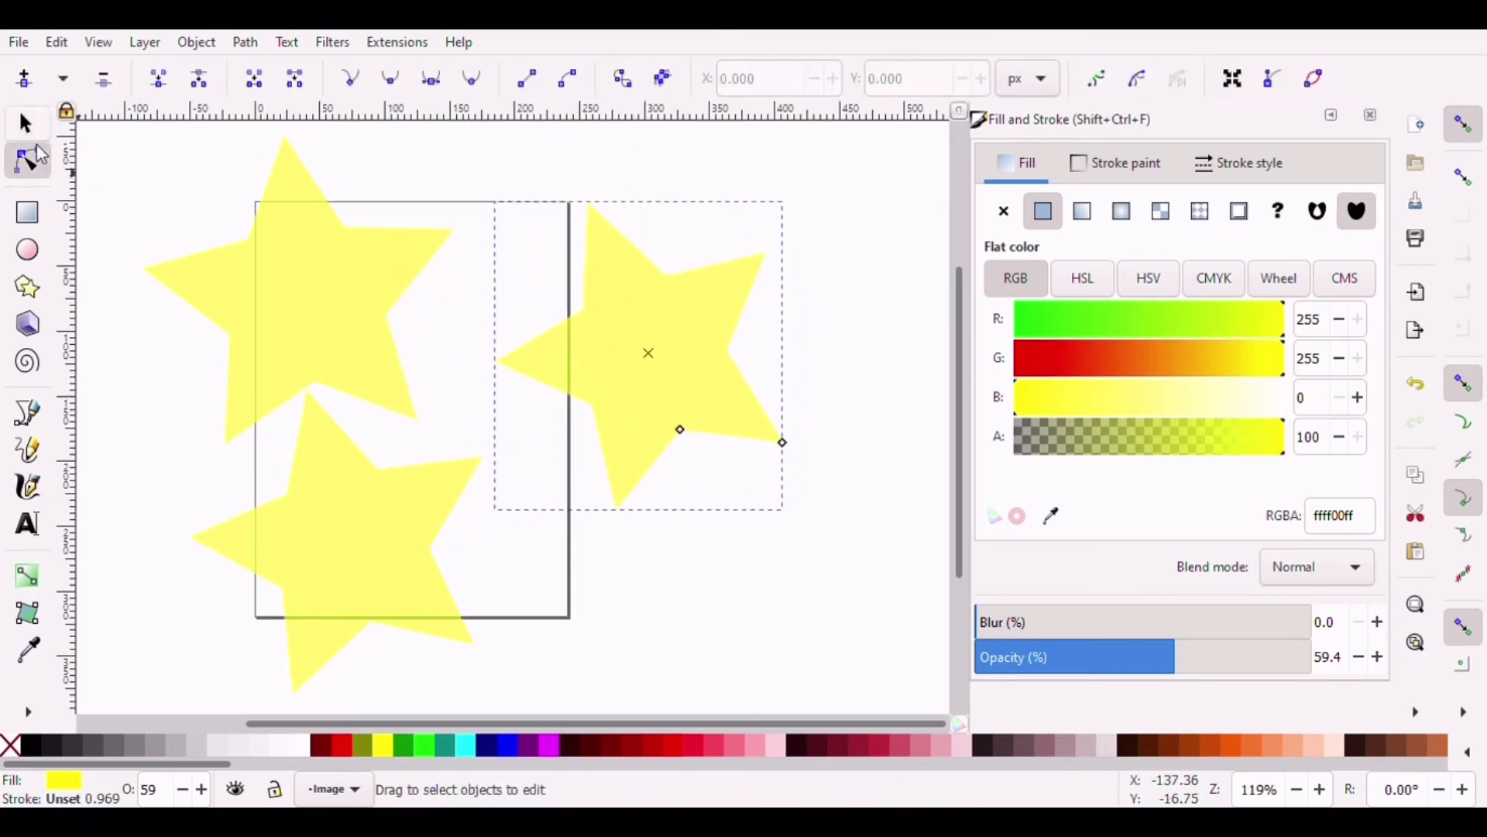
pyautogui.moveTo(682, 429); pyautogui.dragTo(551, 331)
# Fill the lower star with red and distort it into a twisted star using its tip-radius and base-radius nodes
pyautogui.click(349, 542)
pyautogui.click(343, 746)
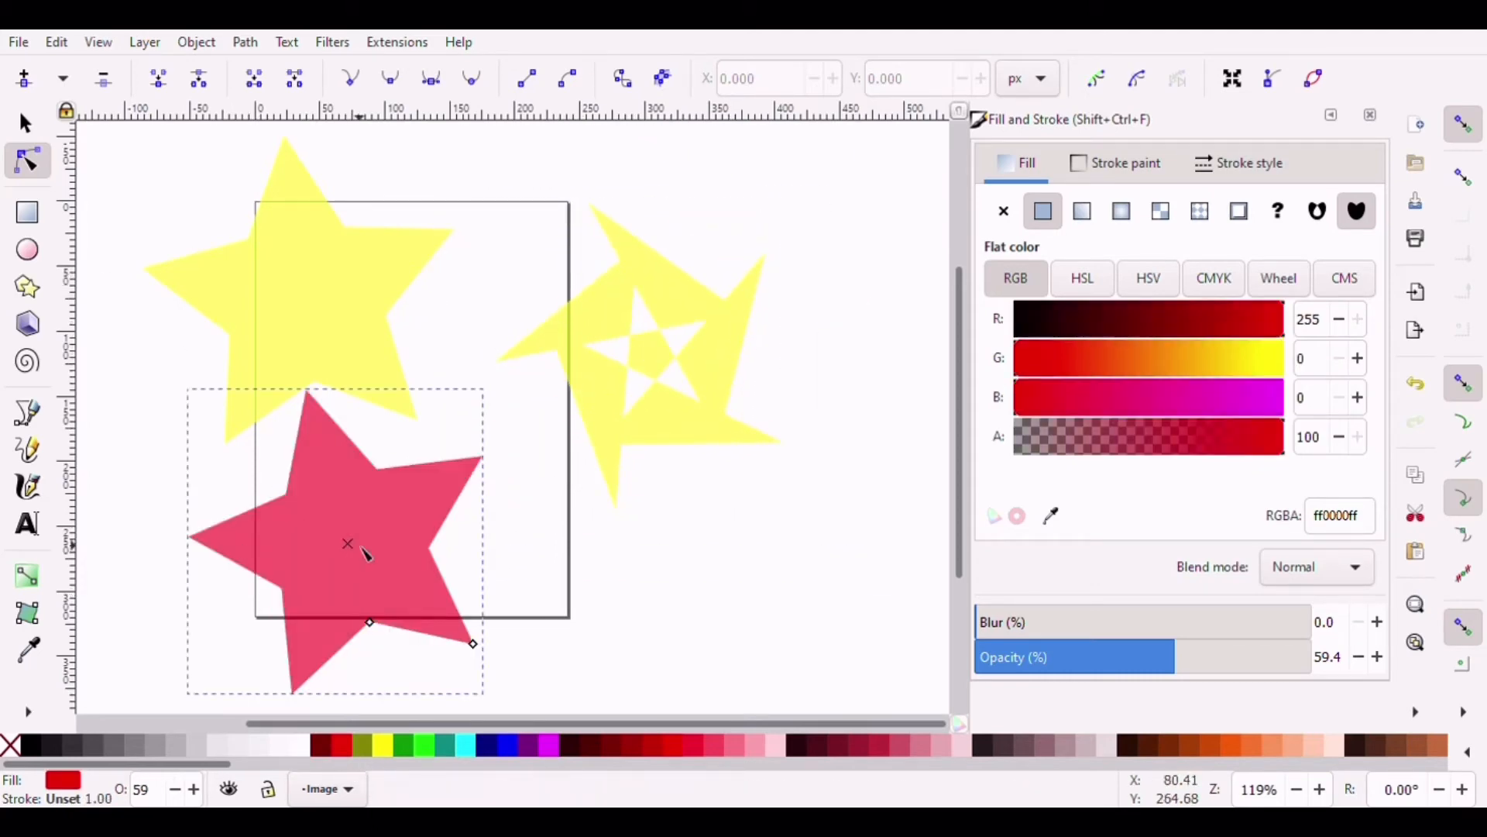
pyautogui.moveTo(473, 643); pyautogui.dragTo(438, 486)
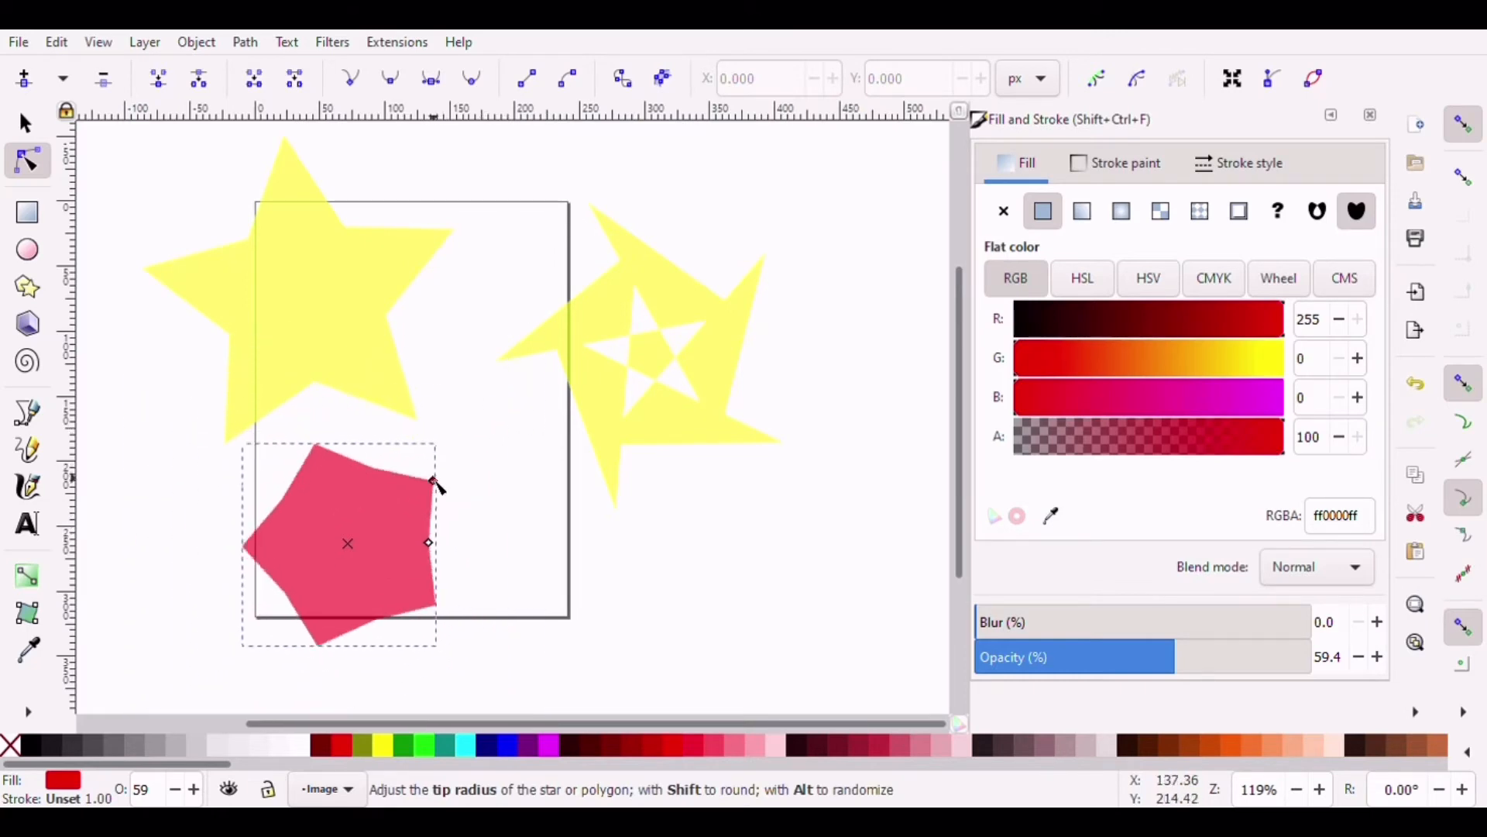
pyautogui.moveTo(429, 547); pyautogui.dragTo(279, 492)
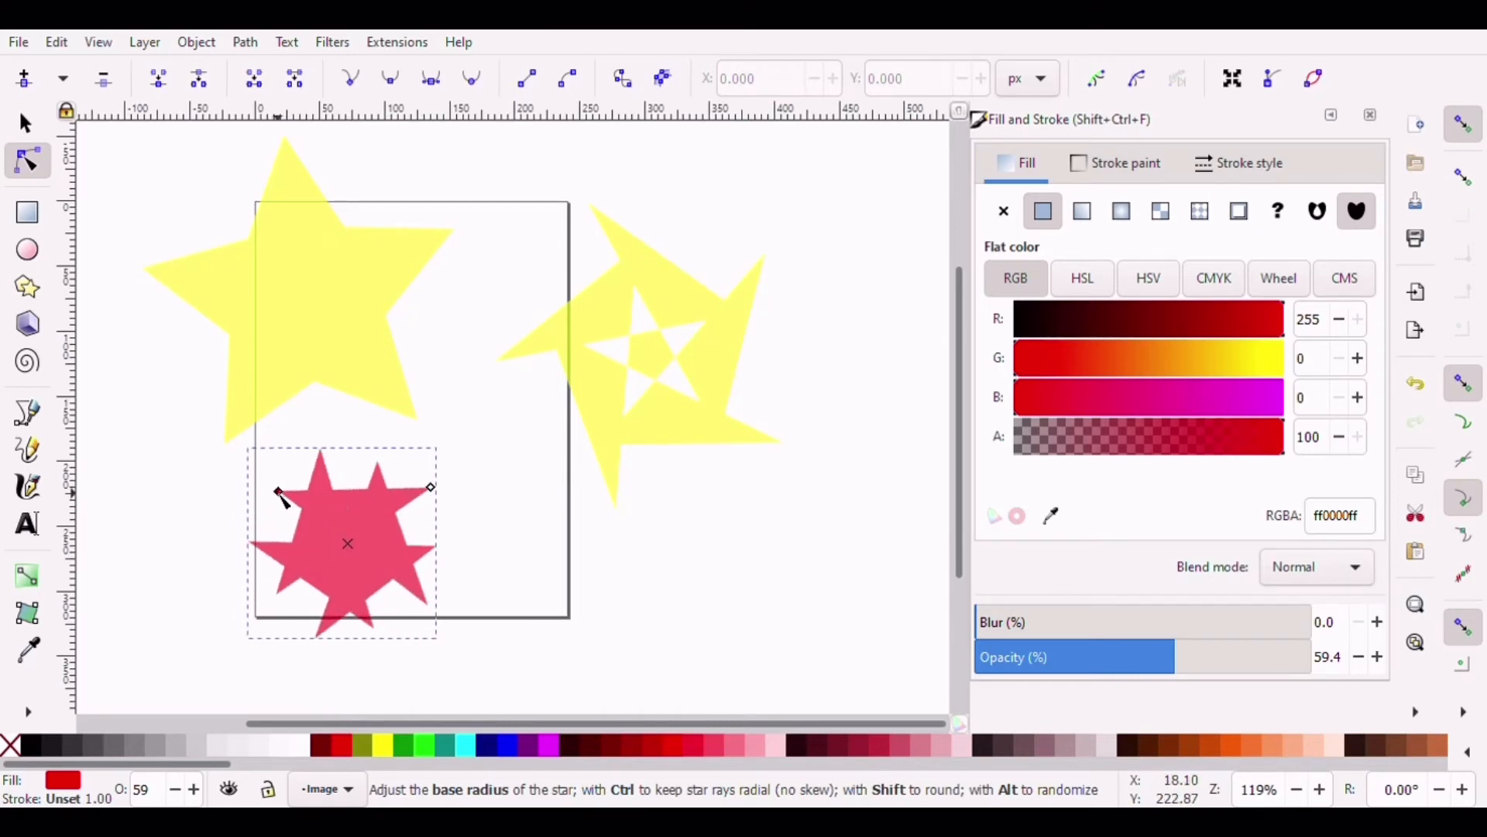
pyautogui.moveTo(436, 492); pyautogui.dragTo(498, 458)
# Fill the upper-left star with green (008000) and reshape it using its base-radius and tip-radius nodes
pyautogui.click(299, 276)
pyautogui.click(405, 745)
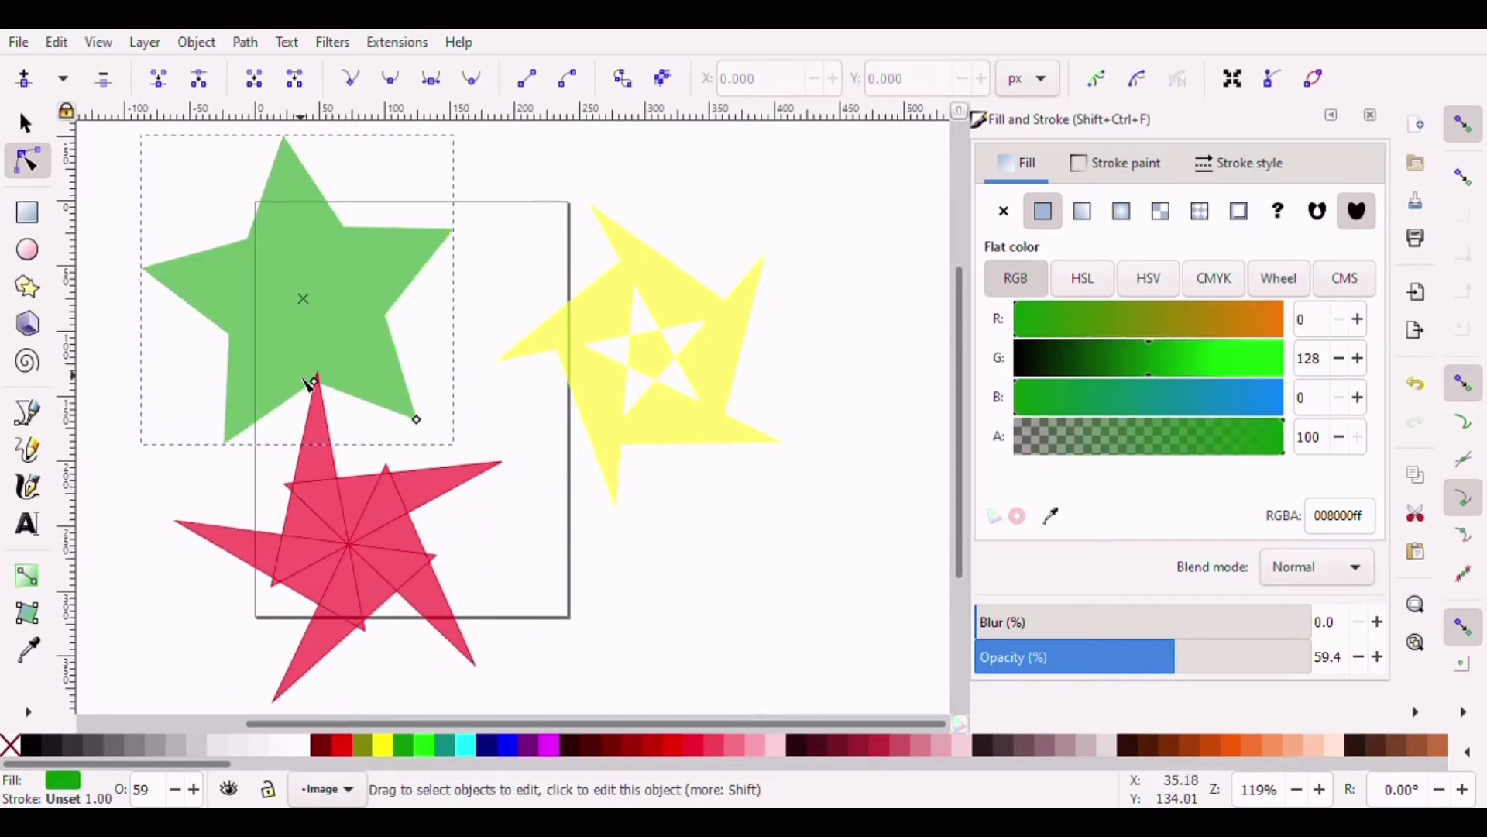
pyautogui.moveTo(309, 382); pyautogui.dragTo(474, 432)
pyautogui.moveTo(573, 447); pyautogui.dragTo(379, 226)
pyautogui.moveTo(416, 419); pyautogui.dragTo(402, 256)
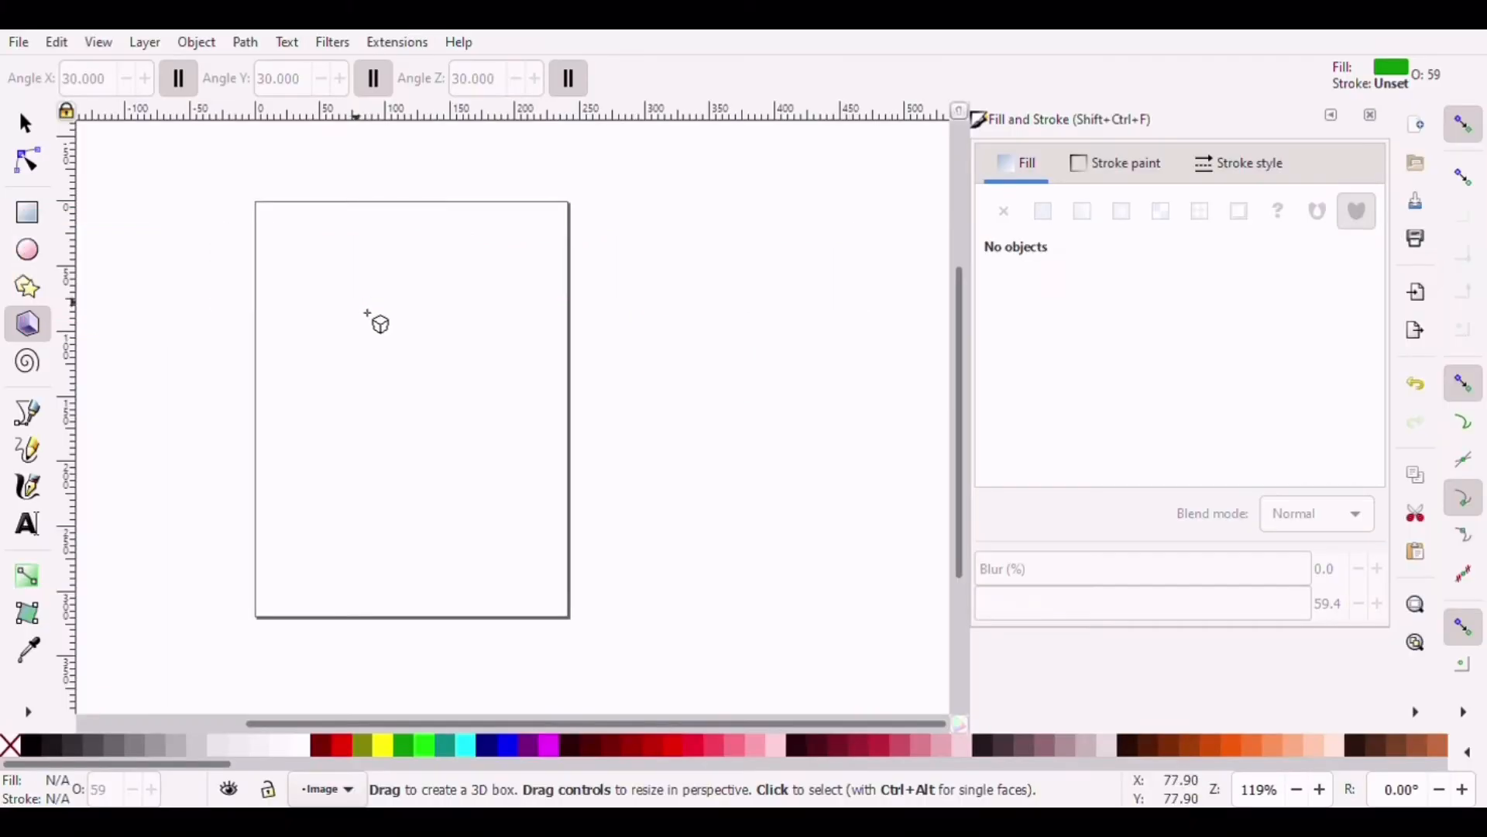
# Draw a 3D box in perspective on the upper middle of the page
pyautogui.moveTo(357, 304); pyautogui.dragTo(450, 460)
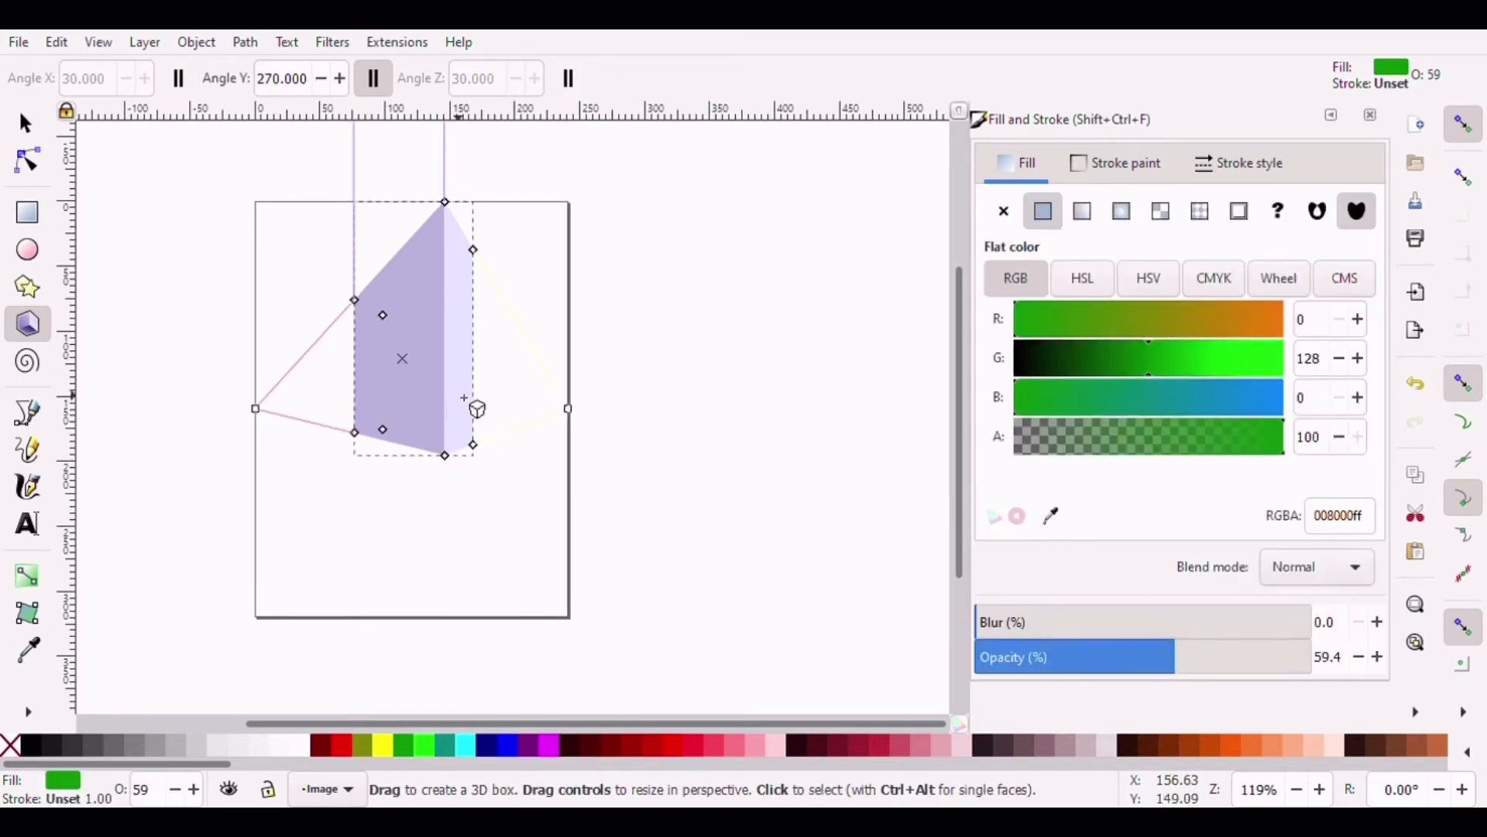
# Stretch the 3D box beyond the page's sides and top edge with its scale handles and skew it slightly
pyautogui.moveTo(958, 353); pyautogui.dragTo(884, 331)
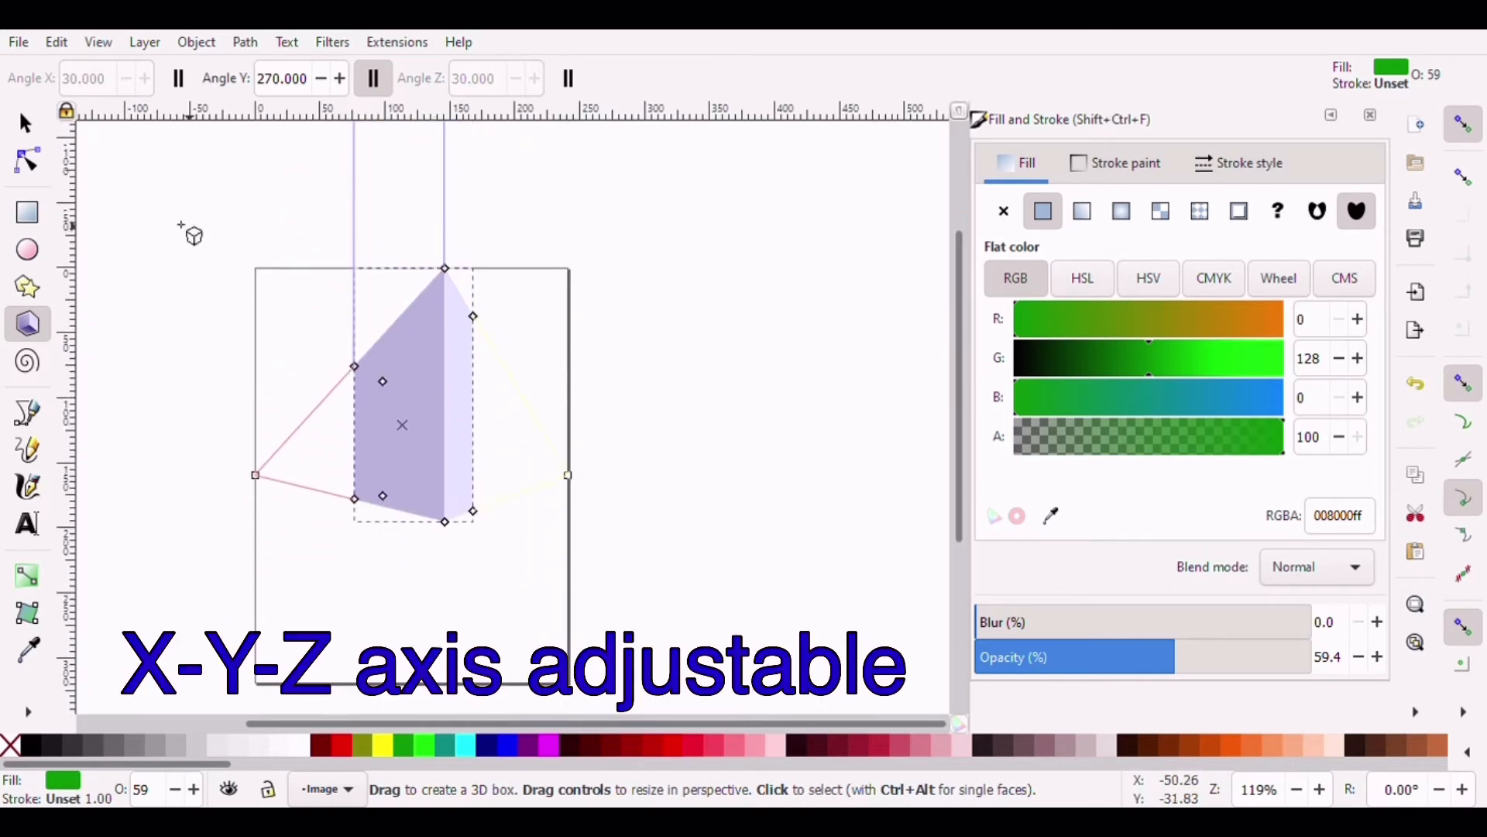
pyautogui.press('s')
pyautogui.moveTo(349, 394); pyautogui.dragTo(243, 372)
pyautogui.moveTo(480, 394); pyautogui.dragTo(629, 395)
pyautogui.moveTo(434, 262); pyautogui.dragTo(440, 196)
pyautogui.click(503, 267)
pyautogui.moveTo(624, 197)
pyautogui.mouseDown()
pyautogui.moveTo(382, 407)
pyautogui.moveTo(607, 322)
pyautogui.moveTo(441, 382)
pyautogui.moveTo(697, 255)
pyautogui.moveTo(630, 196)
pyautogui.moveTo(637, 315)
pyautogui.moveTo(643, 217)
pyautogui.mouseUp()
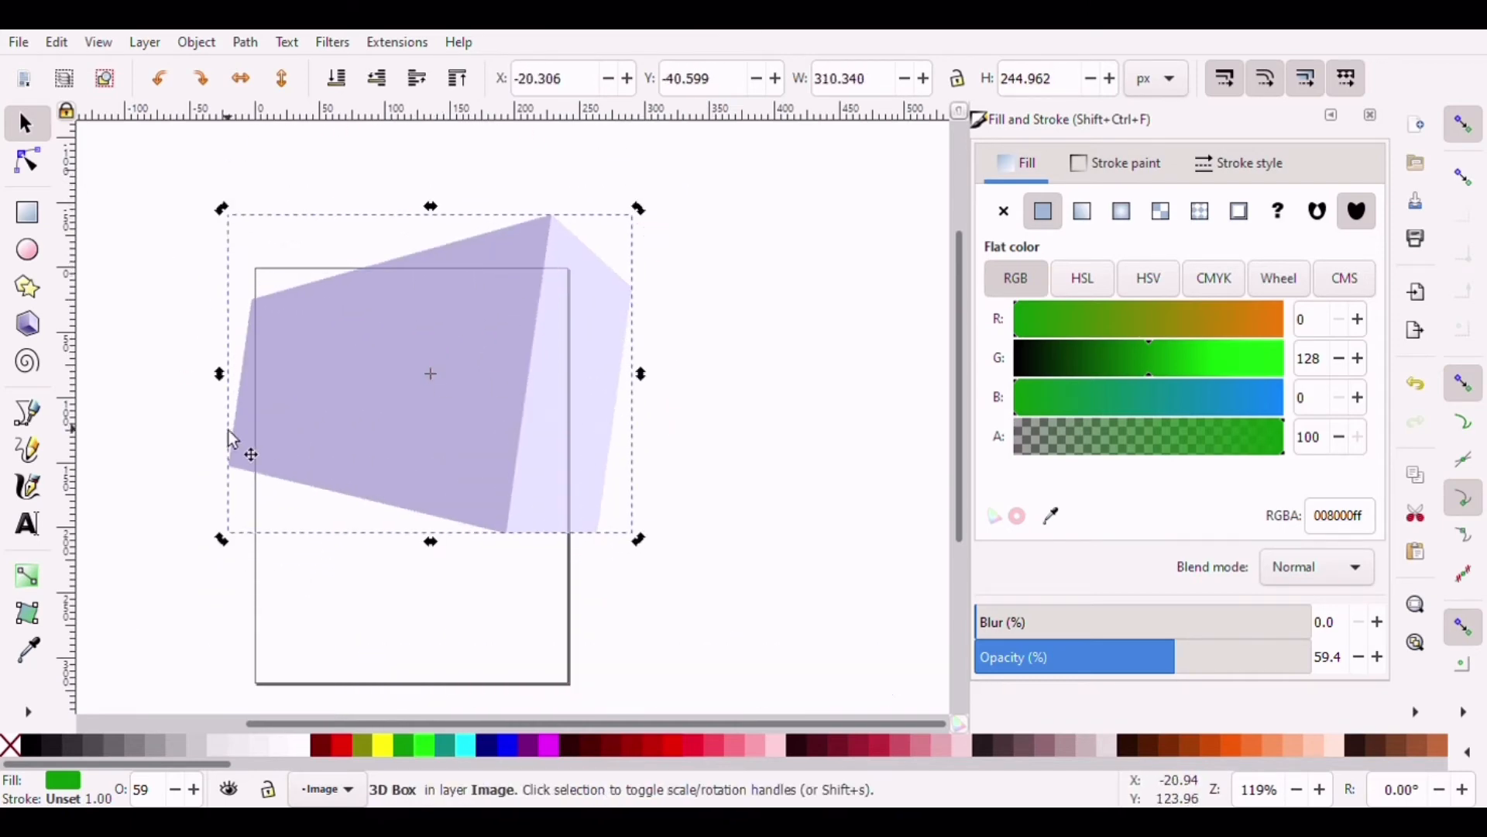
# Reshape the 3D box with the Node tool by extending its lower edge and shifting its upper and depth nodes
pyautogui.click(27, 166)
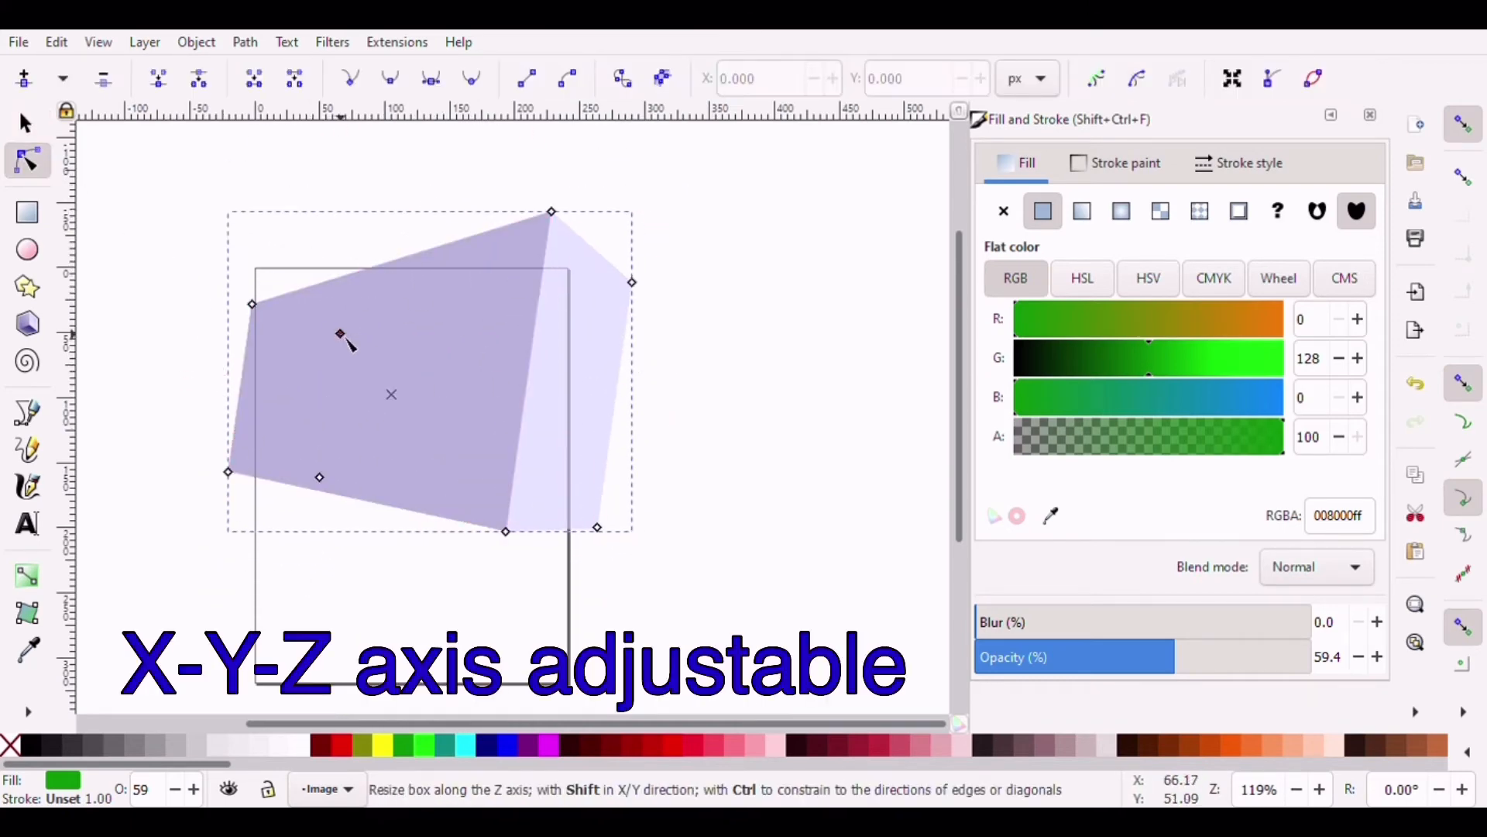
pyautogui.moveTo(598, 528); pyautogui.dragTo(604, 608)
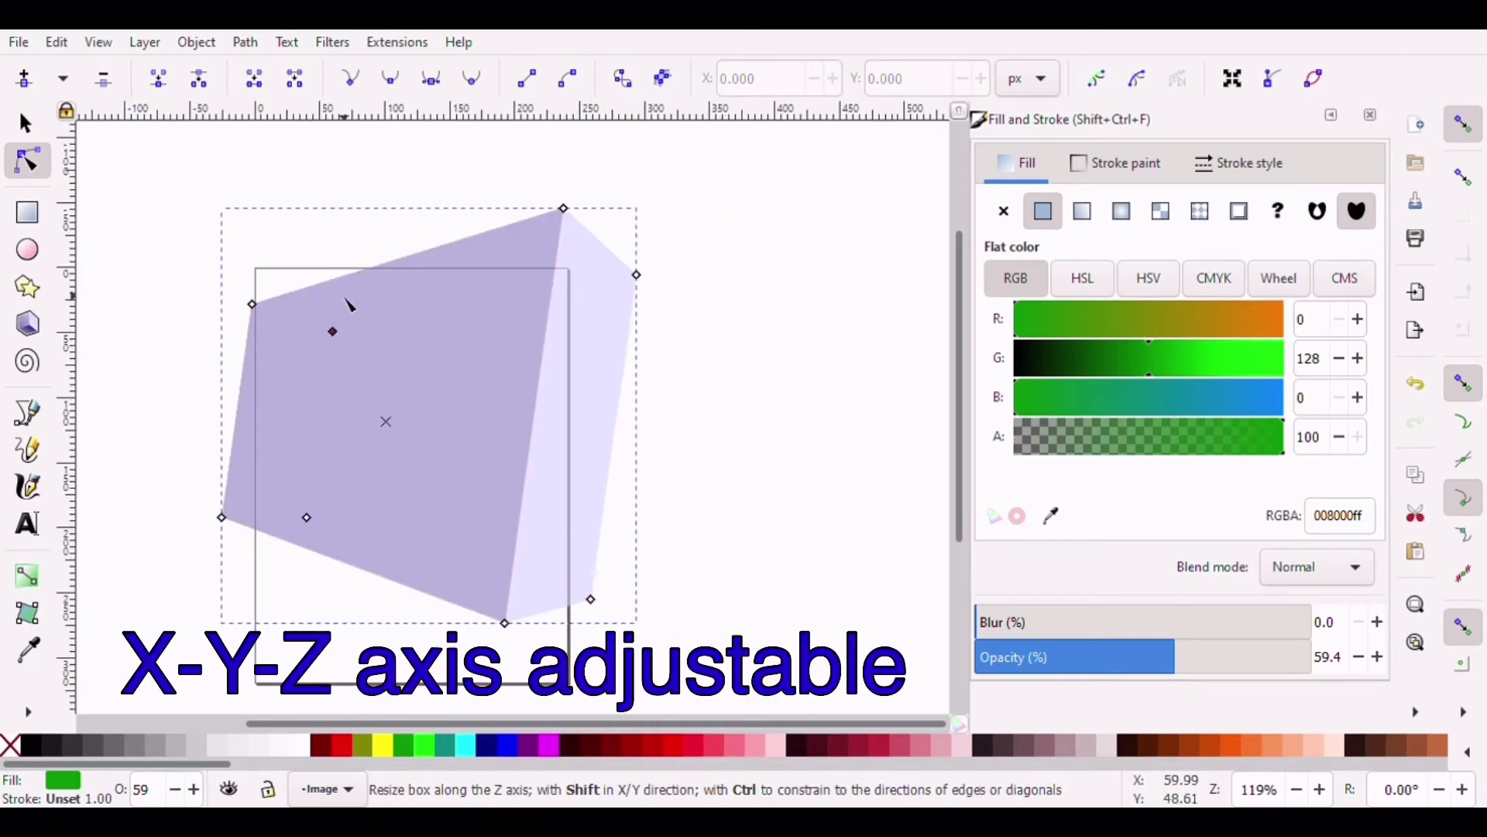
pyautogui.moveTo(340, 333); pyautogui.dragTo(434, 389)
pyautogui.moveTo(565, 209); pyautogui.dragTo(624, 338)
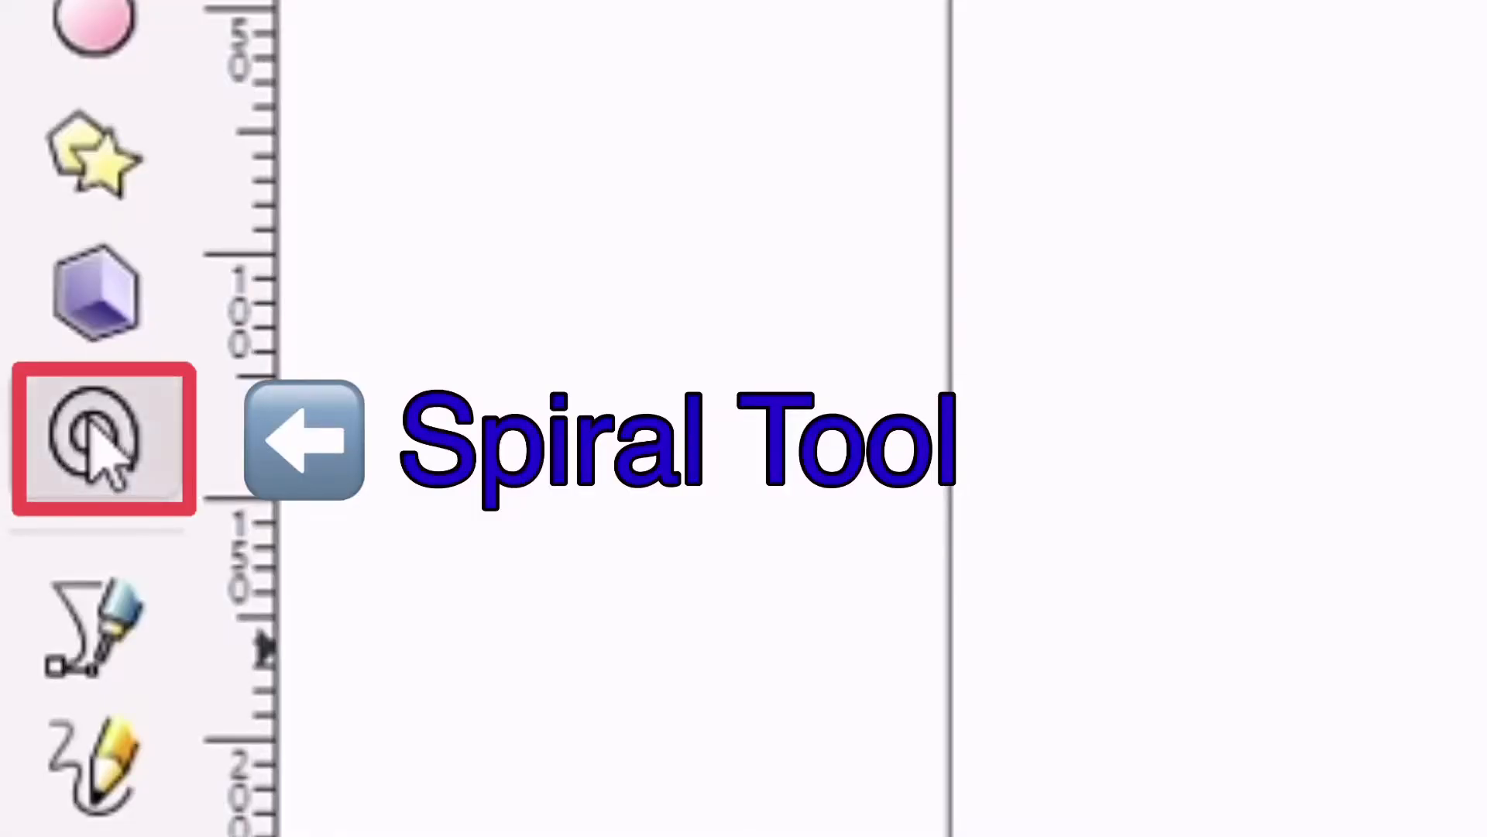
# Draw three overlapping spirals with 3.98 turns in a row from the page's lower part out past its edge
pyautogui.moveTo(310, 456); pyautogui.dragTo(438, 317)
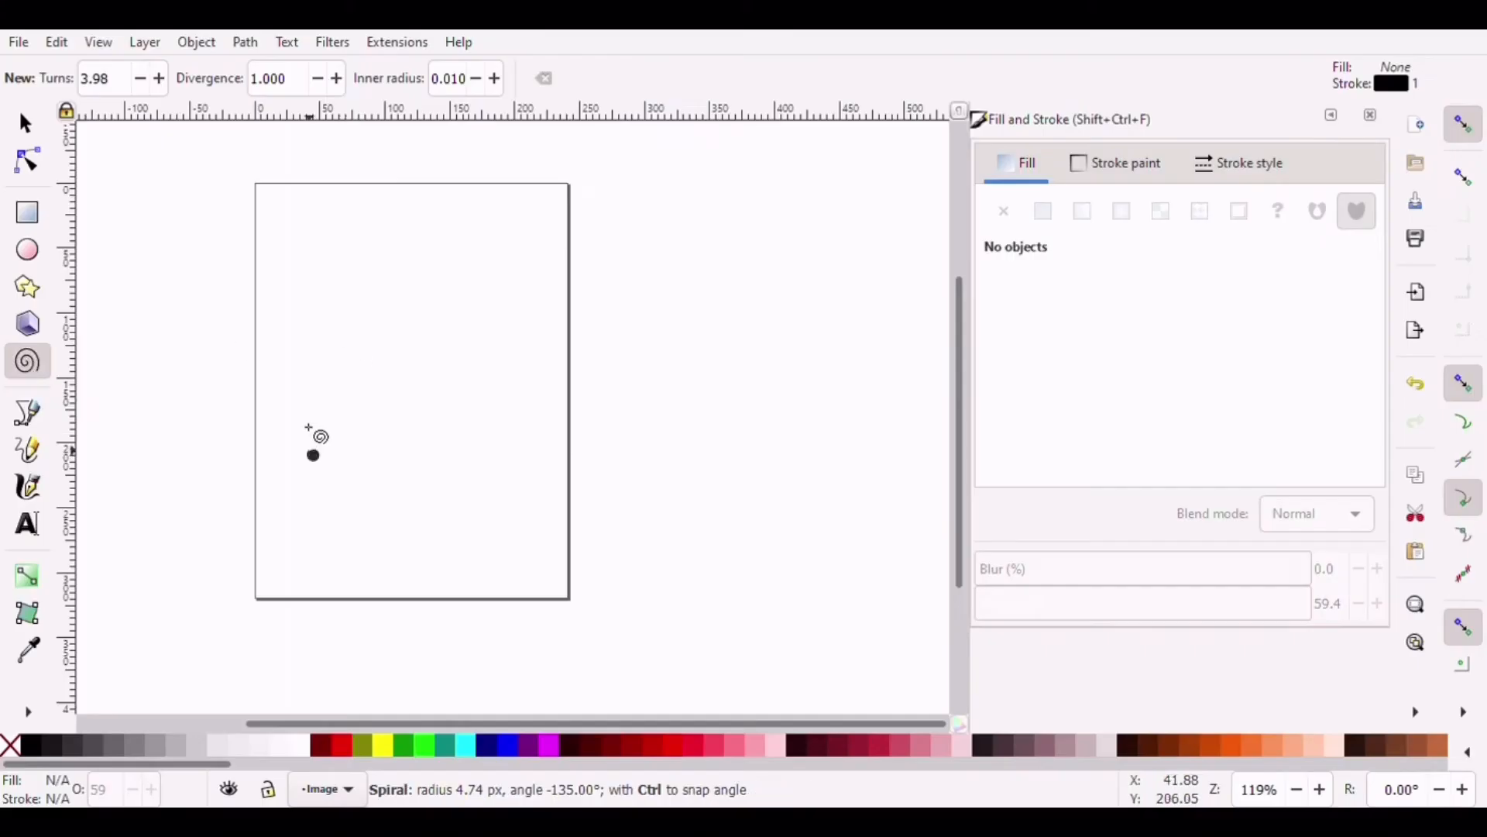
pyautogui.moveTo(542, 372)
pyautogui.mouseDown()
pyautogui.moveTo(704, 220)
pyautogui.moveTo(690, 203)
pyautogui.mouseUp()
pyautogui.moveTo(829, 353); pyautogui.dragTo(847, 174)
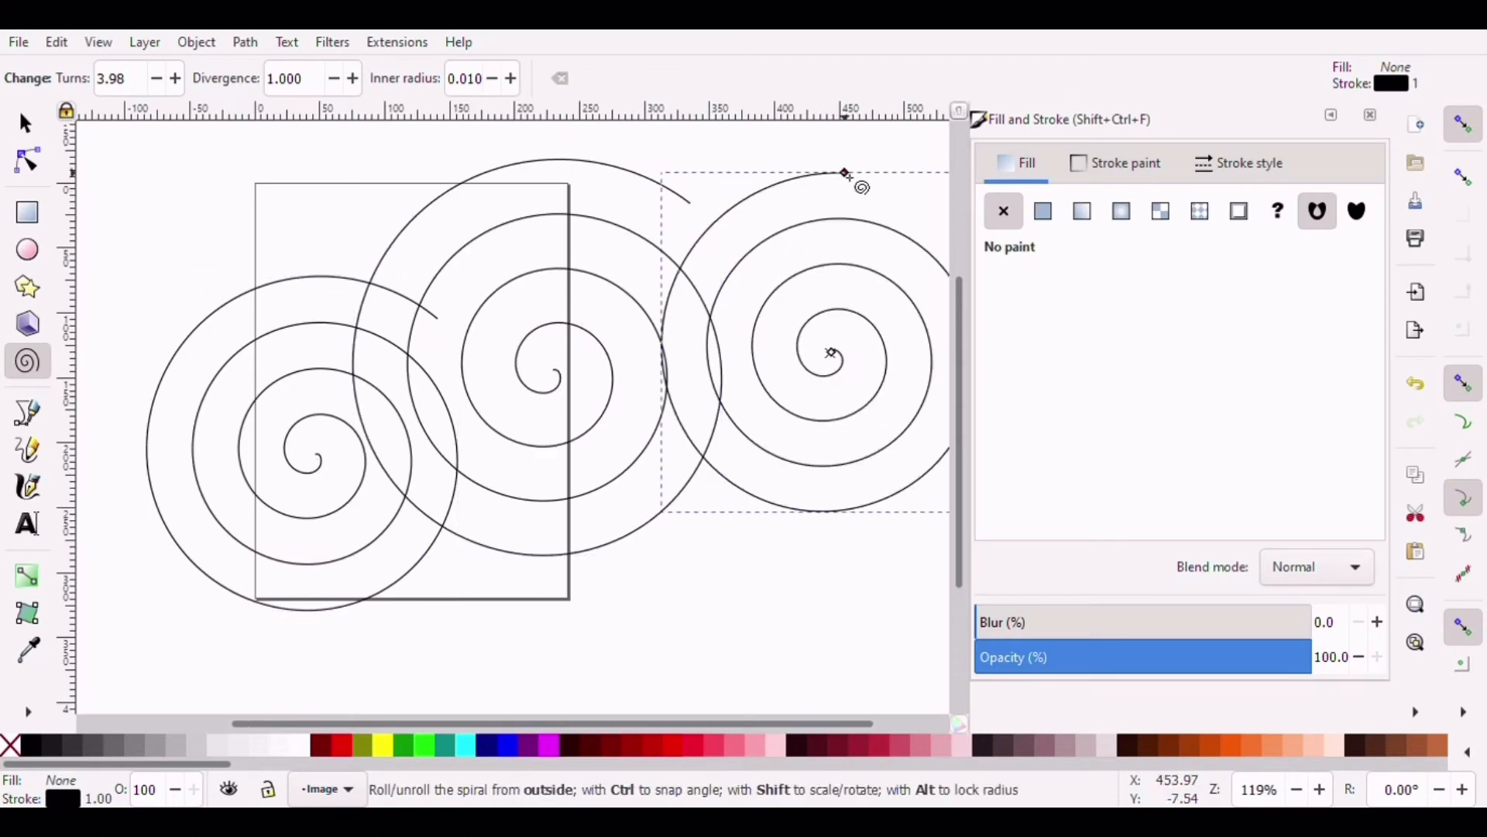
# Shrink the lower-left spiral with its scale handles and roll its outer end node further round
pyautogui.moveTo(437, 317); pyautogui.dragTo(379, 505)
pyautogui.press('s')
pyautogui.click(425, 306)
pyautogui.click(272, 341)
pyautogui.click(27, 362)
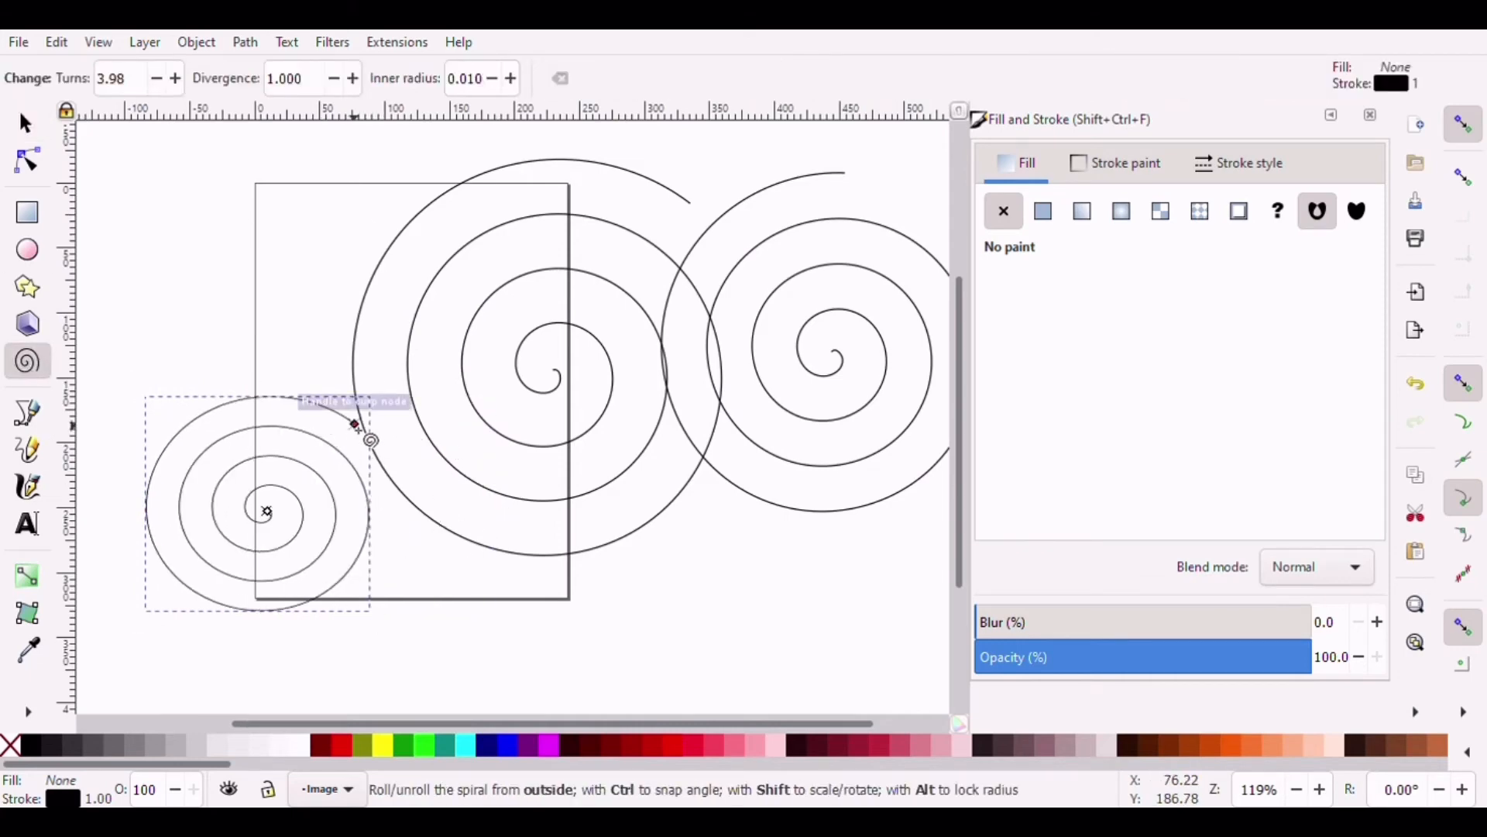
pyautogui.moveTo(354, 425); pyautogui.dragTo(358, 498)
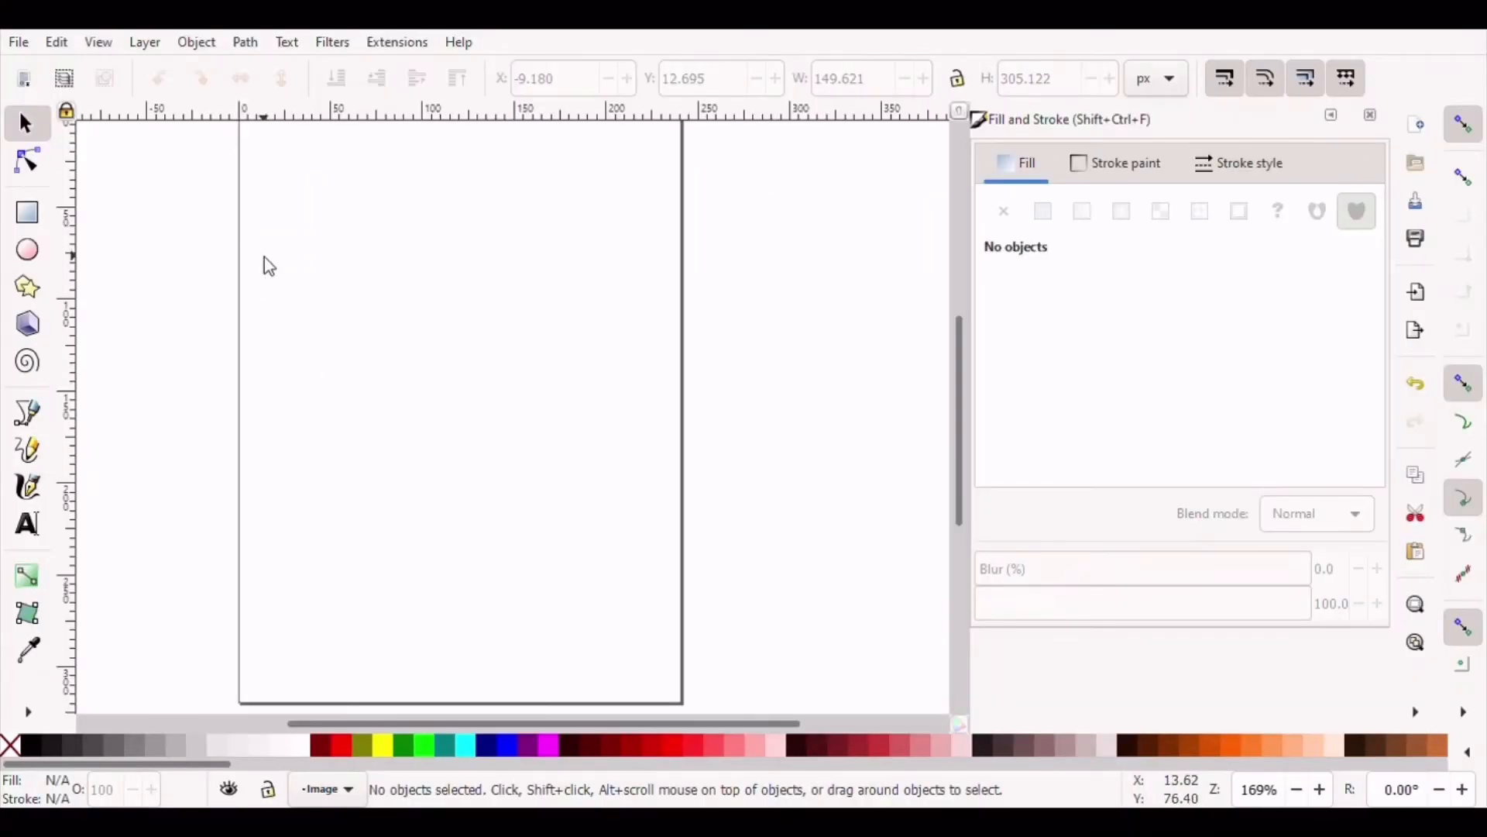
# Import the picture of the girl in the green flowered dress and scale it to cover the page
pyautogui.click(17, 43)
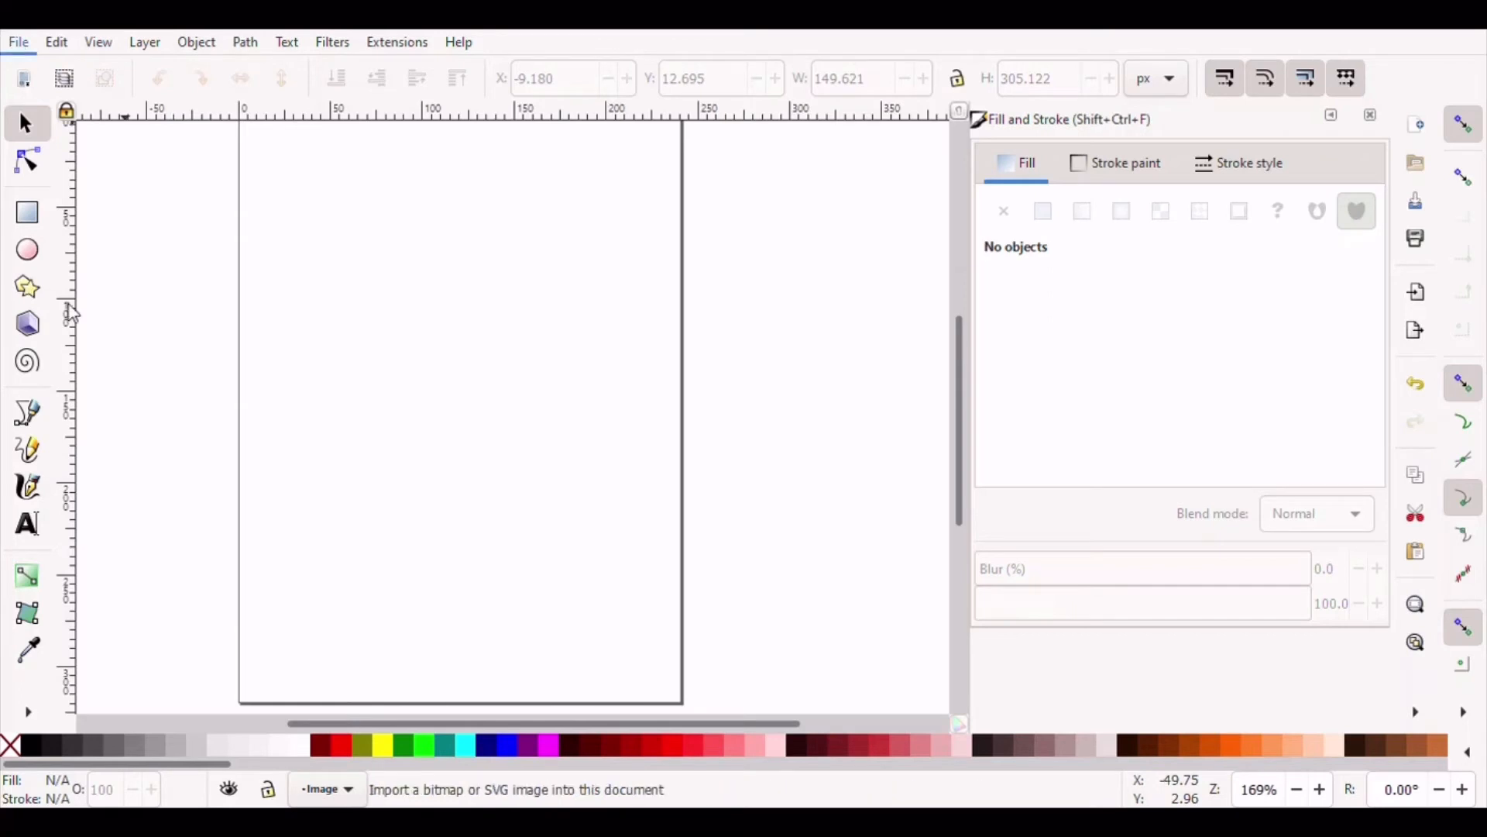
pyautogui.click(66, 305)
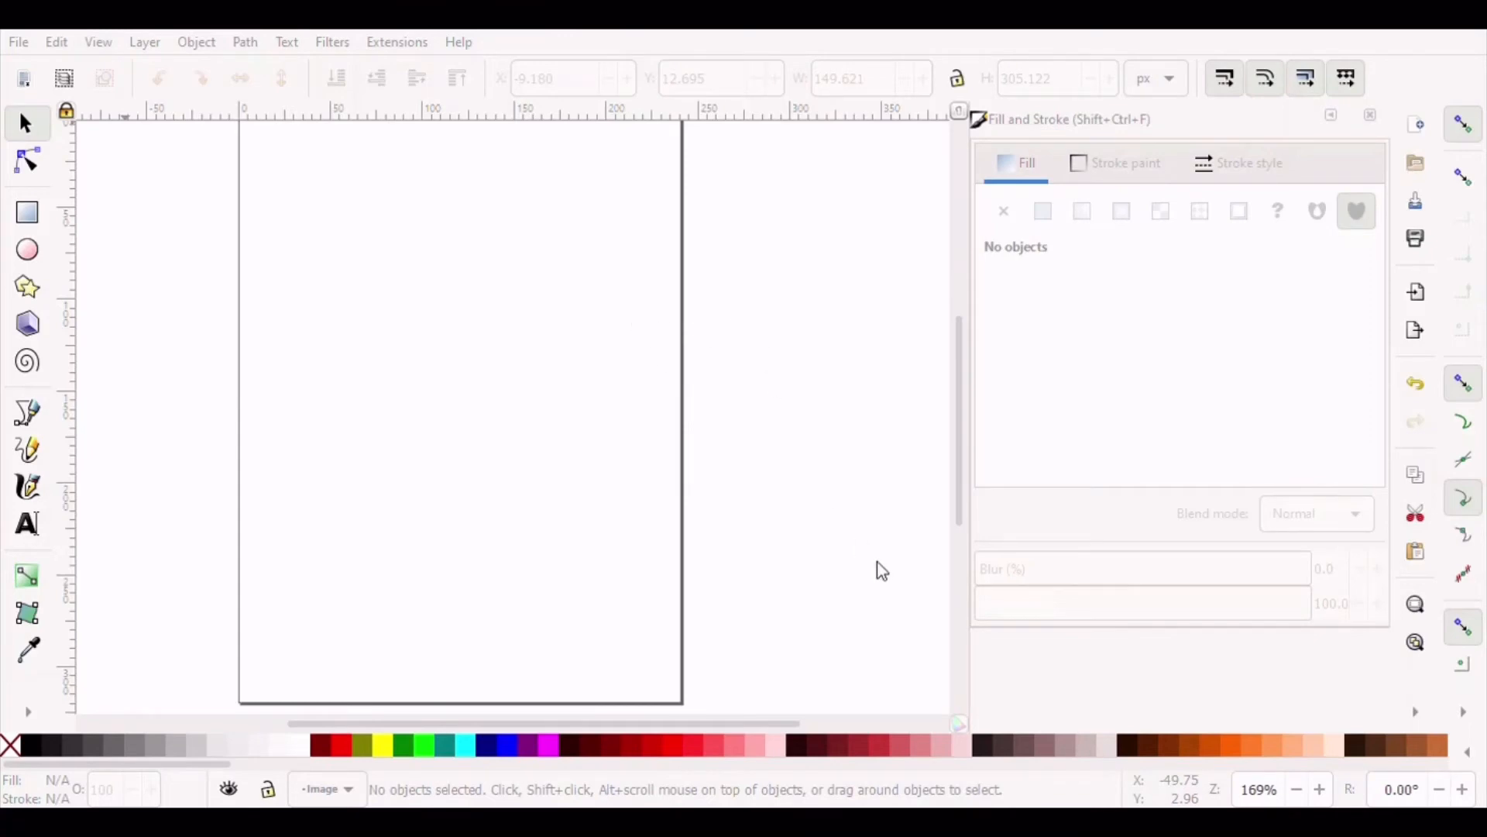
pyautogui.moveTo(654, 477); pyautogui.dragTo(544, 427)
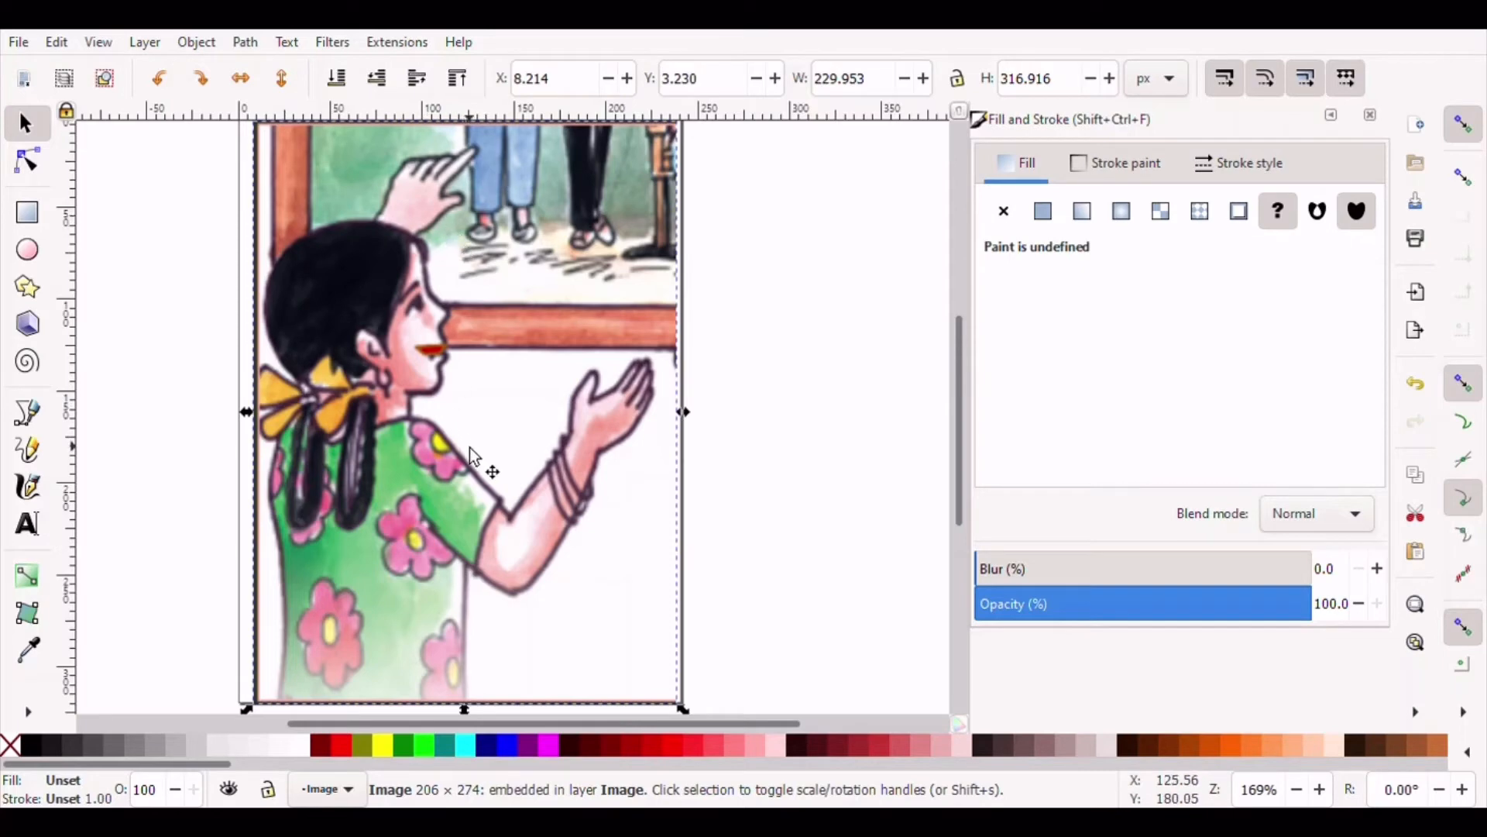
# Start a paraxial Bezier path along the dress hem, up the dress front and around the elbow of the lower arm
pyautogui.click(28, 415)
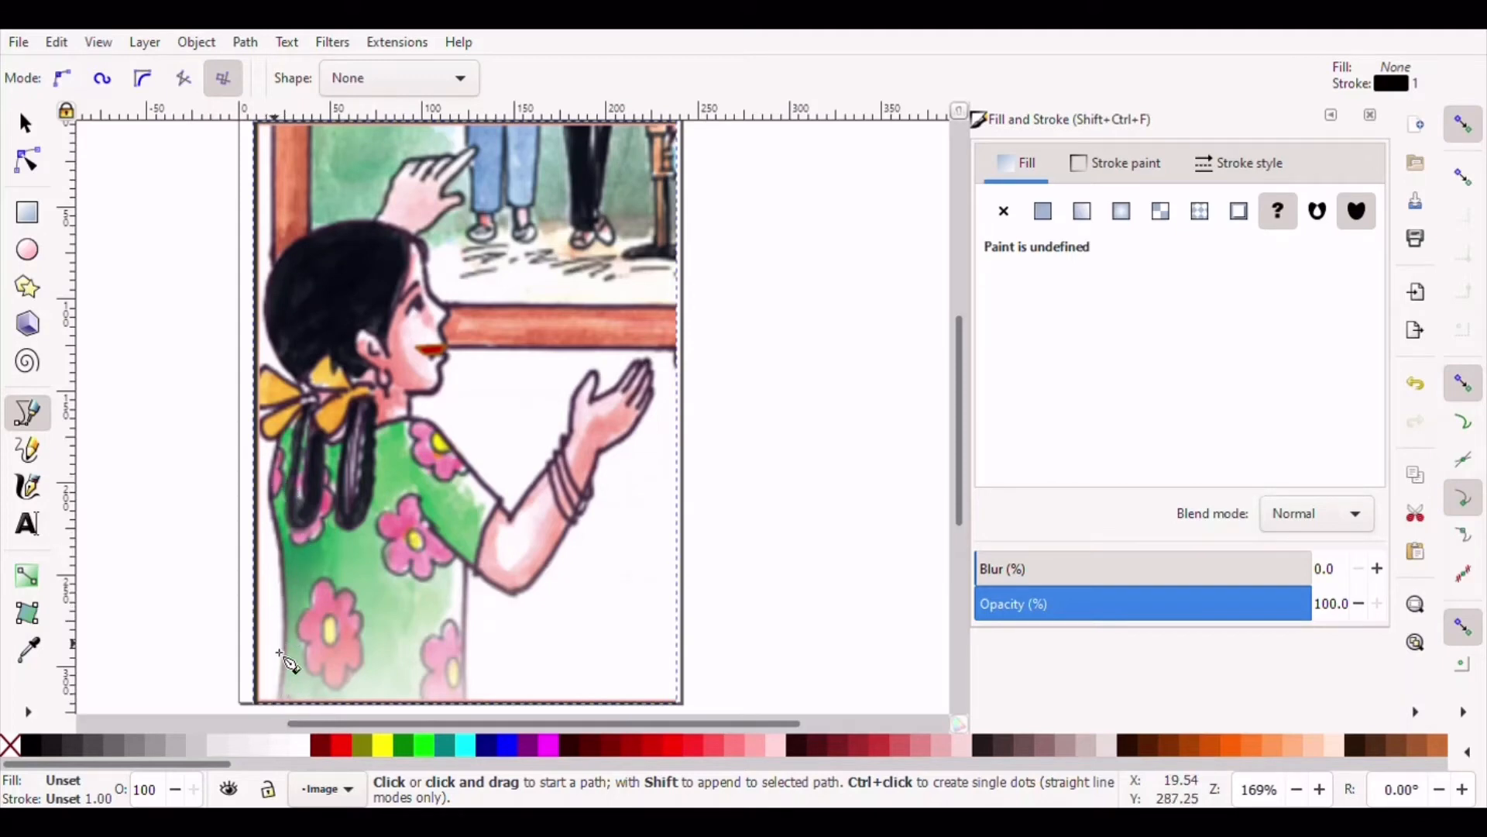
pyautogui.click(277, 701)
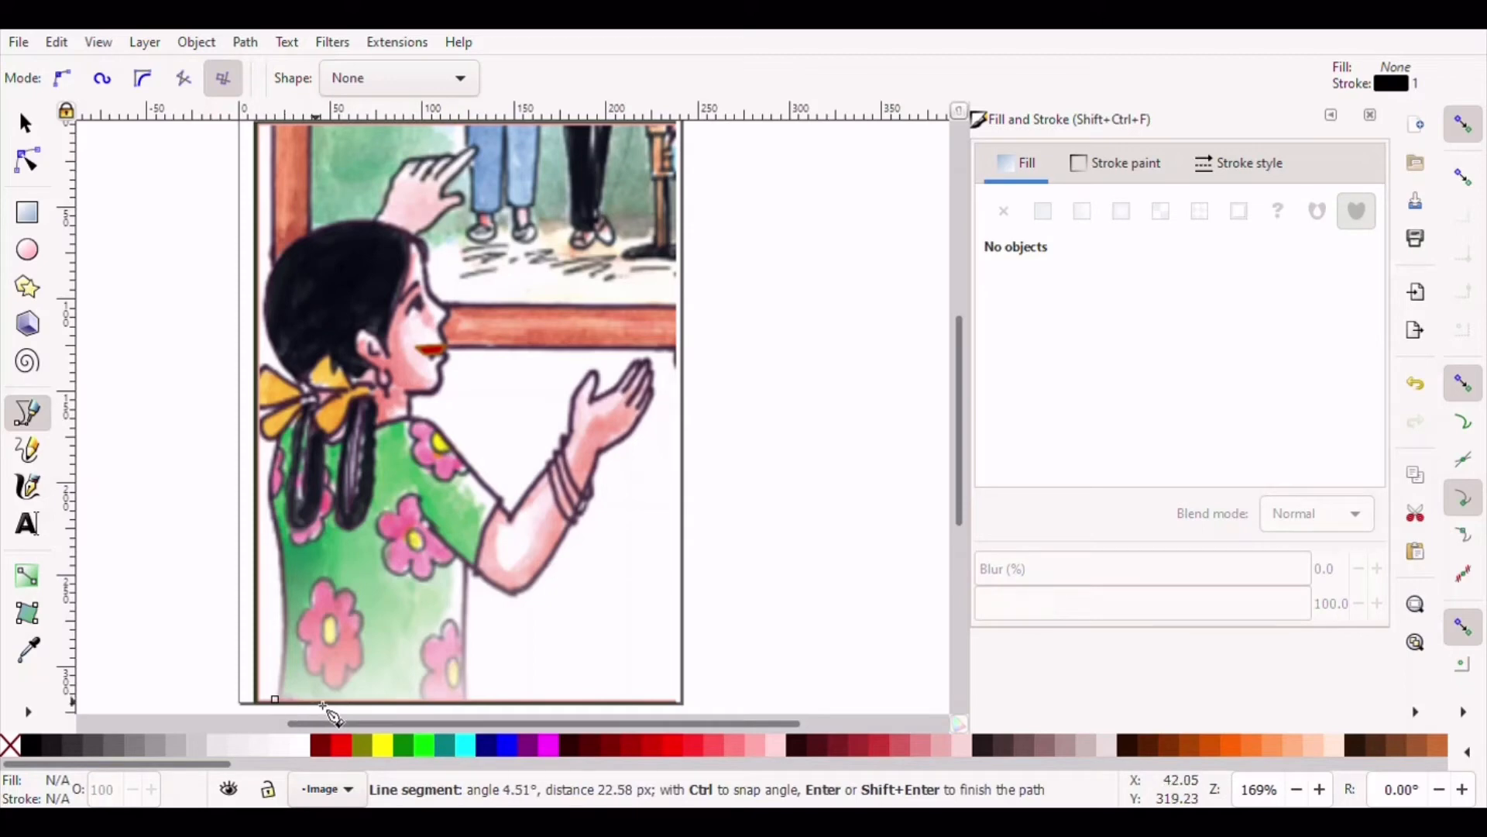
pyautogui.click(471, 702)
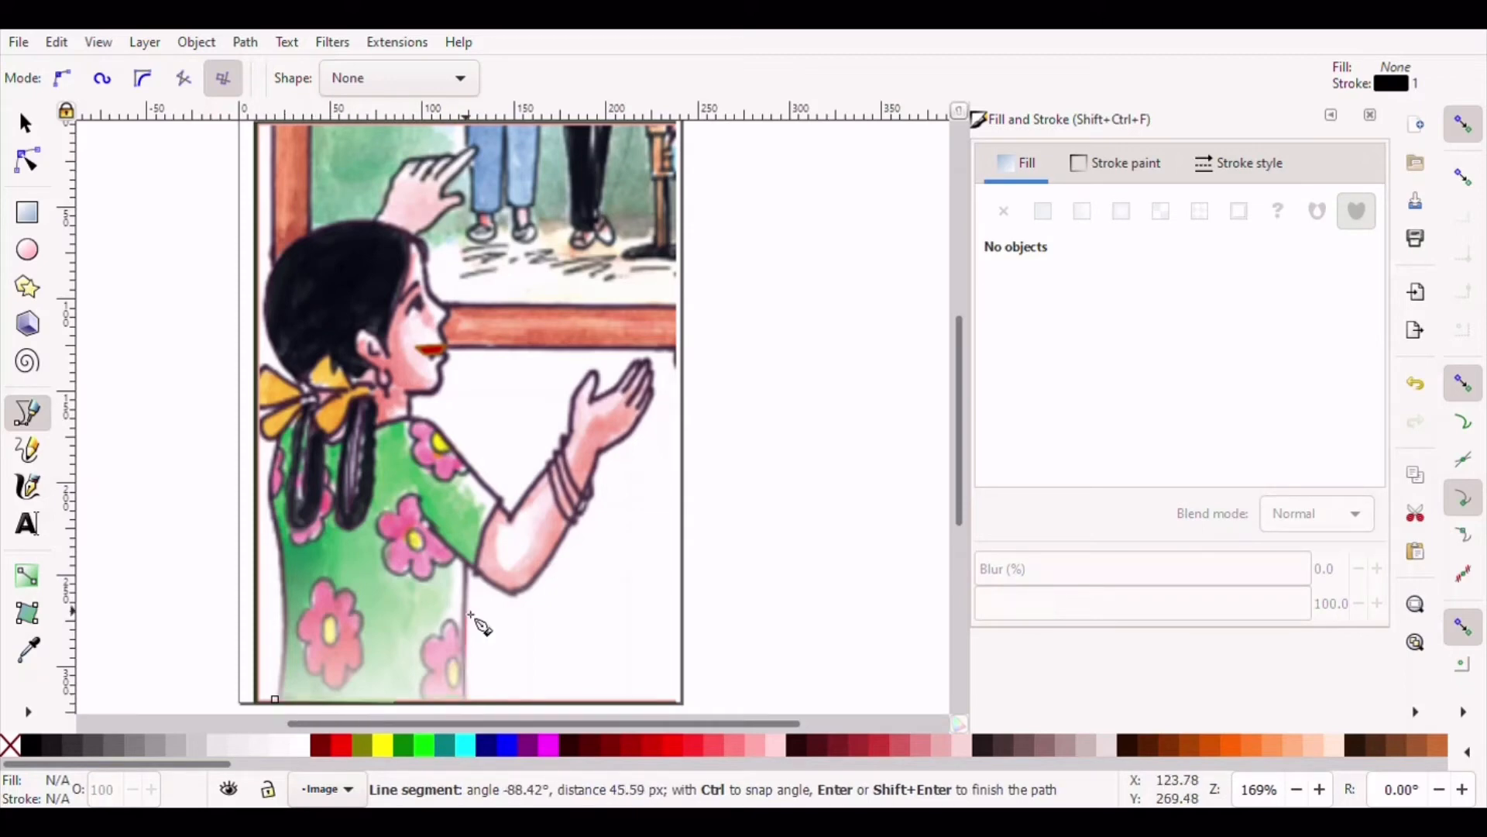
pyautogui.click(478, 576)
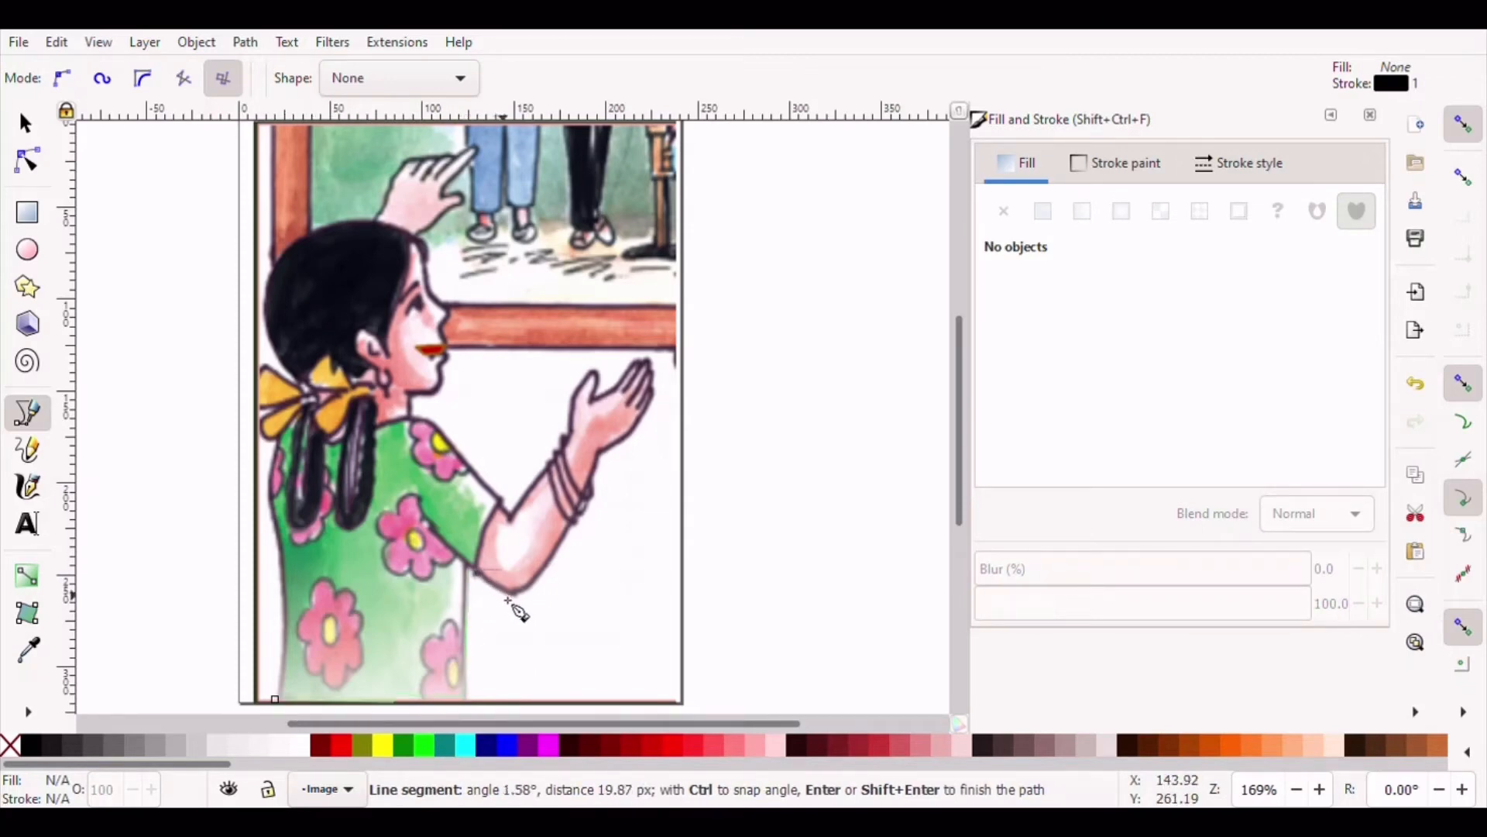
pyautogui.click(509, 600)
pyautogui.click(556, 566)
pyautogui.click(581, 525)
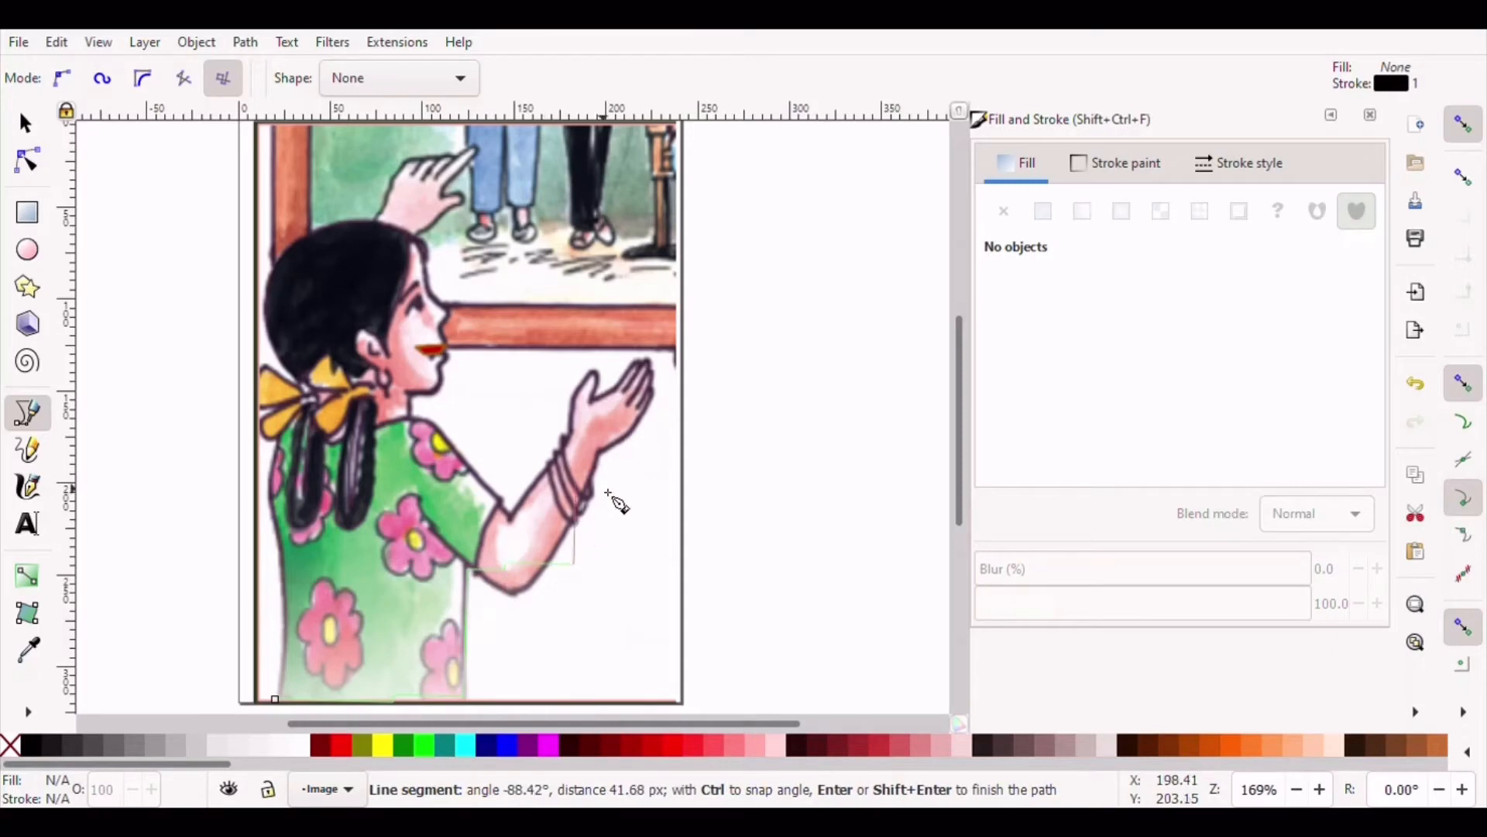
# Continue the path up the outer forearm and around the open hand's fingertips to the thumb
pyautogui.click(614, 476)
pyautogui.click(628, 443)
pyautogui.click(658, 395)
pyautogui.click(647, 358)
pyautogui.click(645, 358)
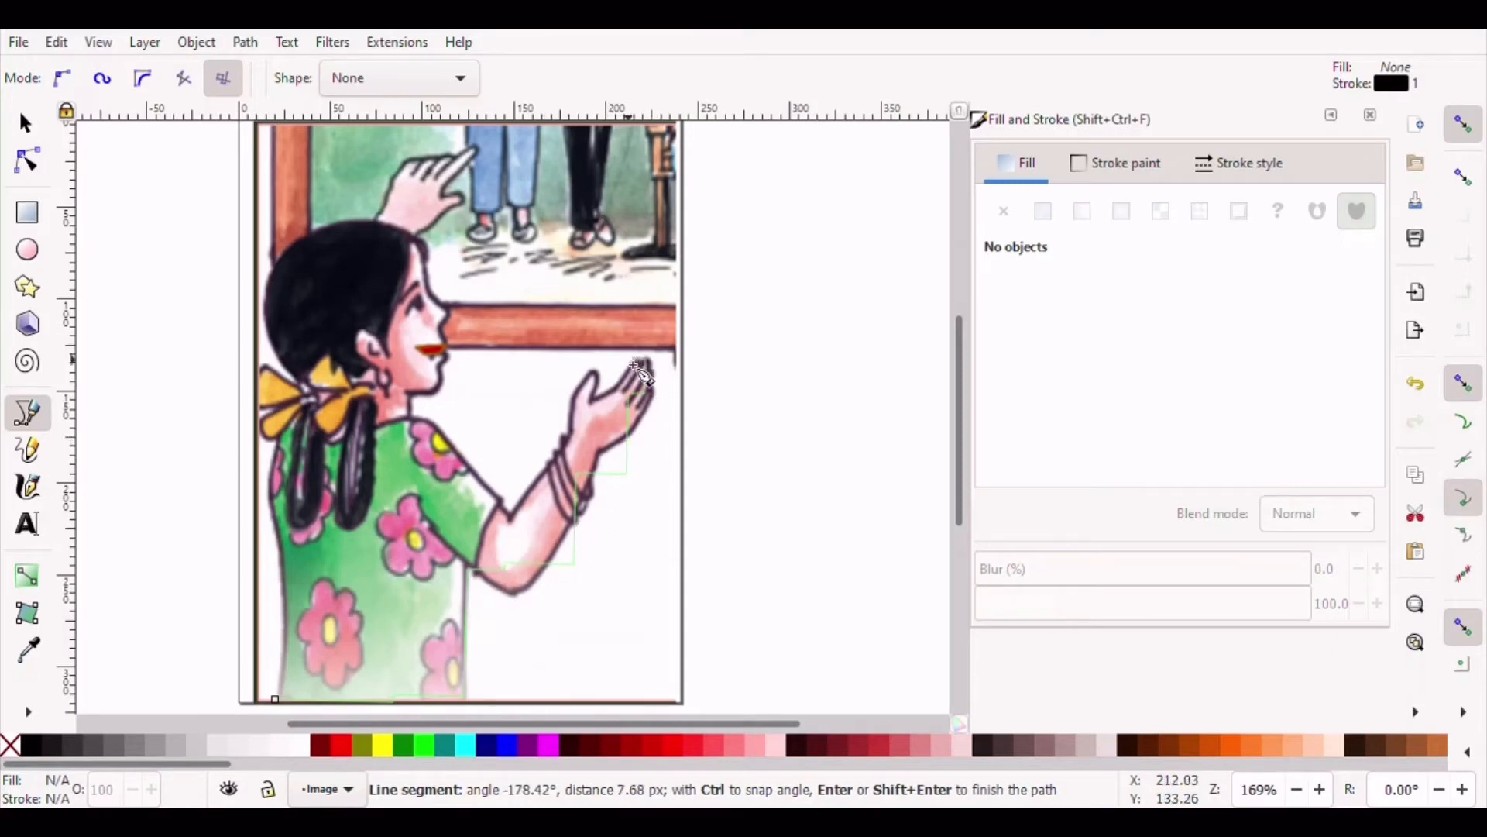
pyautogui.click(621, 362)
pyautogui.click(603, 396)
pyautogui.click(600, 386)
pyautogui.click(588, 375)
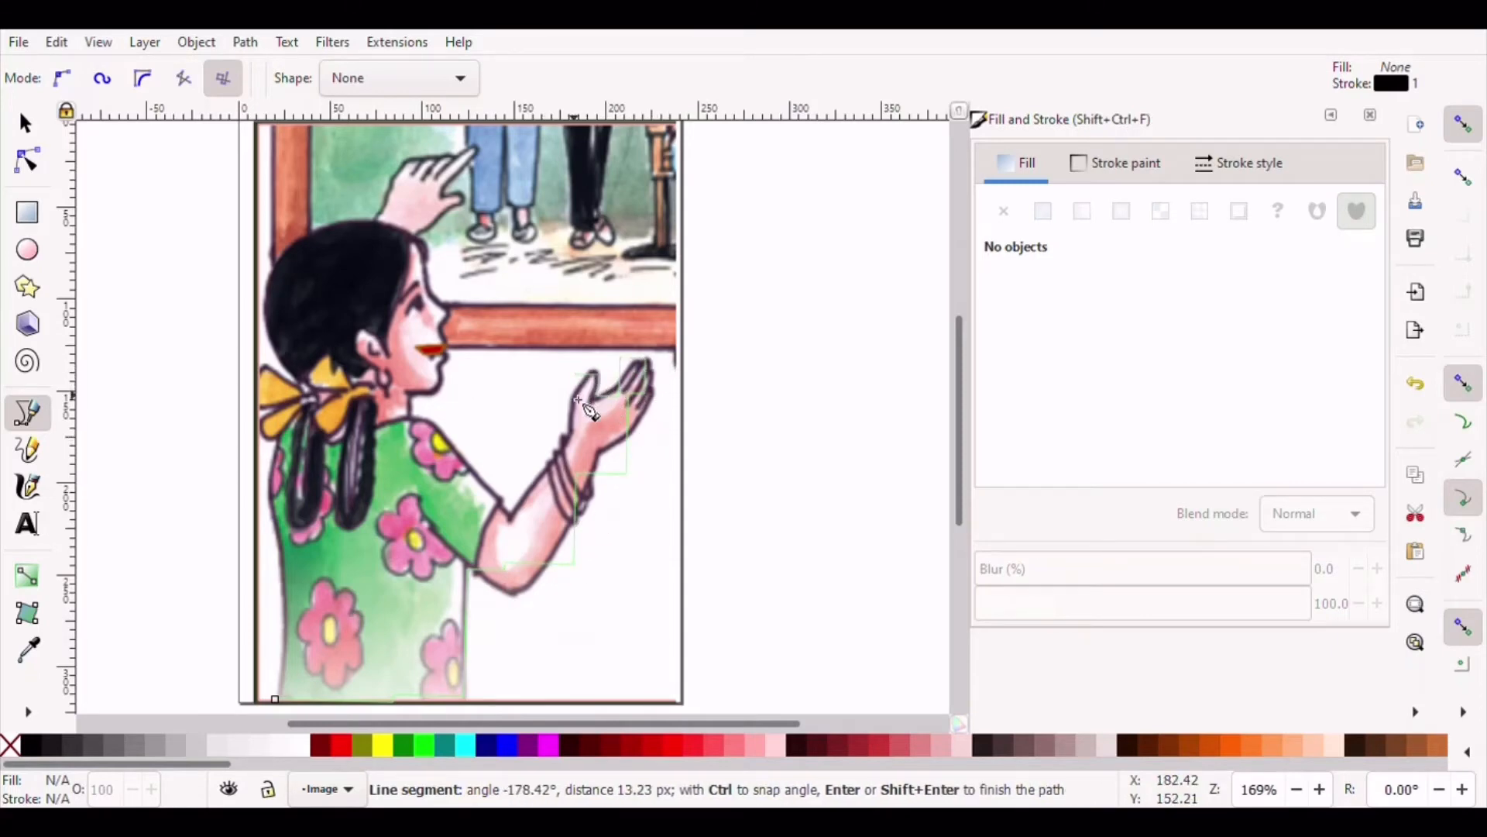
# Extend the path from the thumb down the wrist and inner forearm, then up the sleeve towards the shoulder
pyautogui.click(575, 398)
pyautogui.click(574, 406)
pyautogui.click(567, 407)
pyautogui.click(566, 425)
pyautogui.click(566, 439)
pyautogui.click(556, 446)
pyautogui.click(546, 457)
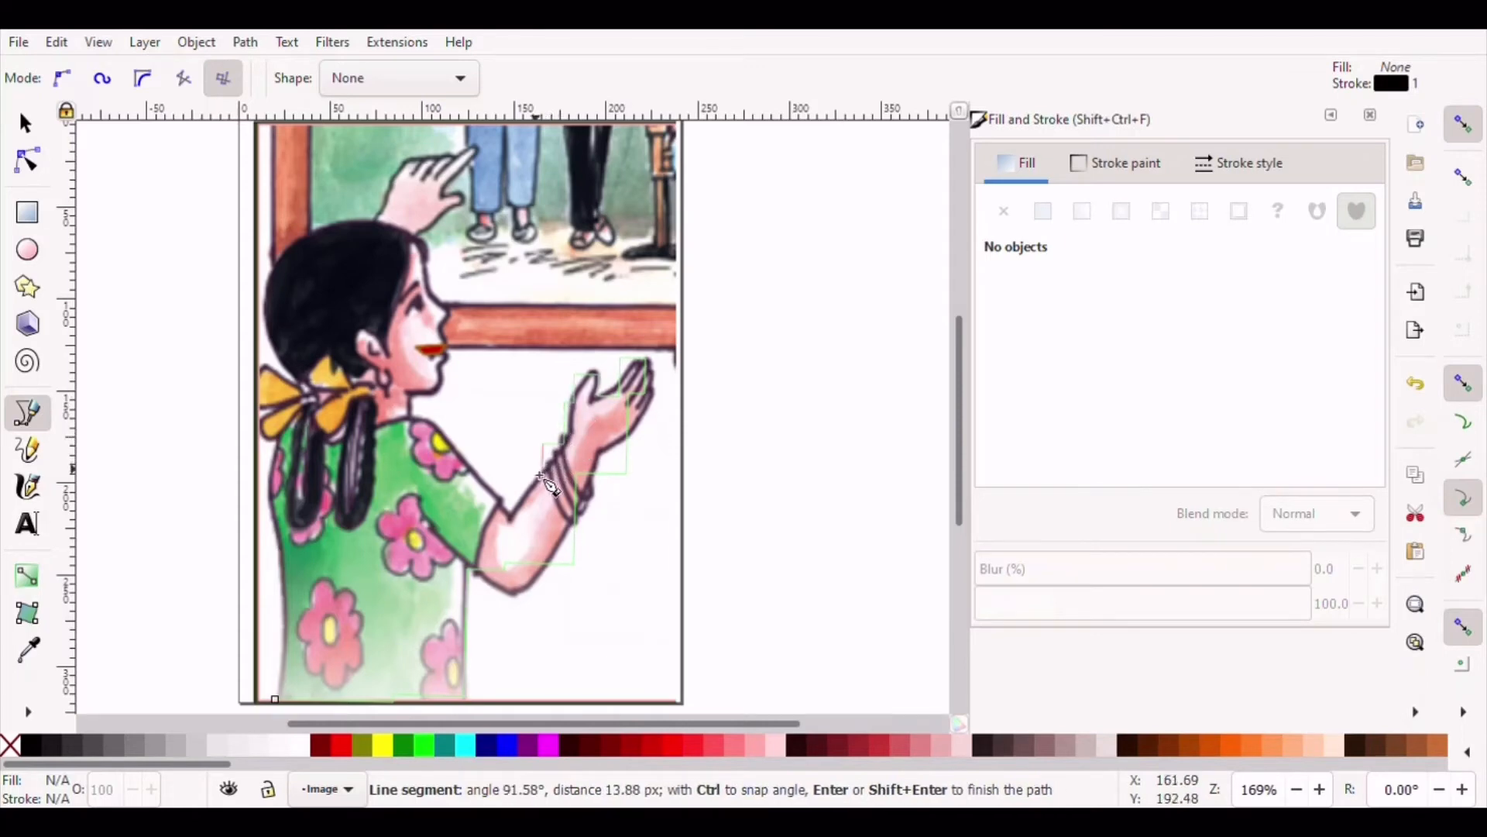
pyautogui.click(535, 481)
pyautogui.click(517, 506)
pyautogui.click(511, 509)
pyautogui.click(504, 500)
pyautogui.click(481, 474)
pyautogui.click(451, 444)
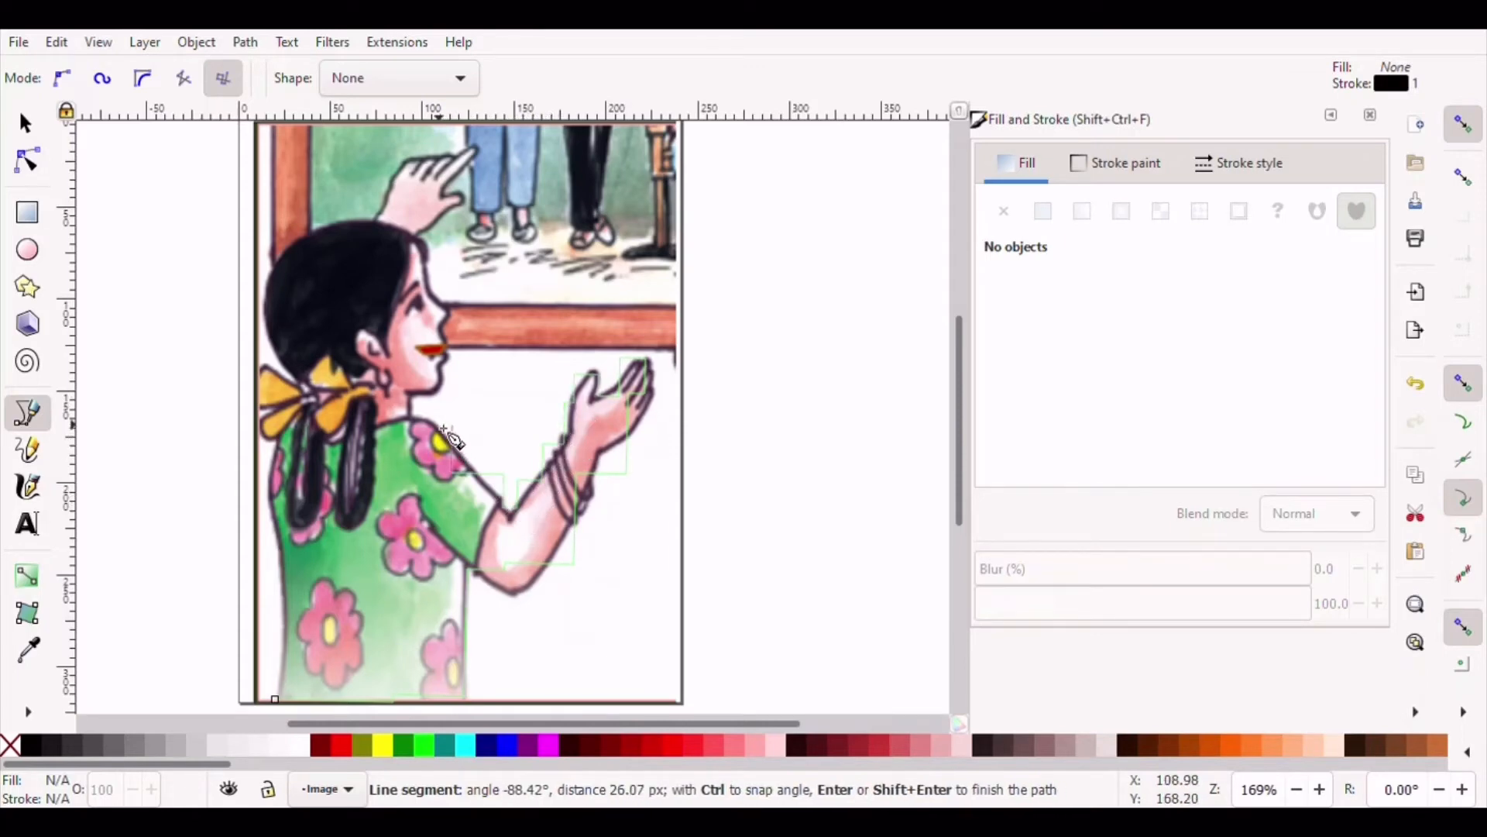
# Carry the path over the shoulder to the neck and up the face profile to the raised wrist
pyautogui.click(438, 423)
pyautogui.click(419, 414)
pyautogui.click(438, 398)
pyautogui.click(459, 361)
pyautogui.click(457, 334)
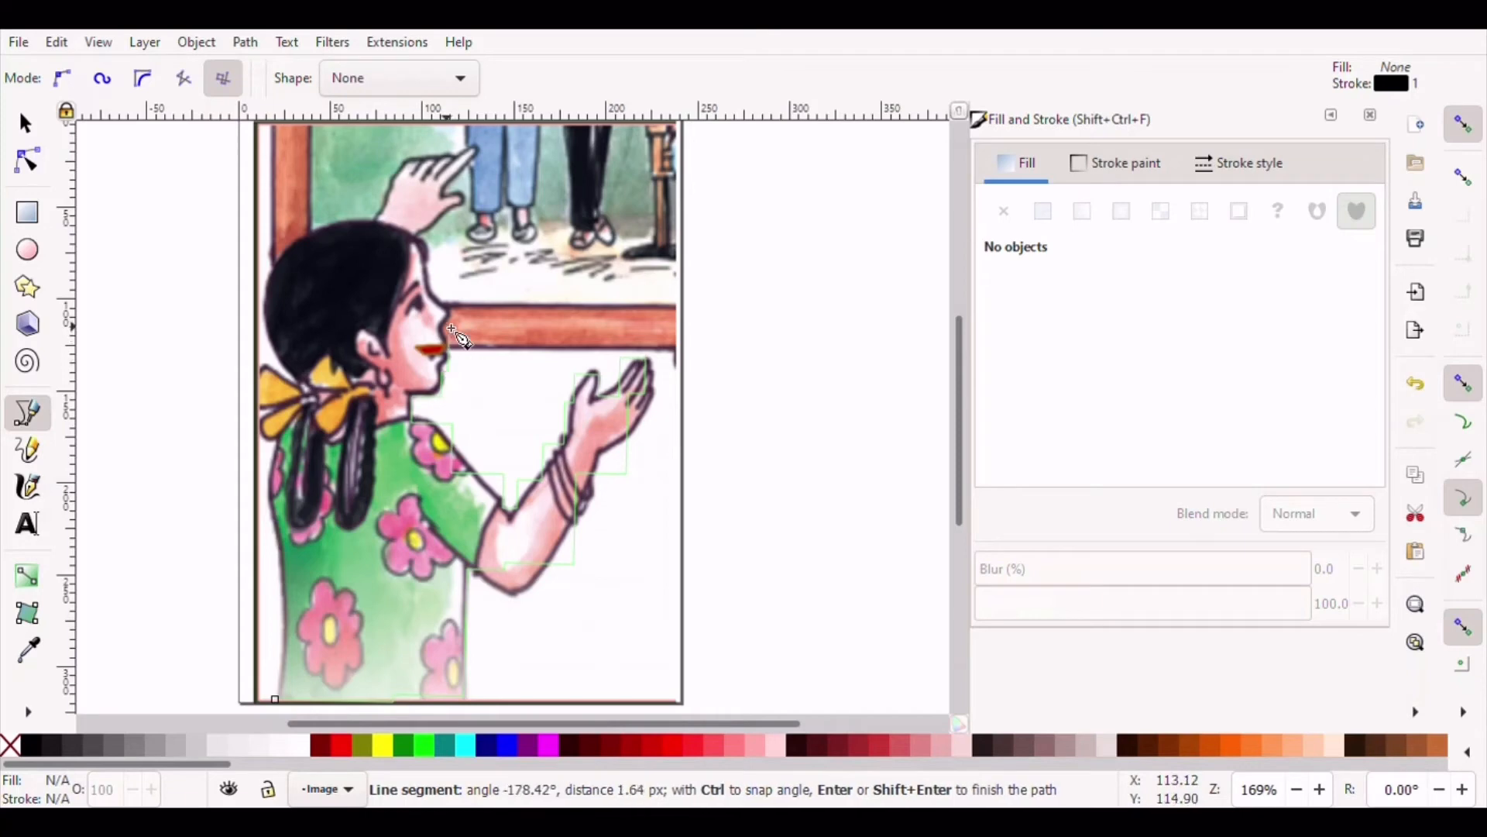
pyautogui.click(430, 309)
pyautogui.click(424, 251)
pyautogui.click(448, 222)
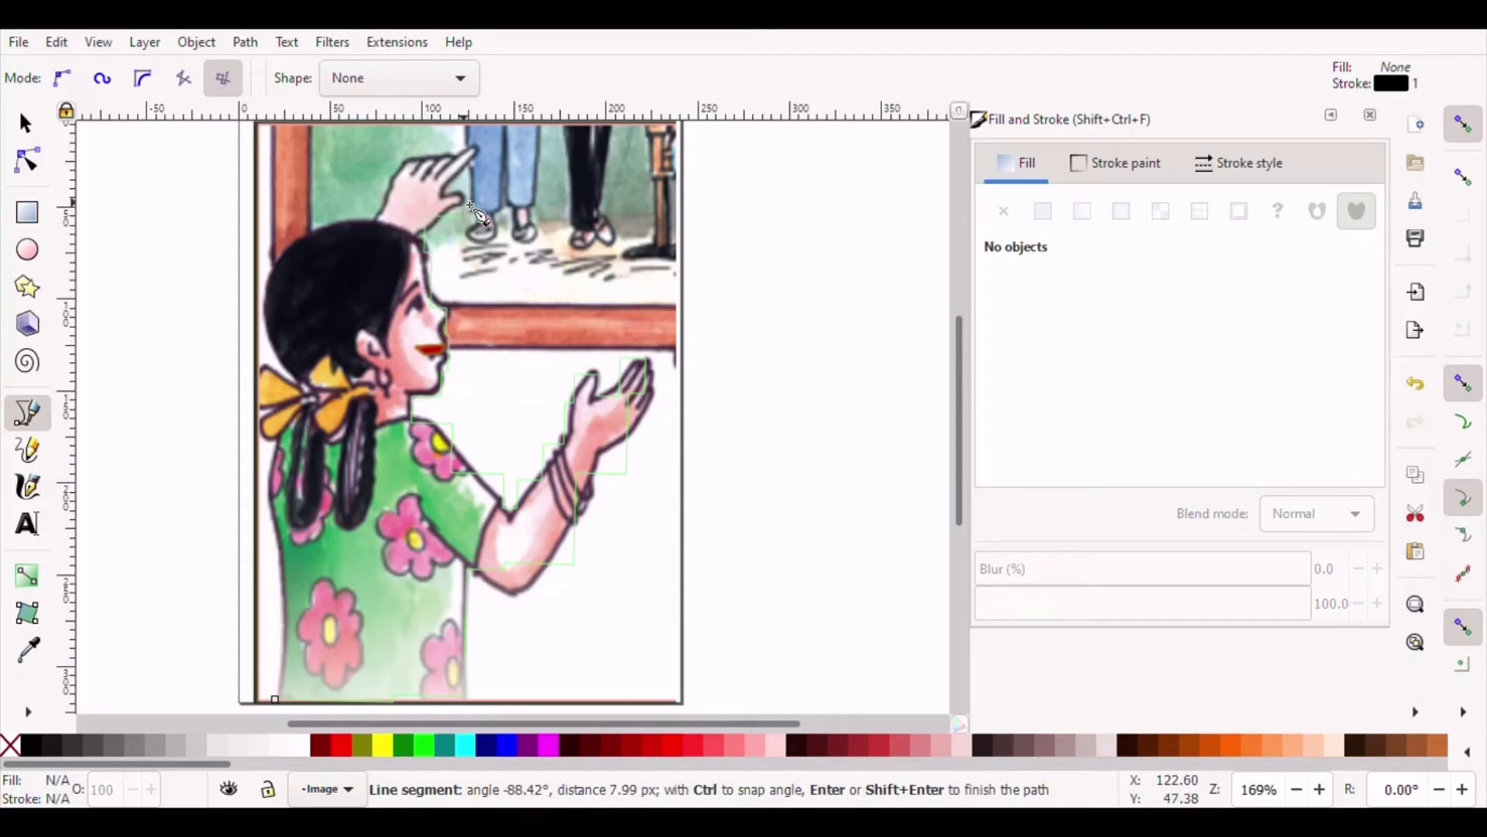
# Trace the path around the thumb and fingers of the pointing hand and back down to the hair
pyautogui.click(465, 196)
pyautogui.click(451, 178)
pyautogui.click(479, 161)
pyautogui.click(480, 145)
pyautogui.click(460, 155)
pyautogui.click(451, 152)
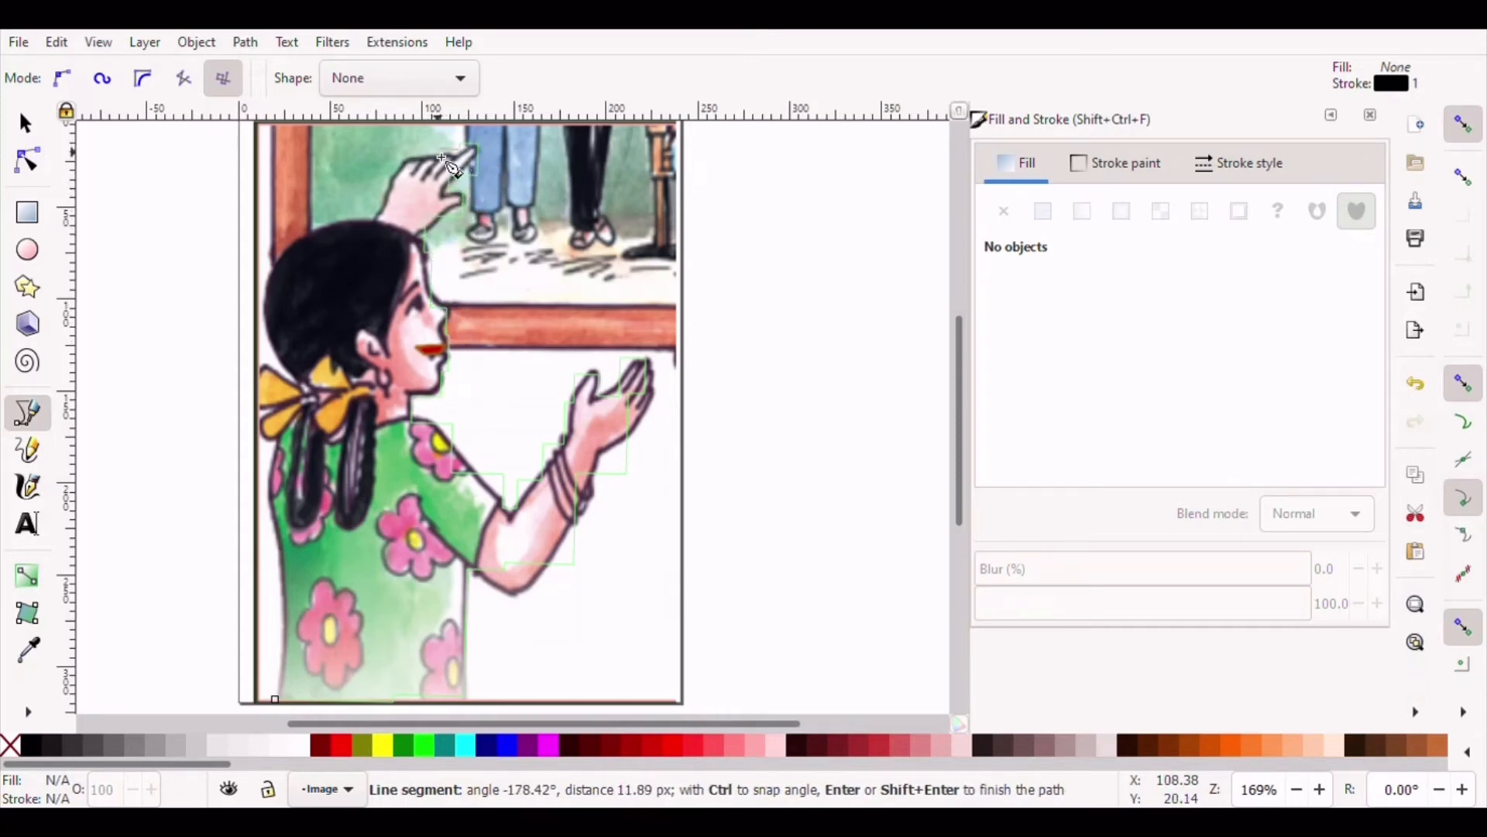
pyautogui.click(424, 156)
pyautogui.click(406, 162)
pyautogui.click(395, 171)
pyautogui.click(393, 194)
pyautogui.click(374, 211)
# Continue the path over the top of the hair and down the back of the head to the ribbon
pyautogui.click(341, 220)
pyautogui.click(302, 235)
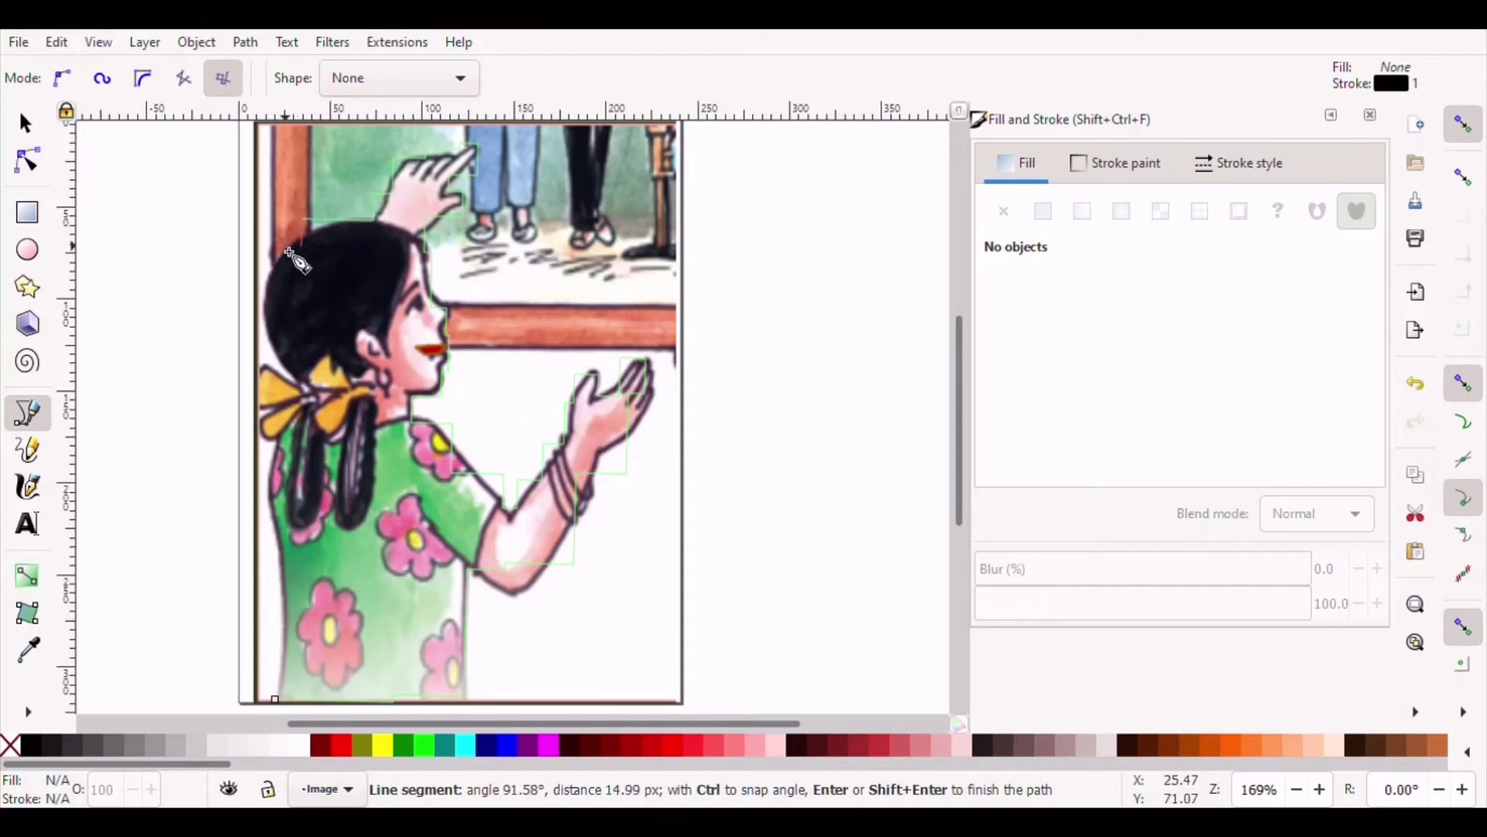
pyautogui.click(277, 255)
pyautogui.click(264, 280)
pyautogui.click(264, 314)
pyautogui.click(263, 345)
pyautogui.click(283, 377)
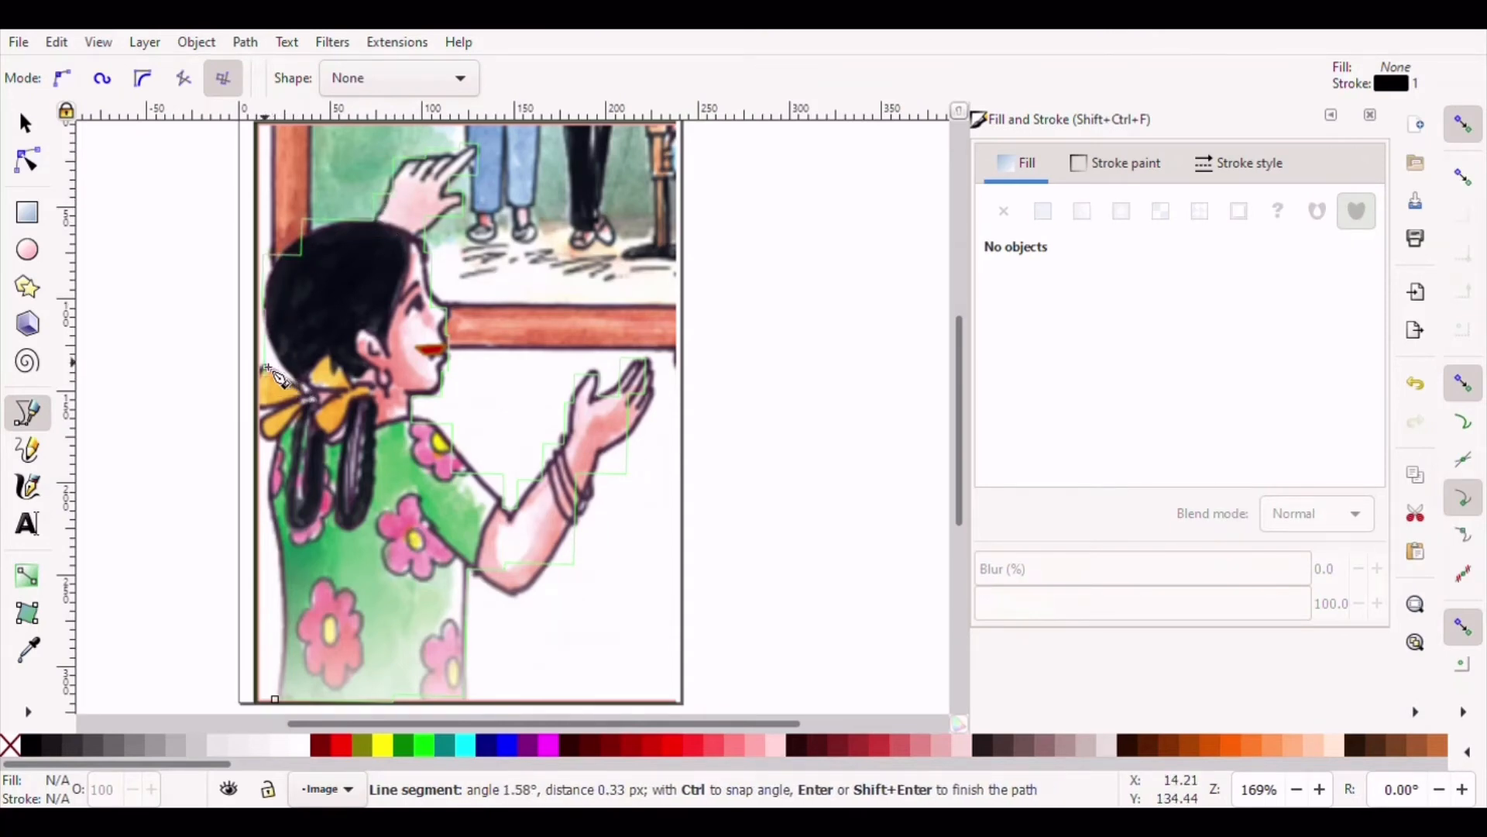
# Trace the path around the yellow ribbon and down the back of the dress, closing it at the starting node
pyautogui.click(258, 375)
pyautogui.click(257, 404)
pyautogui.click(270, 406)
pyautogui.click(270, 441)
pyautogui.click(275, 446)
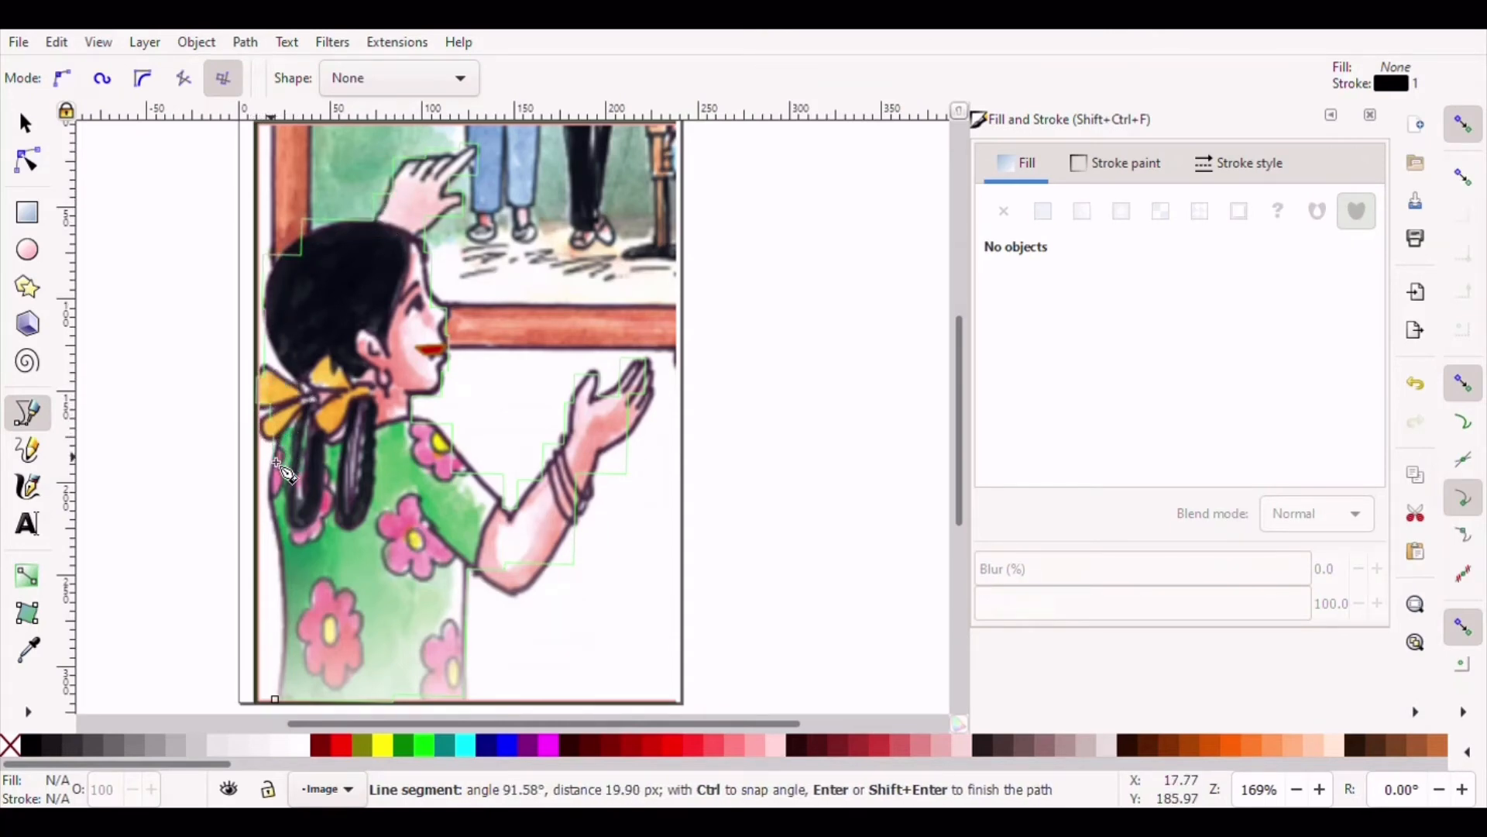
pyautogui.click(274, 457)
pyautogui.click(262, 458)
pyautogui.click(278, 580)
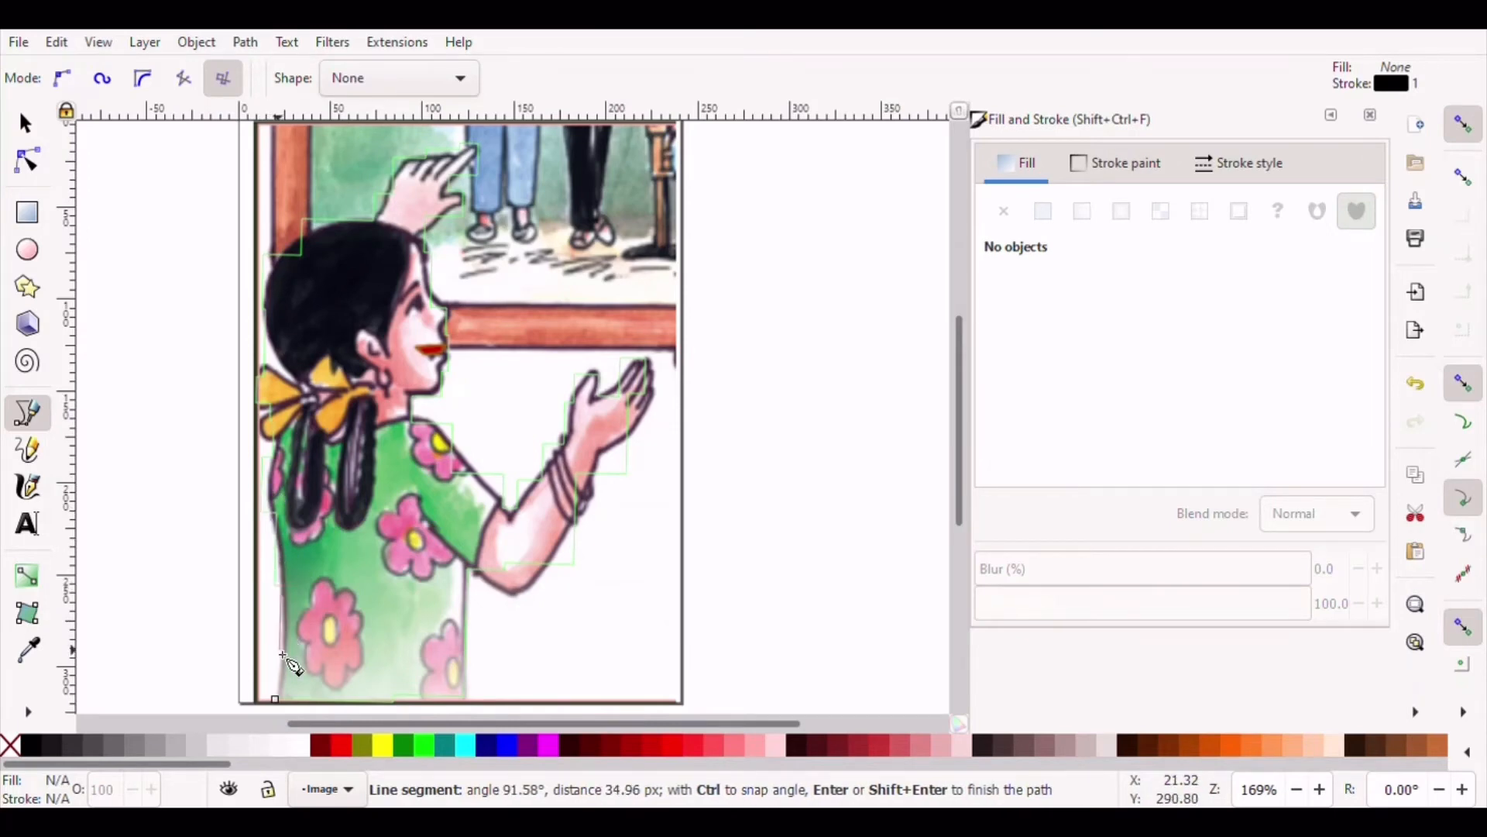
pyautogui.click(283, 634)
pyautogui.click(283, 634)
pyautogui.click(281, 701)
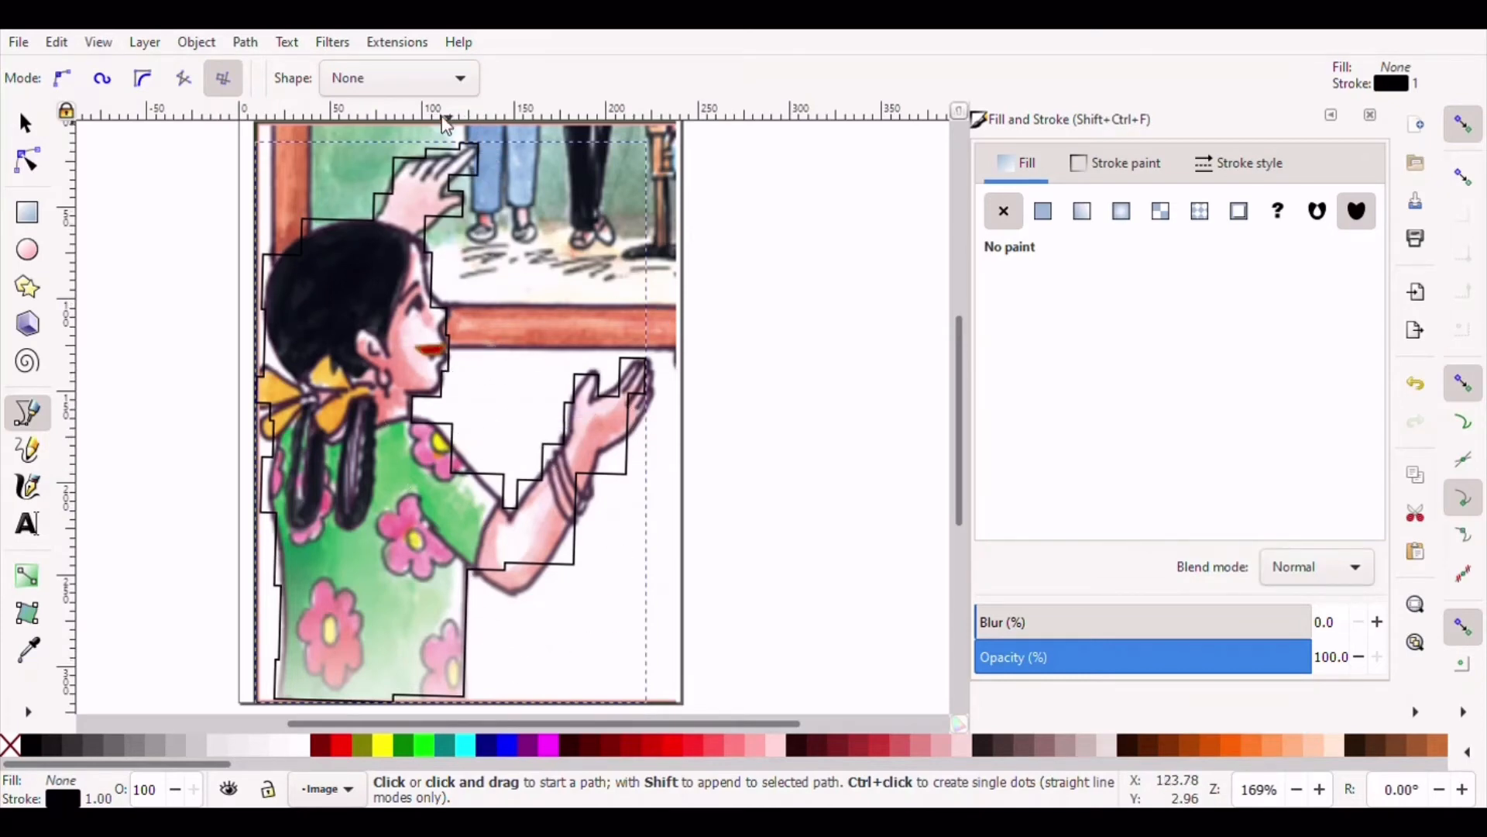
# Move the path's nodes with the Node tool to fit the elbow, forearm and outer edge of the open hand
pyautogui.click(29, 164)
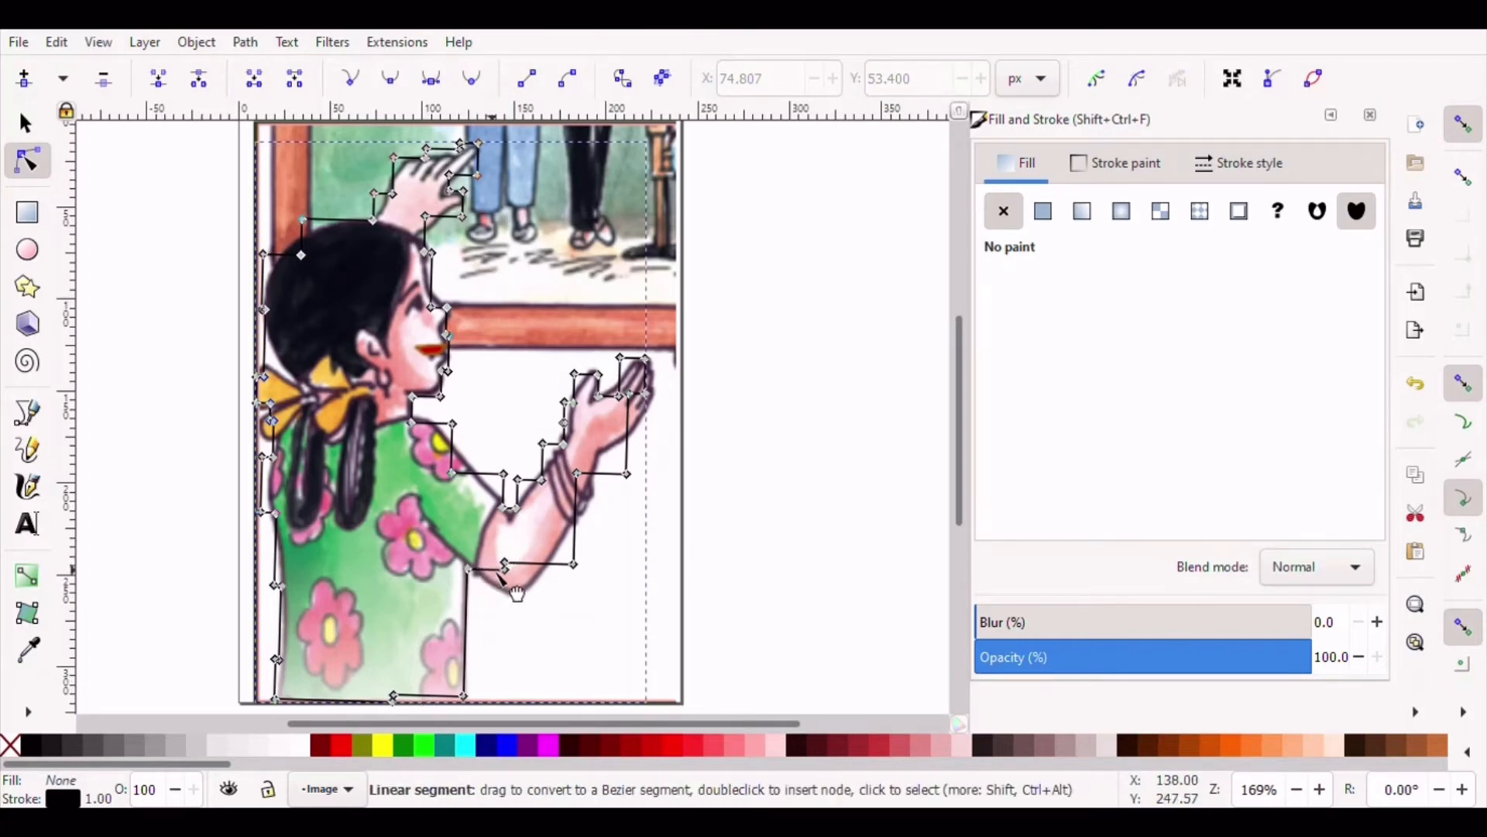
pyautogui.moveTo(505, 565); pyautogui.dragTo(564, 549)
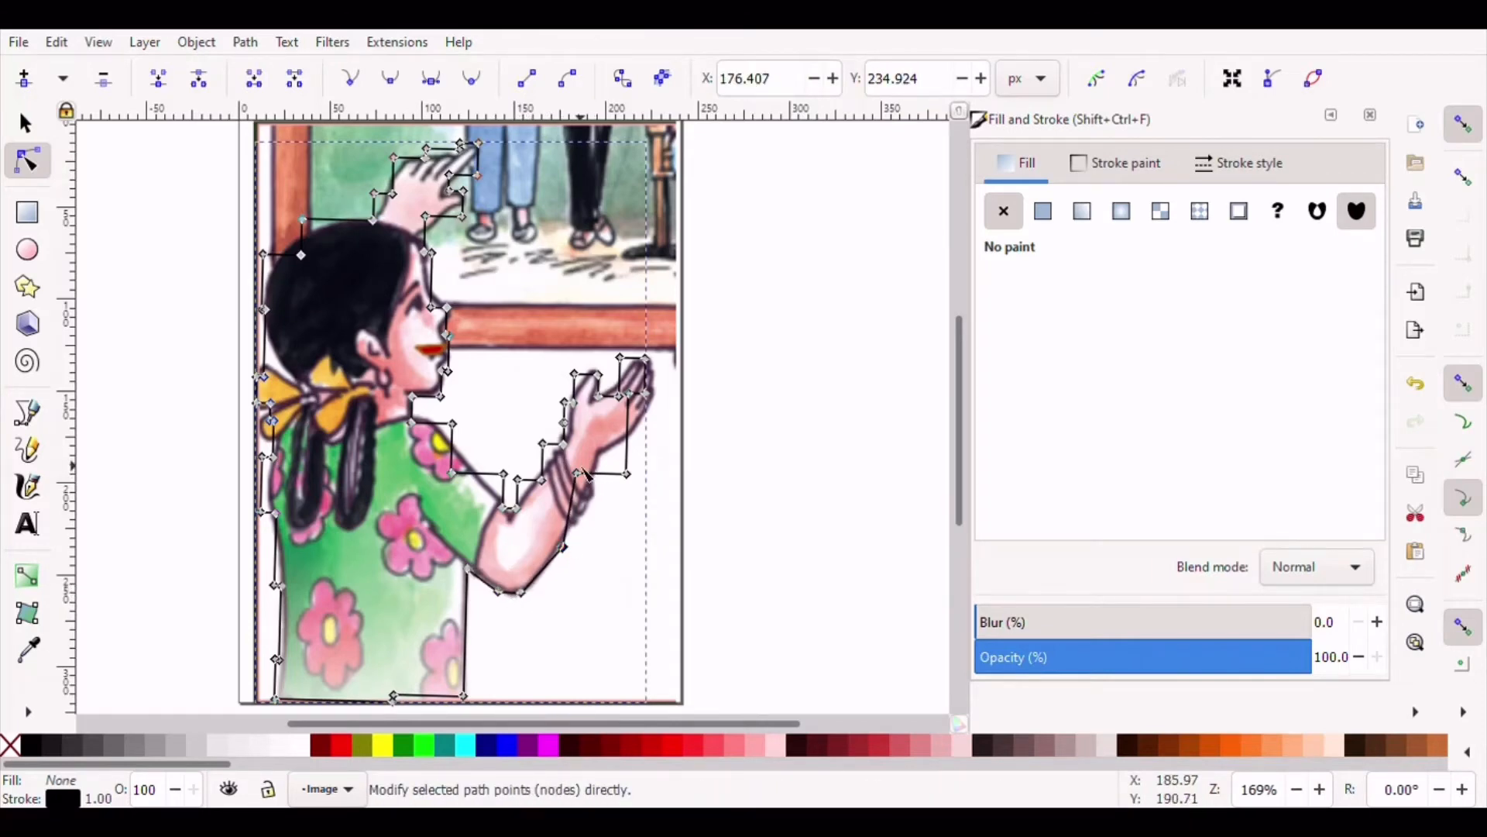
pyautogui.moveTo(577, 473); pyautogui.dragTo(655, 416)
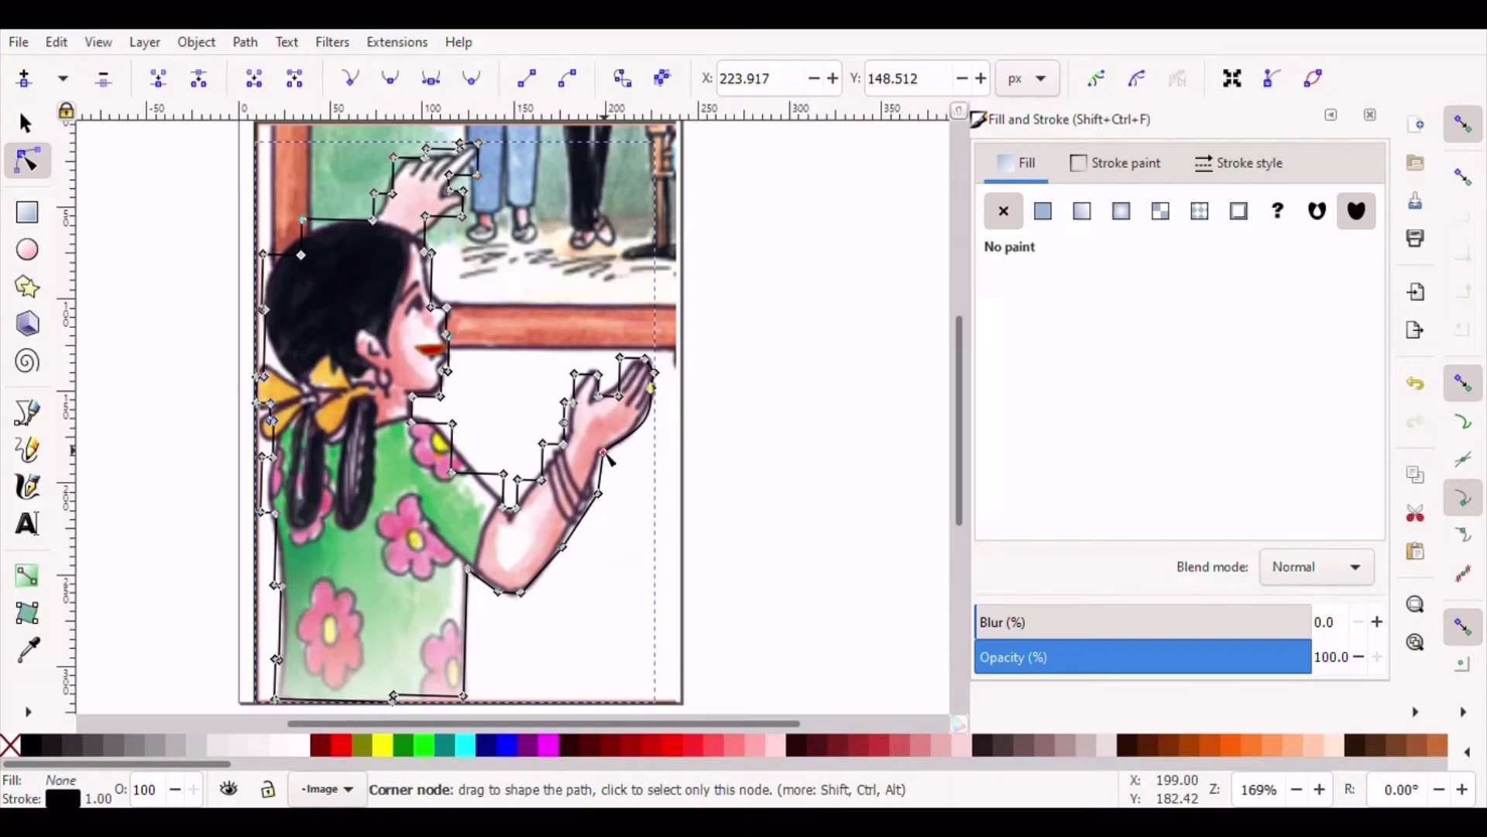
# Move the path's nodes to fit the wrist, fingertips and thumb of the lower open hand
pyautogui.moveTo(604, 453); pyautogui.dragTo(601, 455)
pyautogui.click(650, 387)
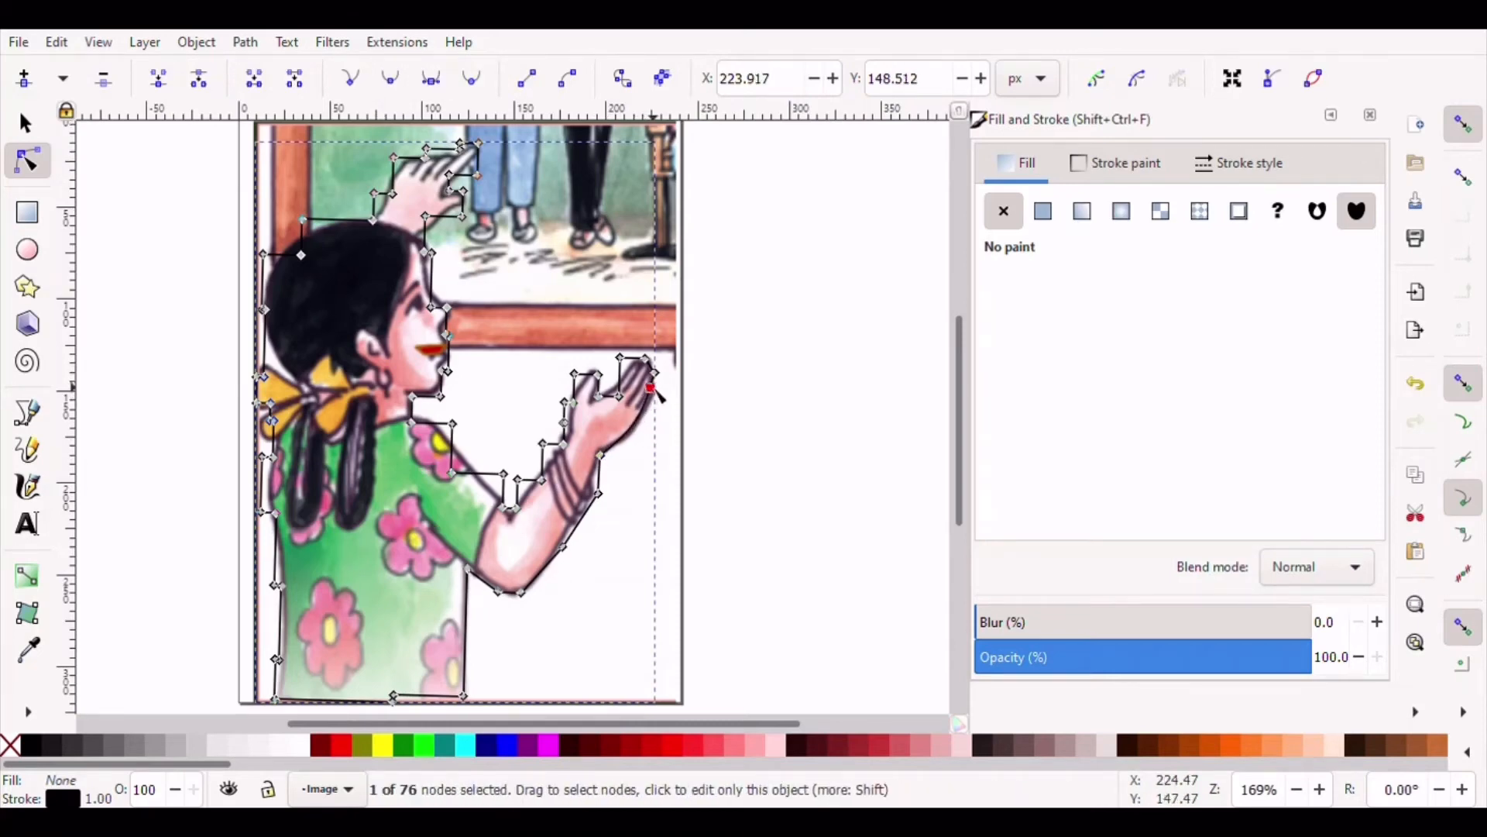
pyautogui.moveTo(620, 358); pyautogui.dragTo(576, 379)
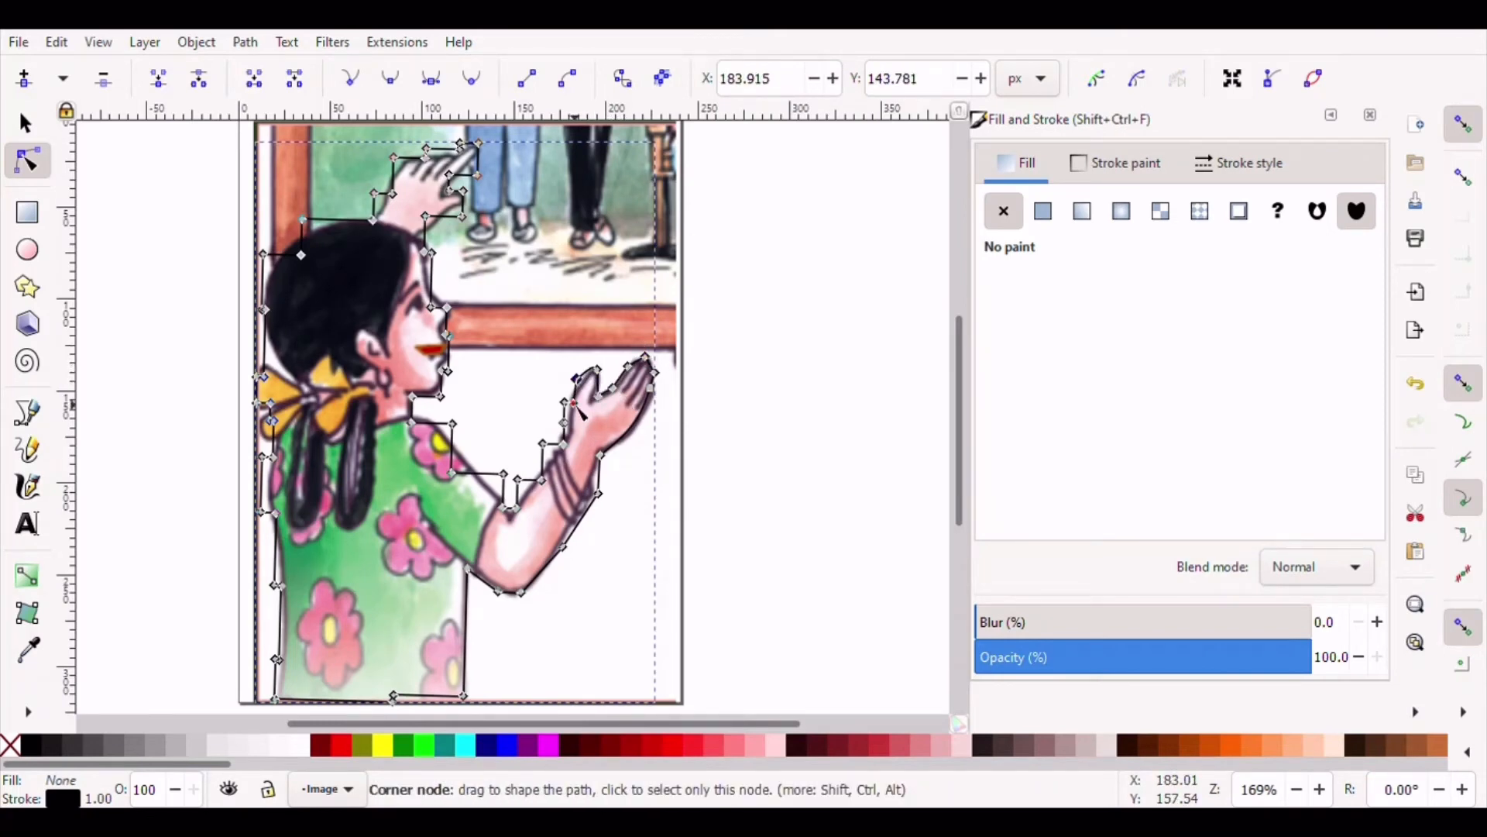
pyautogui.moveTo(575, 409); pyautogui.dragTo(573, 406)
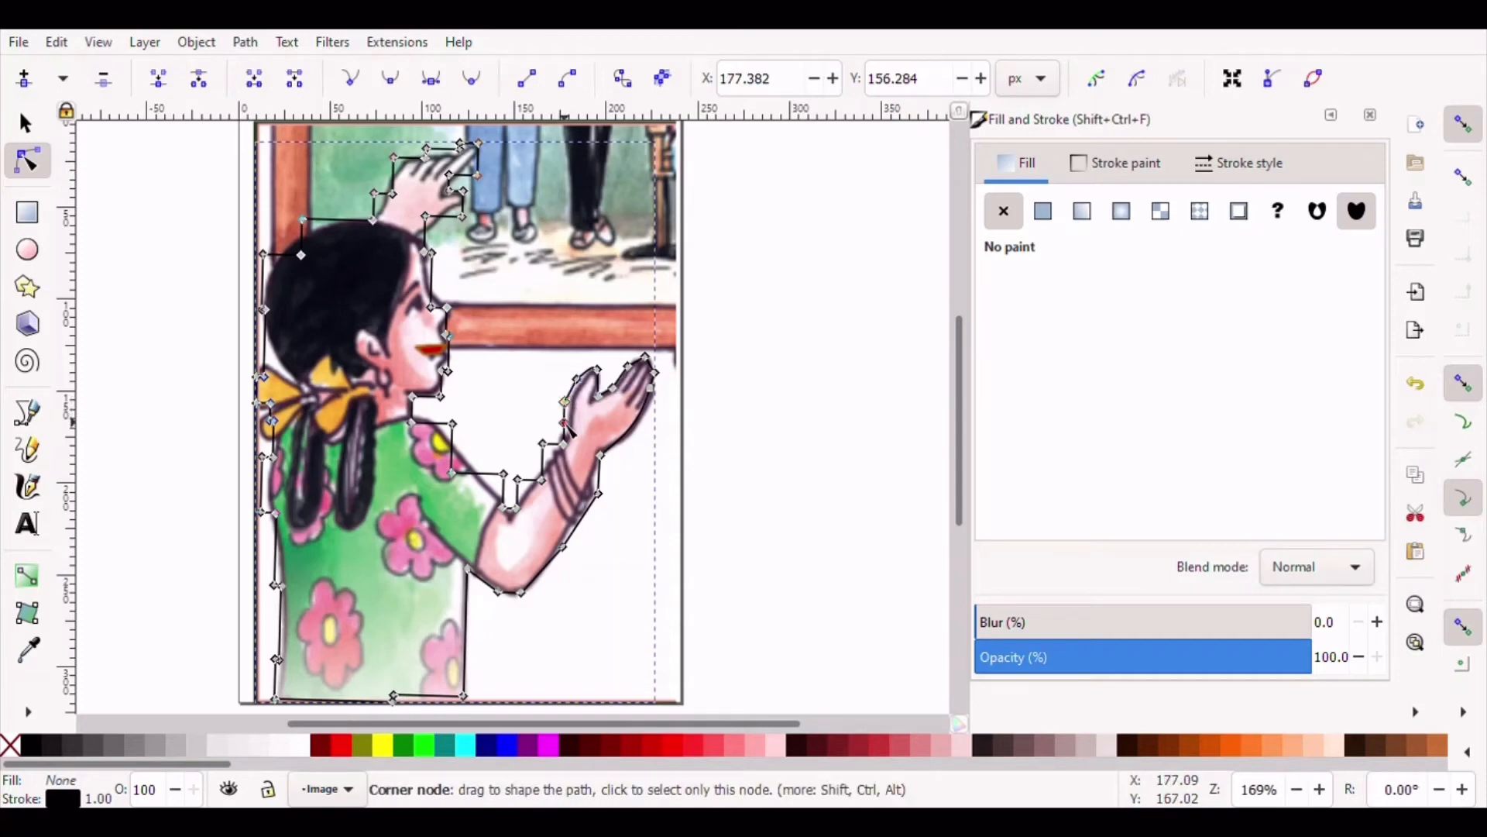
# Move the path's nodes to fit the upper arm, face, raised pointing hand and top of the hair
pyautogui.moveTo(543, 444); pyautogui.dragTo(422, 237)
pyautogui.moveTo(425, 217)
pyautogui.mouseDown()
pyautogui.moveTo(422, 237)
pyautogui.moveTo(446, 213)
pyautogui.mouseUp()
pyautogui.moveTo(463, 192); pyautogui.dragTo(445, 152)
pyautogui.moveTo(425, 158)
pyautogui.mouseDown()
pyautogui.moveTo(393, 157)
pyautogui.moveTo(420, 155)
pyautogui.mouseUp()
pyautogui.moveTo(394, 157)
pyautogui.mouseDown()
pyautogui.moveTo(386, 179)
pyautogui.moveTo(395, 165)
pyautogui.mouseUp()
pyautogui.moveTo(375, 194); pyautogui.dragTo(364, 206)
pyautogui.moveTo(392, 194); pyautogui.dragTo(270, 270)
pyautogui.click(386, 179)
# Adjust the path's nodes around the yellow ribbon, down the back of the dress and along its lower hem
pyautogui.moveTo(256, 376); pyautogui.dragTo(299, 384)
pyautogui.moveTo(264, 377); pyautogui.dragTo(257, 426)
pyautogui.click(292, 406)
pyautogui.moveTo(270, 421); pyautogui.dragTo(271, 412)
pyautogui.moveTo(275, 585); pyautogui.dragTo(285, 593)
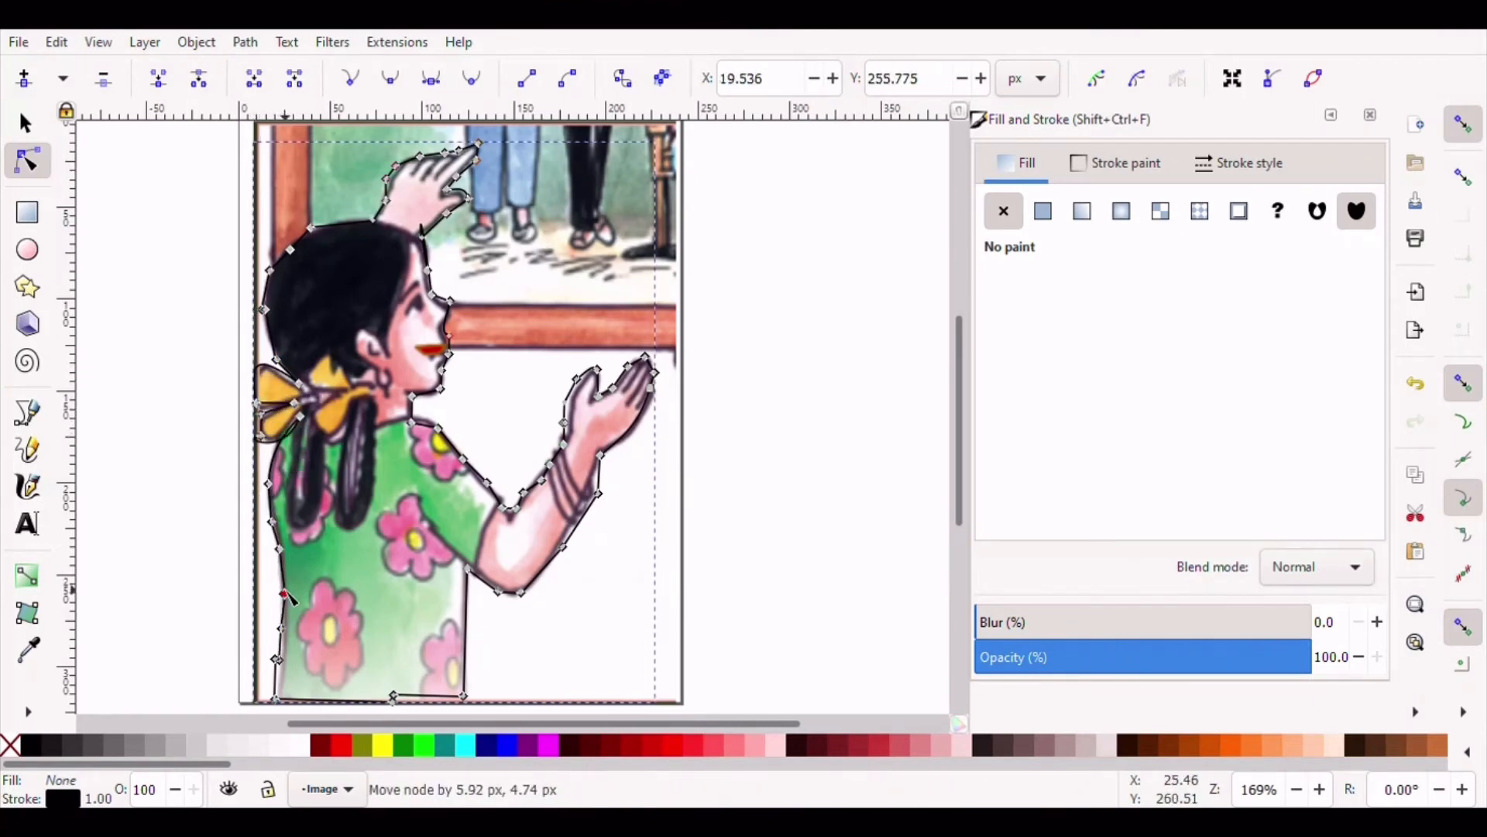
pyautogui.moveTo(275, 662); pyautogui.dragTo(276, 682)
pyautogui.moveTo(396, 698); pyautogui.dragTo(433, 699)
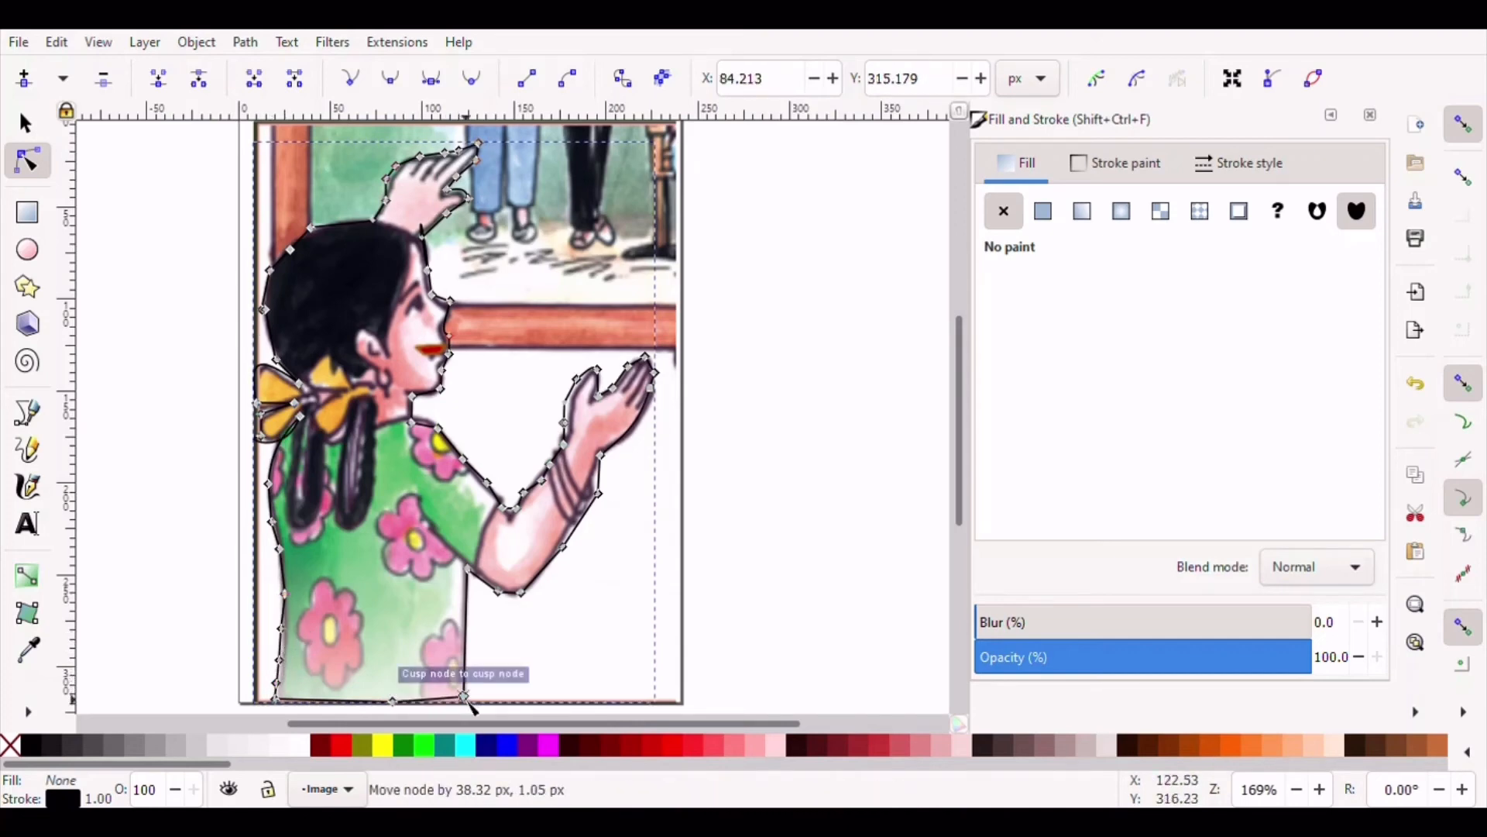
# Select the picture together with the traced path, clip the picture to the girl's outline, and move the cut-out off the page's left side
pyautogui.press('s')
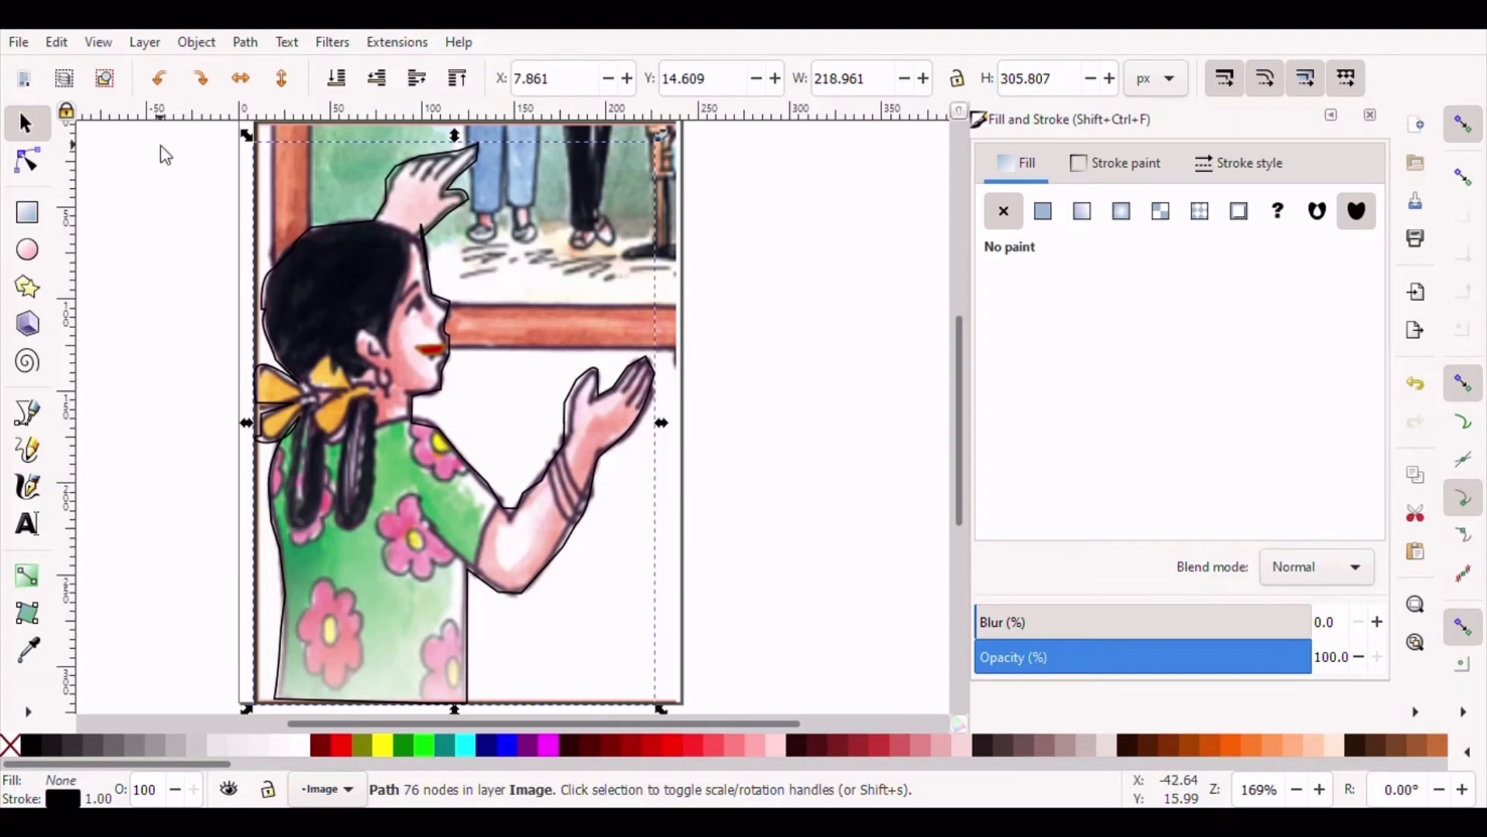
pyautogui.press('Escape')
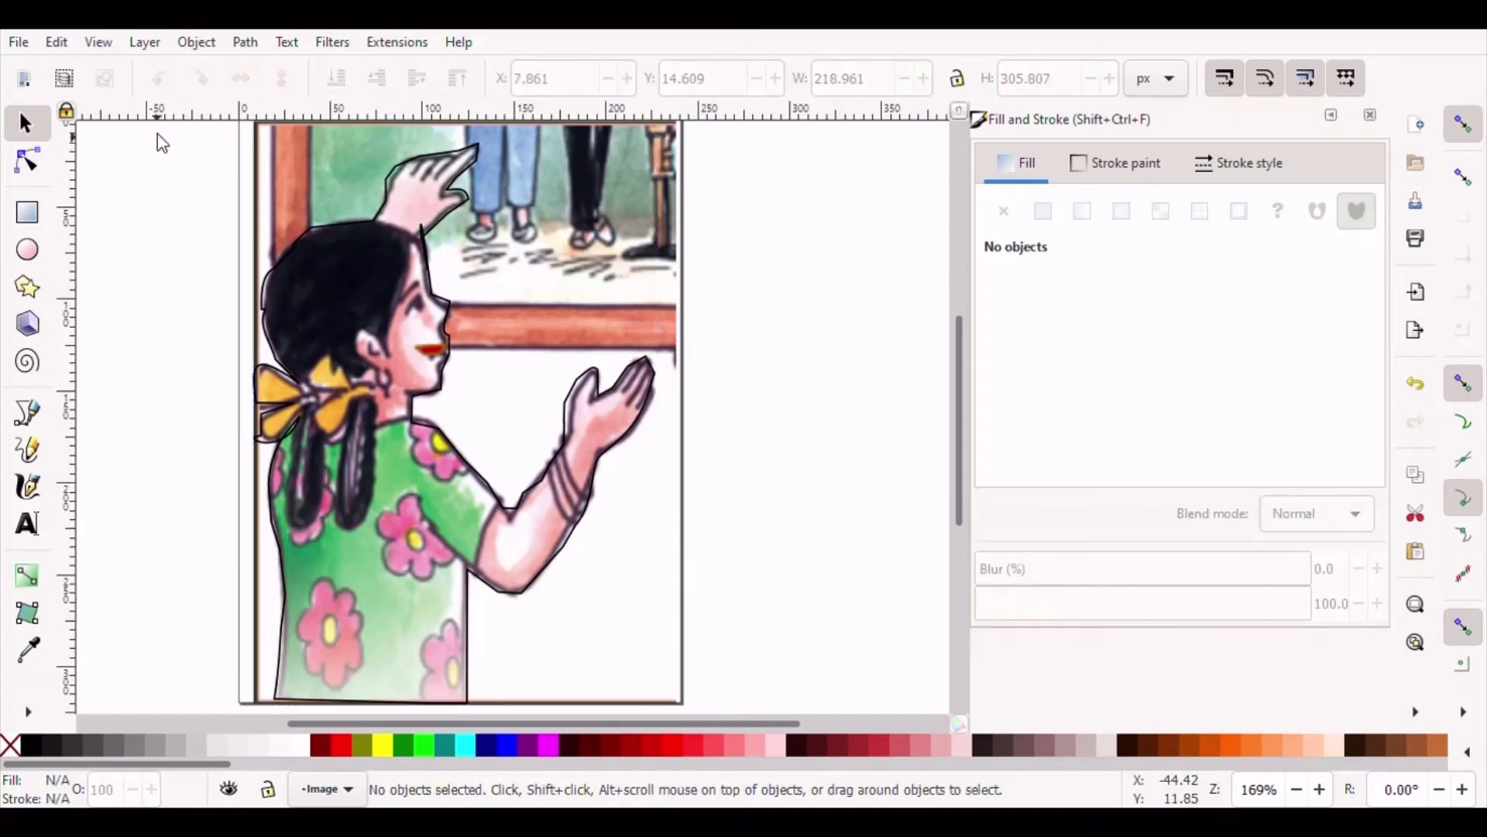
pyautogui.moveTo(143, 130); pyautogui.dragTo(852, 726)
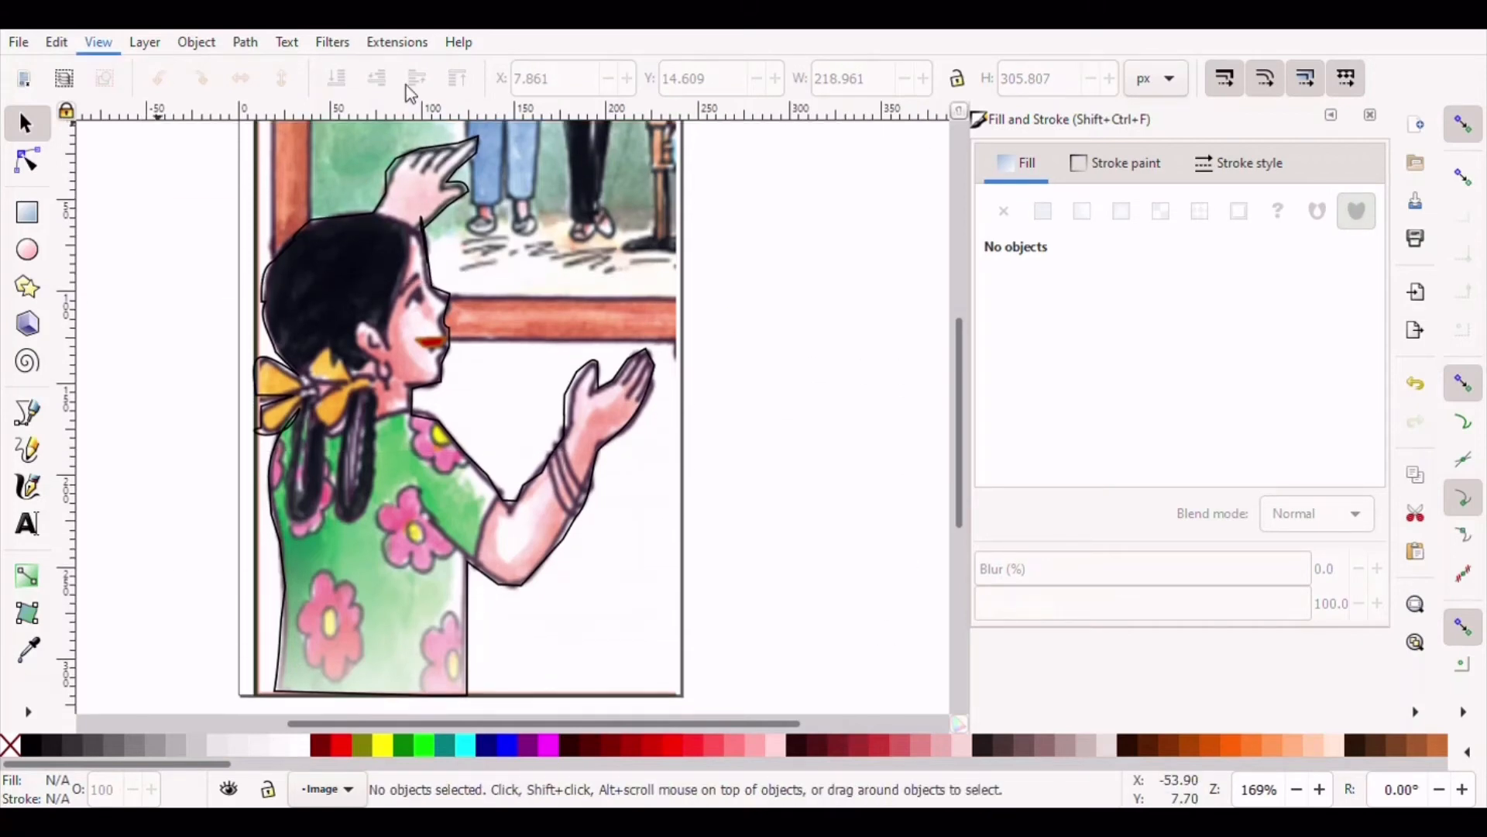
pyautogui.press('-')
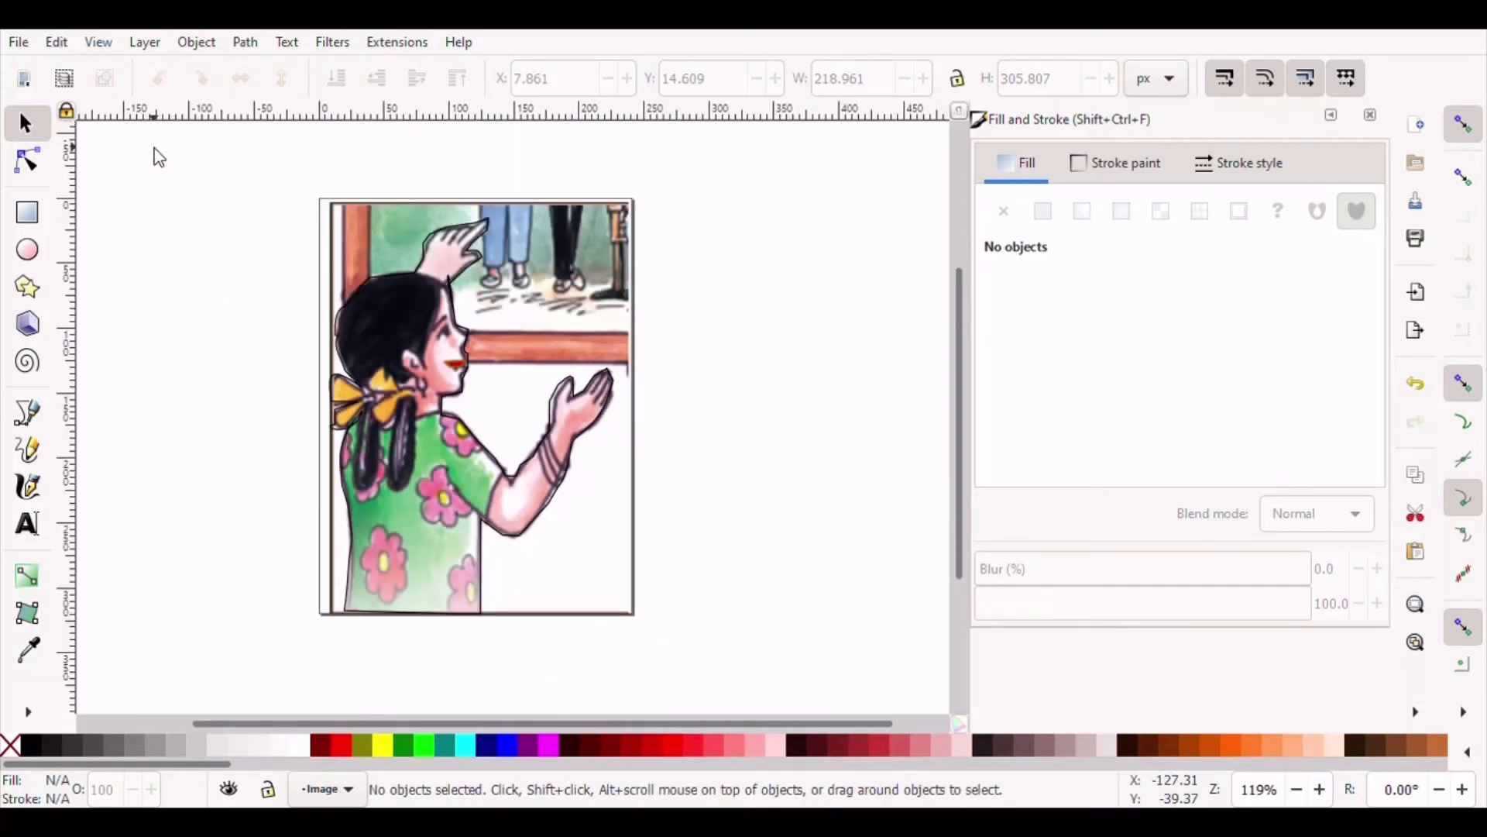
pyautogui.moveTo(154, 147); pyautogui.dragTo(748, 692)
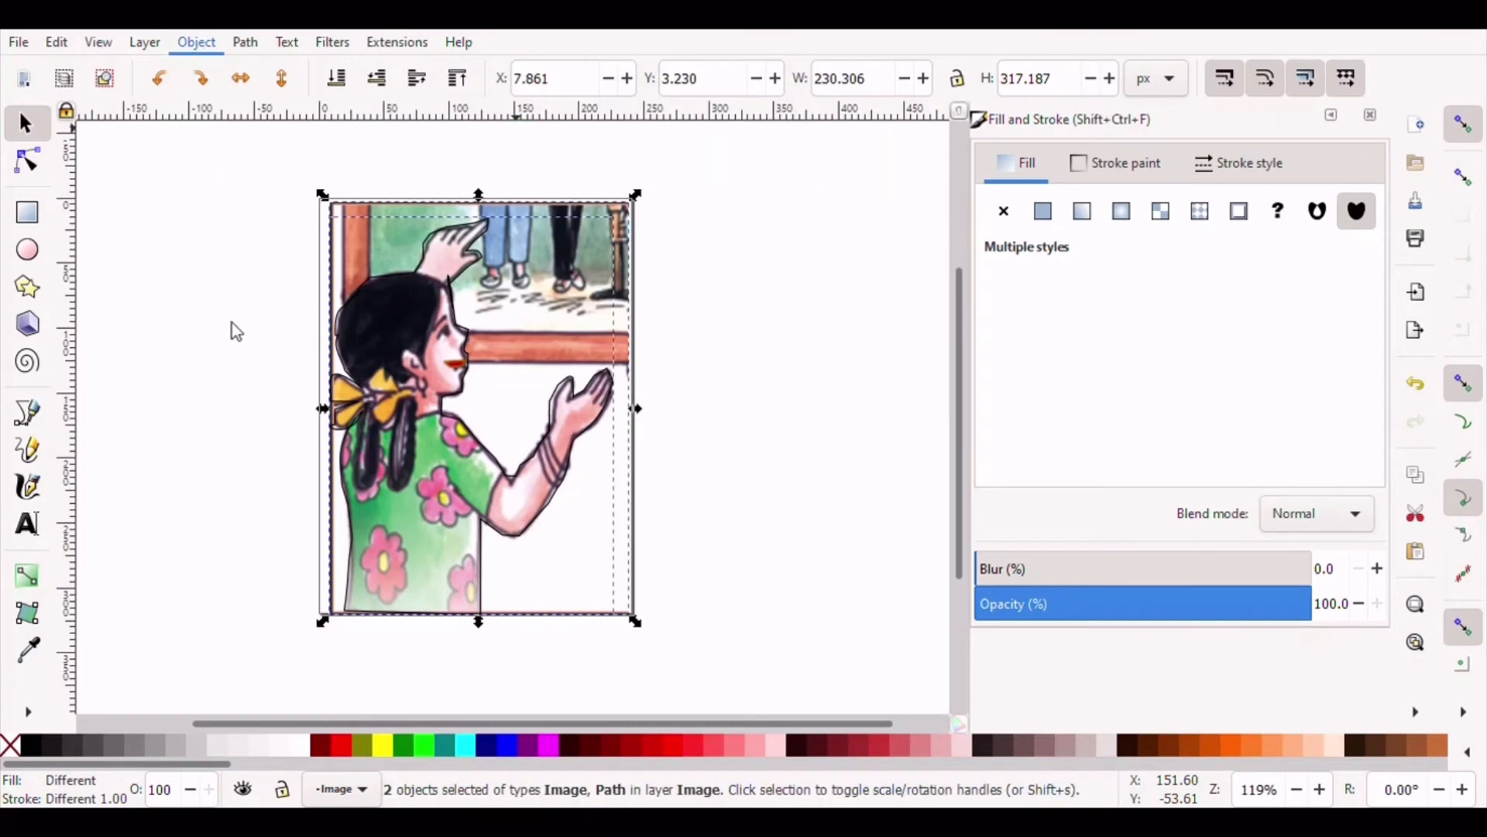
pyautogui.click(566, 308)
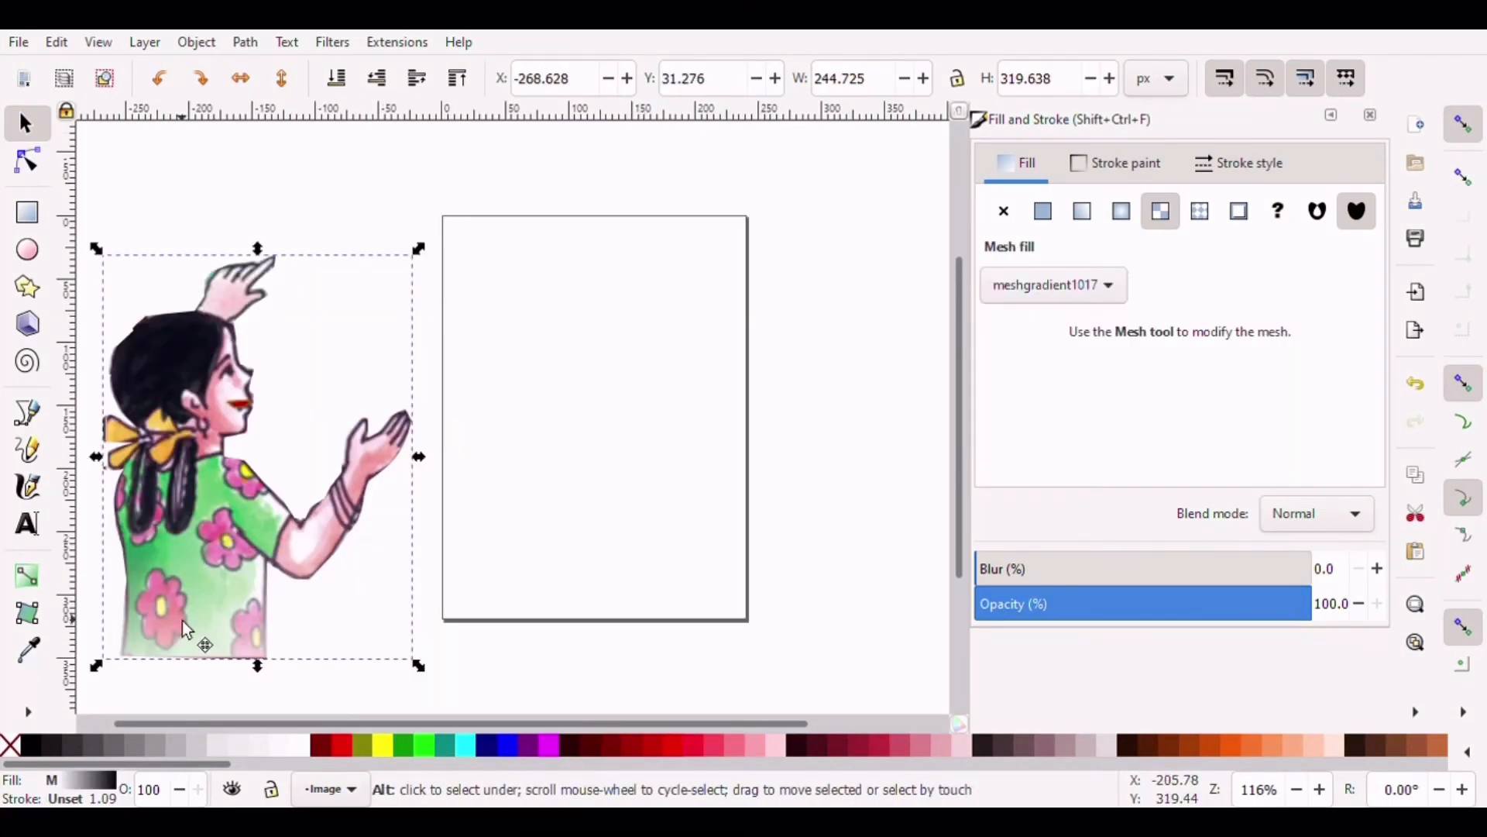
pyautogui.moveTo(183, 620); pyautogui.dragTo(55, 634)
# Draw freehand lines on and beside the empty page with the Pencil tool, using smoothing 4.00
pyautogui.moveTo(274, 728); pyautogui.dragTo(656, 724)
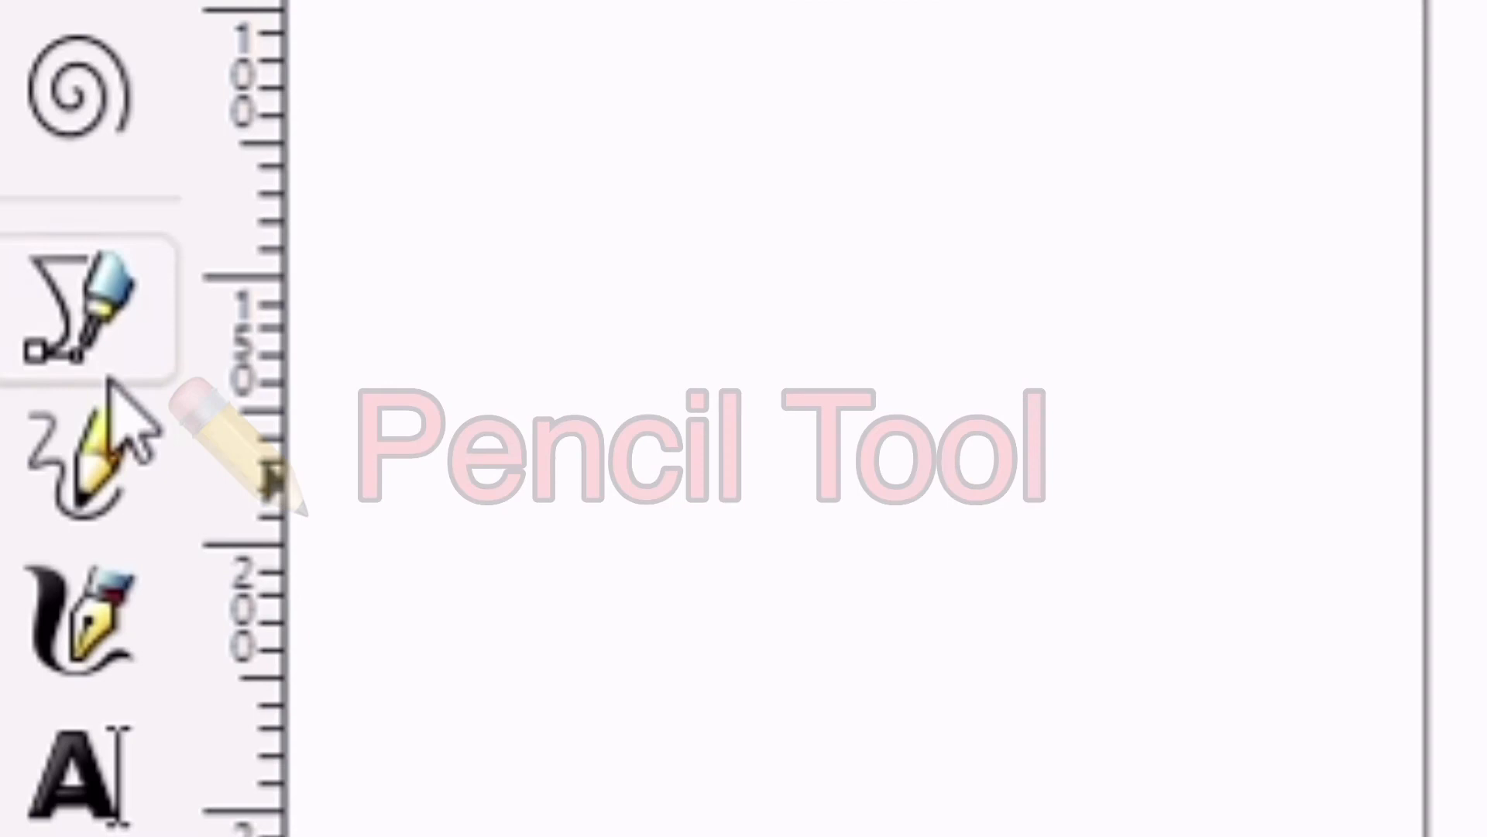
pyautogui.click(32, 451)
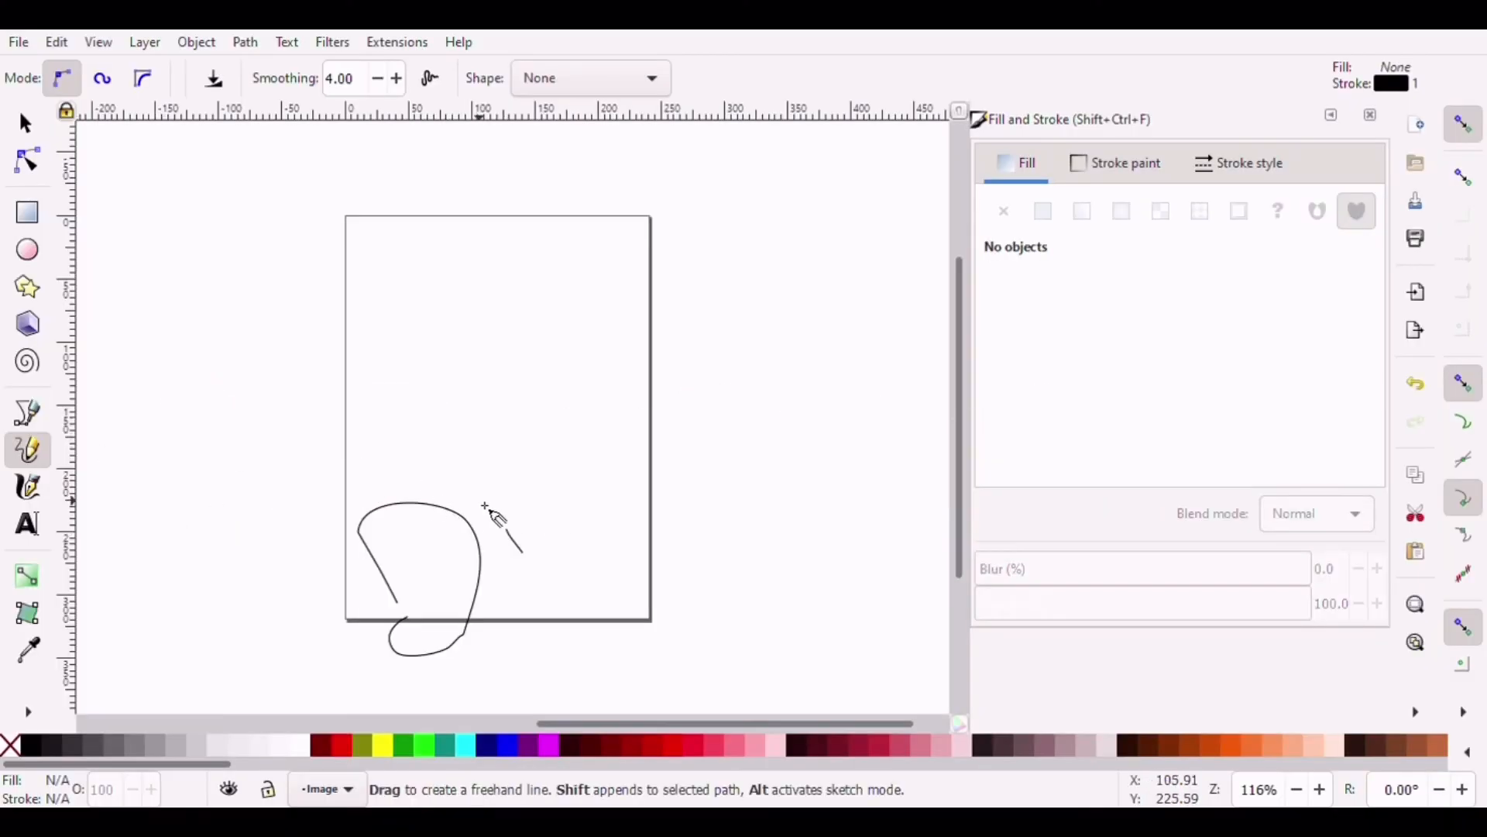
pyautogui.moveTo(484, 504); pyautogui.dragTo(436, 322)
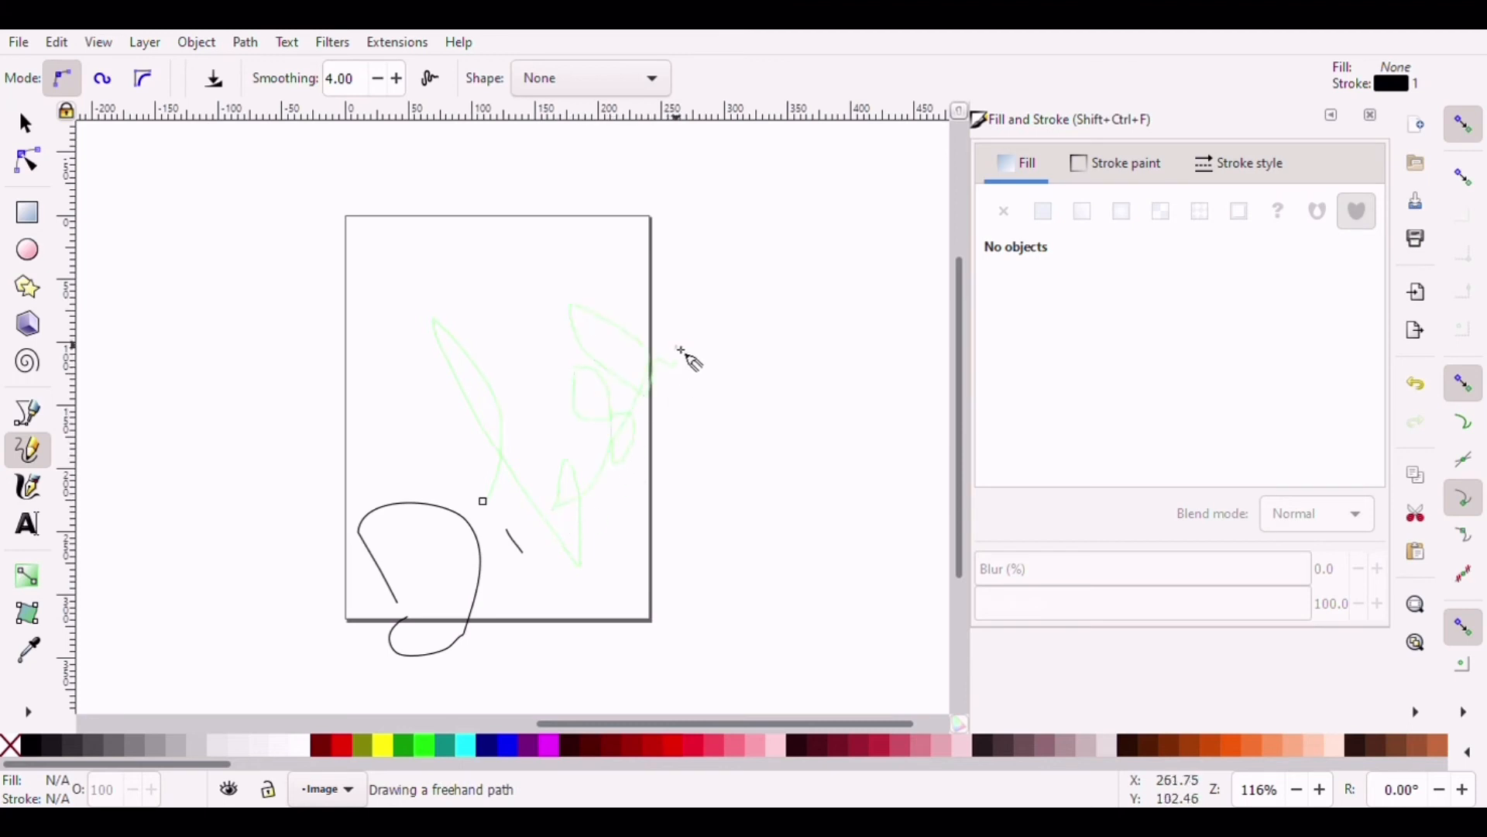
pyautogui.moveTo(891, 261); pyautogui.dragTo(896, 258)
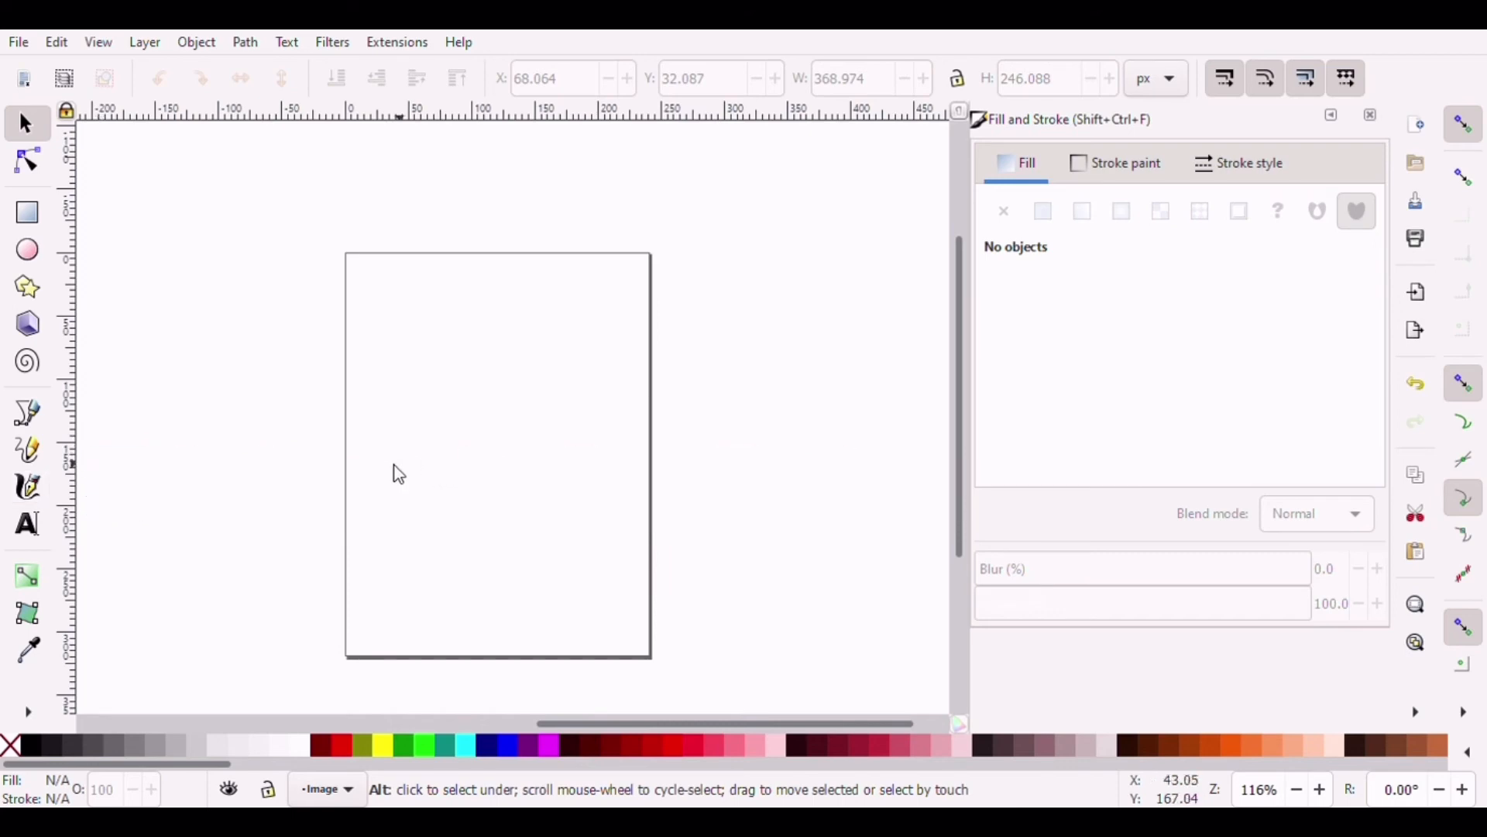
# Write "Diksha" in black across the page with the Calligraphy tool, using width 15, thinning 10 and angle 30
pyautogui.click(31, 500)
pyautogui.moveTo(374, 509); pyautogui.dragTo(423, 607)
pyautogui.moveTo(374, 511); pyautogui.dragTo(418, 620)
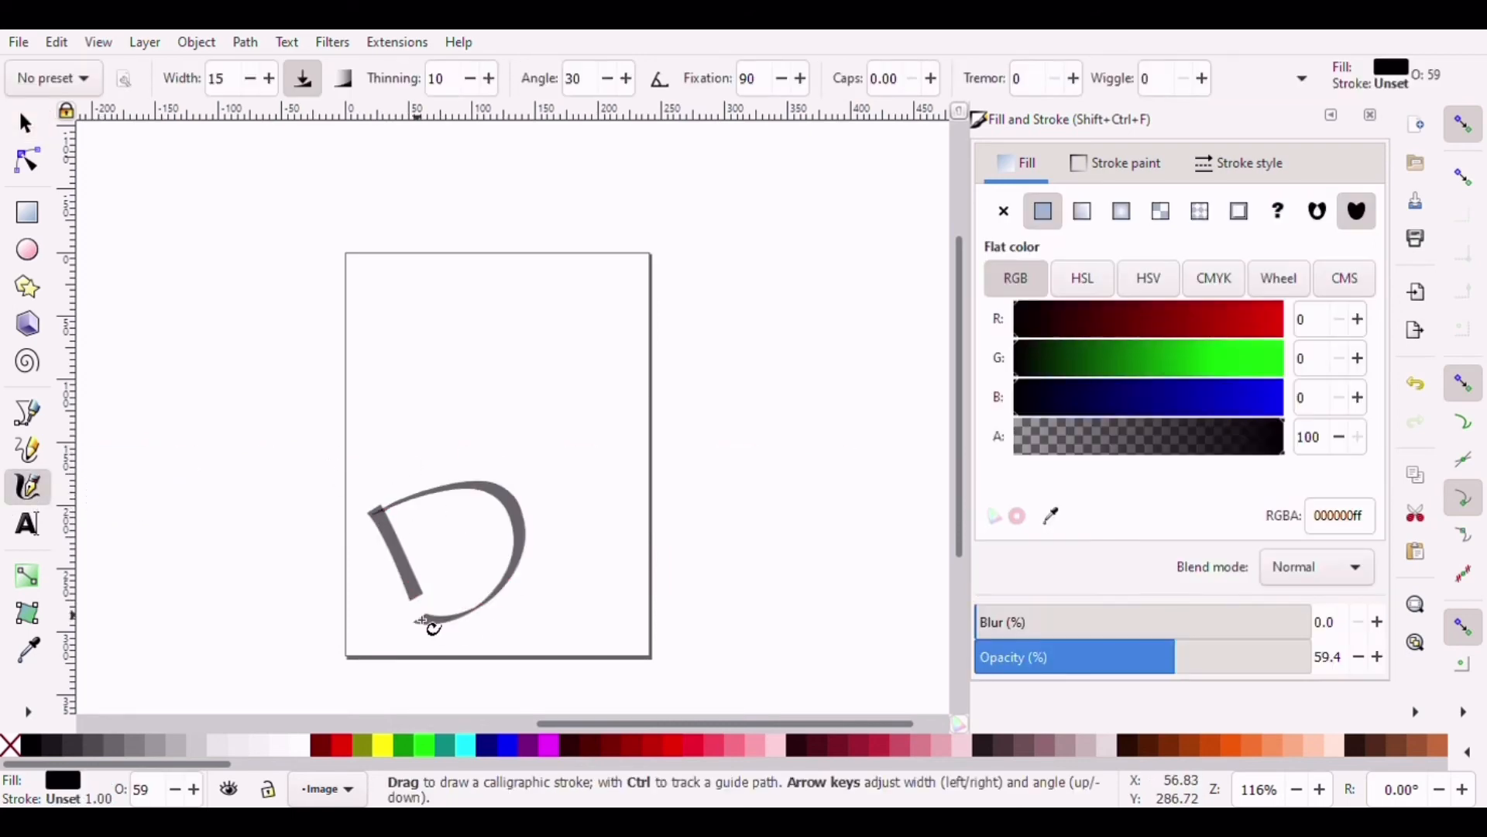
pyautogui.moveTo(548, 508); pyautogui.dragTo(558, 537)
pyautogui.click(540, 476)
pyautogui.moveTo(549, 424); pyautogui.dragTo(592, 552)
pyautogui.moveTo(616, 484); pyautogui.dragTo(655, 515)
pyautogui.moveTo(698, 435); pyautogui.dragTo(672, 516)
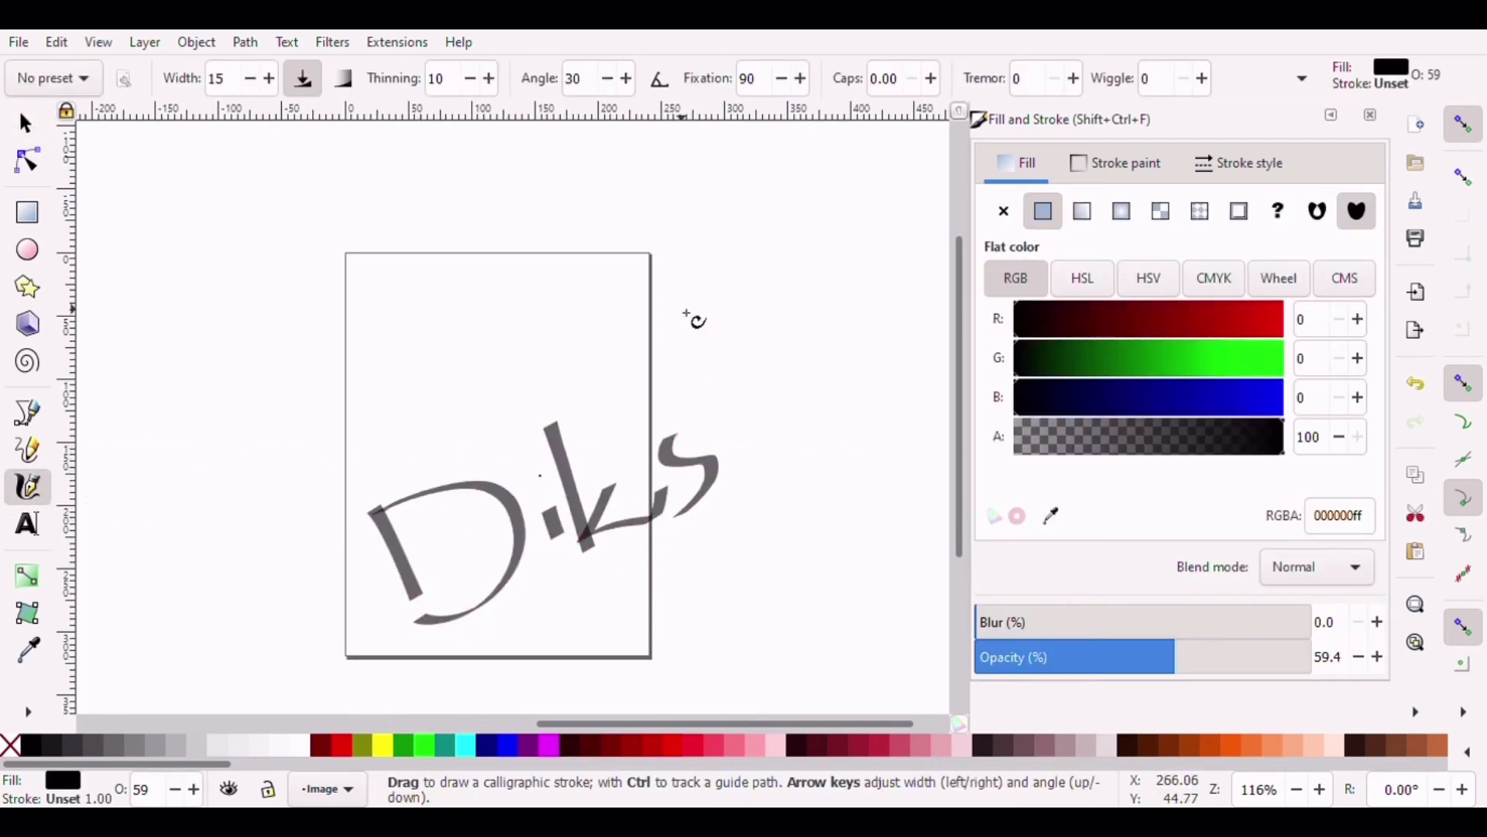
pyautogui.moveTo(672, 300); pyautogui.dragTo(714, 467)
pyautogui.moveTo(710, 465)
pyautogui.mouseDown()
pyautogui.moveTo(723, 421)
pyautogui.moveTo(829, 457)
pyautogui.moveTo(826, 399)
pyautogui.mouseUp()
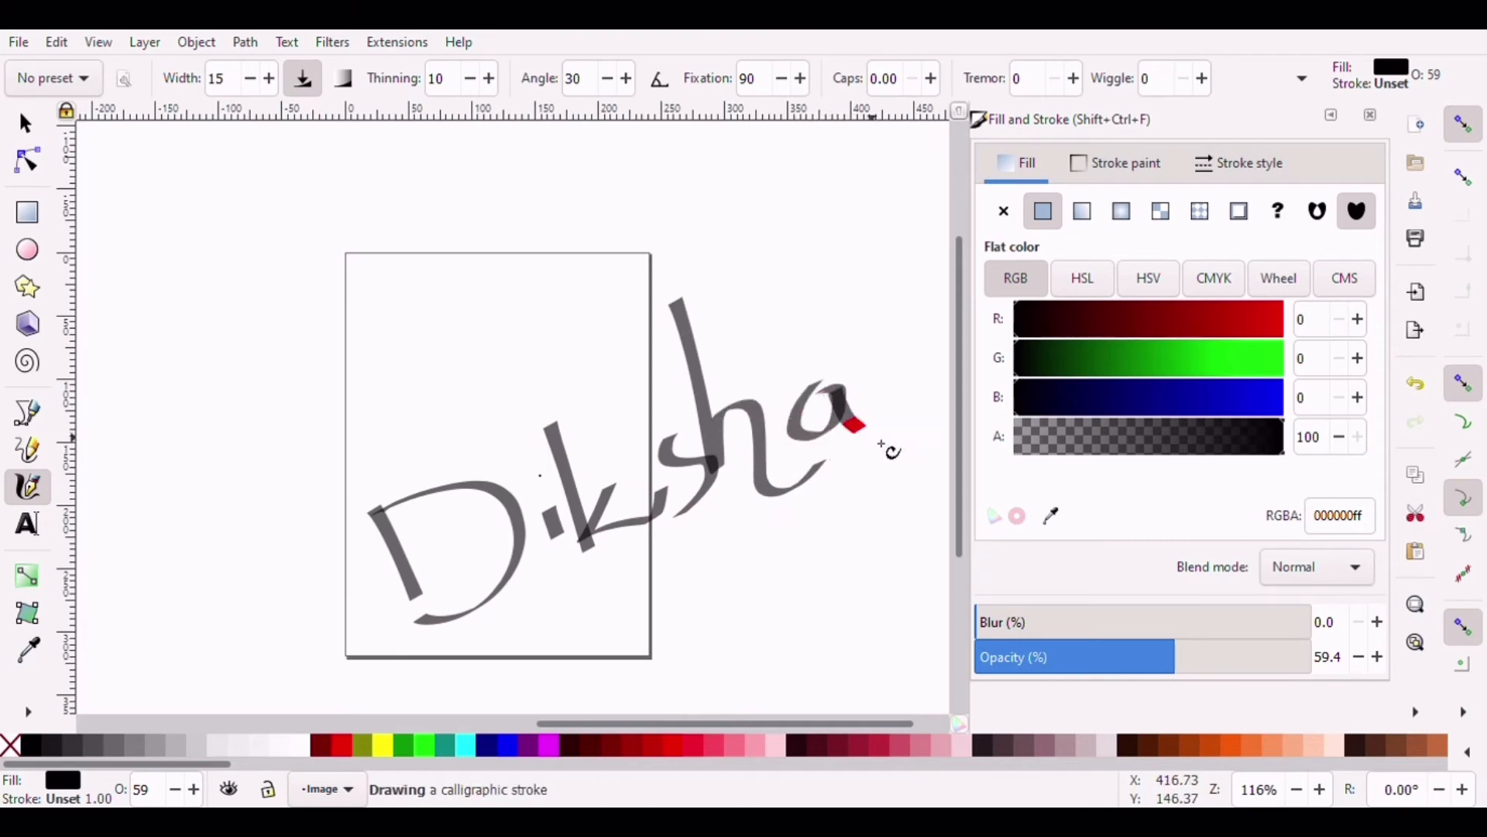
pyautogui.moveTo(882, 445); pyautogui.dragTo(888, 385)
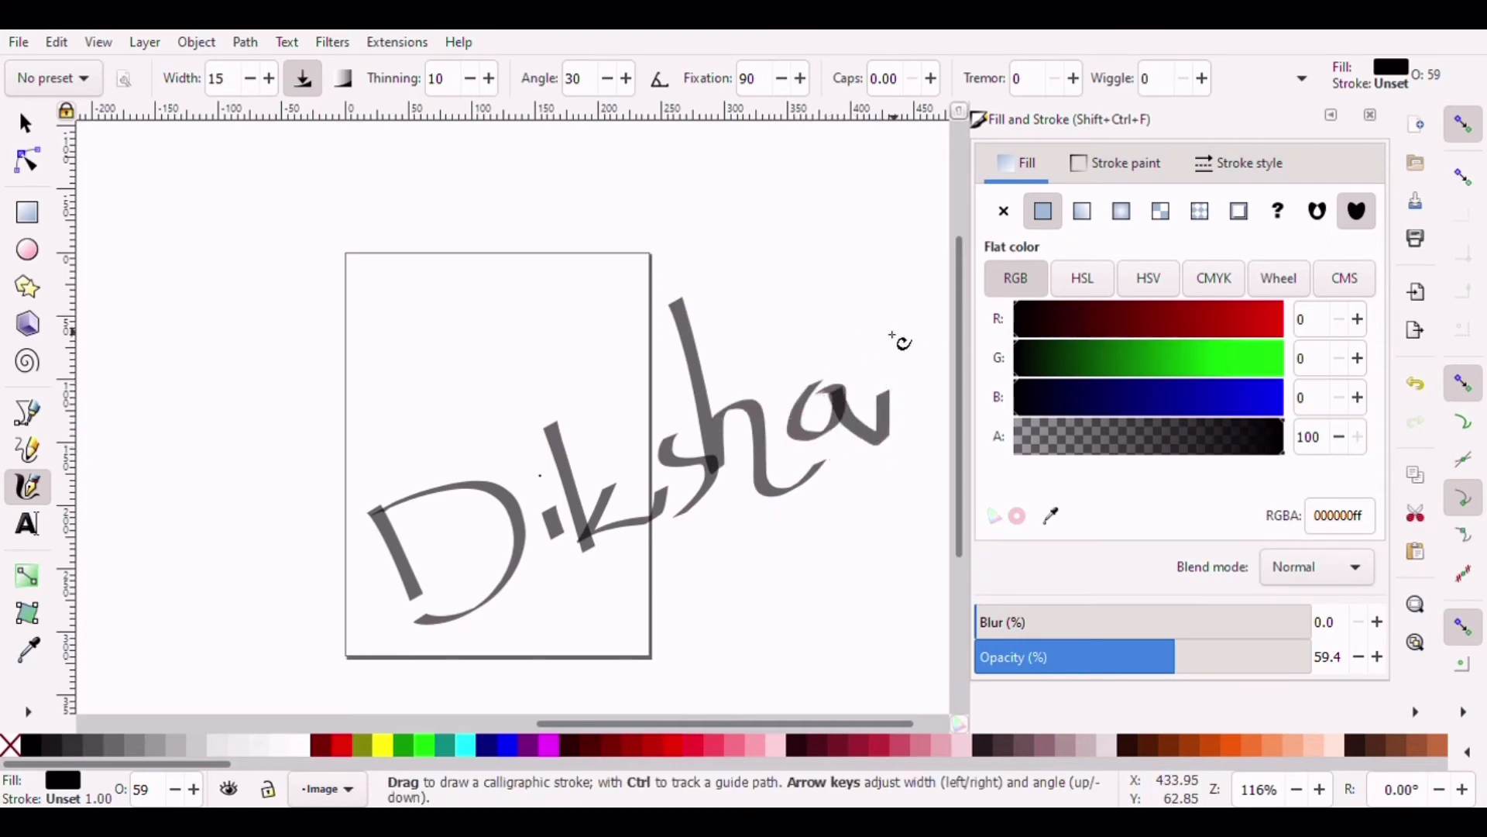
# Recolour the last calligraphic stroke blue and write "Ap" in purple above the Diksha lettering
pyautogui.click(507, 745)
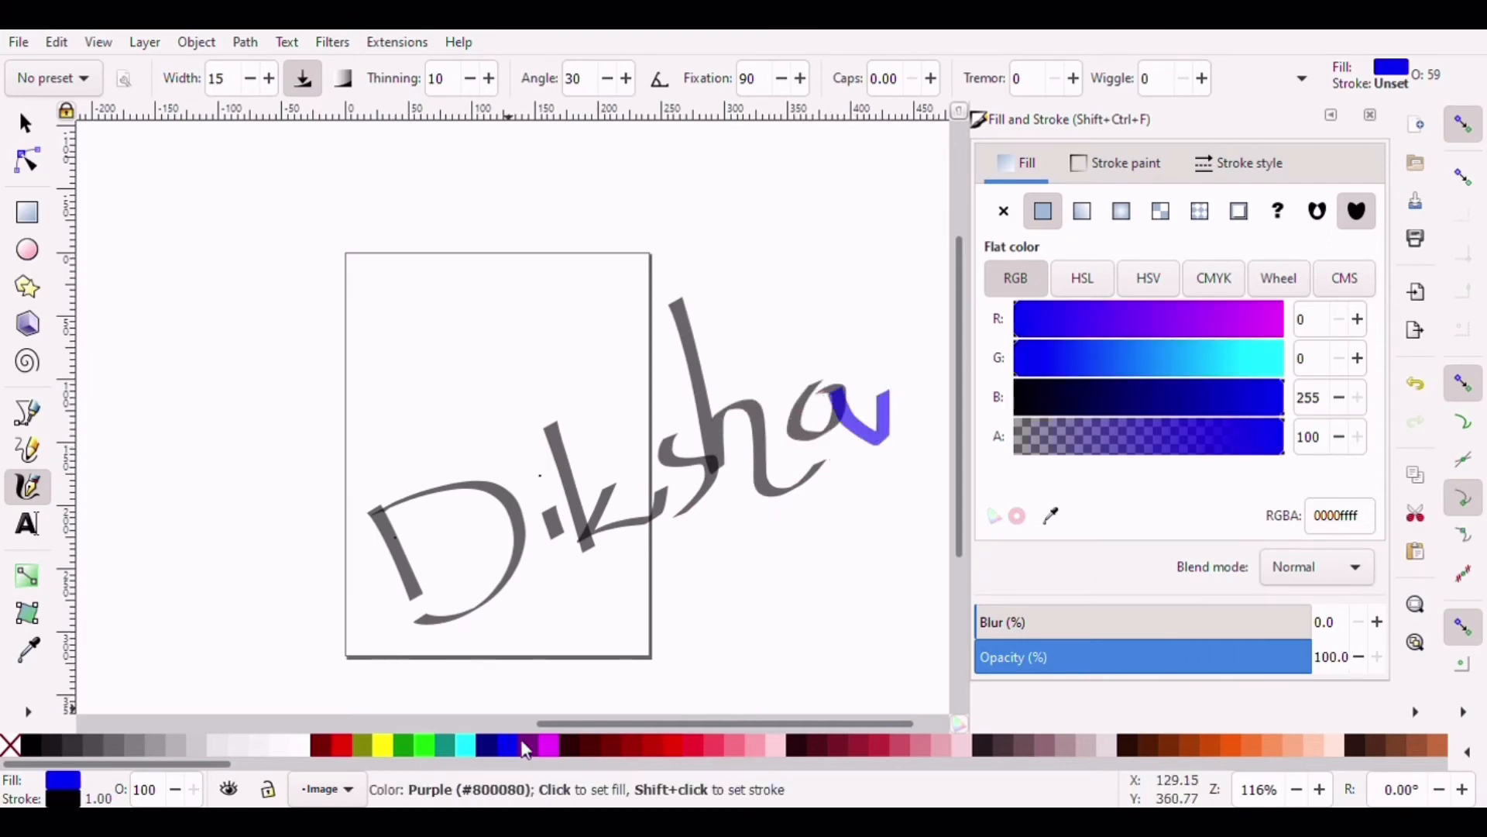
pyautogui.click(529, 745)
pyautogui.moveTo(232, 275); pyautogui.dragTo(339, 386)
pyautogui.moveTo(238, 376); pyautogui.dragTo(344, 337)
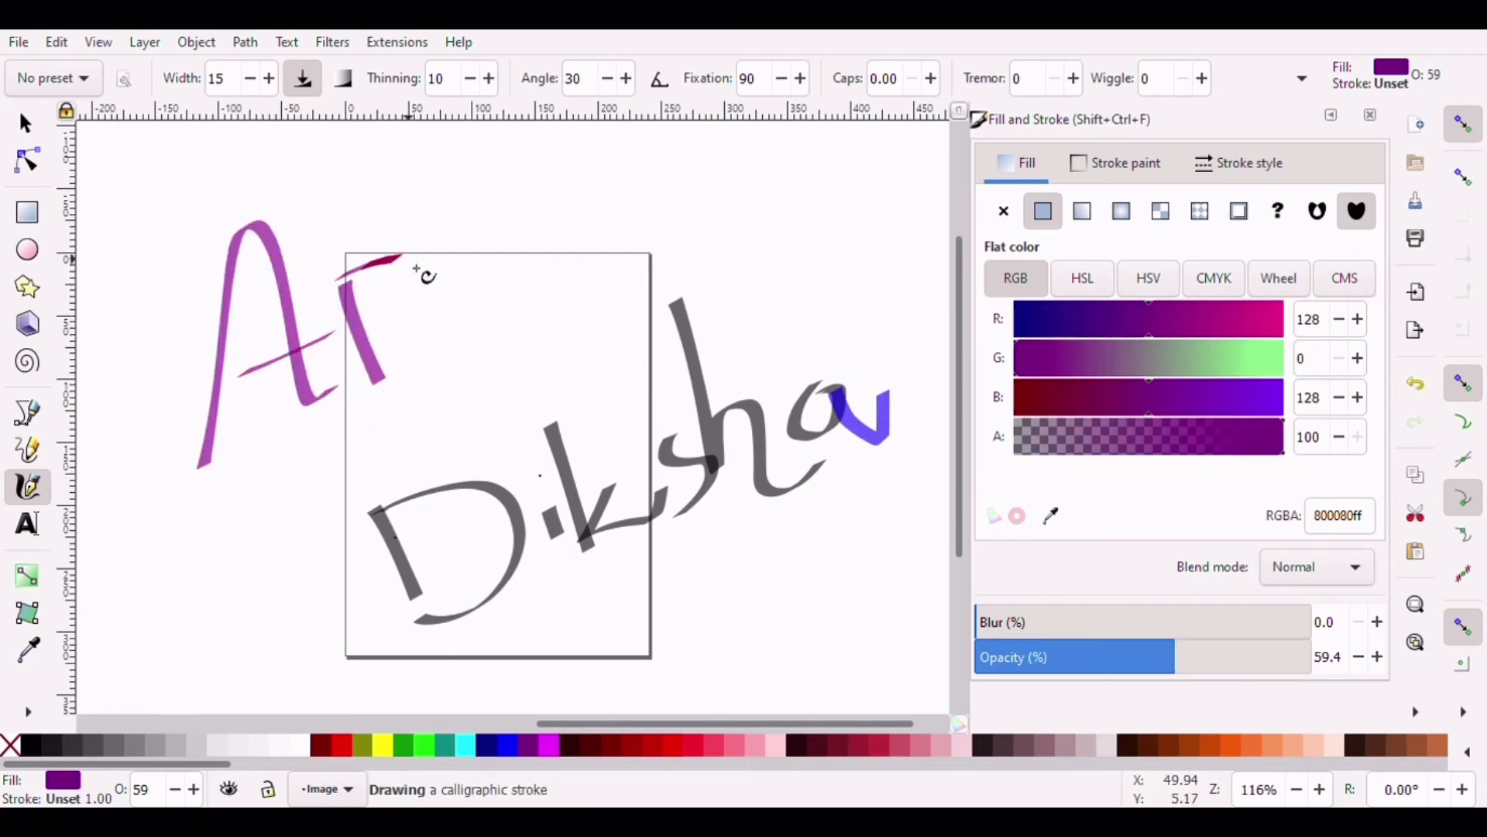
pyautogui.moveTo(416, 268); pyautogui.dragTo(372, 341)
# Continue the upper lettering with a red "S", a dark brown "CE", a green "R" and a navy last letter
pyautogui.moveTo(457, 208); pyautogui.dragTo(430, 337)
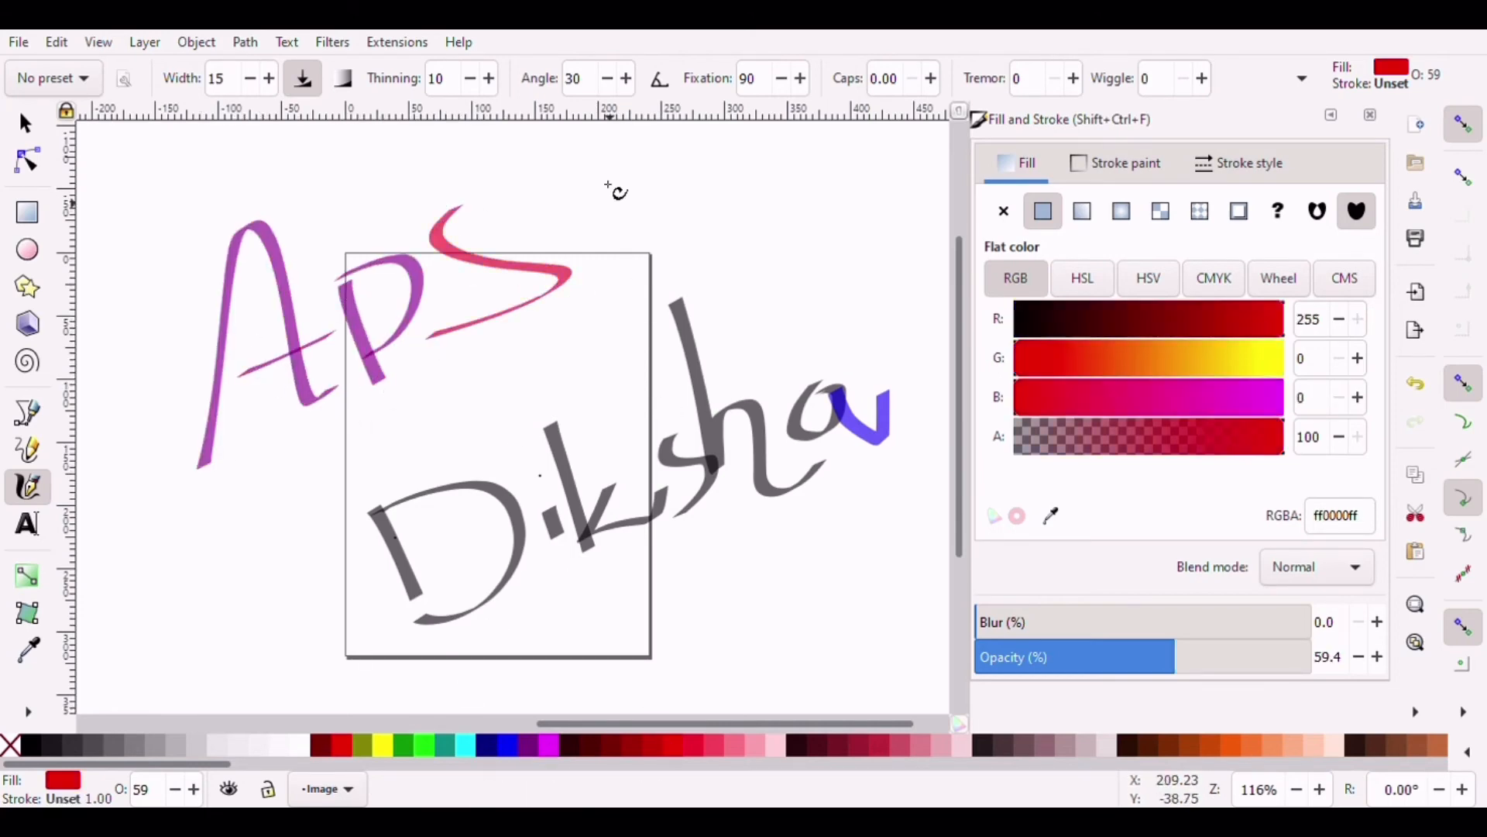
pyautogui.moveTo(595, 160); pyautogui.dragTo(672, 257)
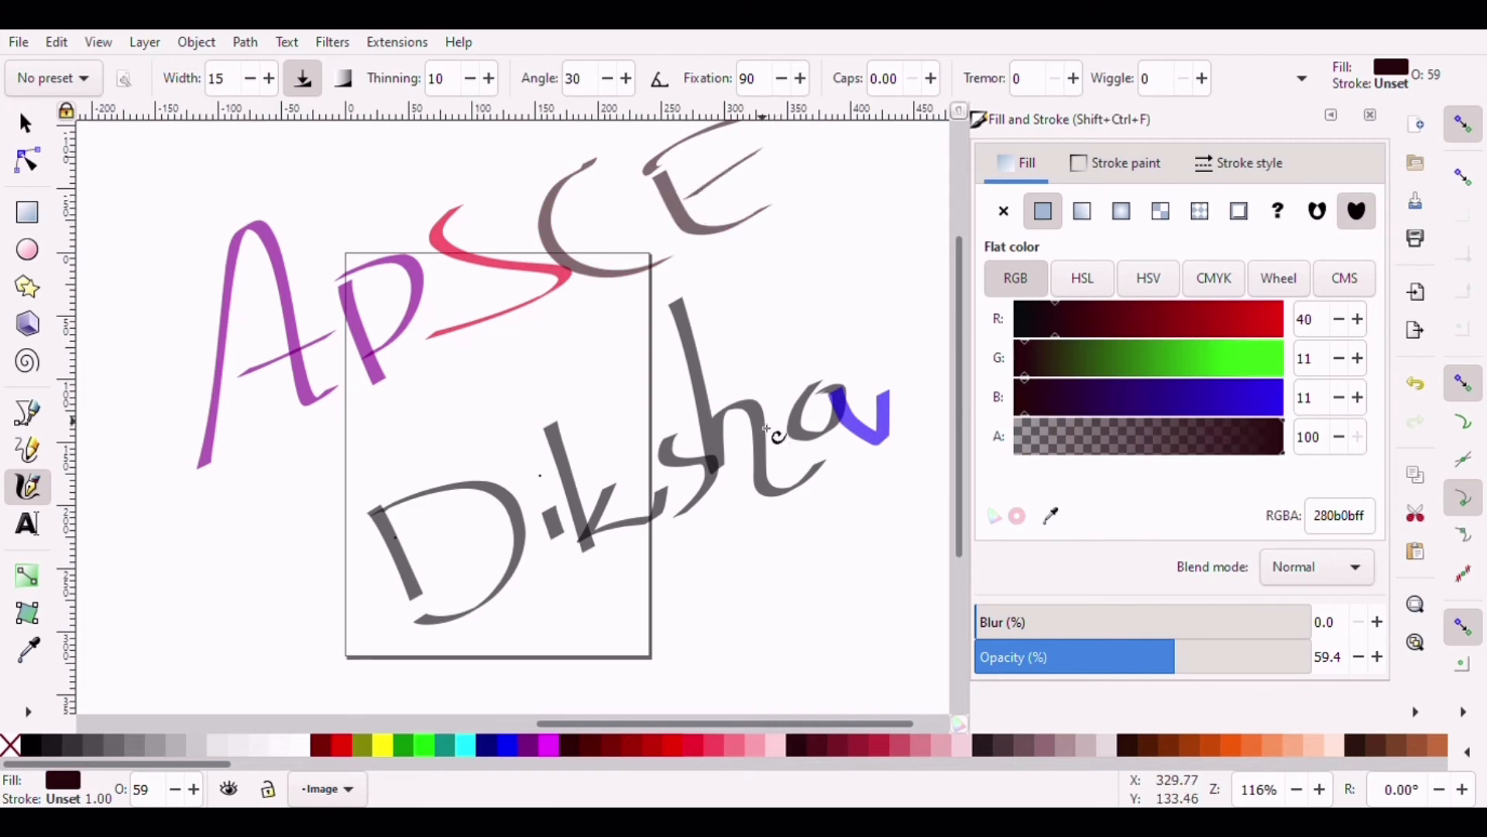
pyautogui.click(403, 744)
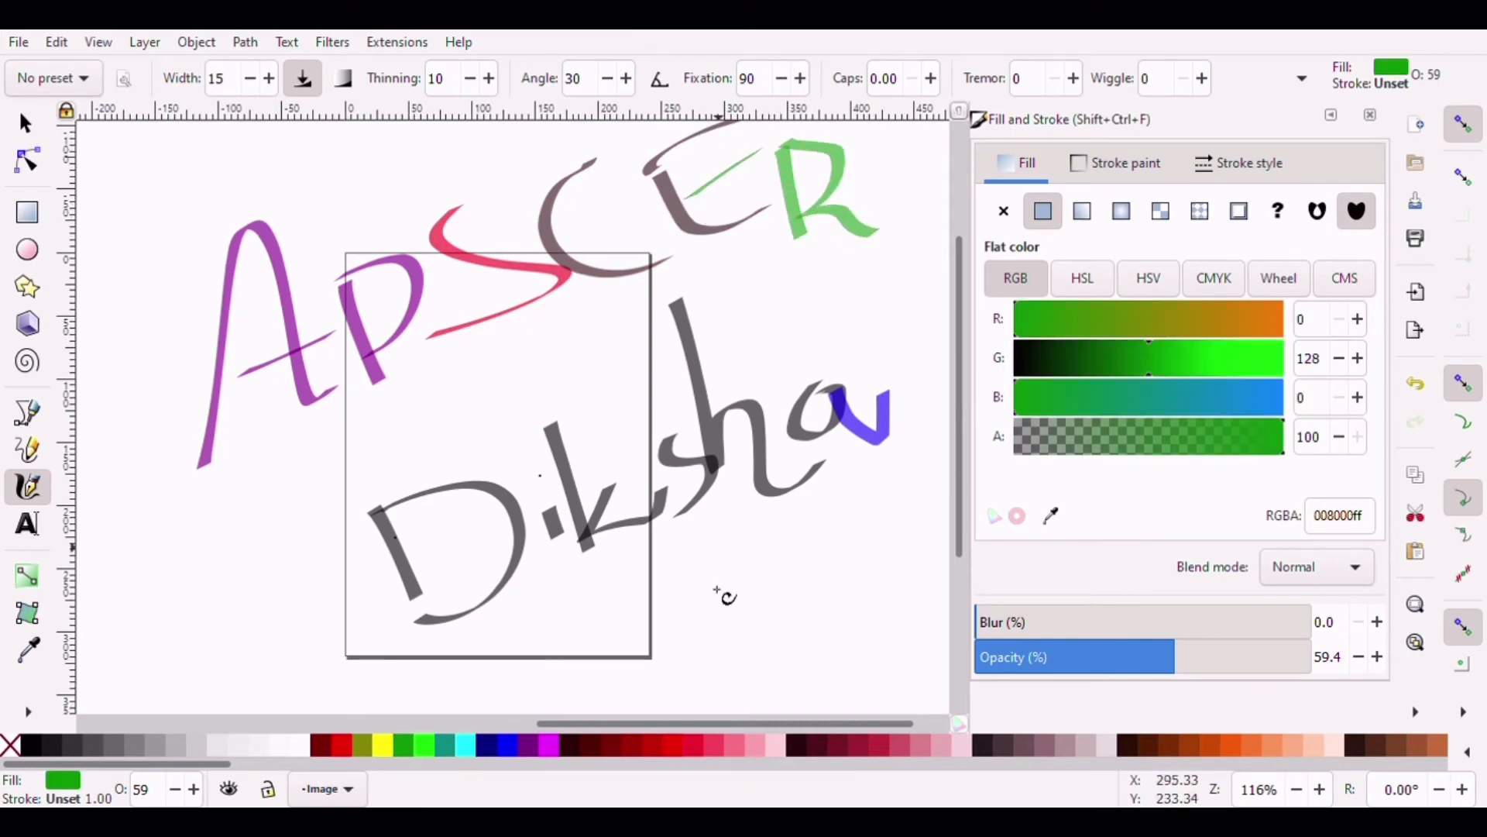
pyautogui.click(488, 744)
pyautogui.moveTo(856, 155)
pyautogui.mouseDown()
pyautogui.moveTo(922, 124)
pyautogui.moveTo(930, 251)
pyautogui.mouseUp()
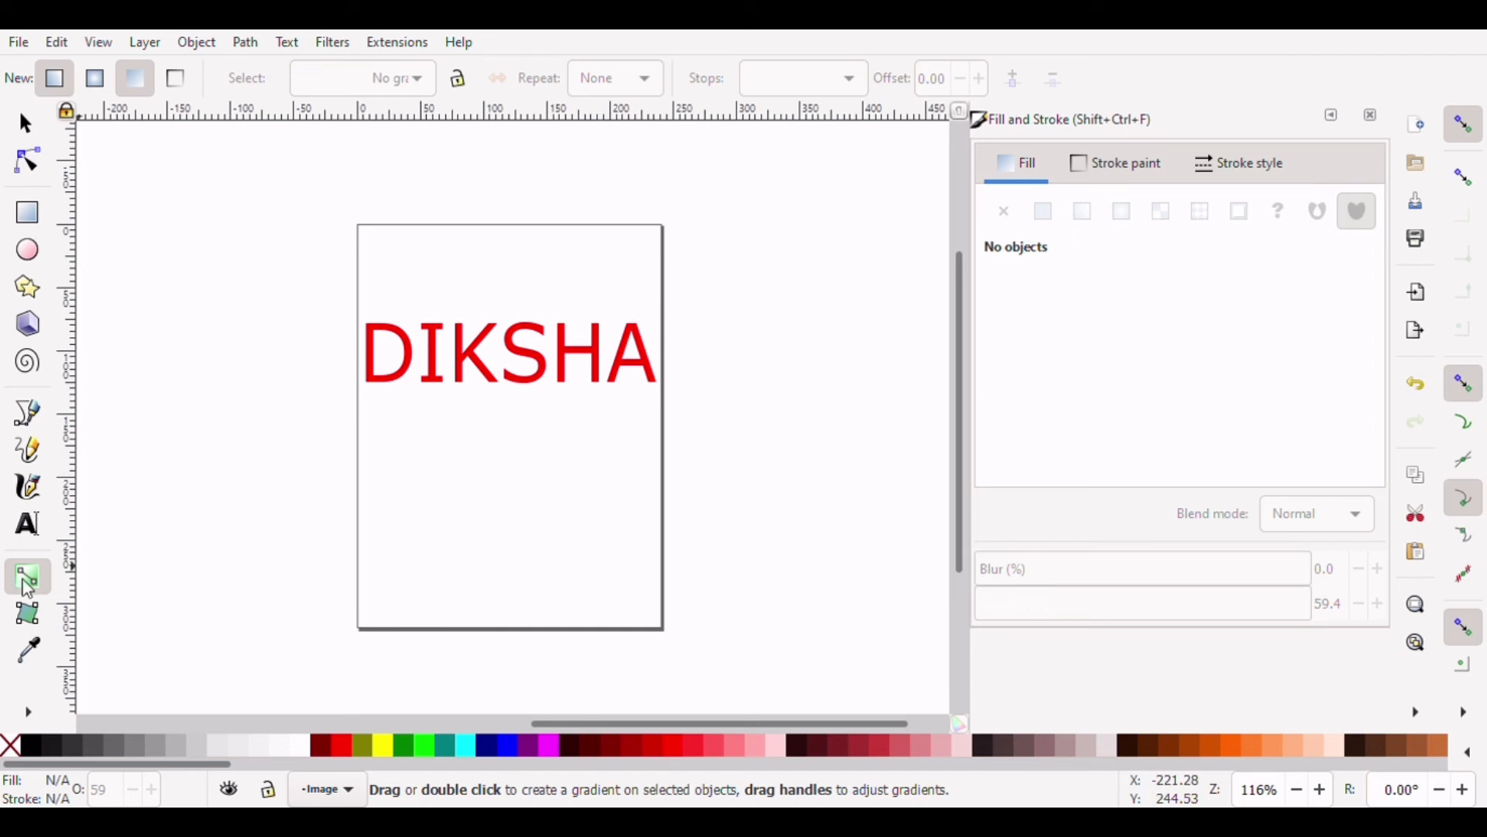
# Apply a linear gradient across the red DIKSHA text with the Gradient tool
pyautogui.click(375, 377)
pyautogui.moveTo(357, 379); pyautogui.dragTo(598, 342)
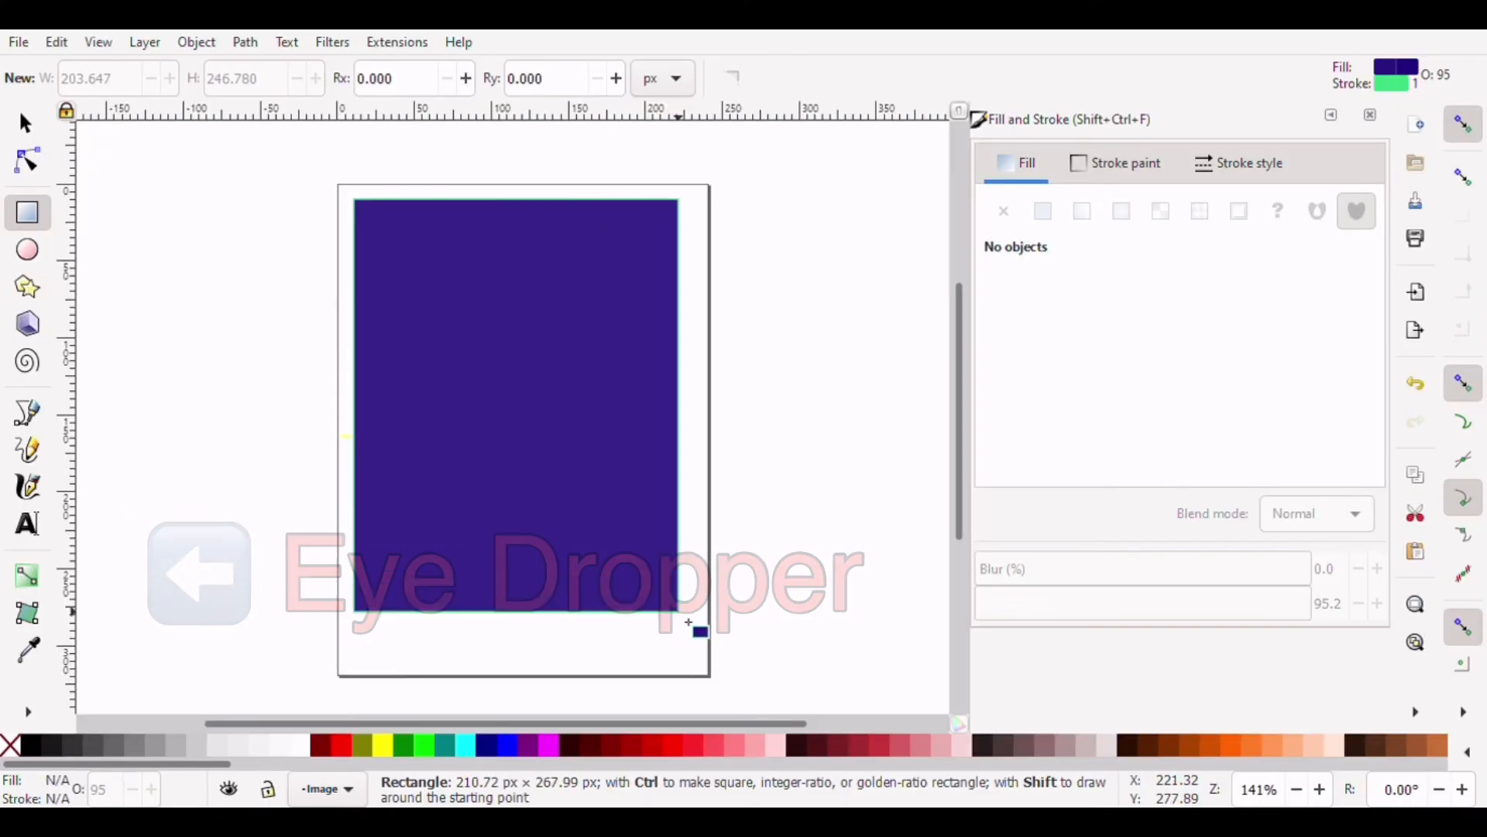
# Draw a dark blue rectangle about 223 × 281 px and, in its upper half, a green ellipse with radii about 36 × 39 px
pyautogui.moveTo(697, 625); pyautogui.dragTo(698, 631)
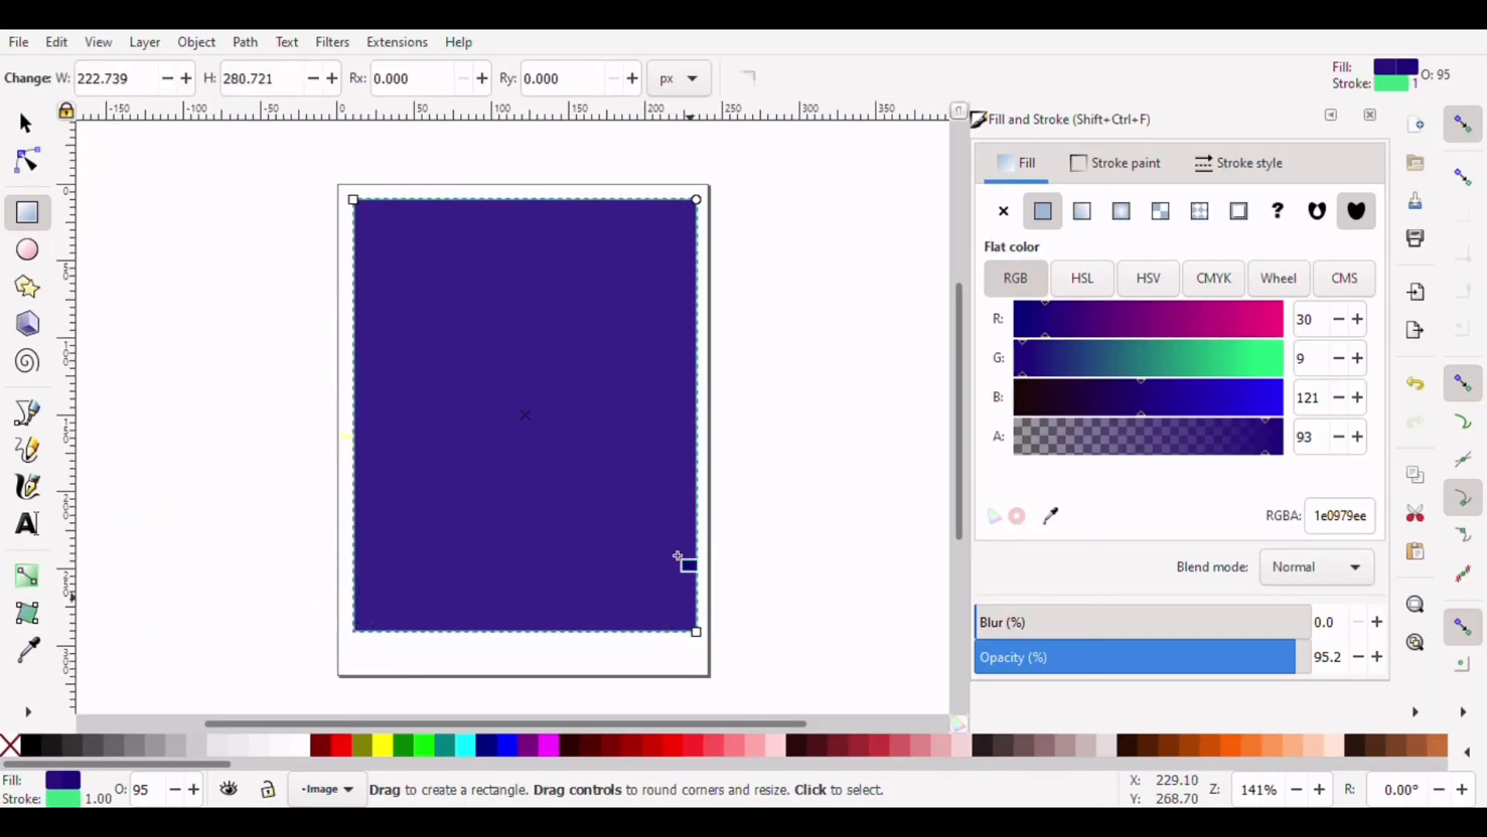
pyautogui.click(15, 247)
pyautogui.moveTo(455, 248); pyautogui.dragTo(565, 368)
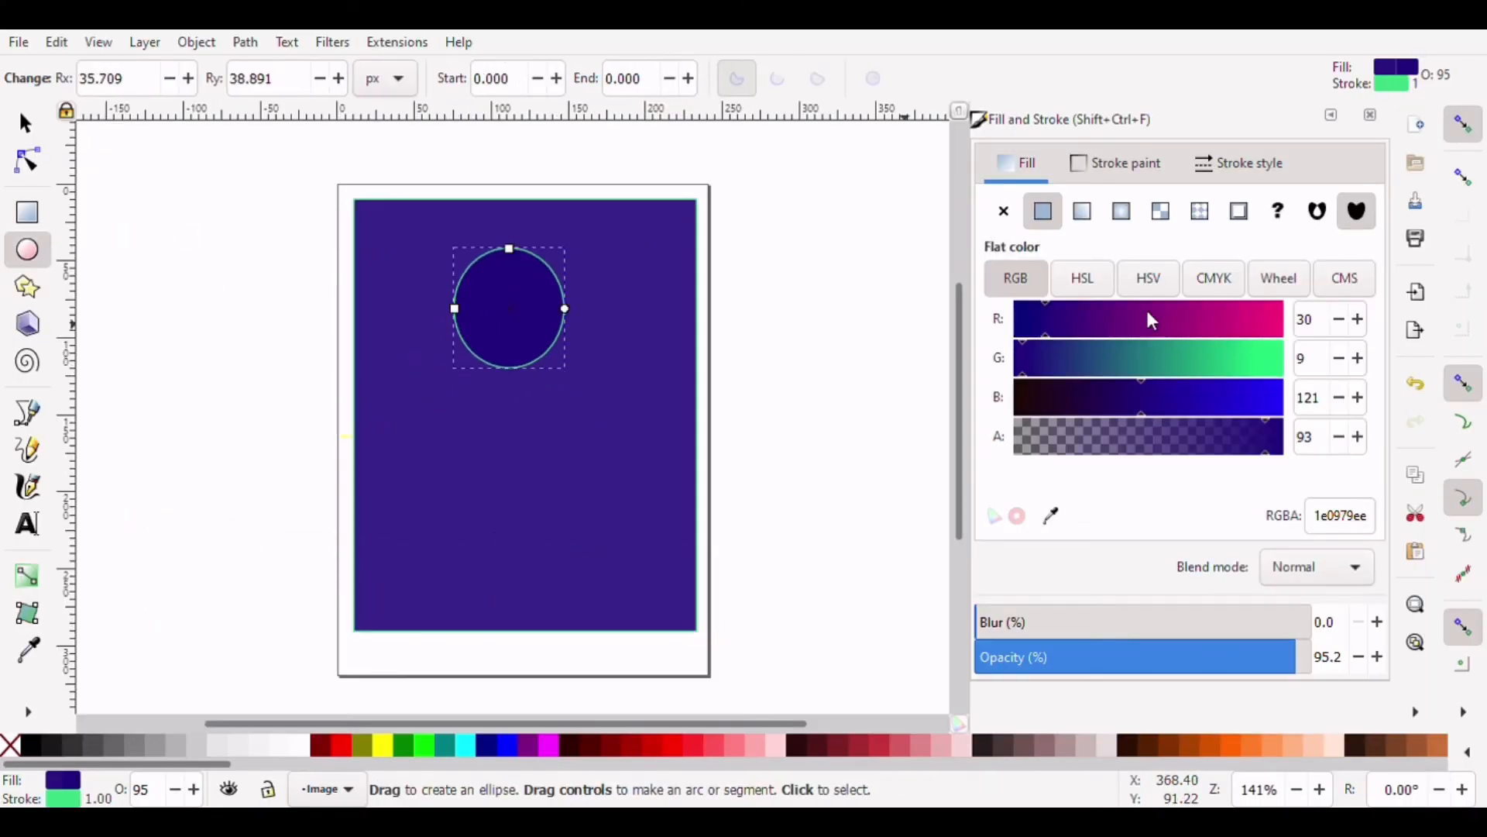
pyautogui.moveTo(1029, 379); pyautogui.dragTo(1206, 372)
# Draw a yellow five-pointed star about 122 px wide and place it on the rectangle below the green ellipse
pyautogui.press('*')
pyautogui.moveTo(417, 534); pyautogui.dragTo(486, 465)
pyautogui.click(382, 745)
pyautogui.press('s')
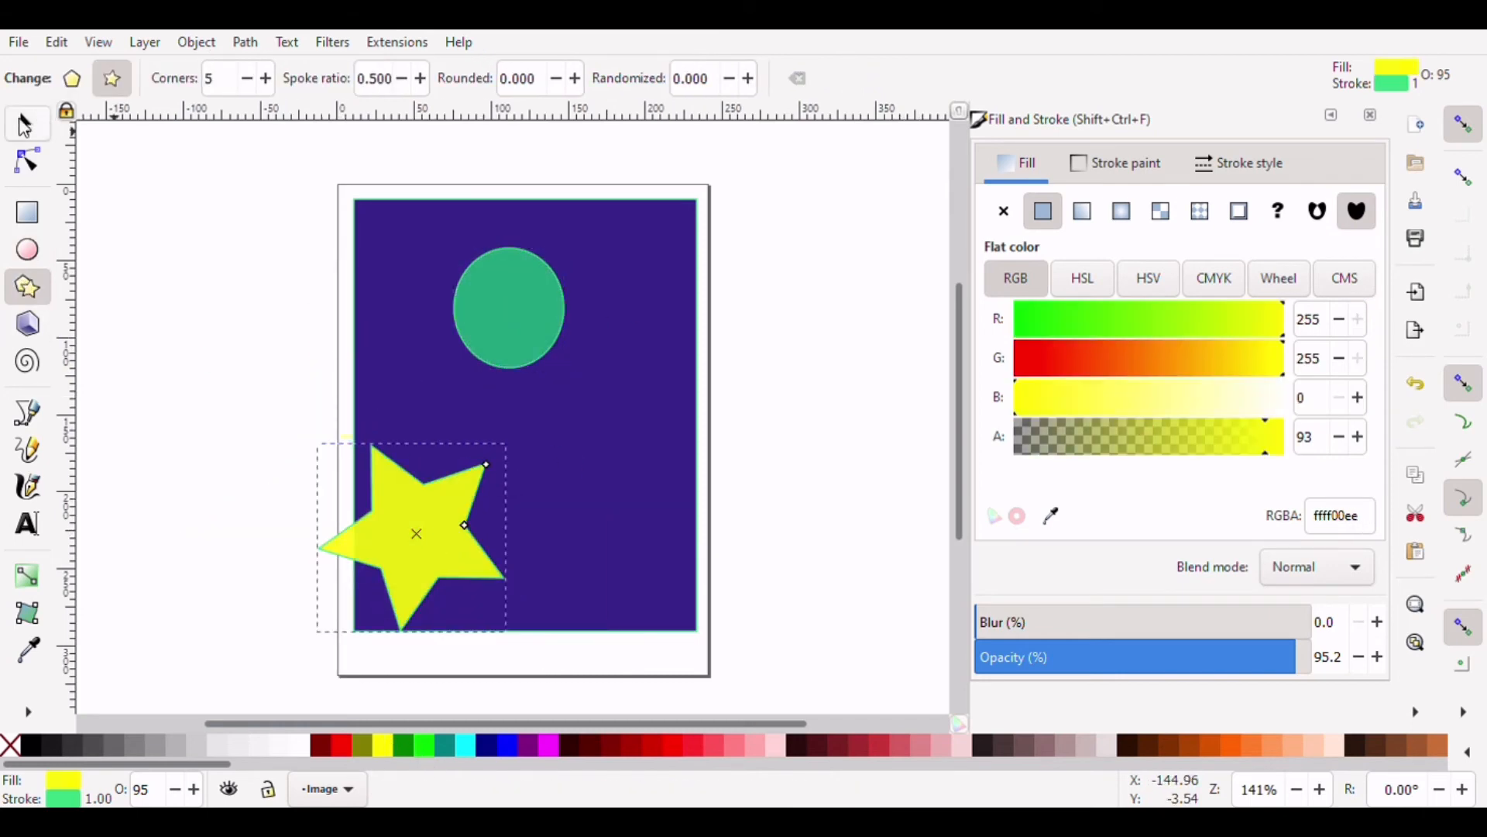
pyautogui.moveTo(442, 512); pyautogui.dragTo(547, 473)
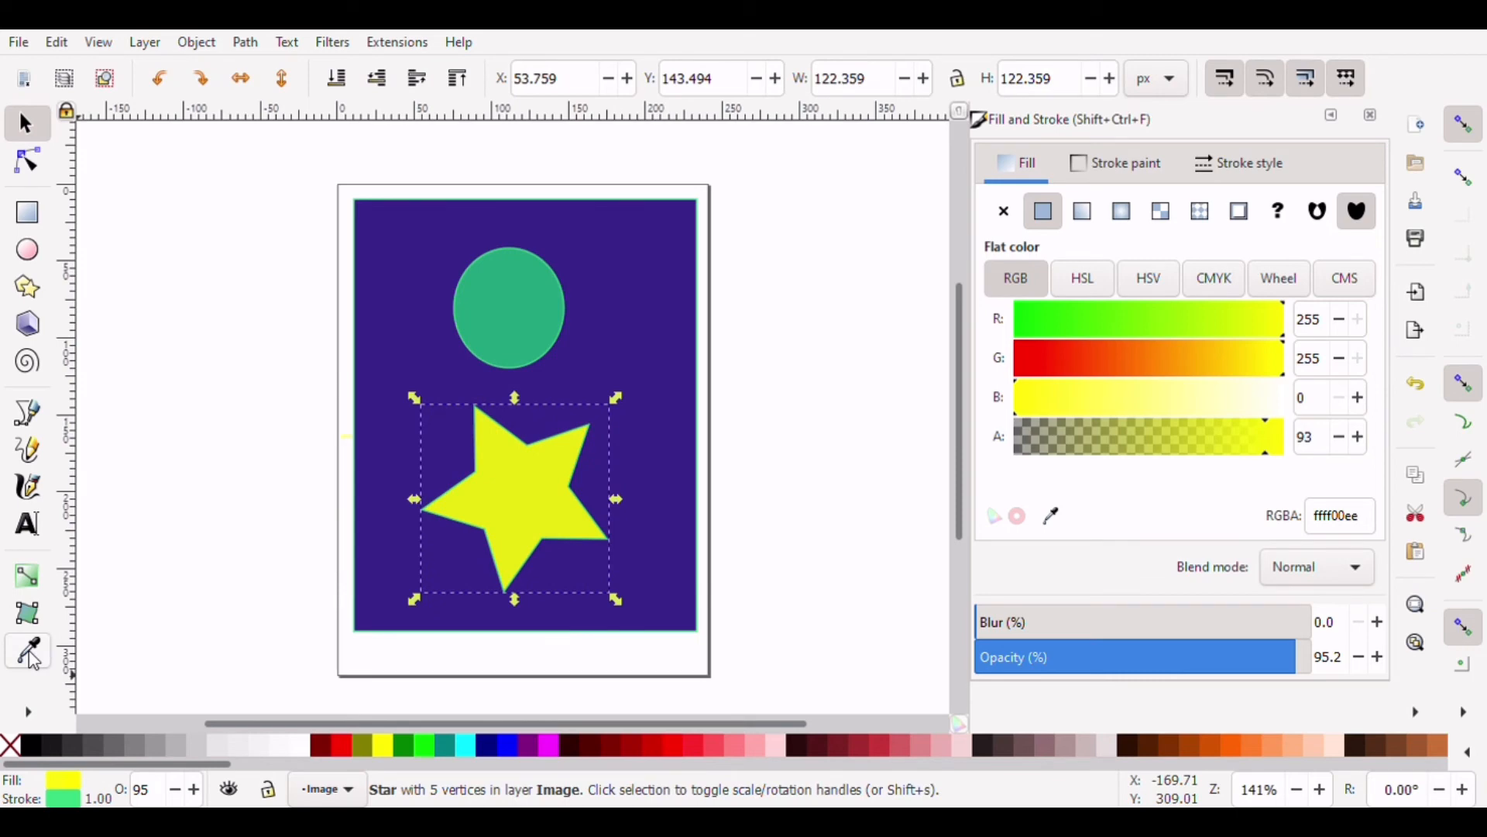
# Recolour the star with the Dropper tool, sampling the star itself, the dark blue rectangle and the green ellipse in turn
pyautogui.click(33, 659)
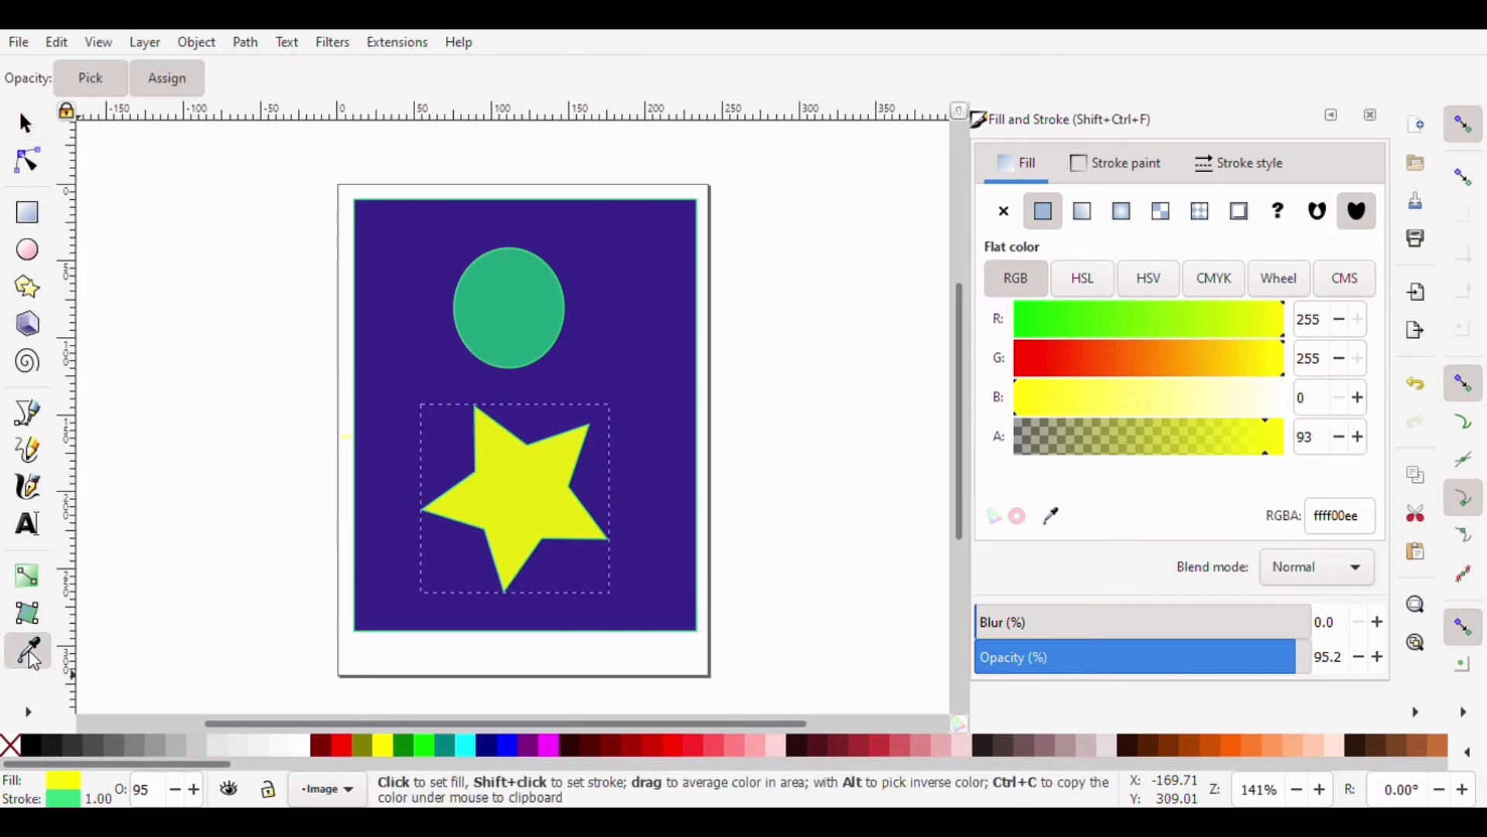
pyautogui.click(511, 445)
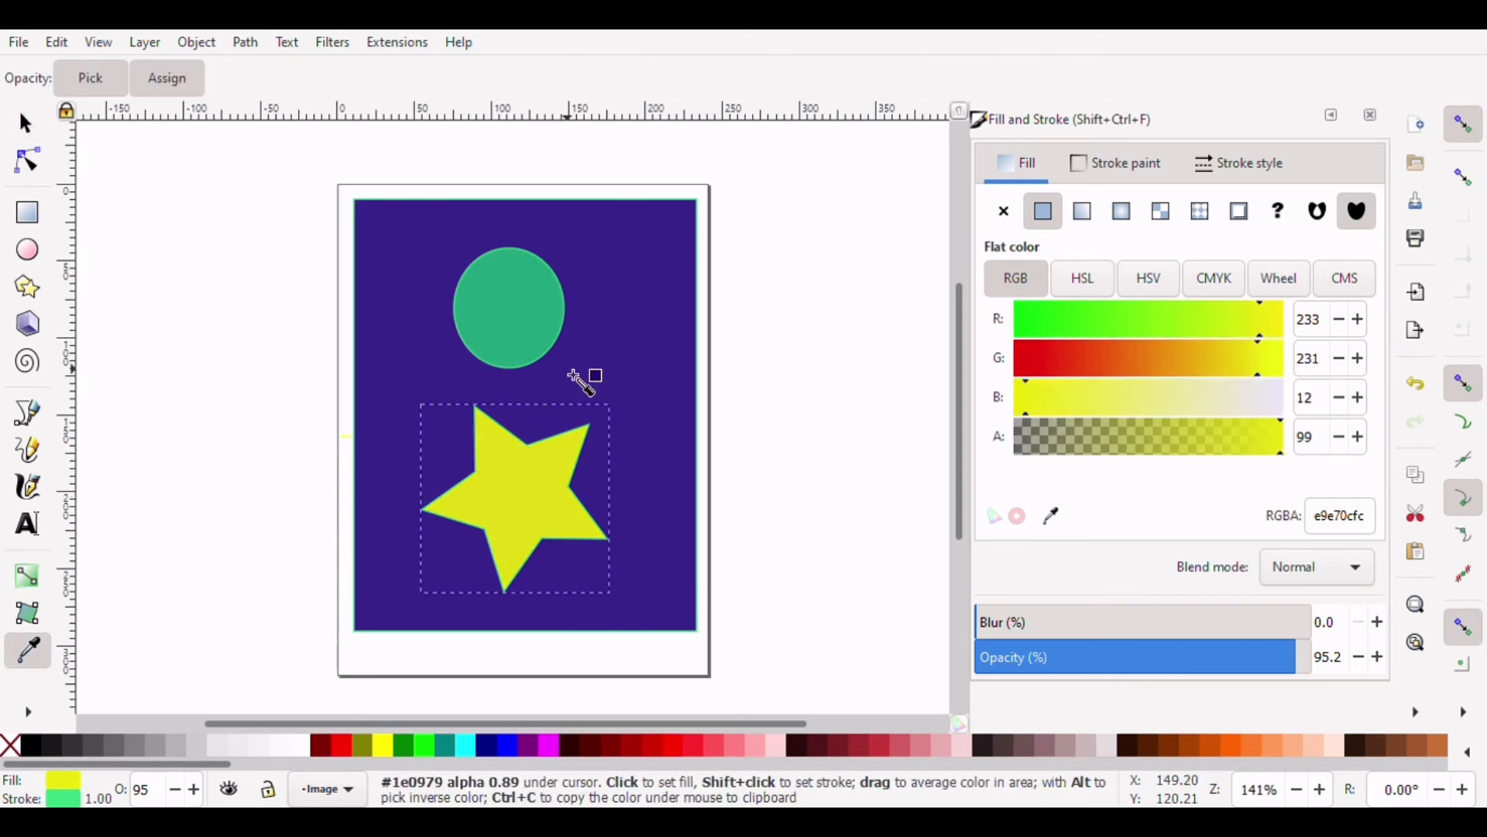
pyautogui.click(574, 375)
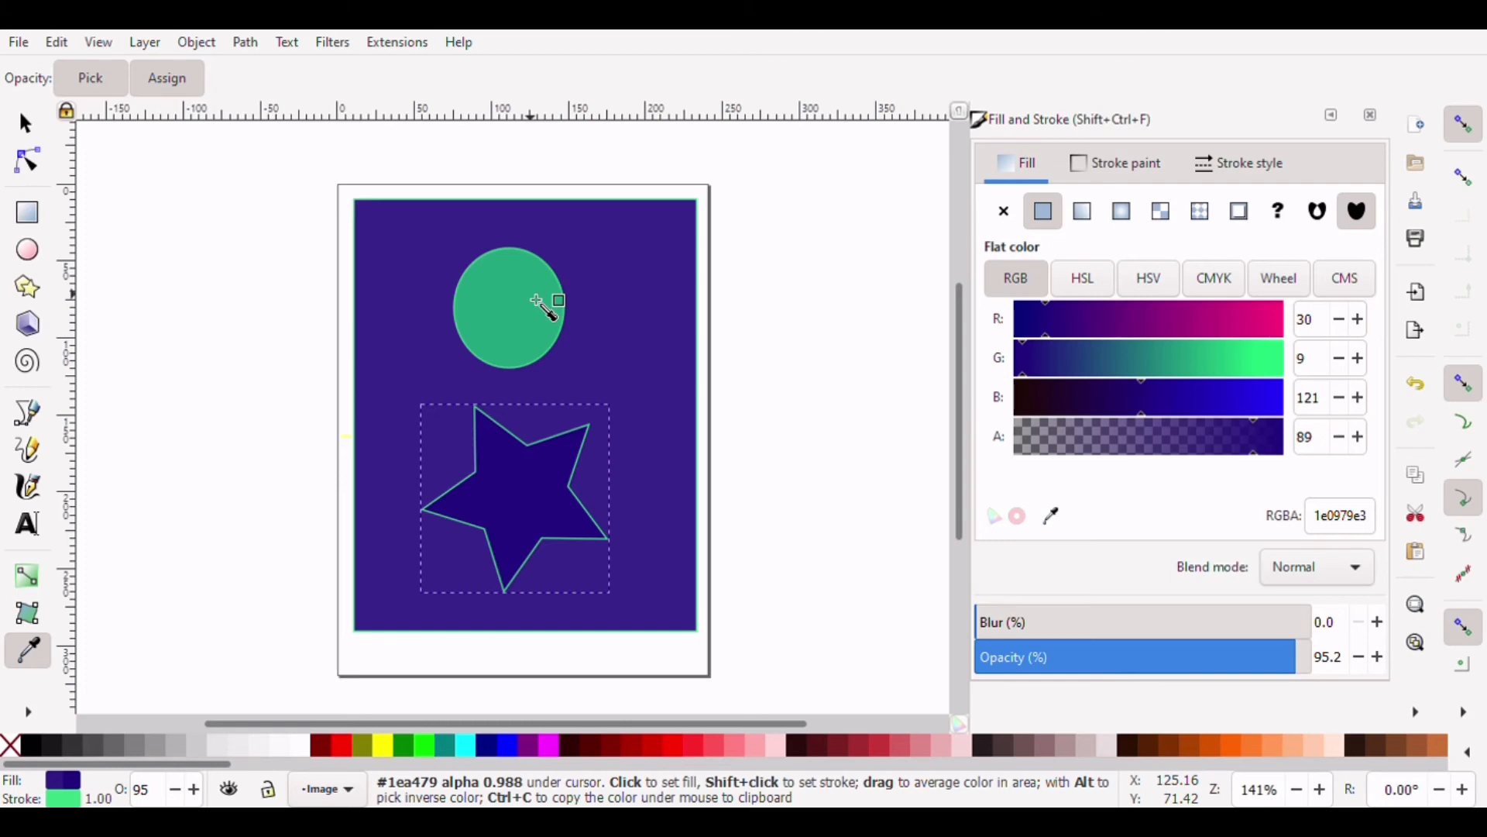
pyautogui.moveTo(537, 301); pyautogui.dragTo(544, 303)
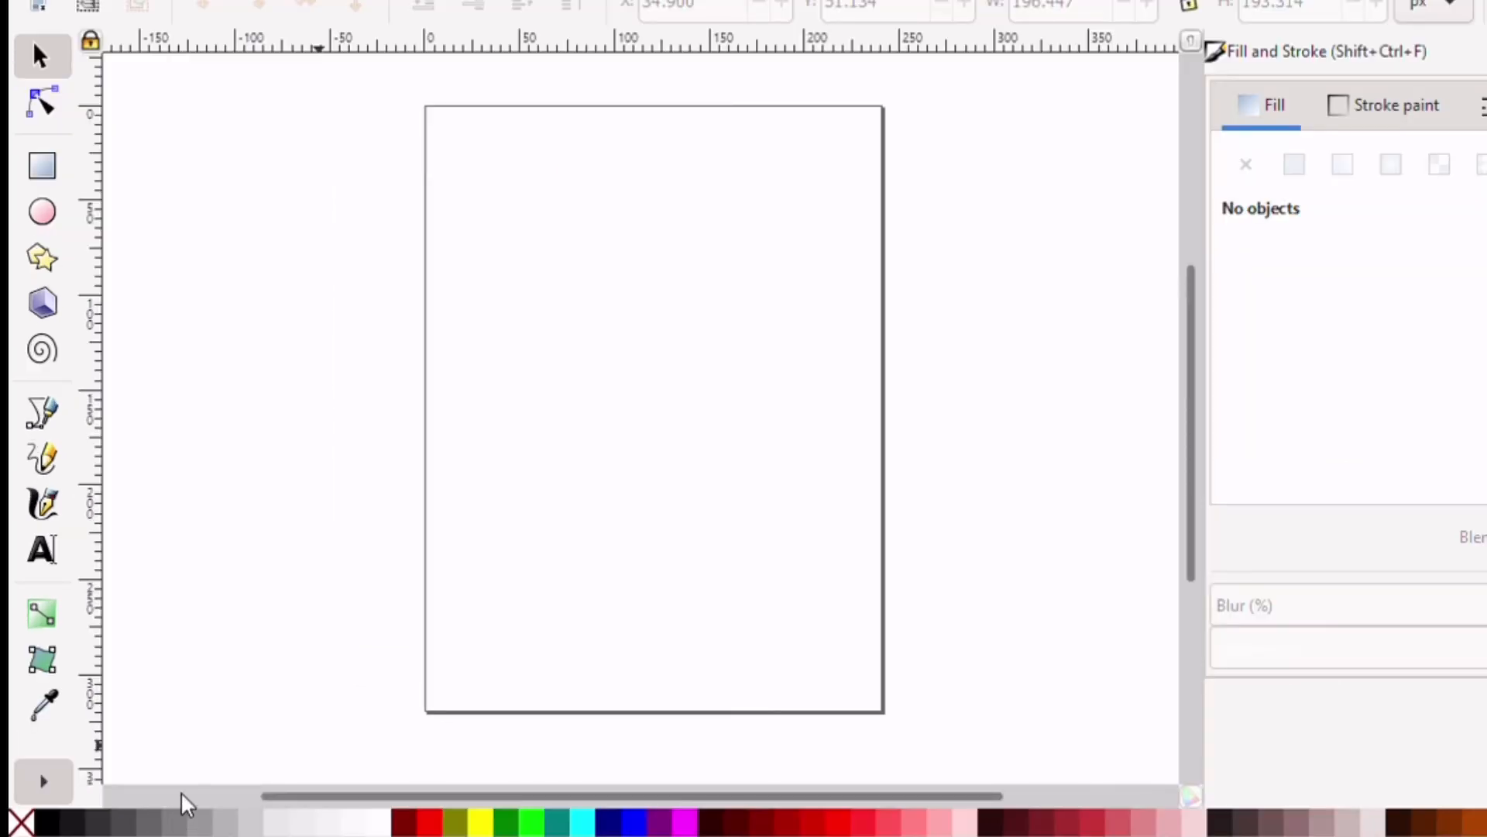
# Draw a large triangle on the page from three straight lines with the Connector tool
pyautogui.press('o')
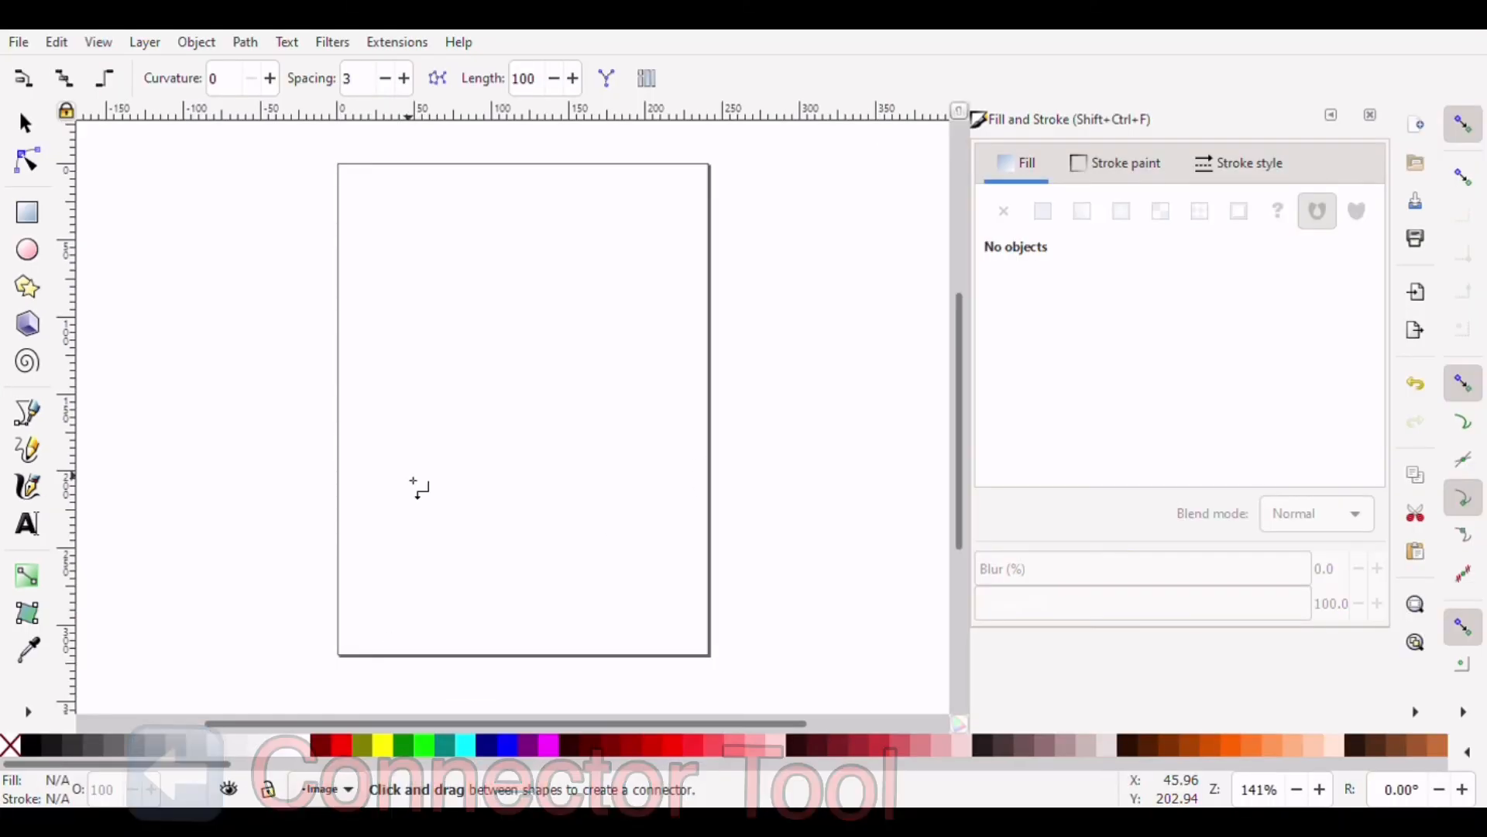
pyautogui.click(378, 509)
pyautogui.click(532, 277)
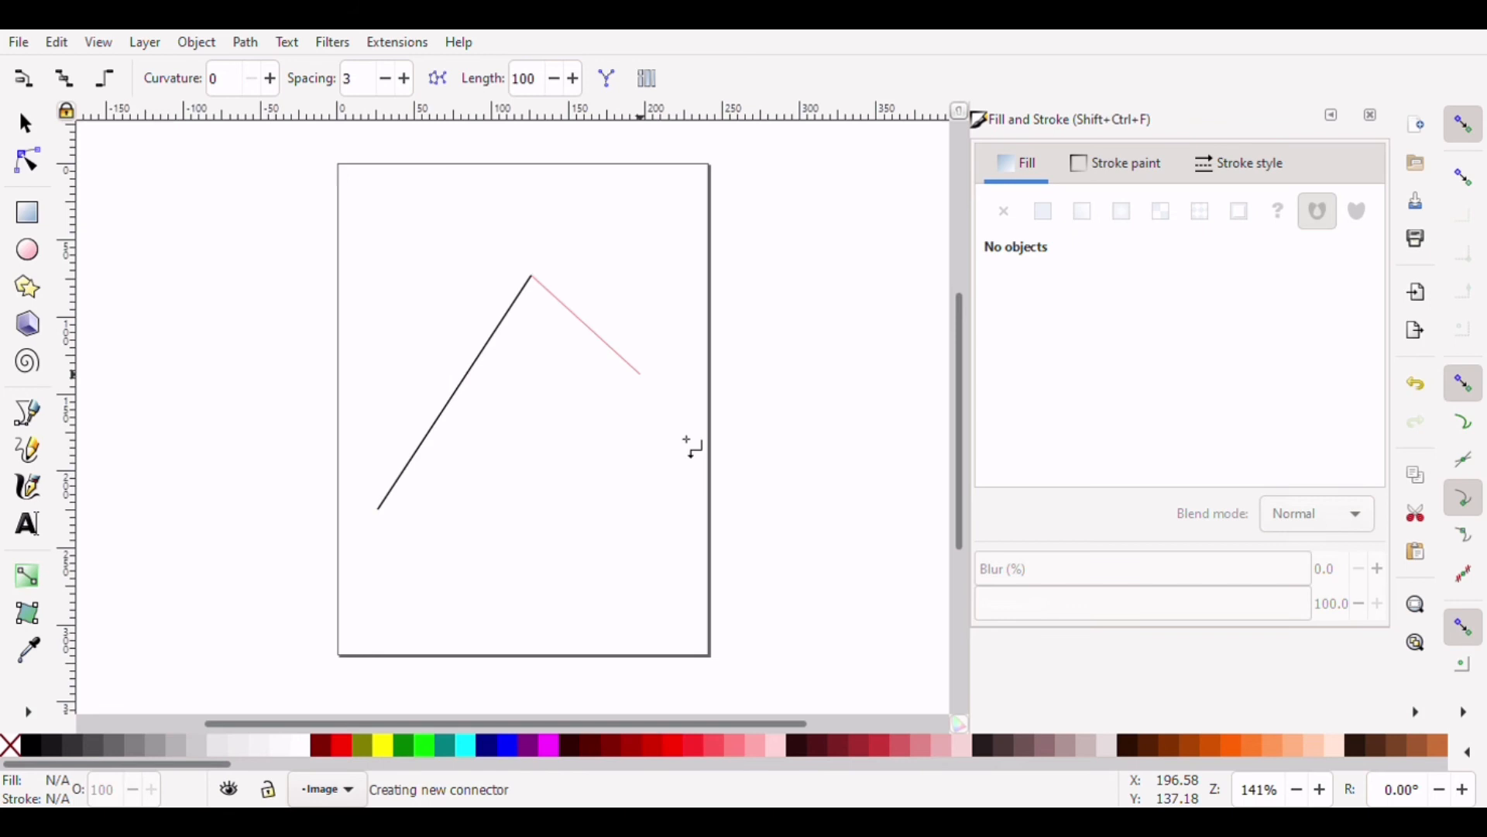
pyautogui.click(674, 500)
pyautogui.click(380, 509)
pyautogui.click(673, 501)
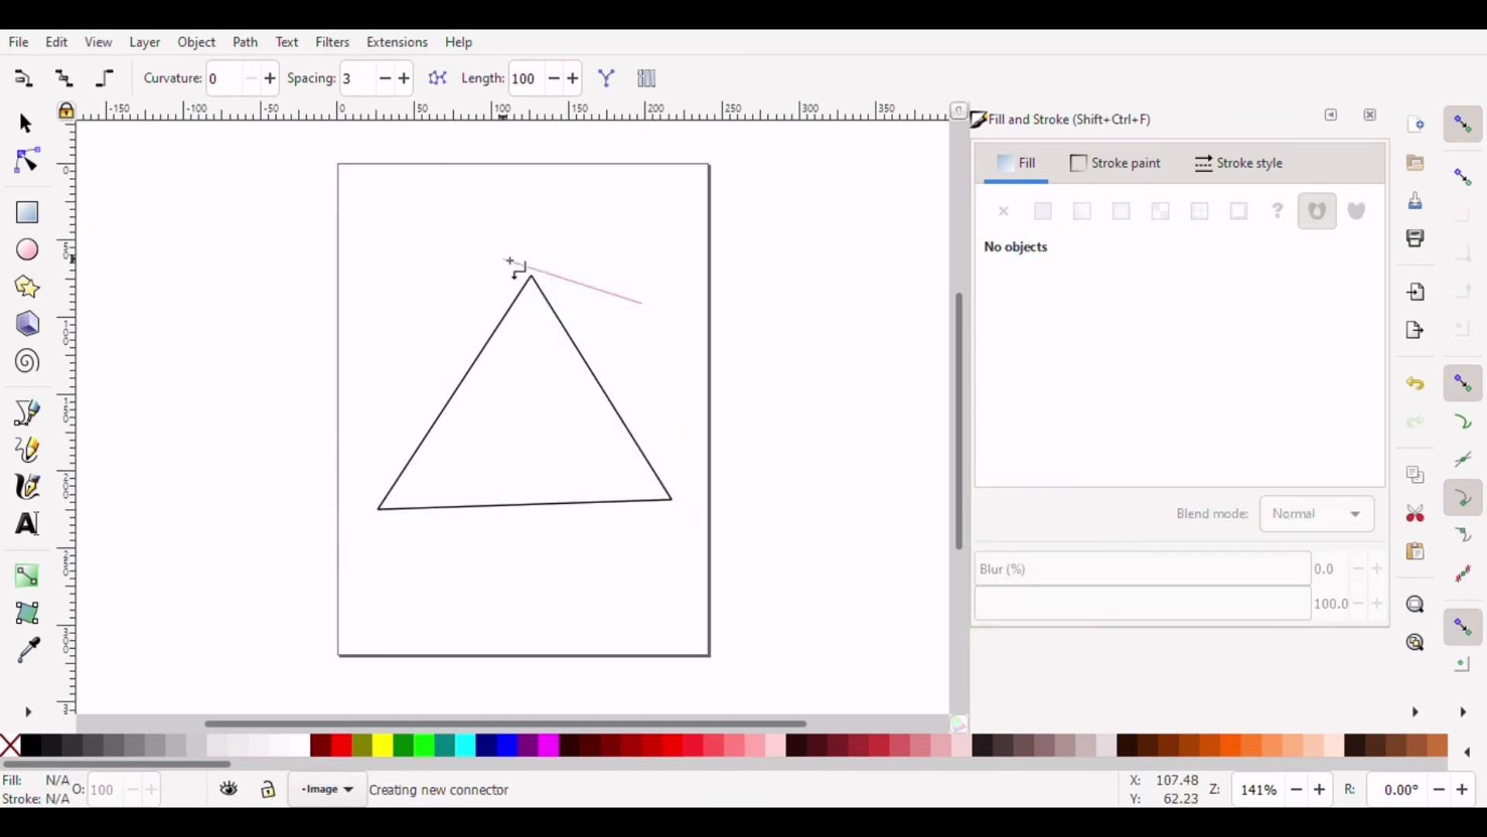
# Draw a smaller connector-line triangle overlapping the page's right edge, above and beside the large triangle
pyautogui.click(836, 323)
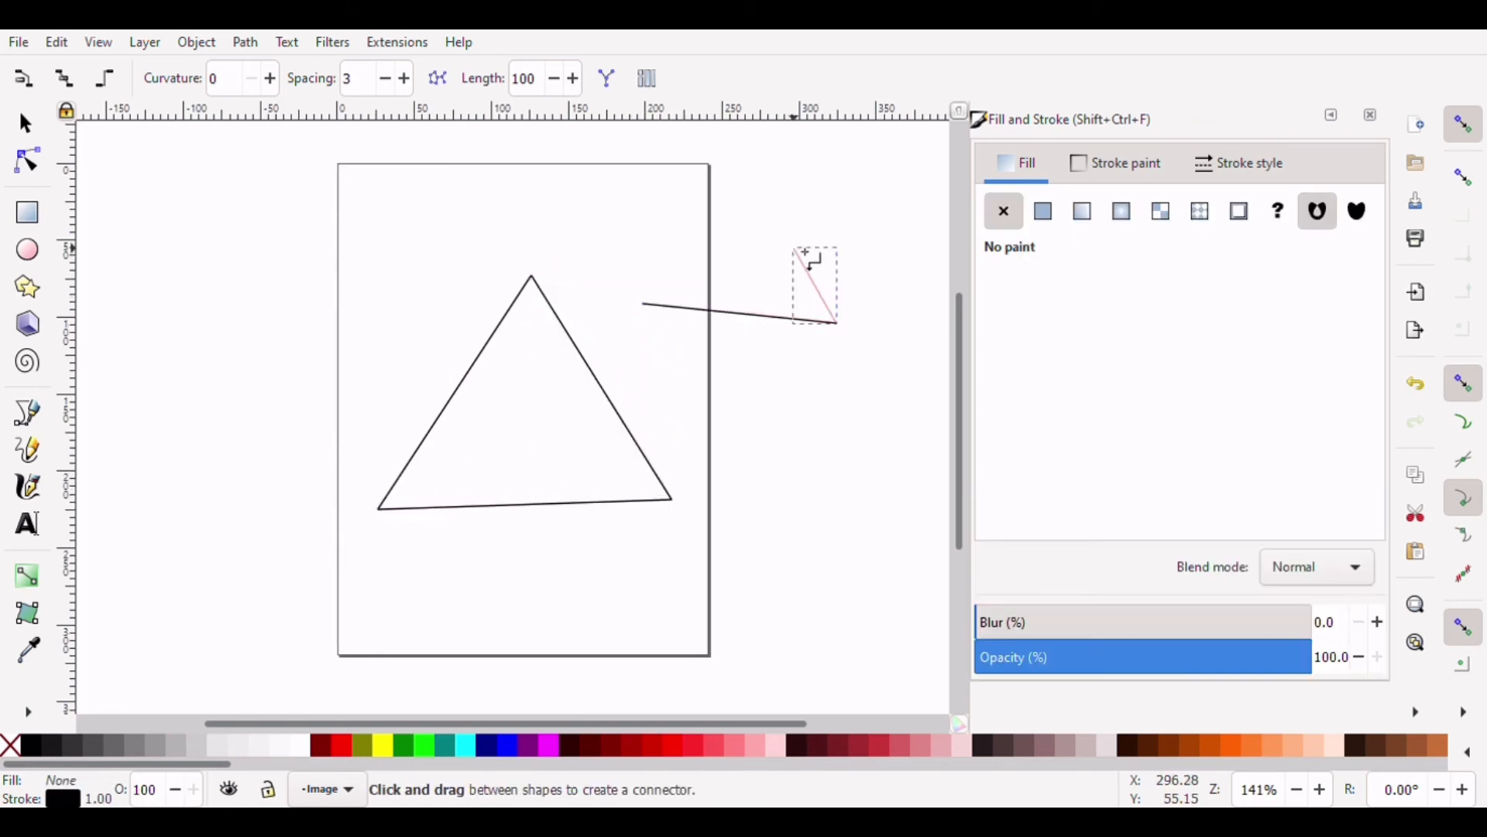
pyautogui.click(826, 169)
pyautogui.click(643, 304)
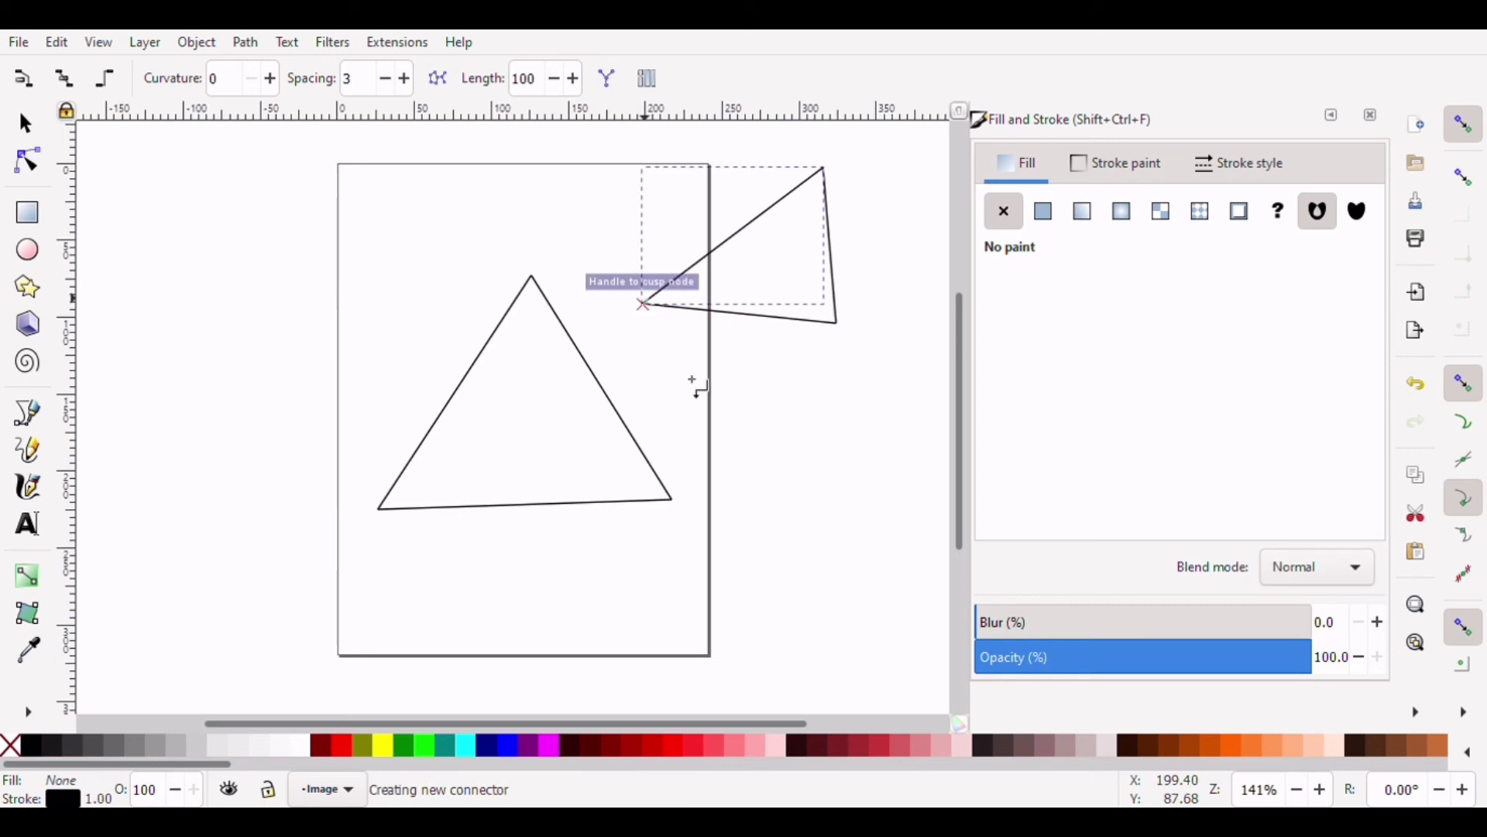
# Add a zigzag of straight connector lines crossing the small triangle, starting from its left corner, and finish with the Selector tool
pyautogui.click(789, 467)
pyautogui.click(790, 467)
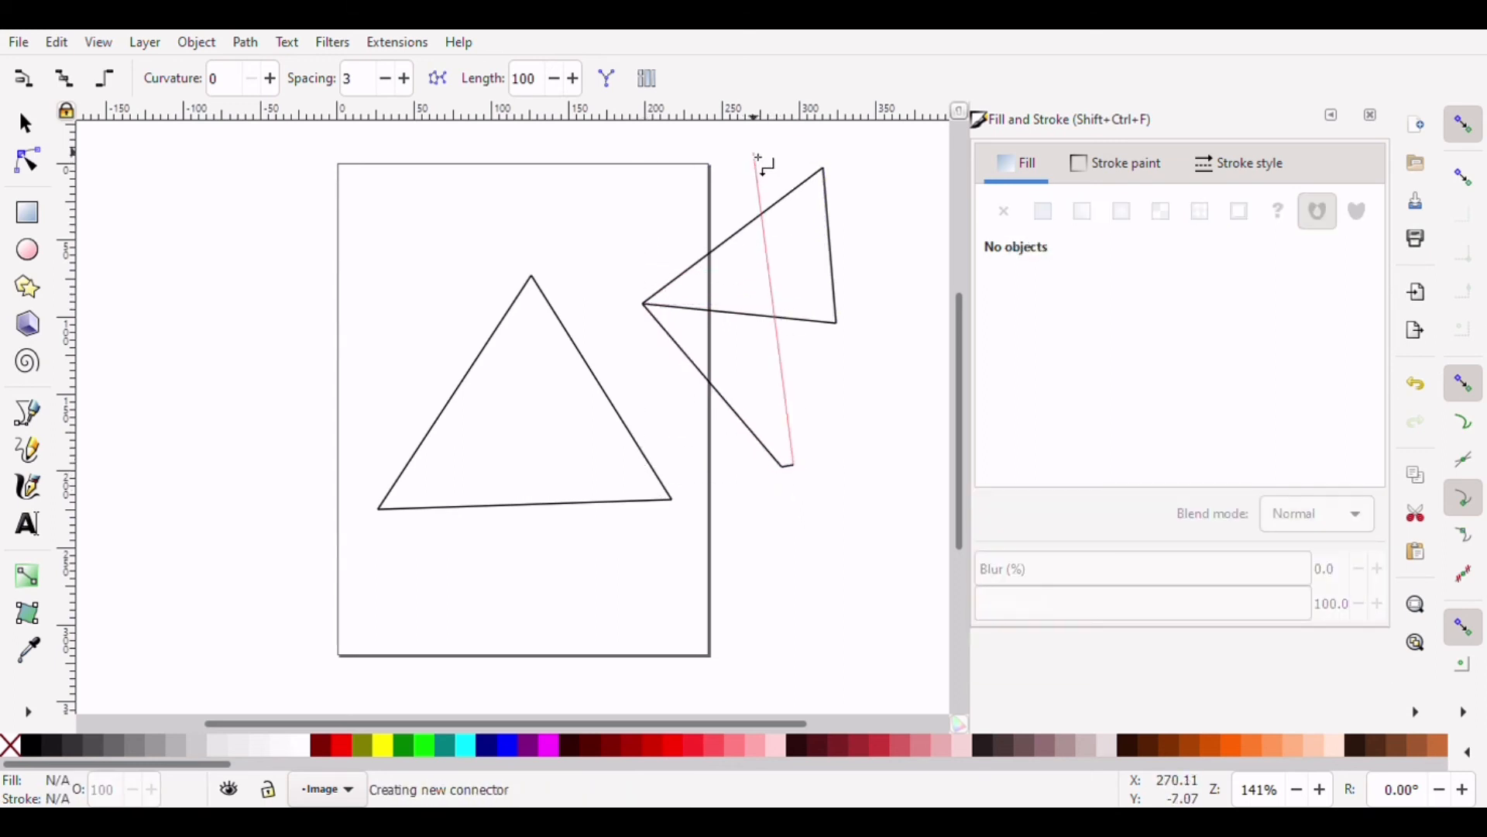
pyautogui.click(731, 150)
pyautogui.click(766, 141)
pyautogui.click(876, 302)
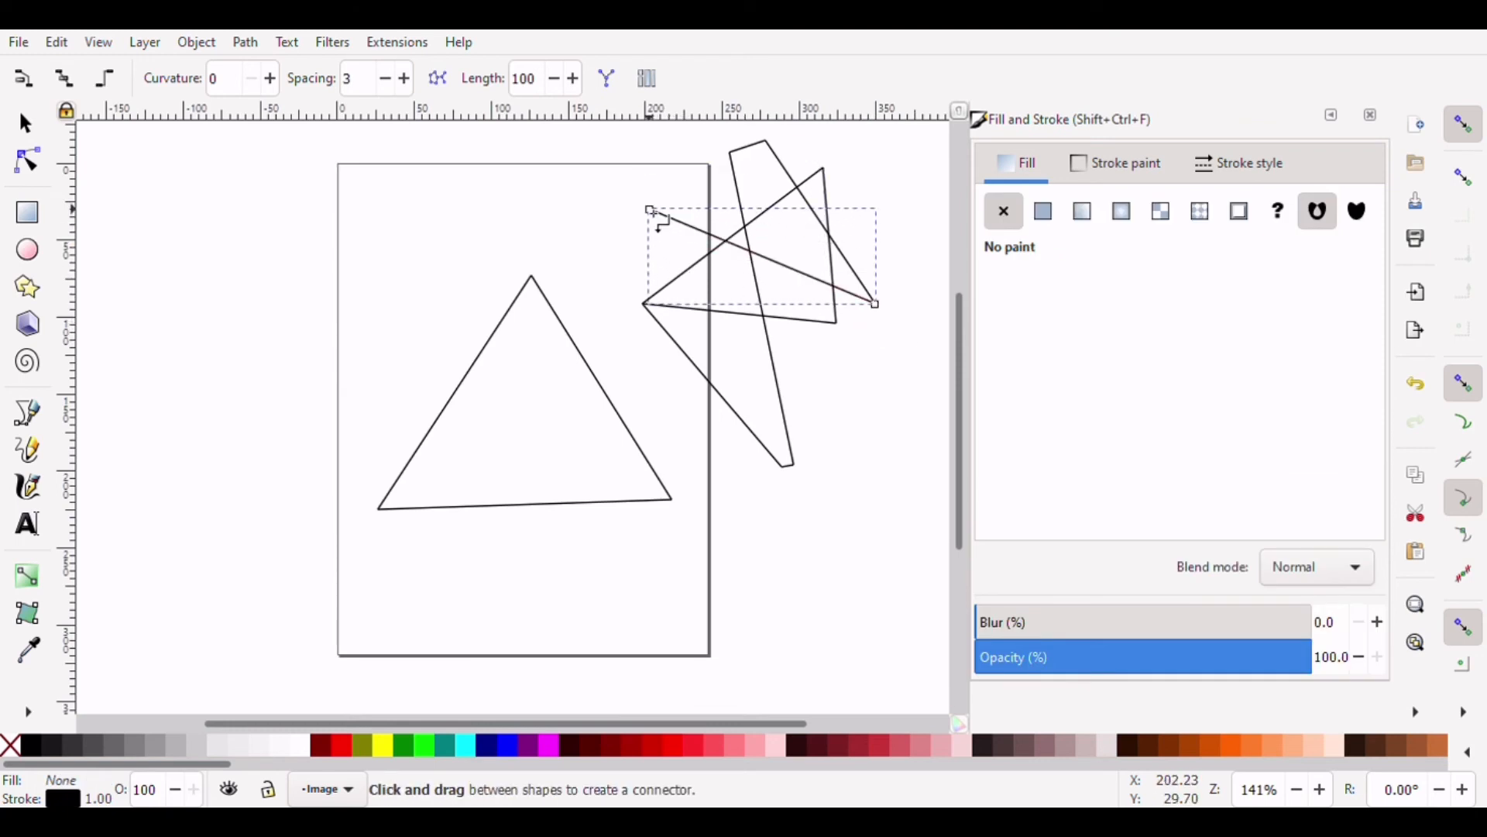
pyautogui.click(628, 219)
pyautogui.click(626, 218)
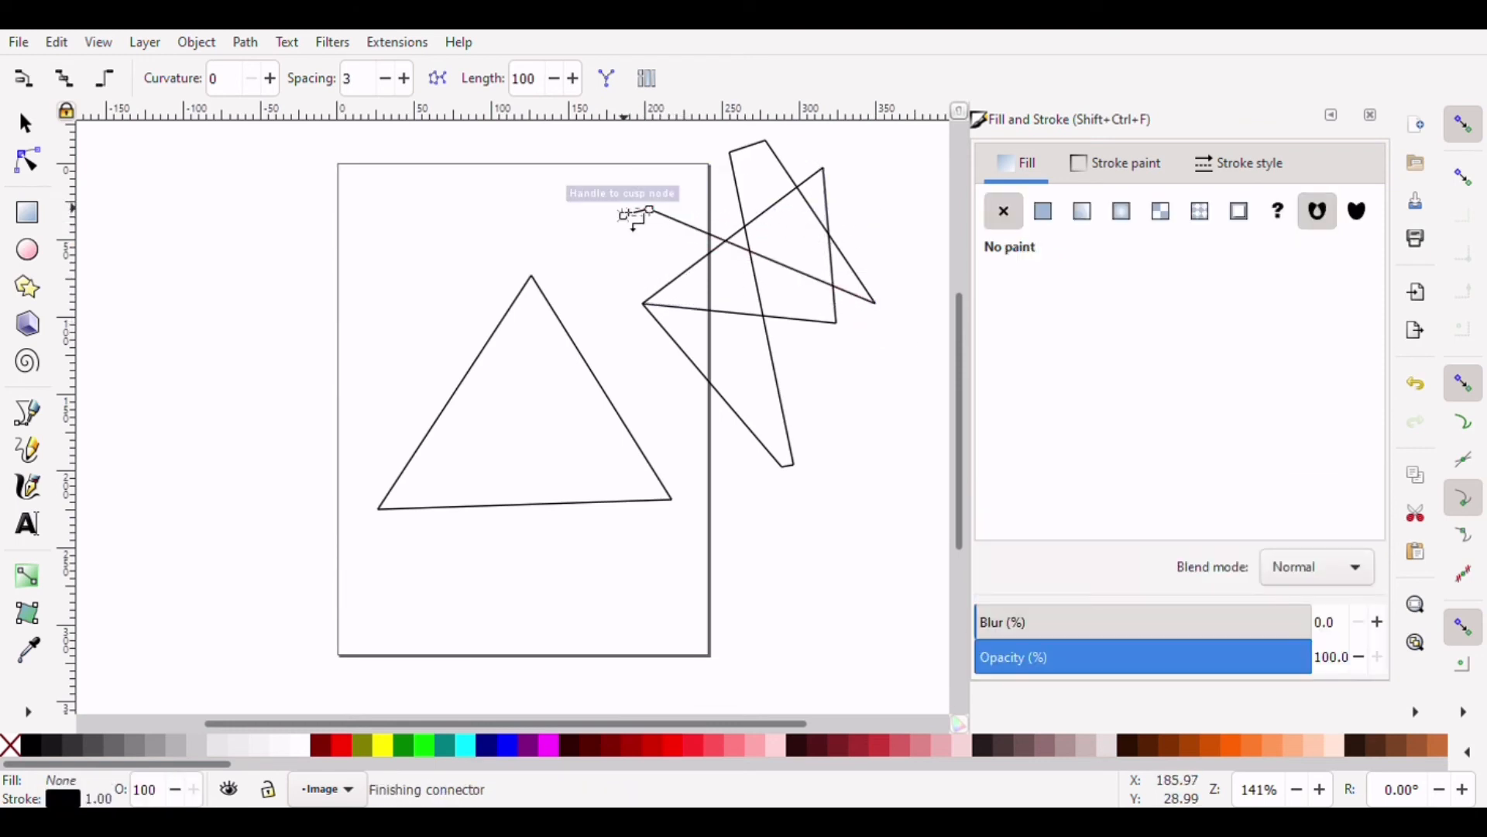
pyautogui.click(823, 394)
pyautogui.click(871, 375)
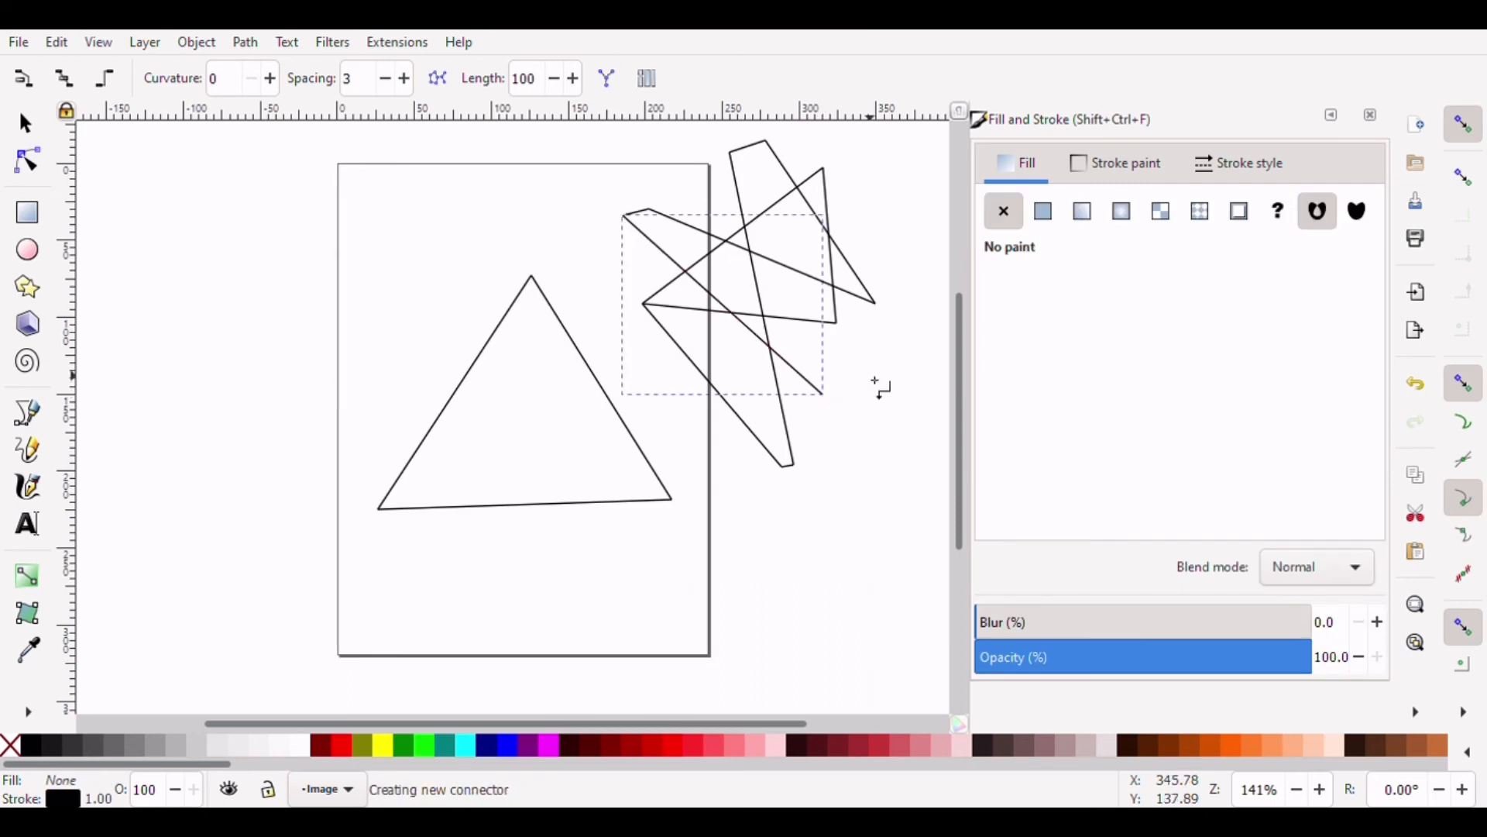
pyautogui.press('Return')
pyautogui.press('s')
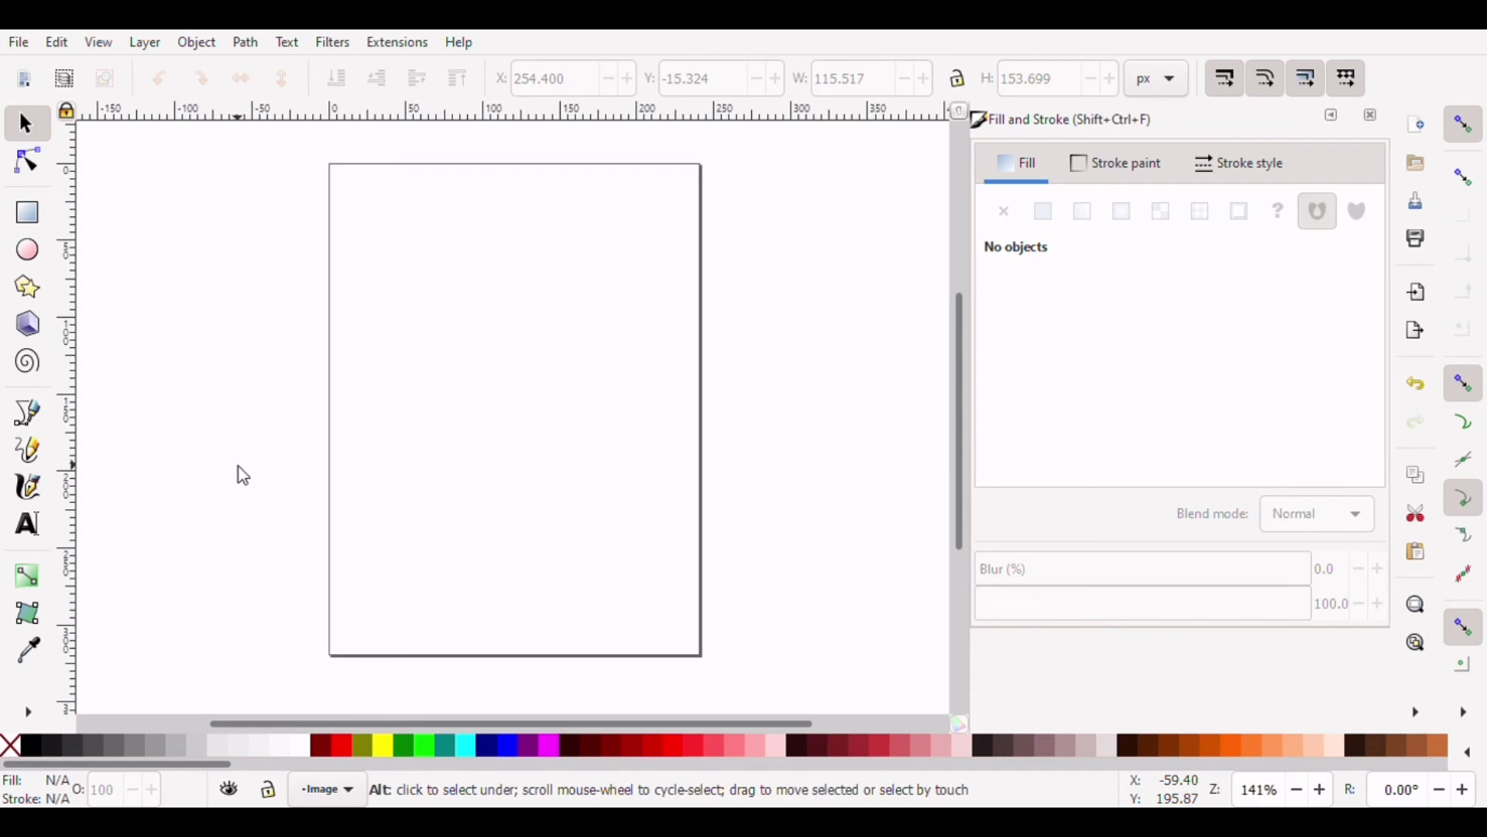
# Draw a cyan rectangle filling most of the page and a yellow ellipse with radii about 44 × 51 px at its left edge
pyautogui.click(29, 215)
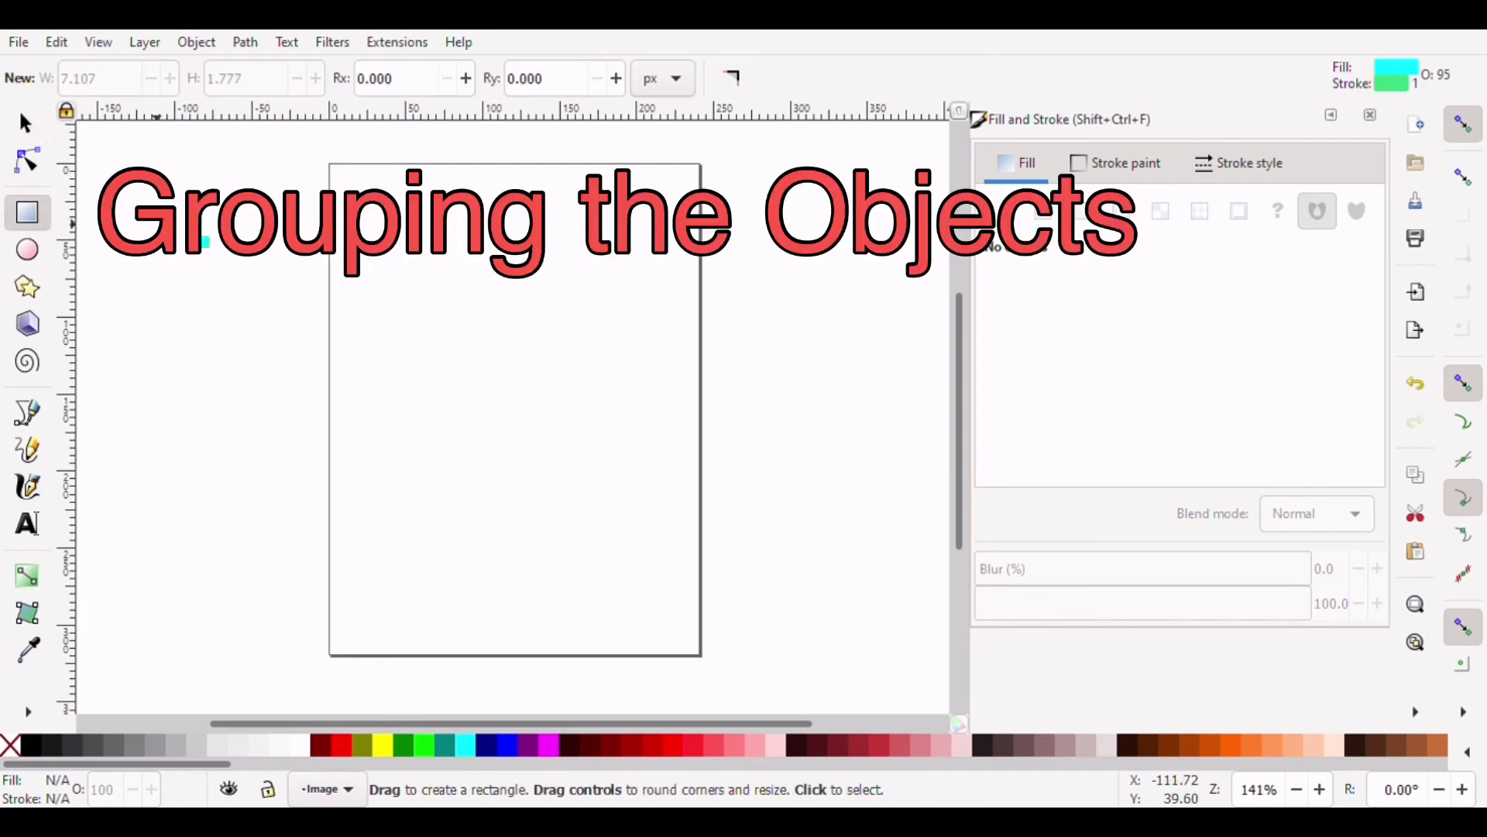
pyautogui.moveTo(344, 224); pyautogui.dragTo(664, 610)
pyautogui.click(27, 250)
pyautogui.moveTo(344, 325); pyautogui.dragTo(480, 482)
pyautogui.click(383, 745)
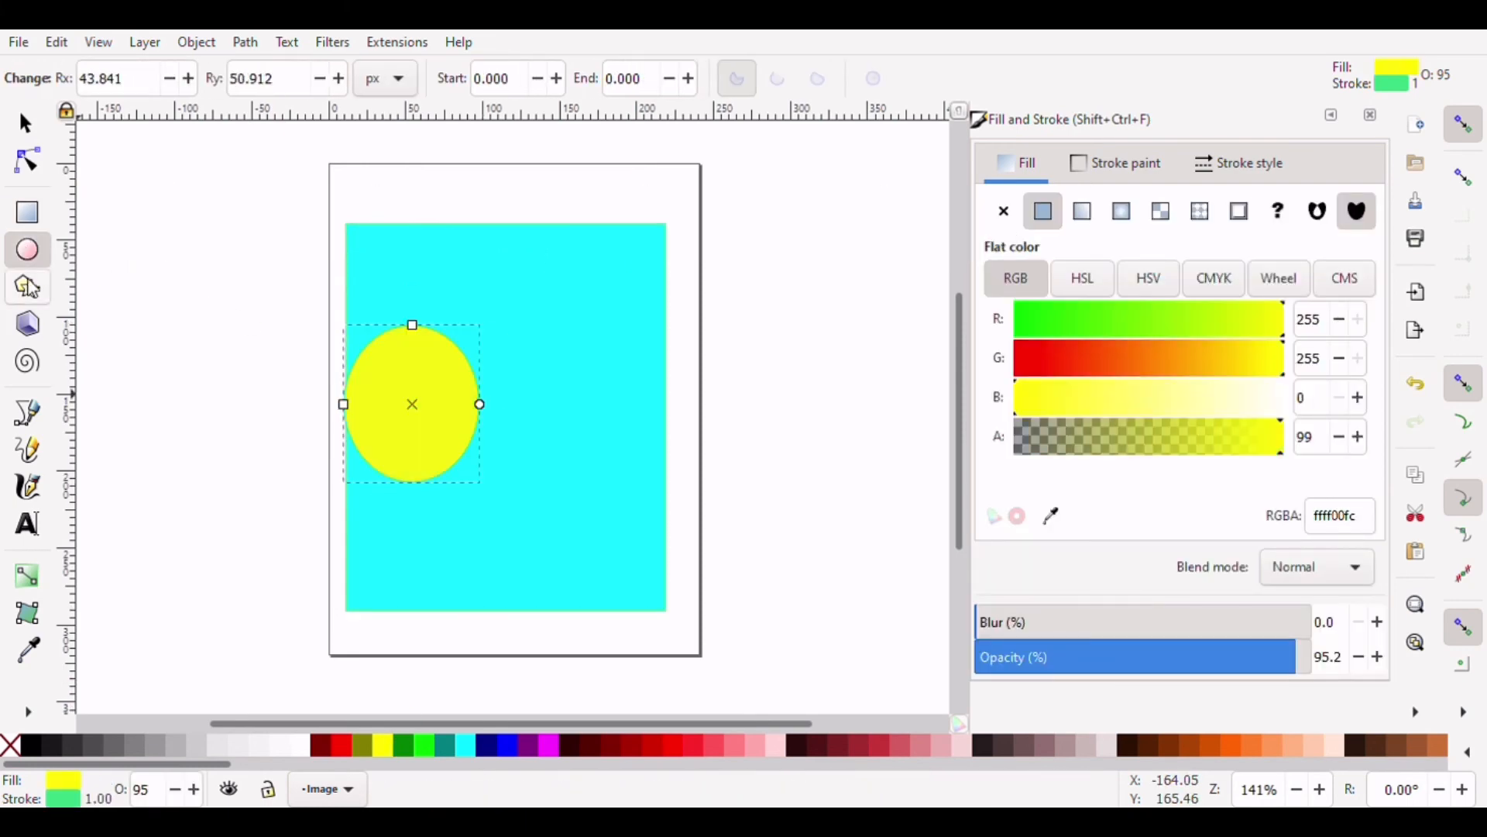
# Draw a blue five-pointed star near the rectangle's lower edge and move it up and right, beside the yellow ellipse
pyautogui.click(27, 287)
pyautogui.moveTo(523, 554)
pyautogui.mouseDown()
pyautogui.moveTo(623, 405)
pyautogui.moveTo(520, 476)
pyautogui.mouseUp()
pyautogui.click(508, 746)
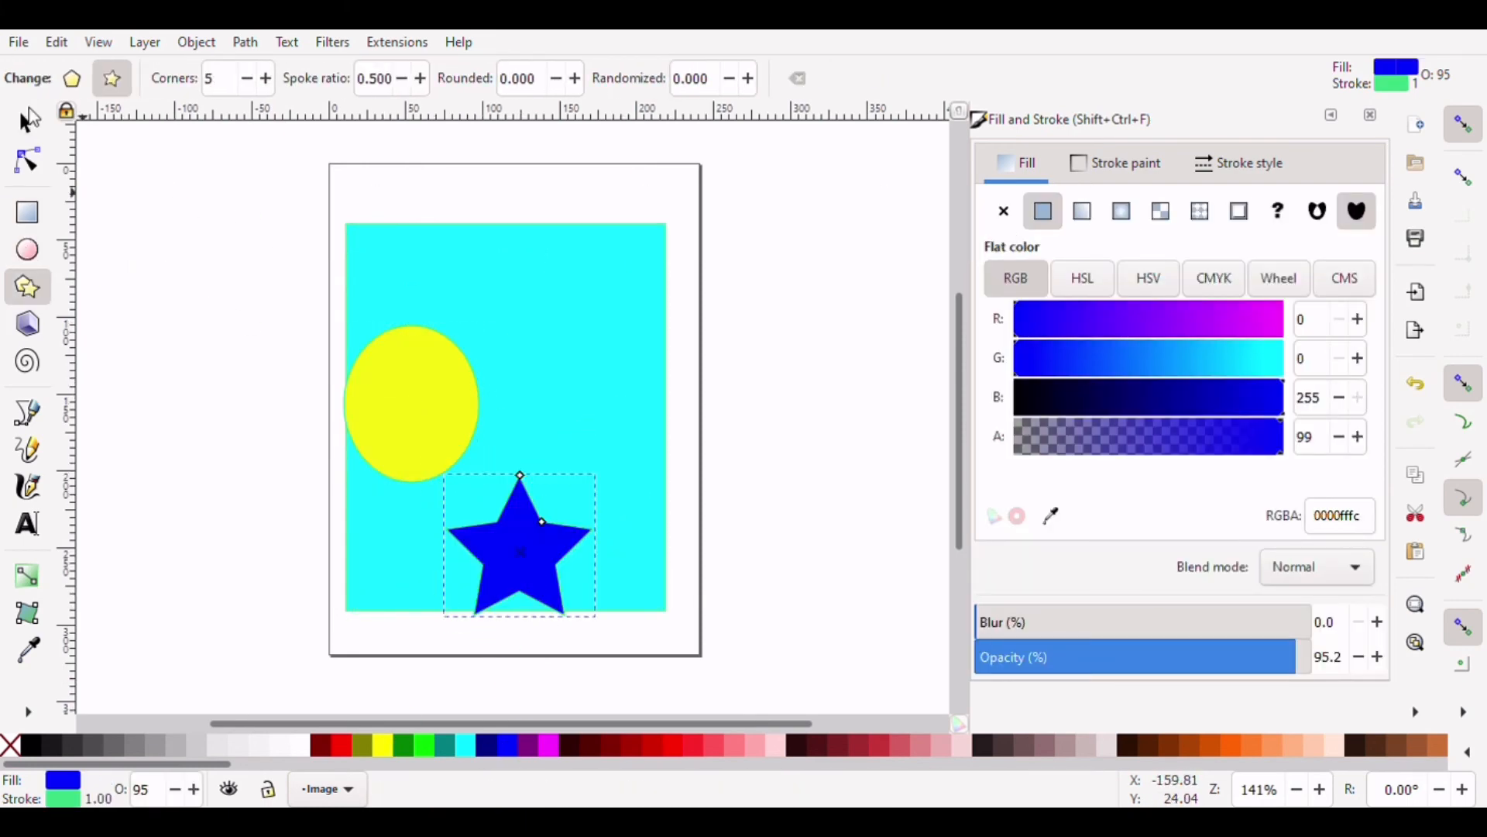
pyautogui.press('space')
pyautogui.moveTo(530, 536); pyautogui.dragTo(578, 457)
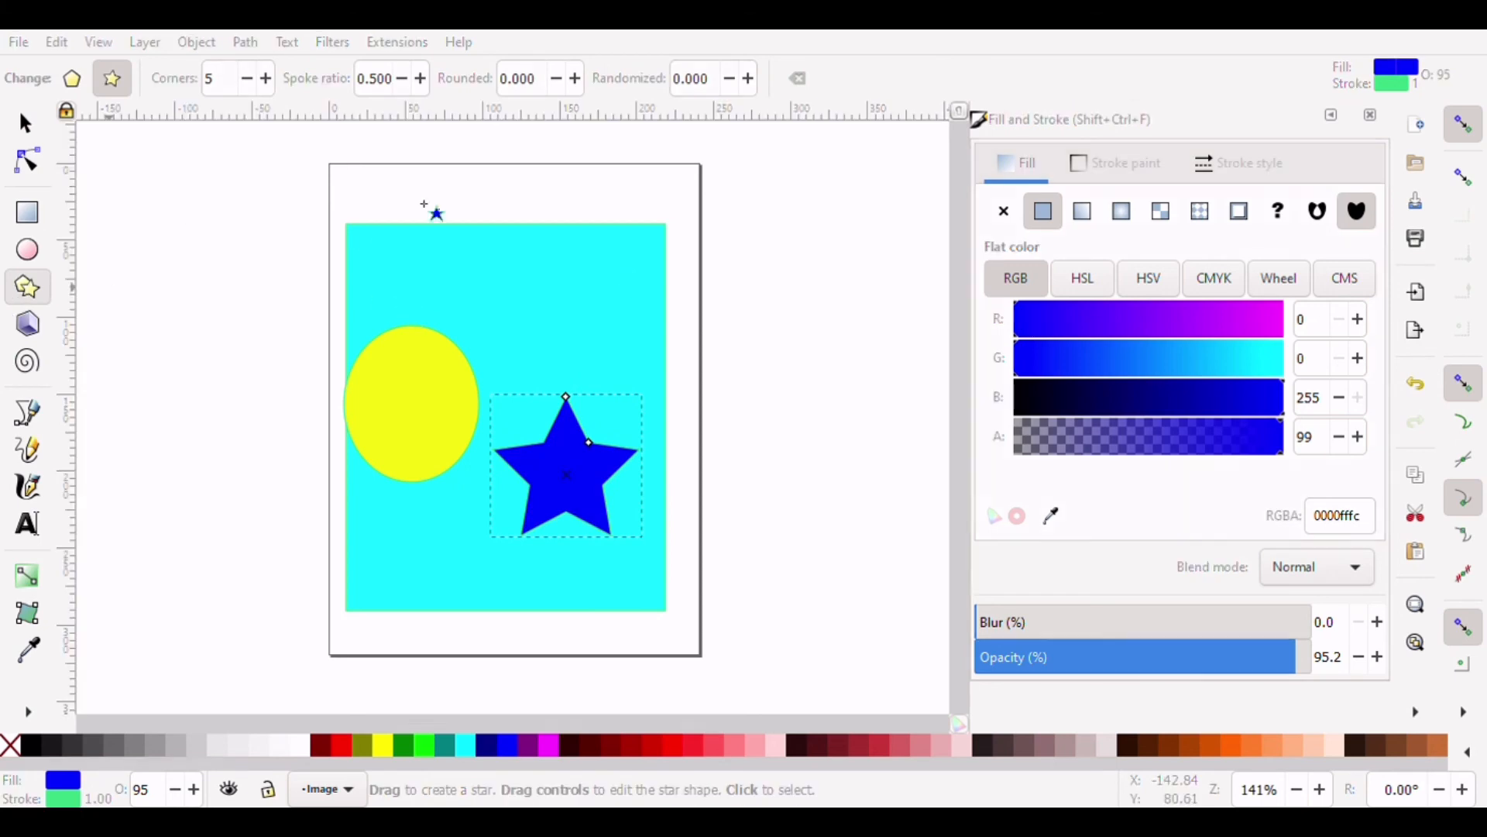
# Draw a second five-pointed star about 106 × 108 px above the blue star and fill it red
pyautogui.moveTo(502, 328); pyautogui.dragTo(572, 322)
pyautogui.click(23, 124)
pyautogui.click(342, 745)
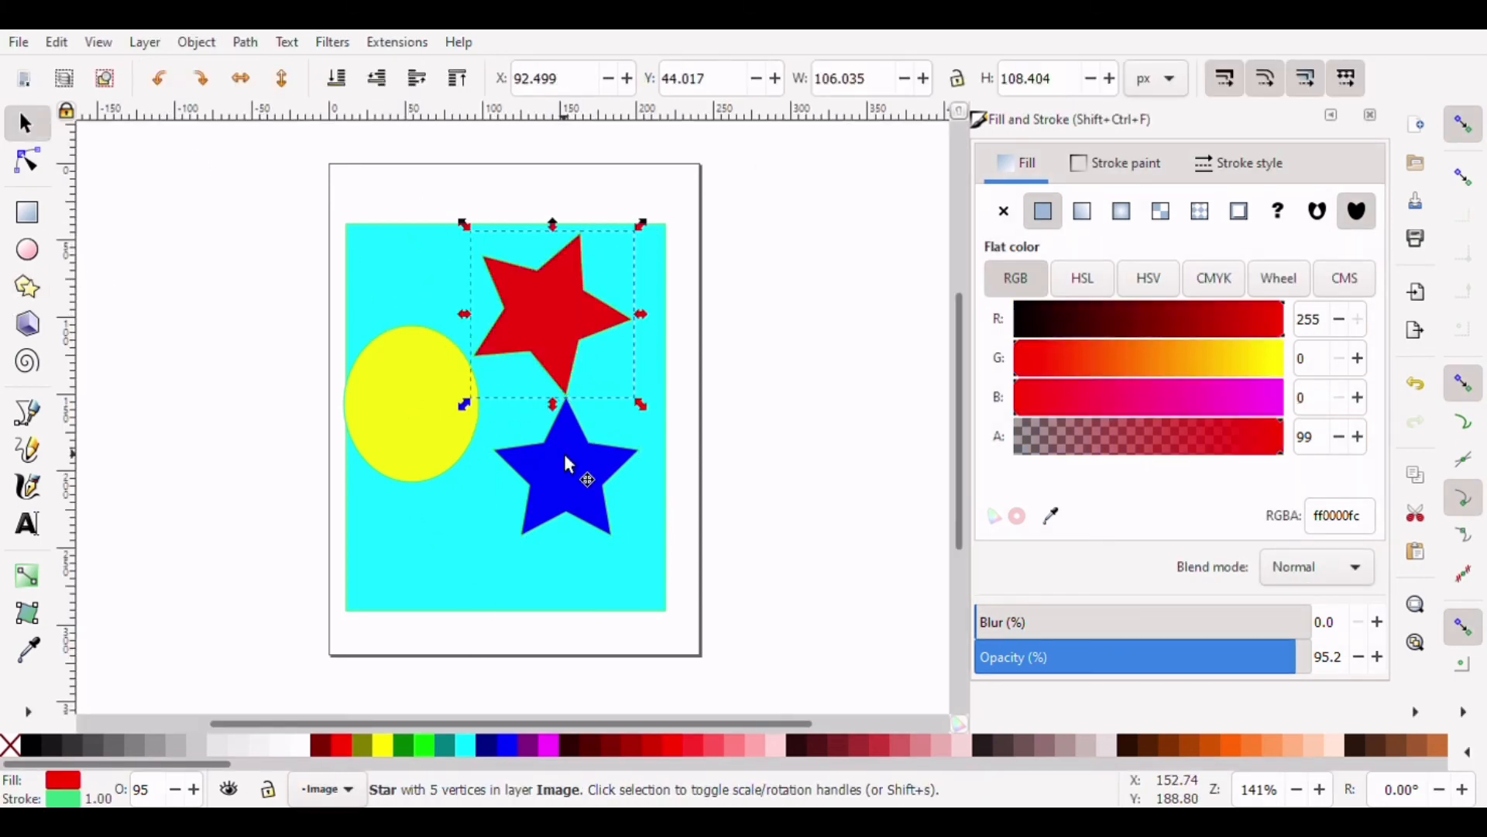
# Rotate the red star and move its inner node outward with the Node tool so its edges cross like a pinwheel
pyautogui.click(528, 321)
pyautogui.moveTo(465, 402); pyautogui.dragTo(542, 194)
pyautogui.click(27, 160)
pyautogui.moveTo(543, 352); pyautogui.dragTo(601, 288)
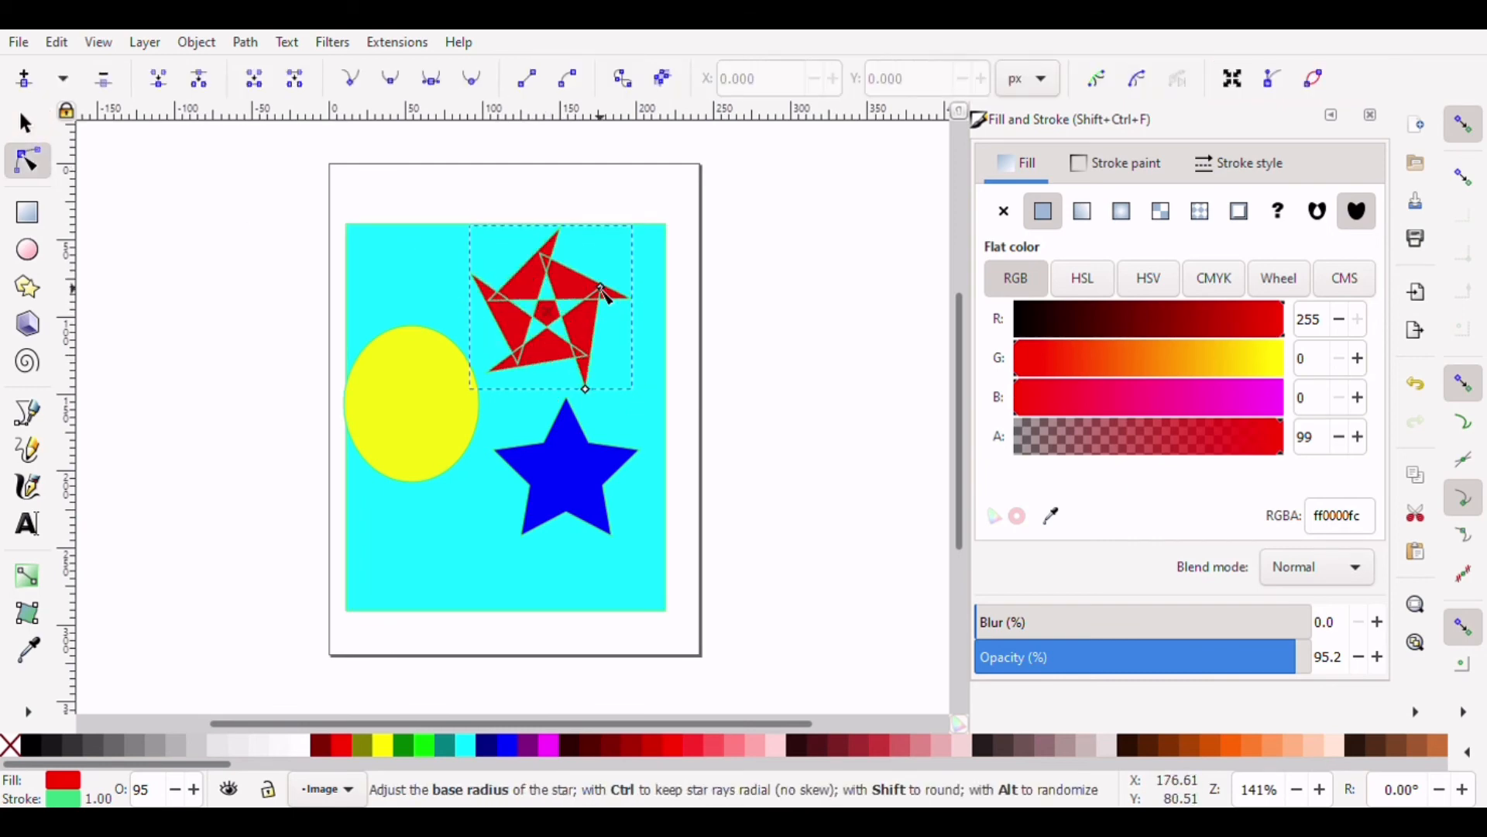
pyautogui.click(216, 239)
pyautogui.press('s')
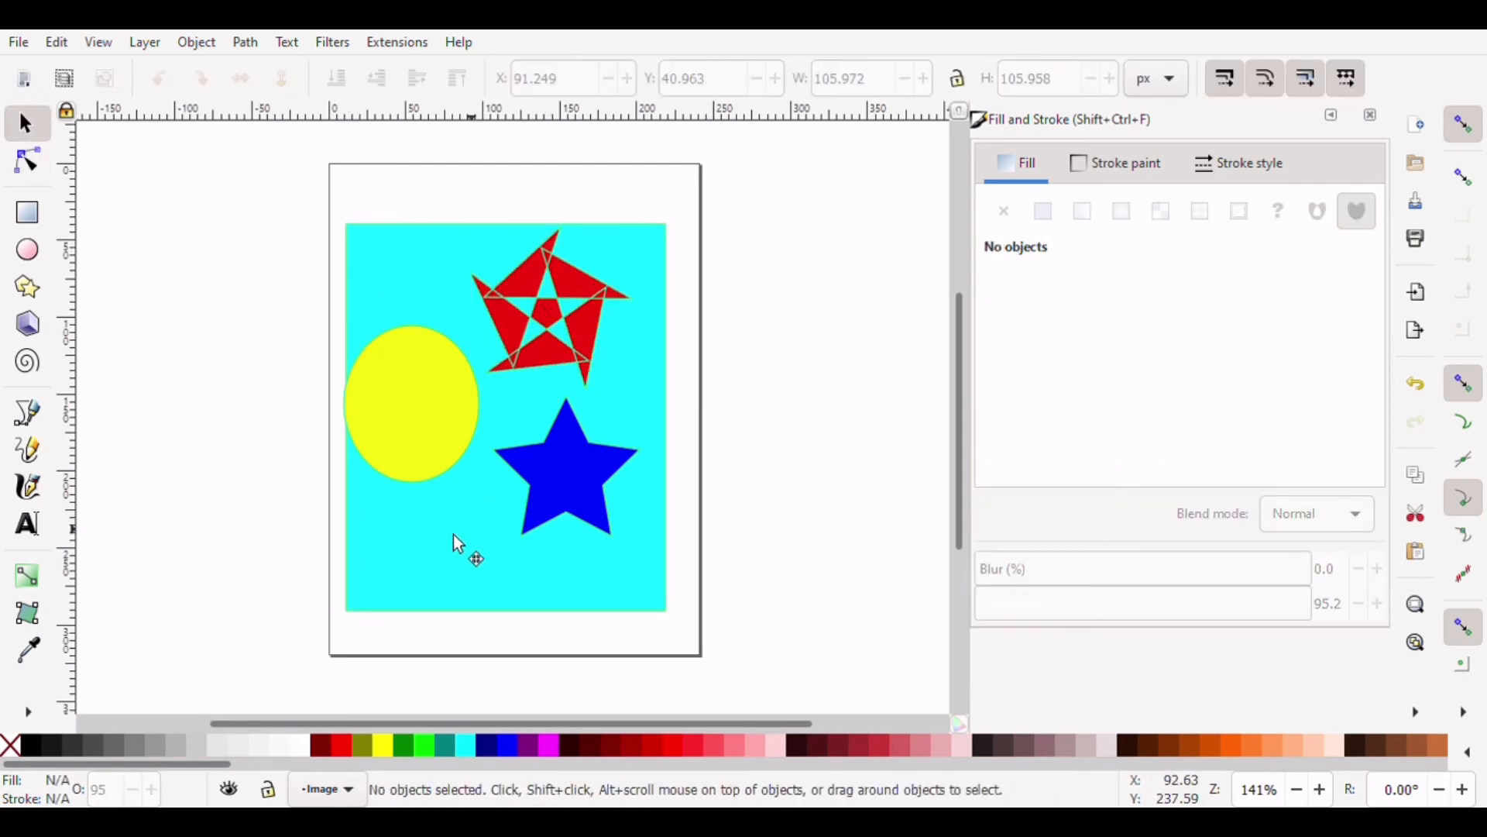
# Nudge the cyan rectangle up, then group all four shapes and move the group to about X 28, Y 19 px
pyautogui.moveTo(454, 535)
pyautogui.mouseDown()
pyautogui.moveTo(605, 522)
pyautogui.moveTo(395, 505)
pyautogui.moveTo(475, 508)
pyautogui.moveTo(468, 519)
pyautogui.mouseUp()
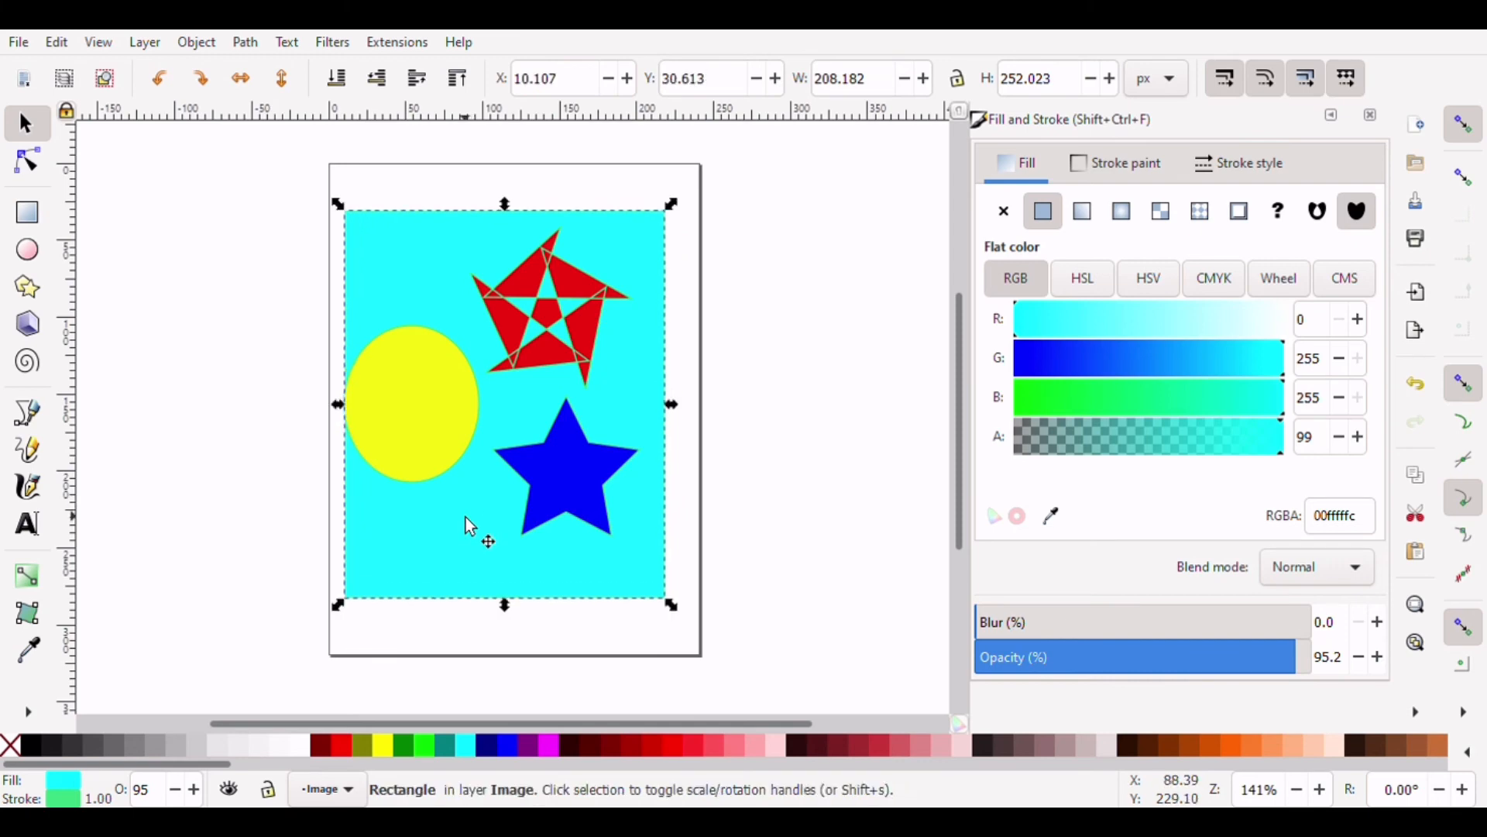
pyautogui.moveTo(138, 141); pyautogui.dragTo(740, 682)
pyautogui.click(196, 41)
pyautogui.click(244, 230)
pyautogui.moveTo(548, 360); pyautogui.dragTo(577, 343)
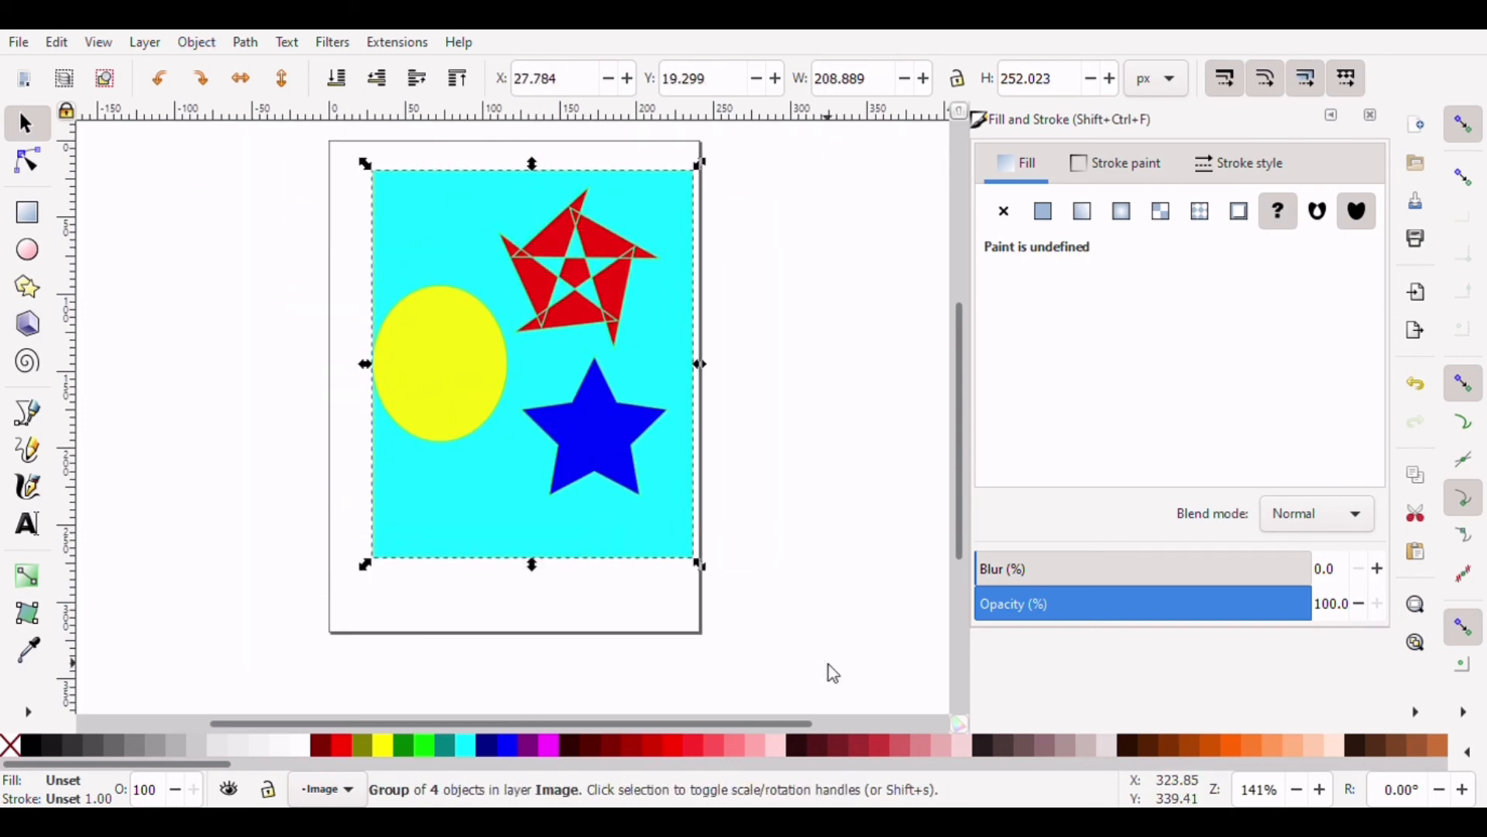
# Ungroup the four shapes and shift them together slightly left to about X 15, Y 21 px
pyautogui.click(208, 40)
pyautogui.click(233, 258)
pyautogui.moveTo(426, 217)
pyautogui.mouseDown()
pyautogui.moveTo(317, 229)
pyautogui.moveTo(426, 222)
pyautogui.moveTo(407, 219)
pyautogui.mouseUp()
pyautogui.click(419, 334)
pyautogui.moveTo(419, 334); pyautogui.dragTo(409, 339)
# Select all the shapes, apply Ungroup again, and move the yellow ellipse slightly down on its own
pyautogui.click(155, 205)
pyautogui.moveTo(213, 123); pyautogui.dragTo(787, 636)
pyautogui.click(206, 42)
pyautogui.click(233, 257)
pyautogui.click(824, 301)
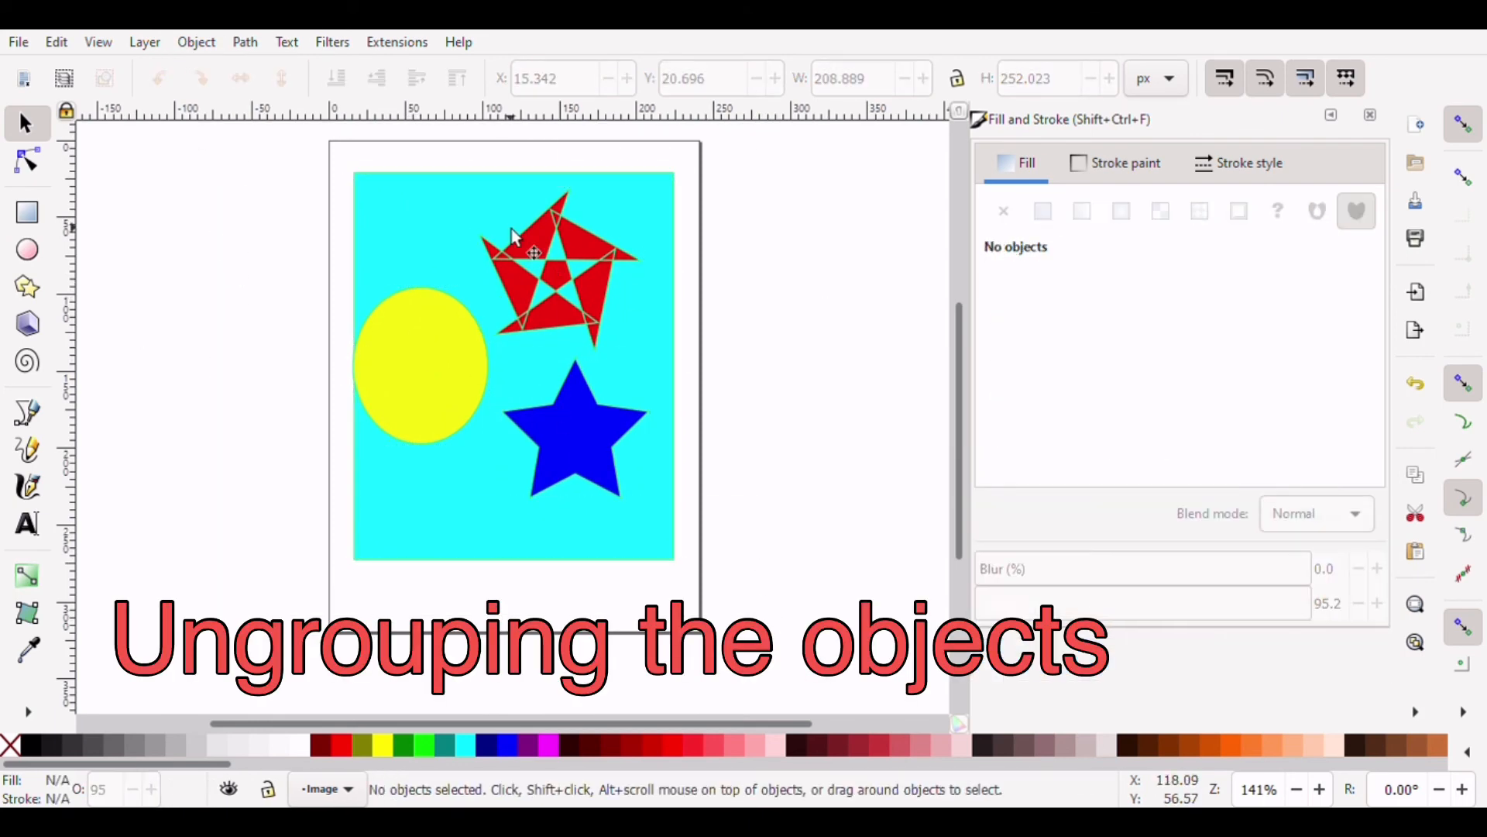
pyautogui.click(511, 231)
pyautogui.click(415, 380)
pyautogui.moveTo(415, 379); pyautogui.dragTo(419, 422)
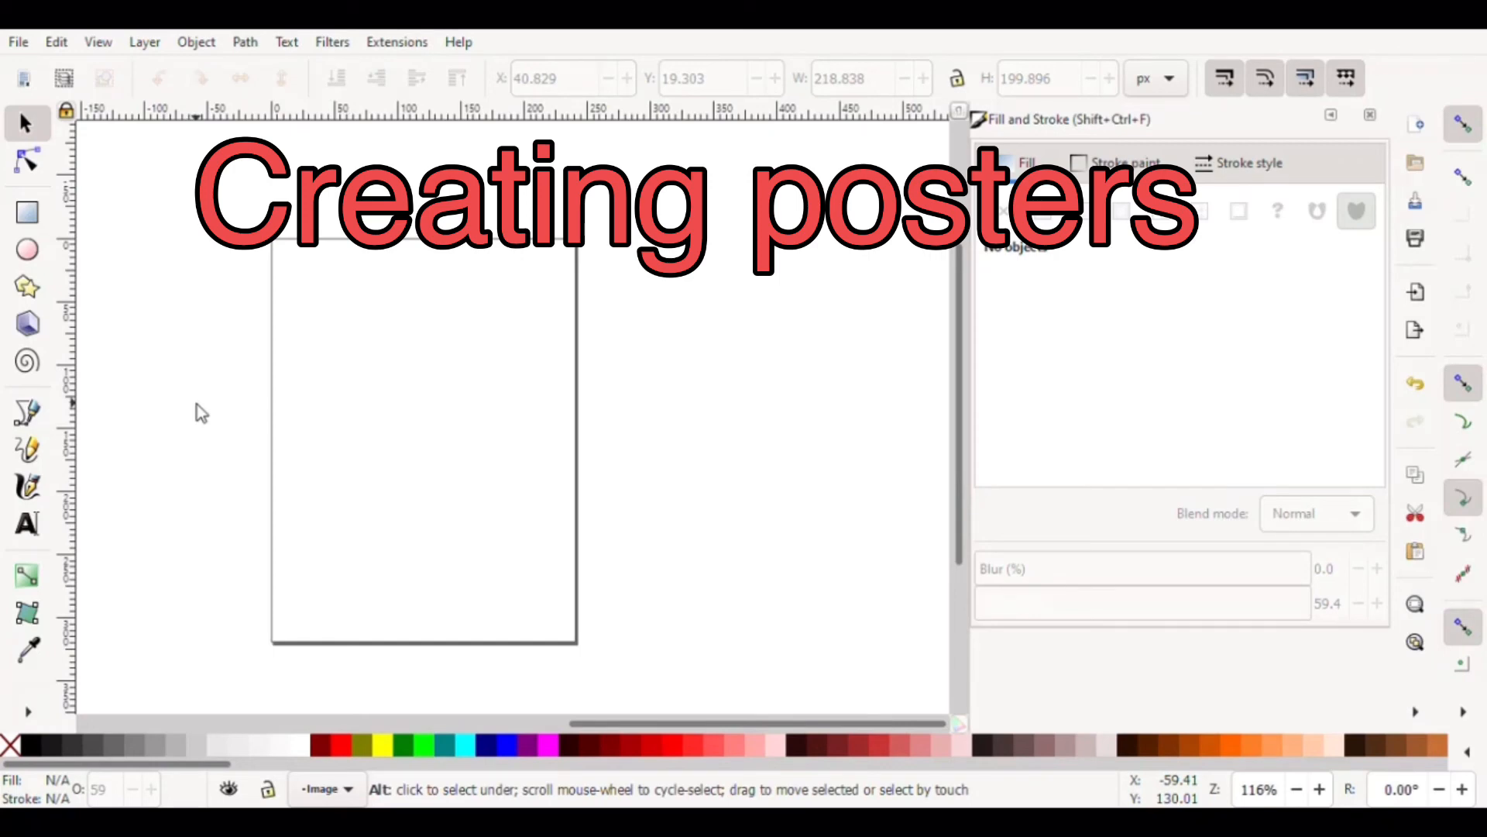
# Bring the clipped picture of the girl from far left of the canvas to just left of the blank page
pyautogui.moveTo(587, 723)
pyautogui.mouseDown()
pyautogui.moveTo(219, 713)
pyautogui.moveTo(67, 688)
pyautogui.mouseUp()
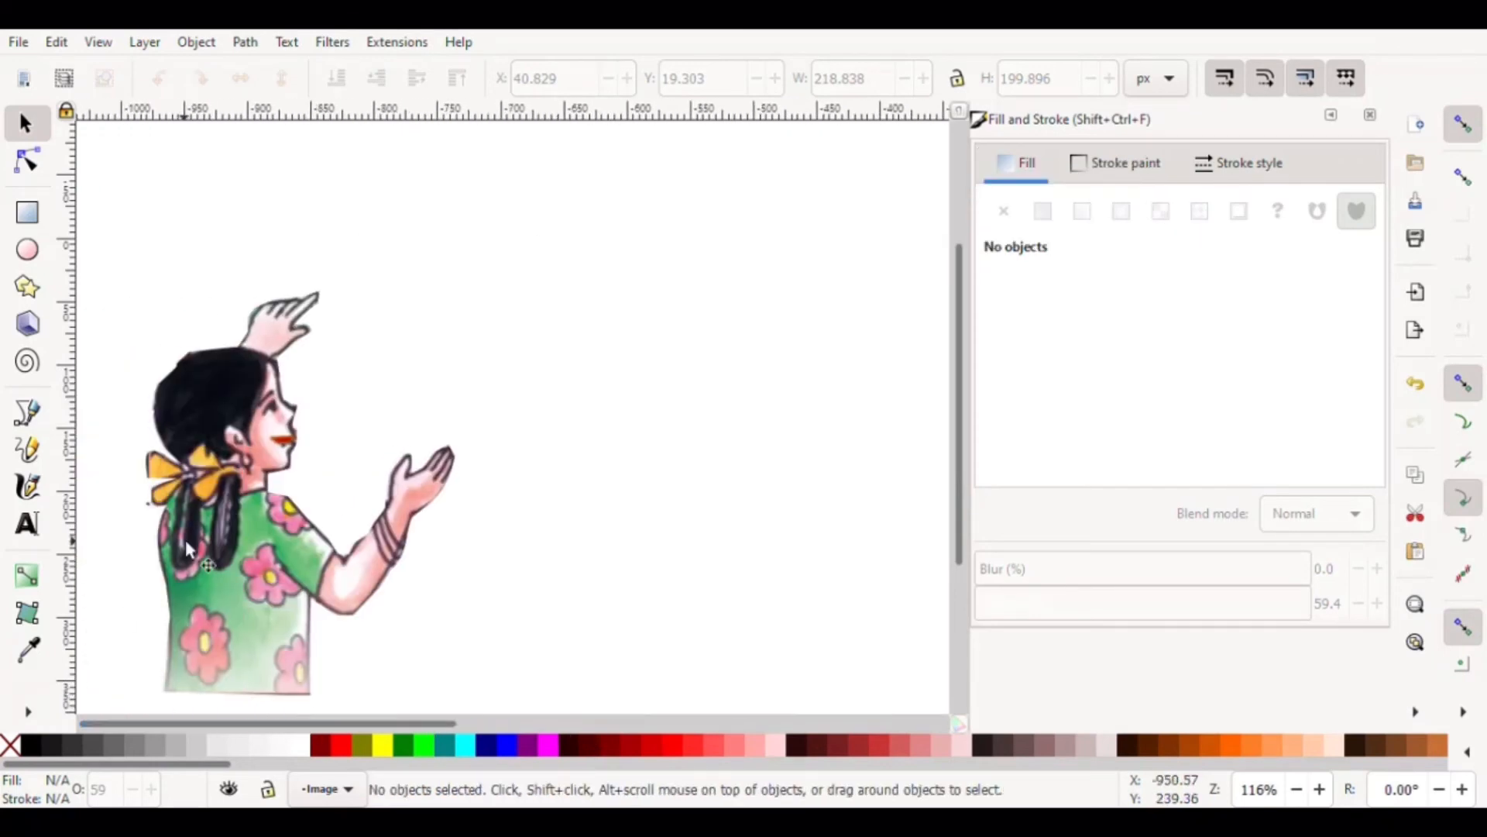
pyautogui.moveTo(189, 533); pyautogui.dragTo(924, 438)
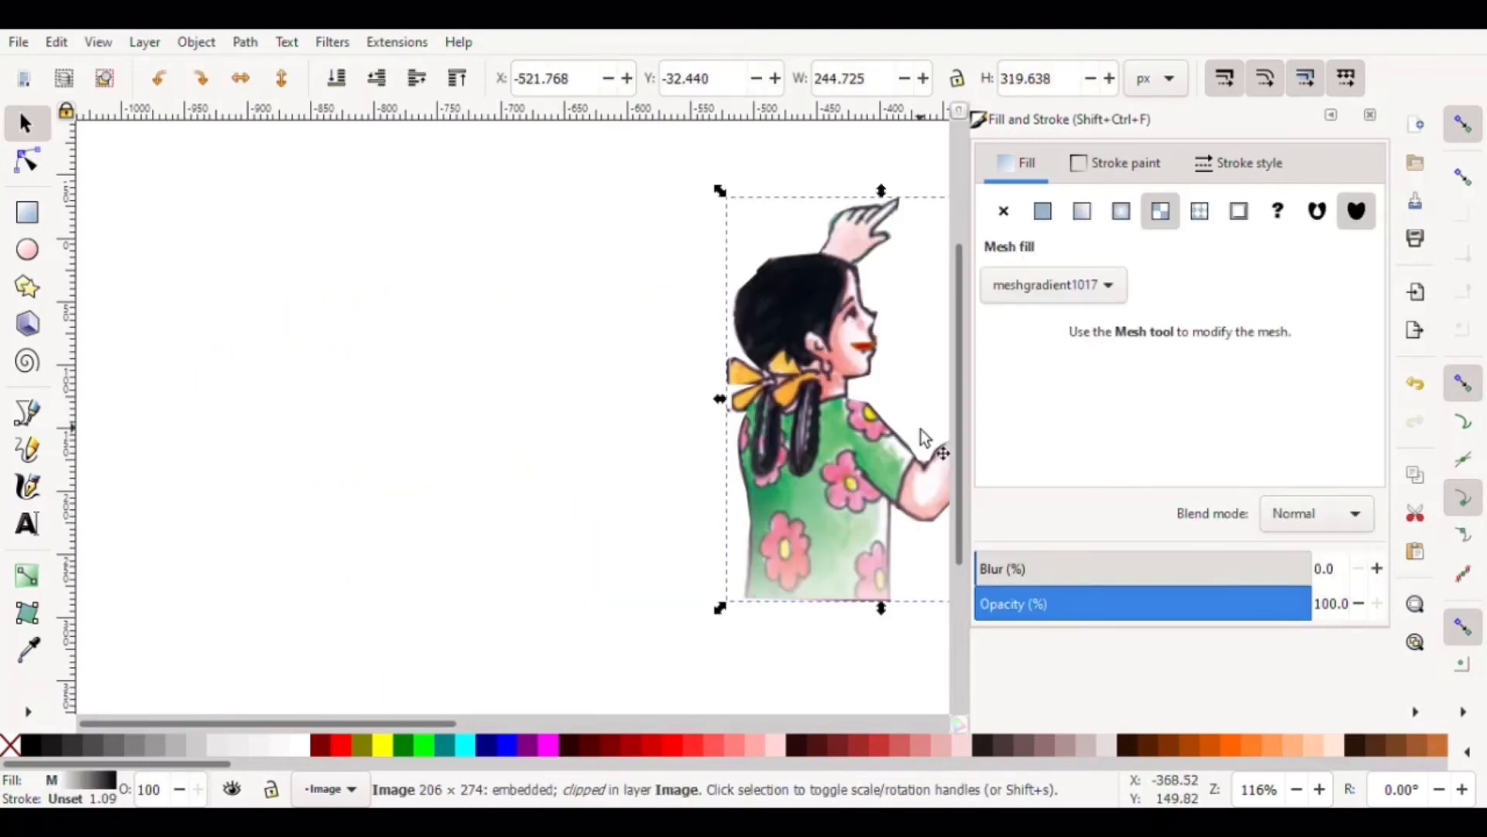
pyautogui.moveTo(401, 724); pyautogui.dragTo(660, 714)
pyautogui.moveTo(228, 423); pyautogui.dragTo(597, 516)
pyautogui.moveTo(233, 514); pyautogui.dragTo(177, 477)
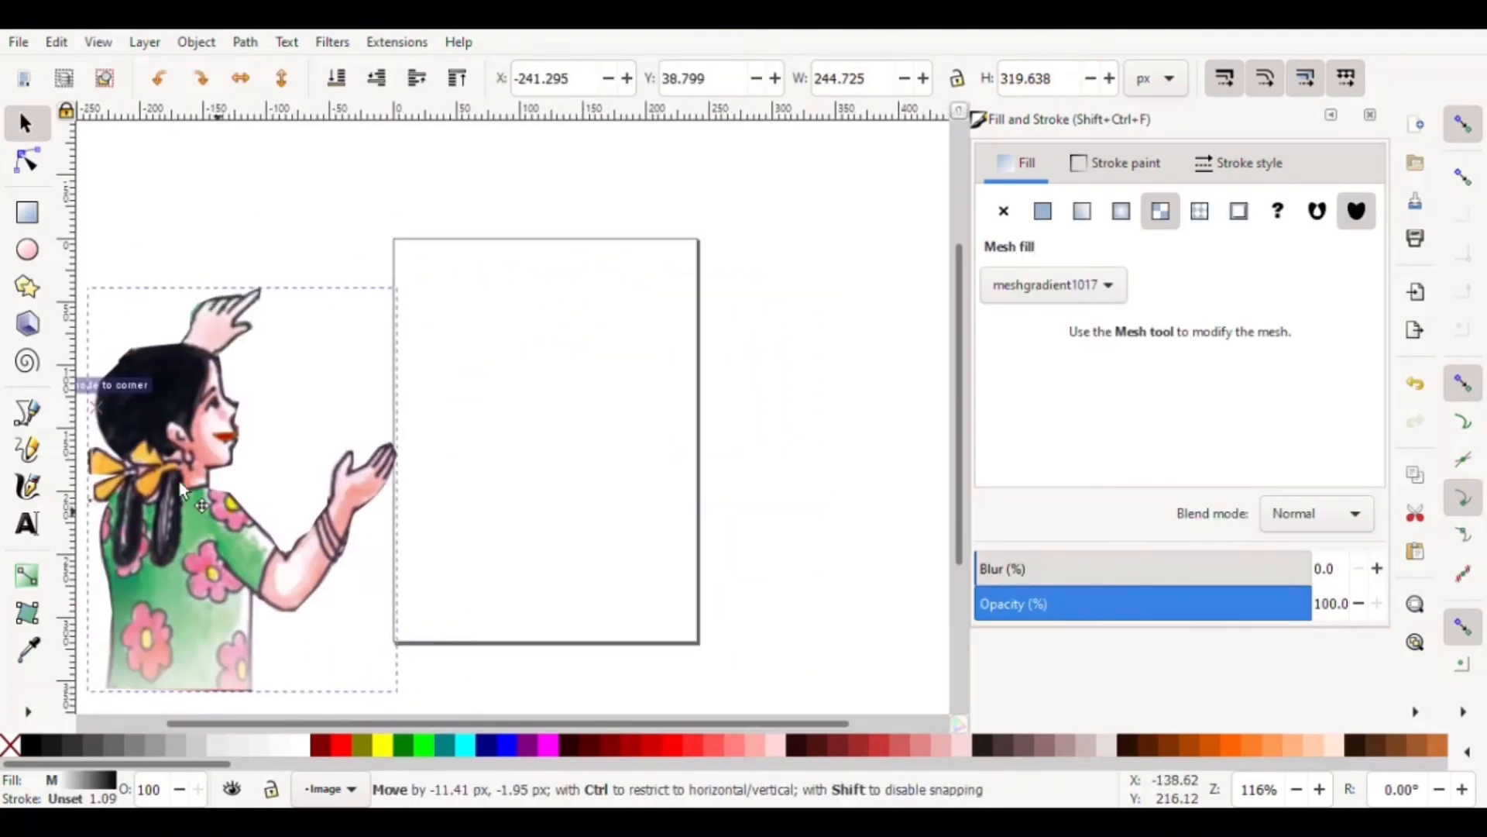
pyautogui.press('Escape')
# Draw a rectangle about 246 × 325 px covering the whole page and fill it with light pink, RGB 255, 128, 128
pyautogui.press('r')
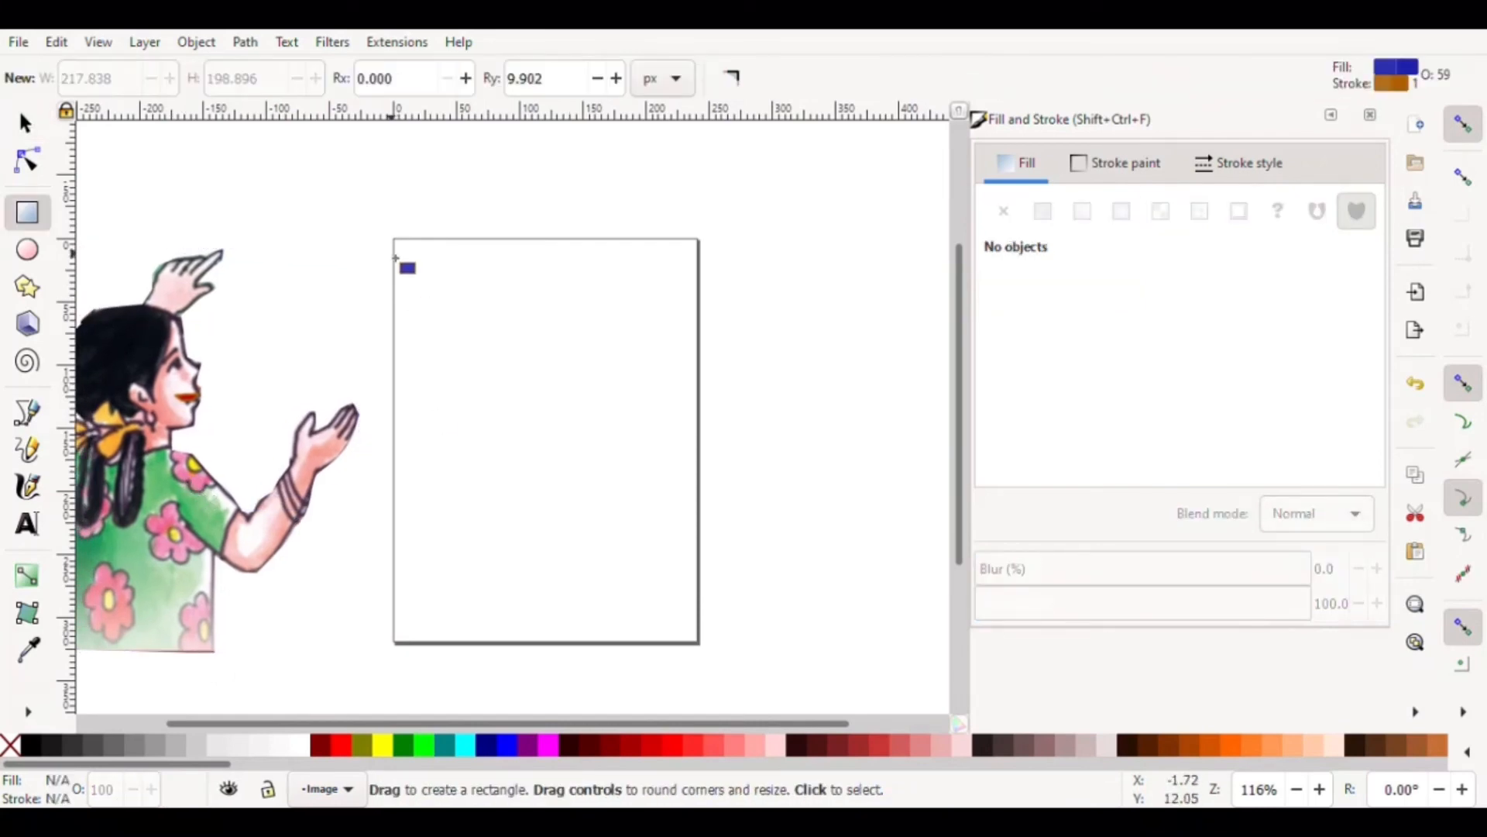
pyautogui.moveTo(428, 286); pyautogui.dragTo(699, 643)
pyautogui.press('n')
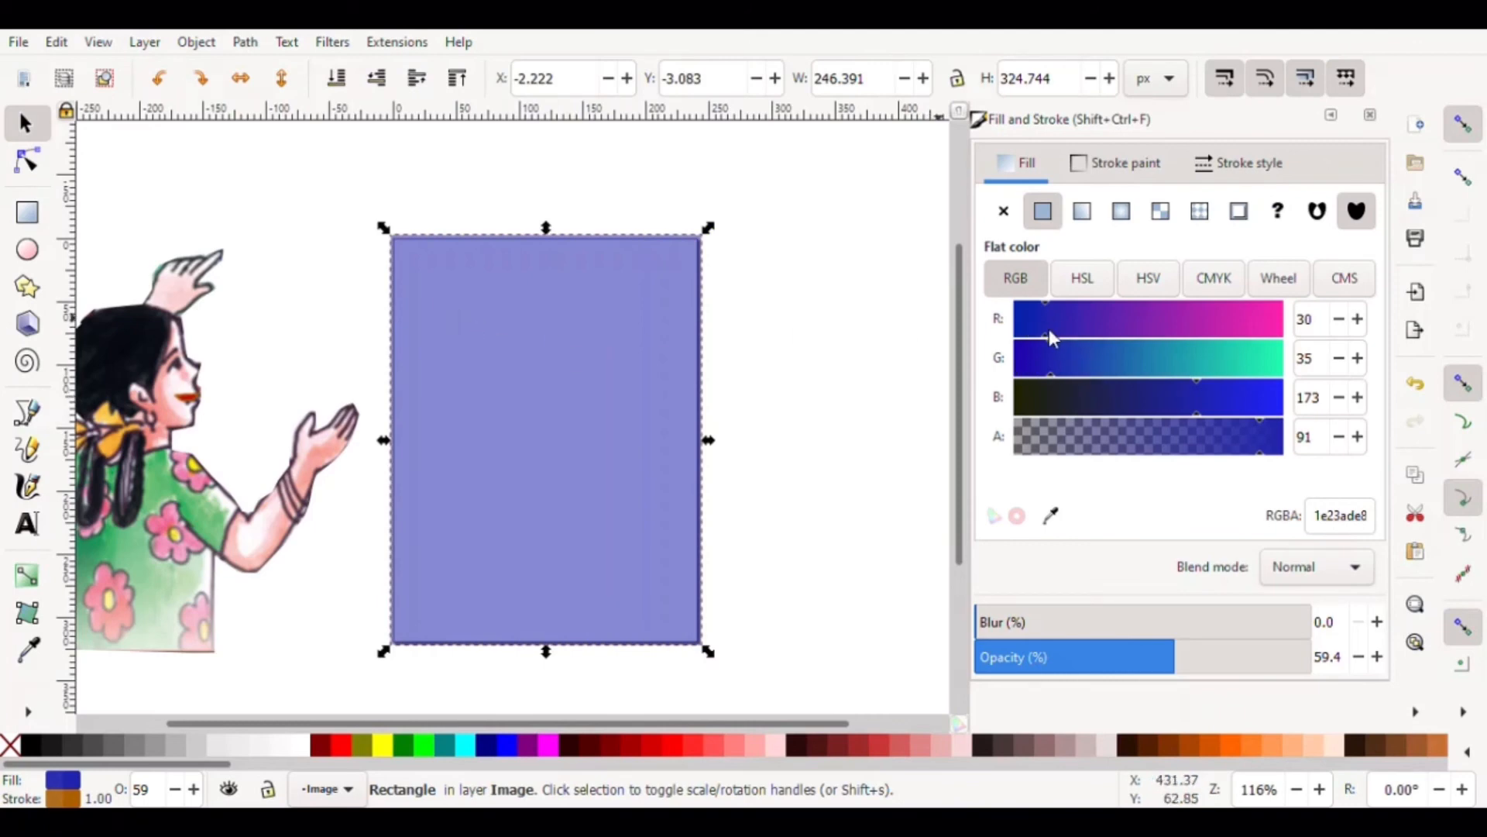
pyautogui.moveTo(1047, 337); pyautogui.dragTo(1183, 336)
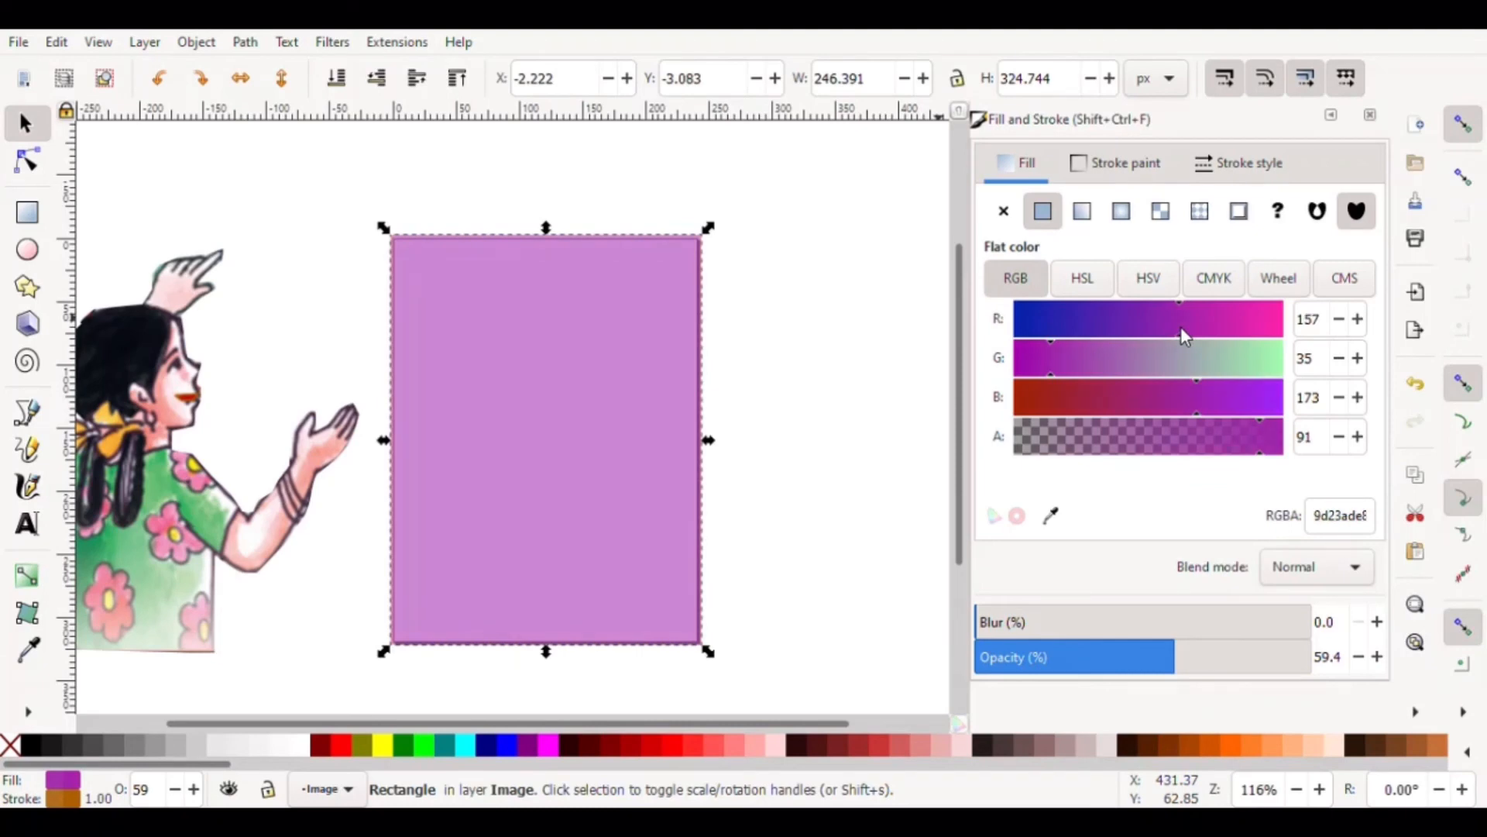
pyautogui.click(732, 742)
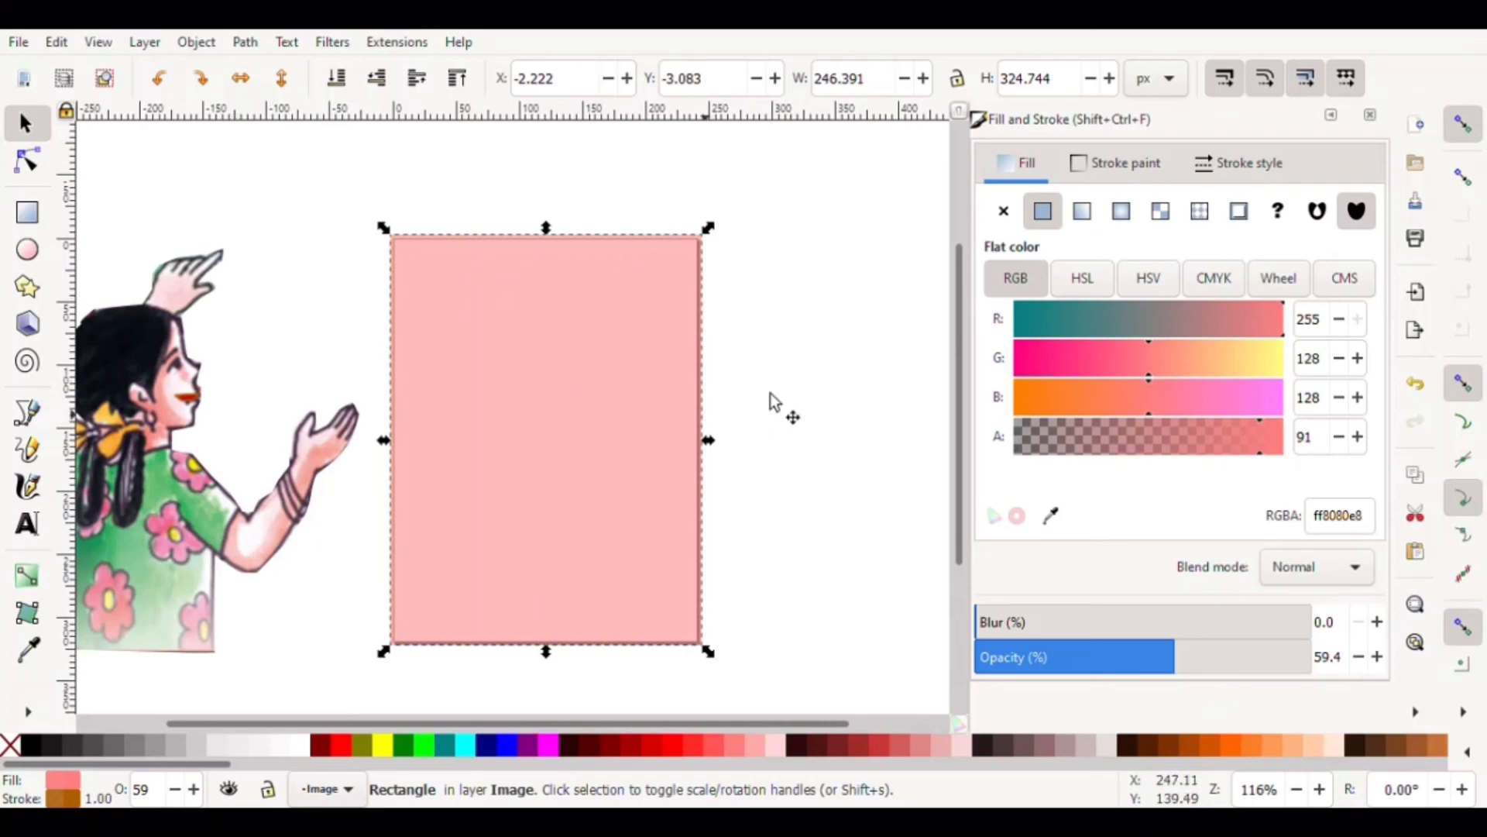
# Move the girl picture onto the pink rectangle so it sits within the page's width
pyautogui.click(184, 515)
pyautogui.moveTo(185, 515); pyautogui.dragTo(408, 513)
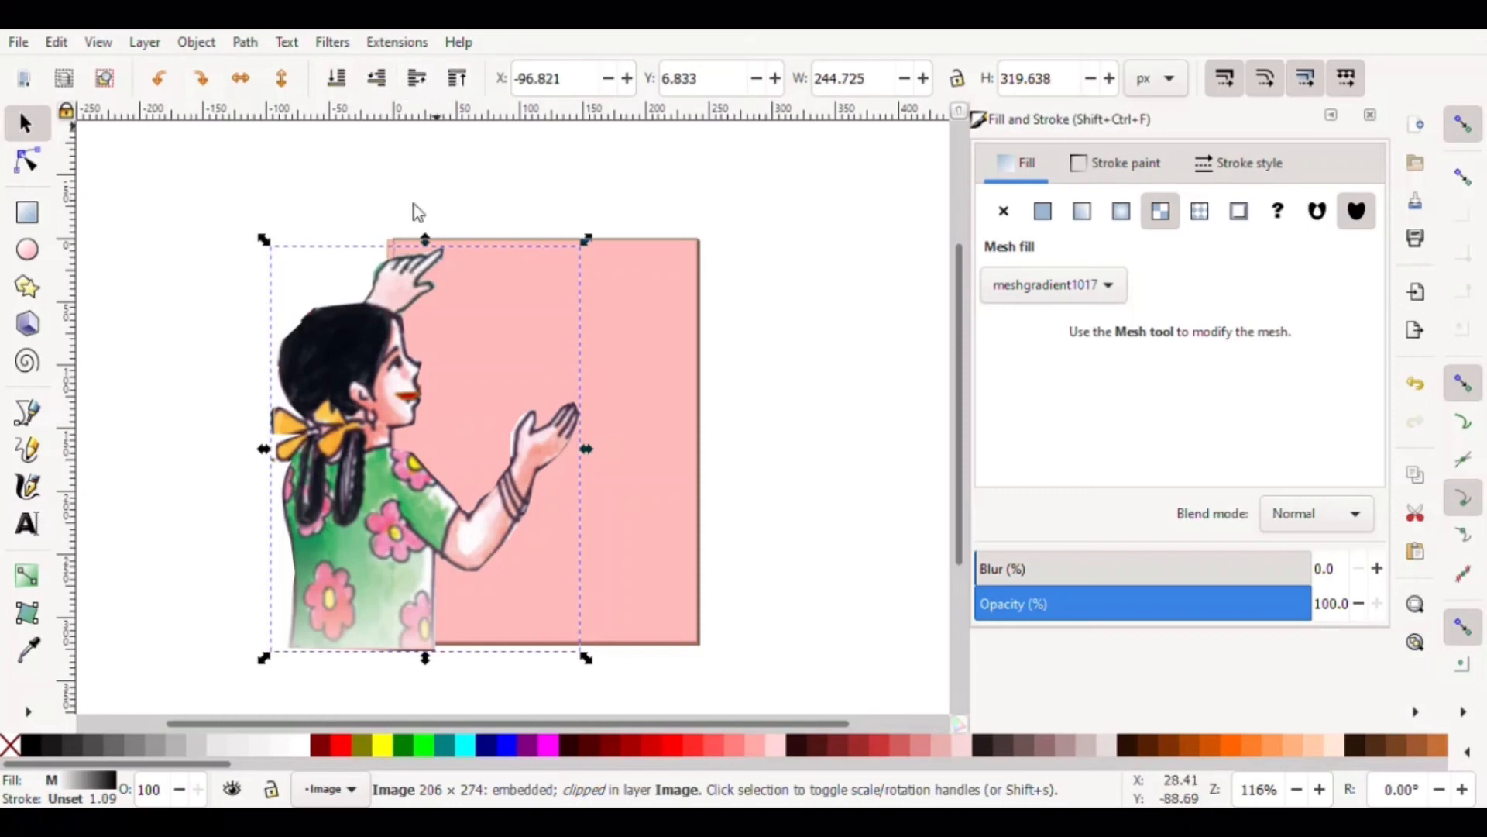
pyautogui.moveTo(368, 359); pyautogui.dragTo(450, 347)
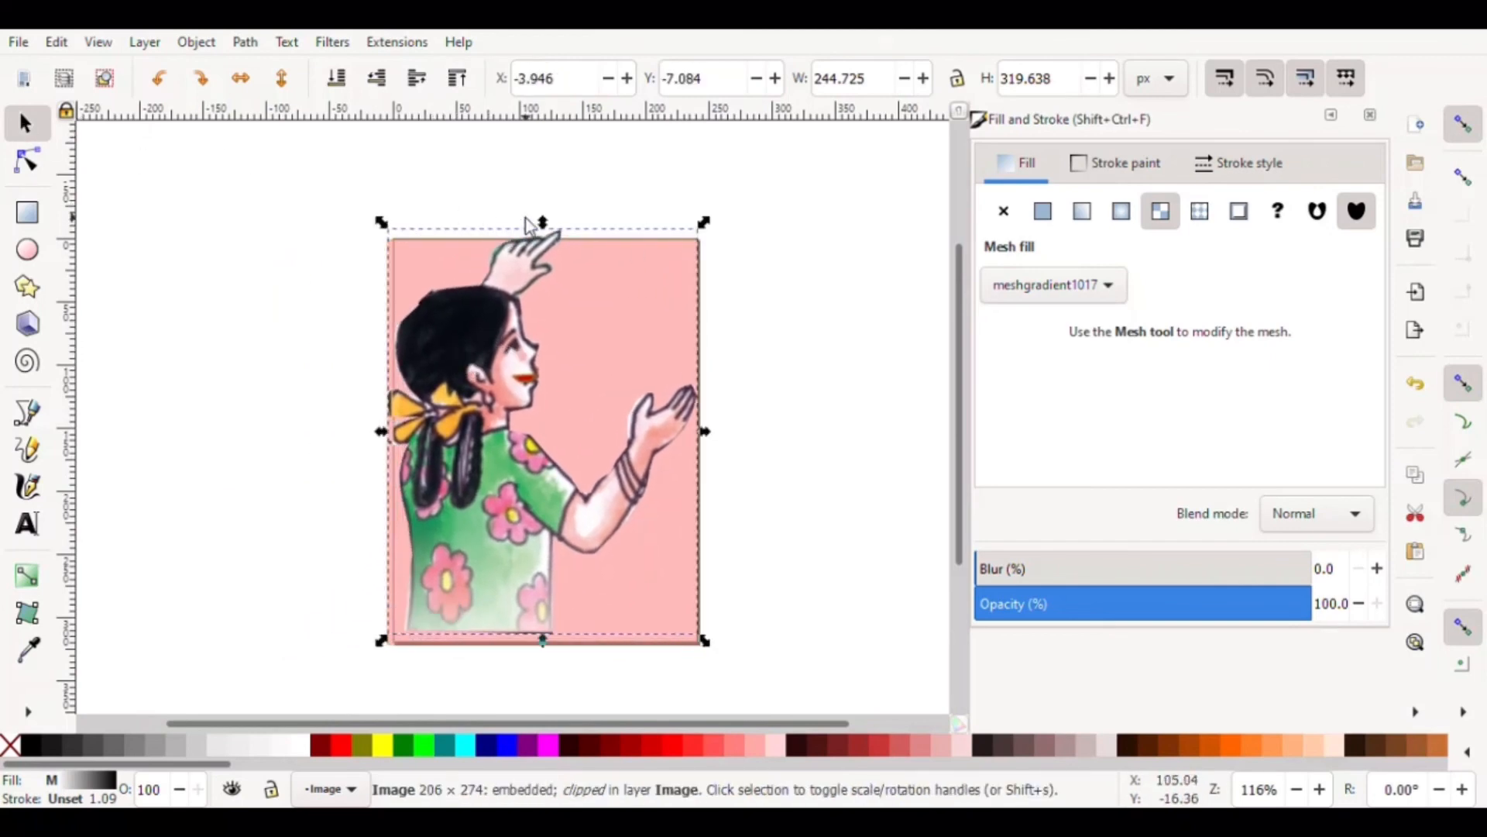
# Shrink the girl picture and place it in the lower-left corner of the pink rectangle
pyautogui.moveTo(542, 222); pyautogui.dragTo(542, 363)
pyautogui.moveTo(699, 504); pyautogui.dragTo(642, 504)
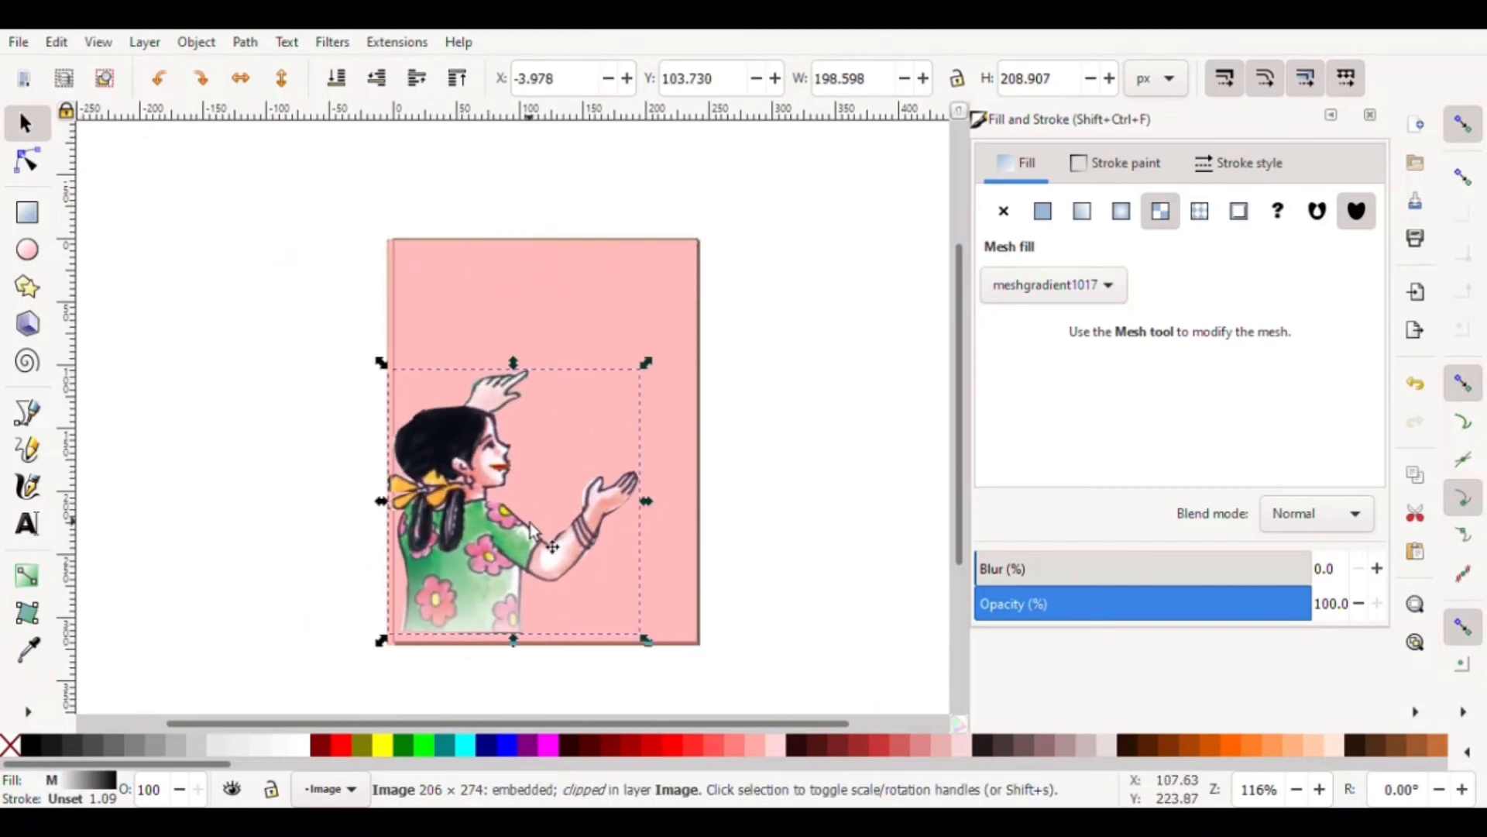
pyautogui.moveTo(645, 363); pyautogui.dragTo(616, 391)
pyautogui.moveTo(406, 462); pyautogui.dragTo(406, 467)
# Draw a rectangle about 111 × 129 px on the pink background, between the girl's raised hands
pyautogui.click(571, 367)
pyautogui.press('r')
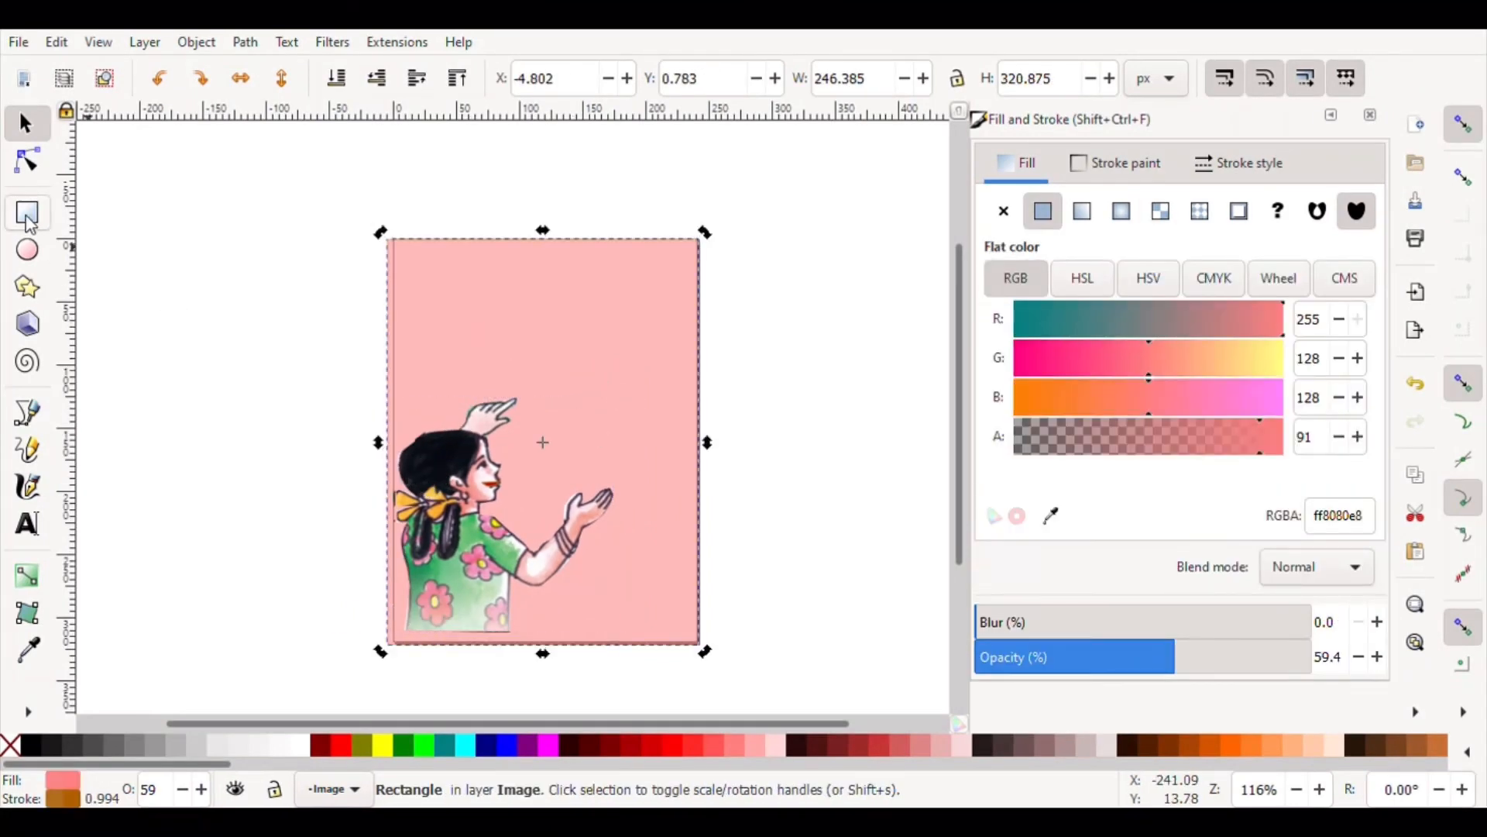
pyautogui.moveTo(529, 323); pyautogui.dragTo(663, 489)
pyautogui.moveTo(529, 323); pyautogui.dragTo(519, 324)
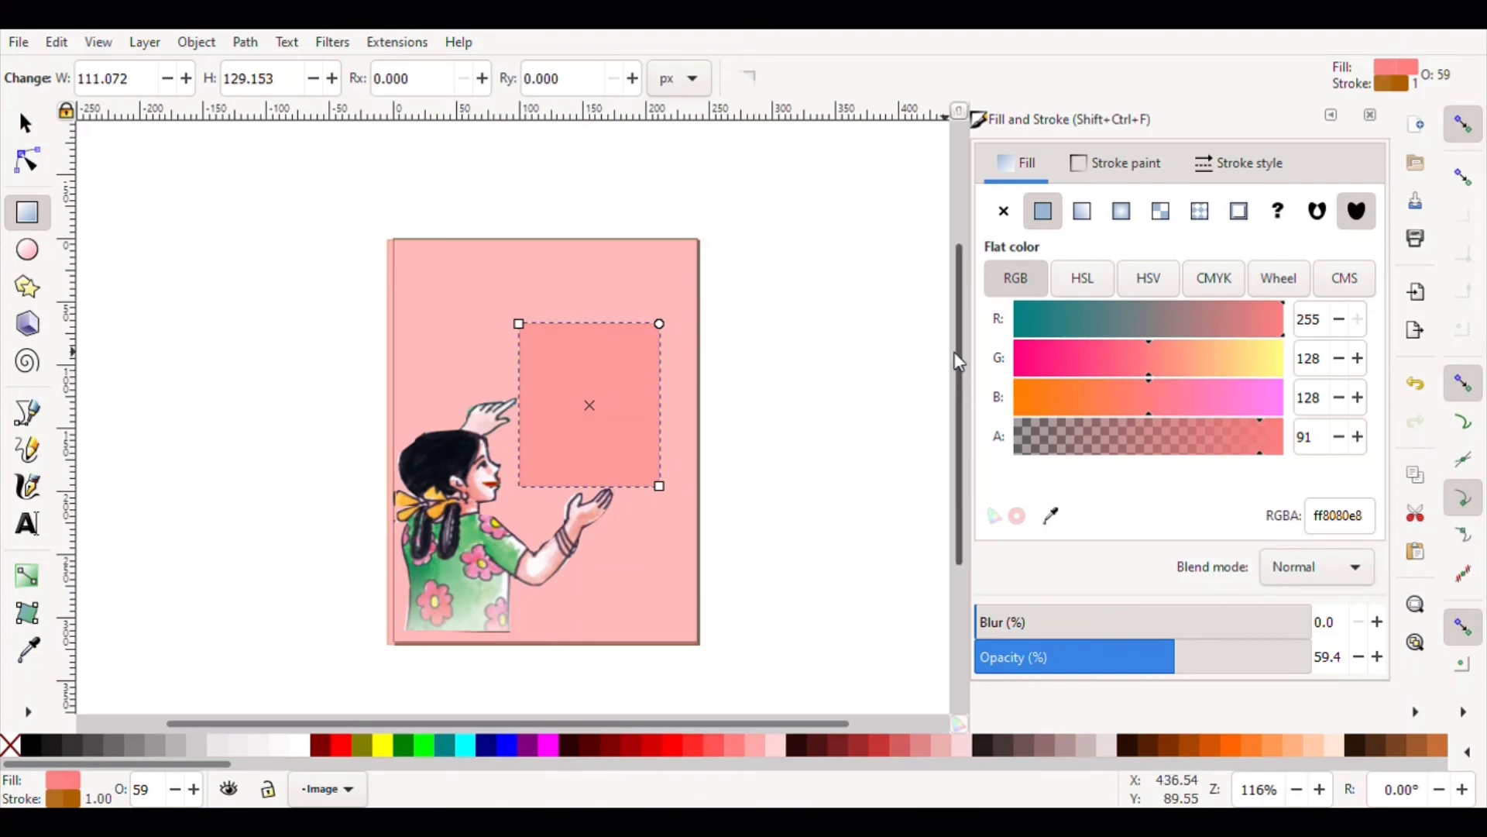
# Fill the small rectangle with purple, RGB 58, 32, 202, and alpha 98
pyautogui.click(1048, 358)
pyautogui.click(1076, 318)
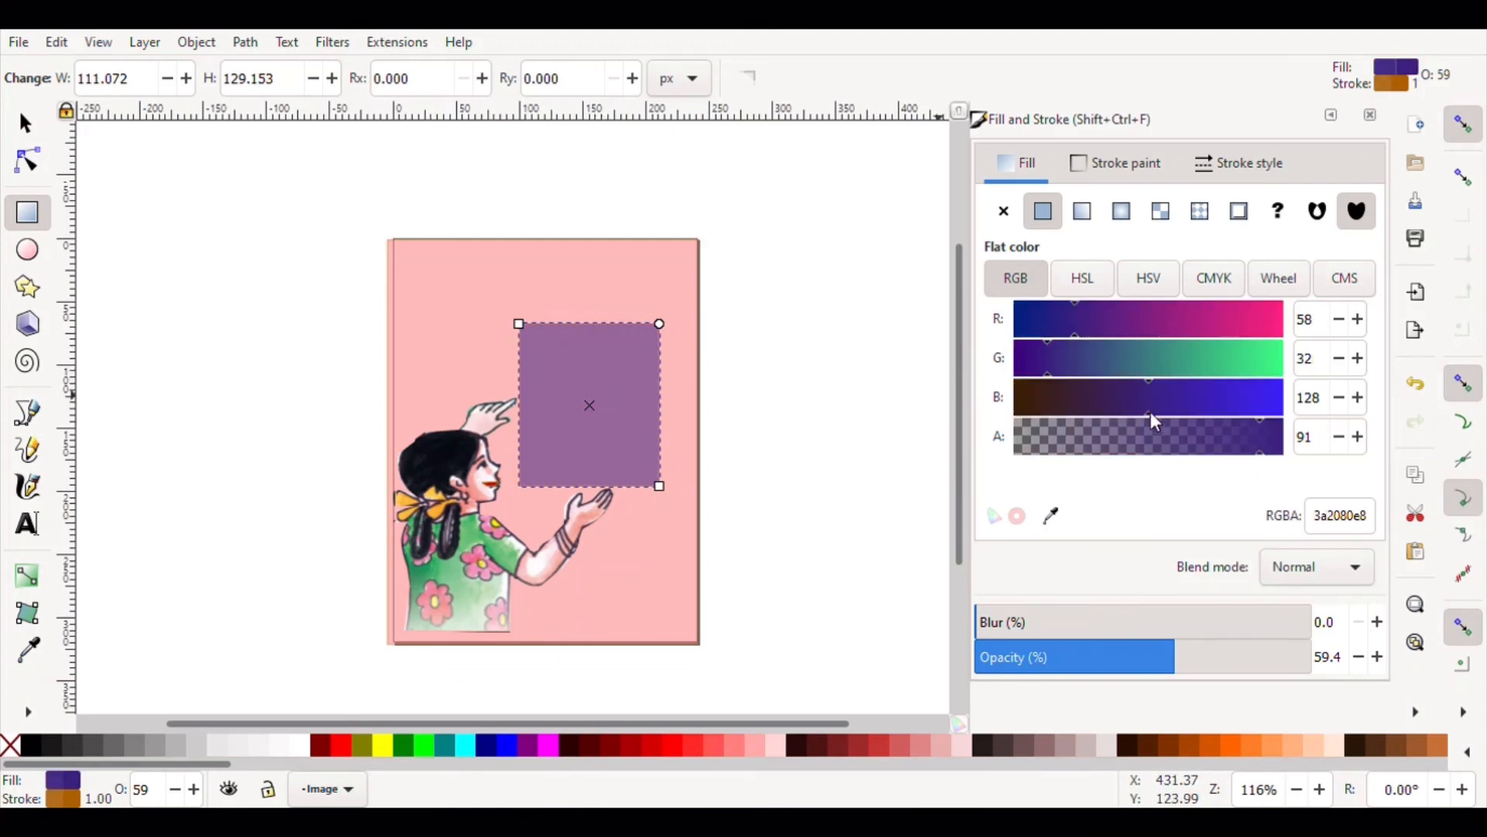
pyautogui.click(1278, 451)
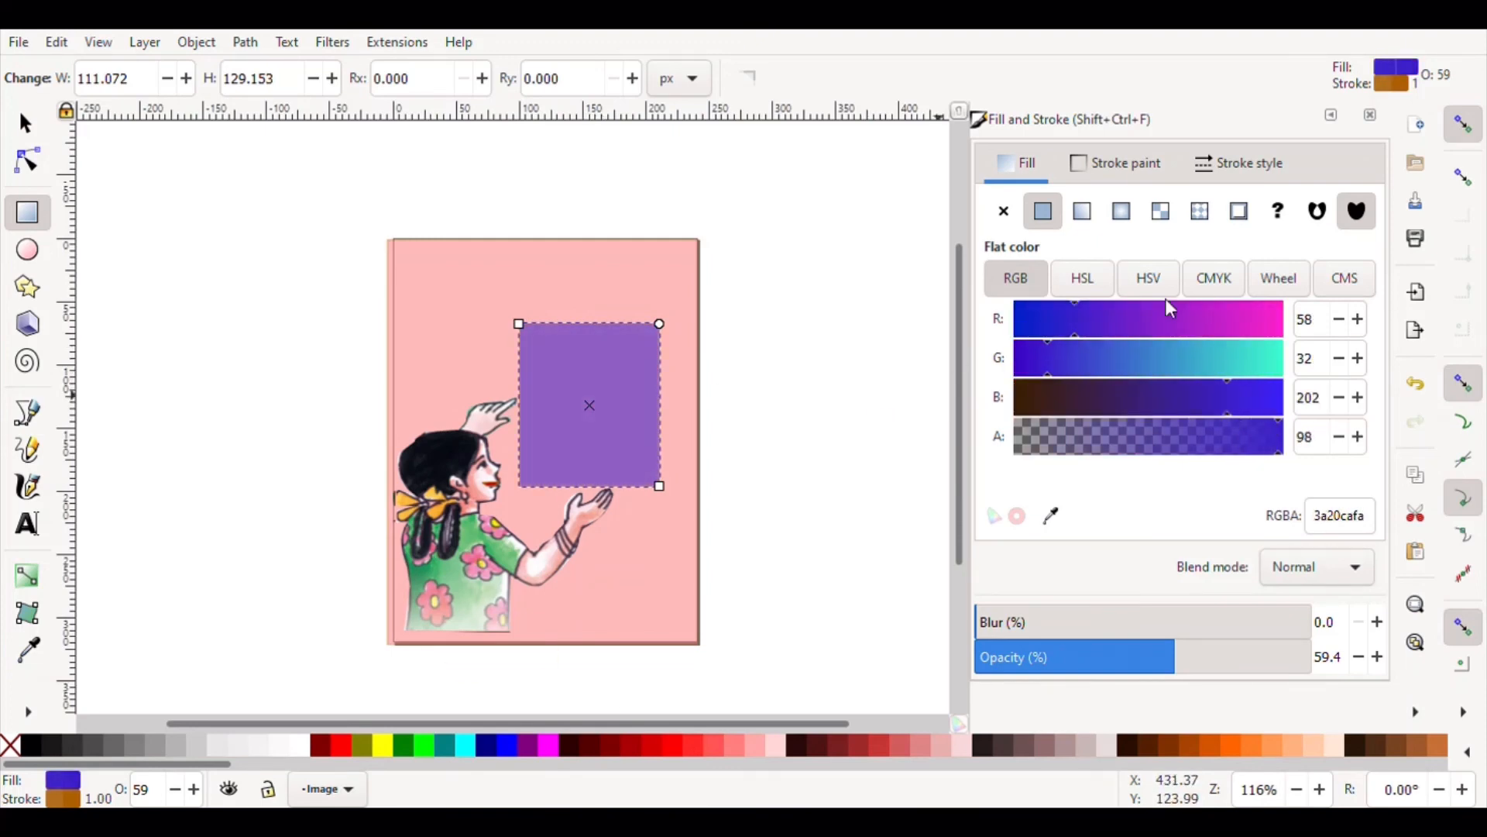
# Add the heading text "WELCOME" near the upper edge of the pink background
pyautogui.click(453, 285)
pyautogui.press('t')
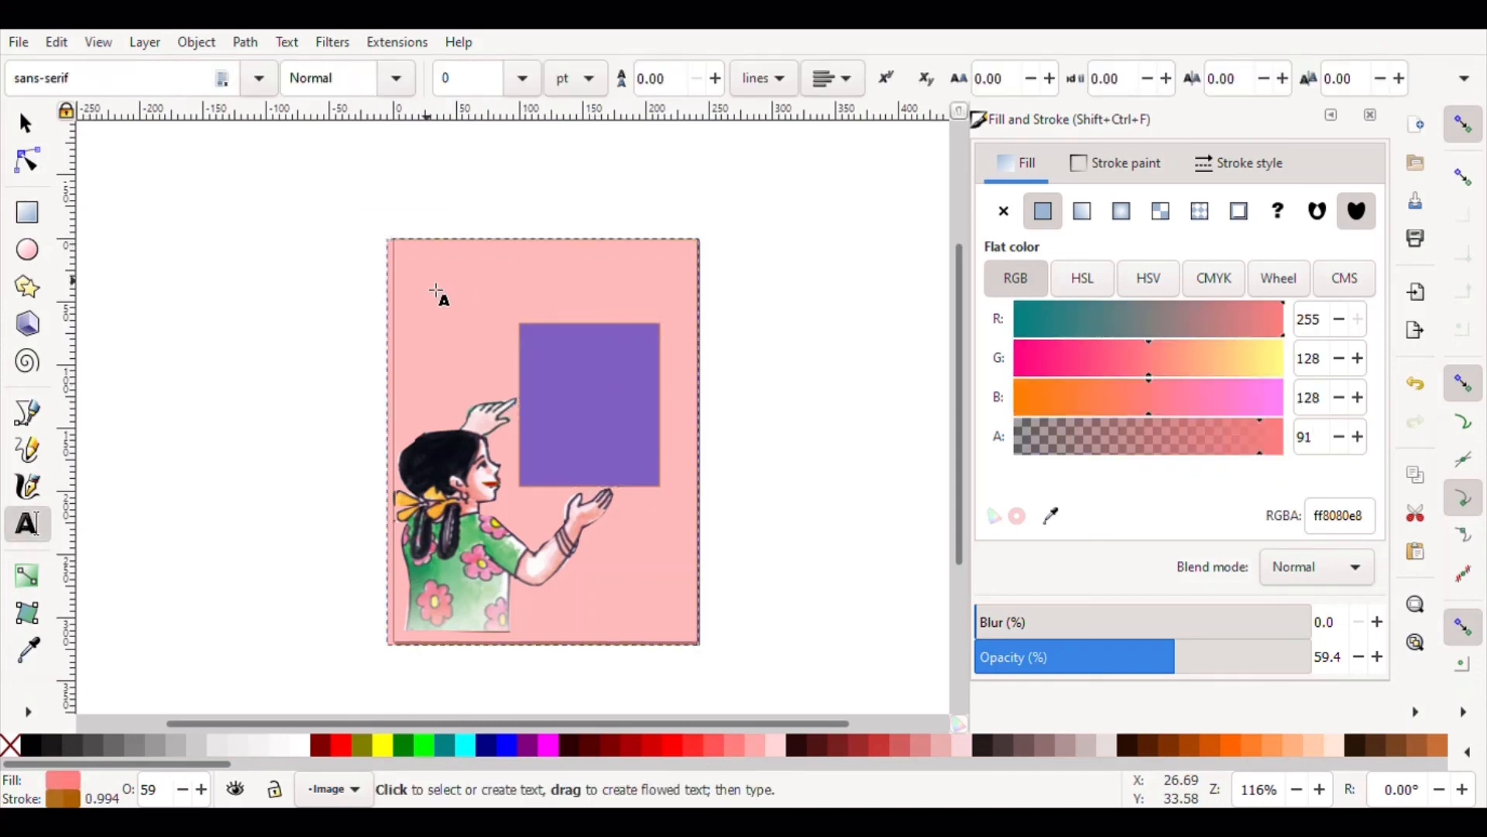
pyautogui.click(435, 288)
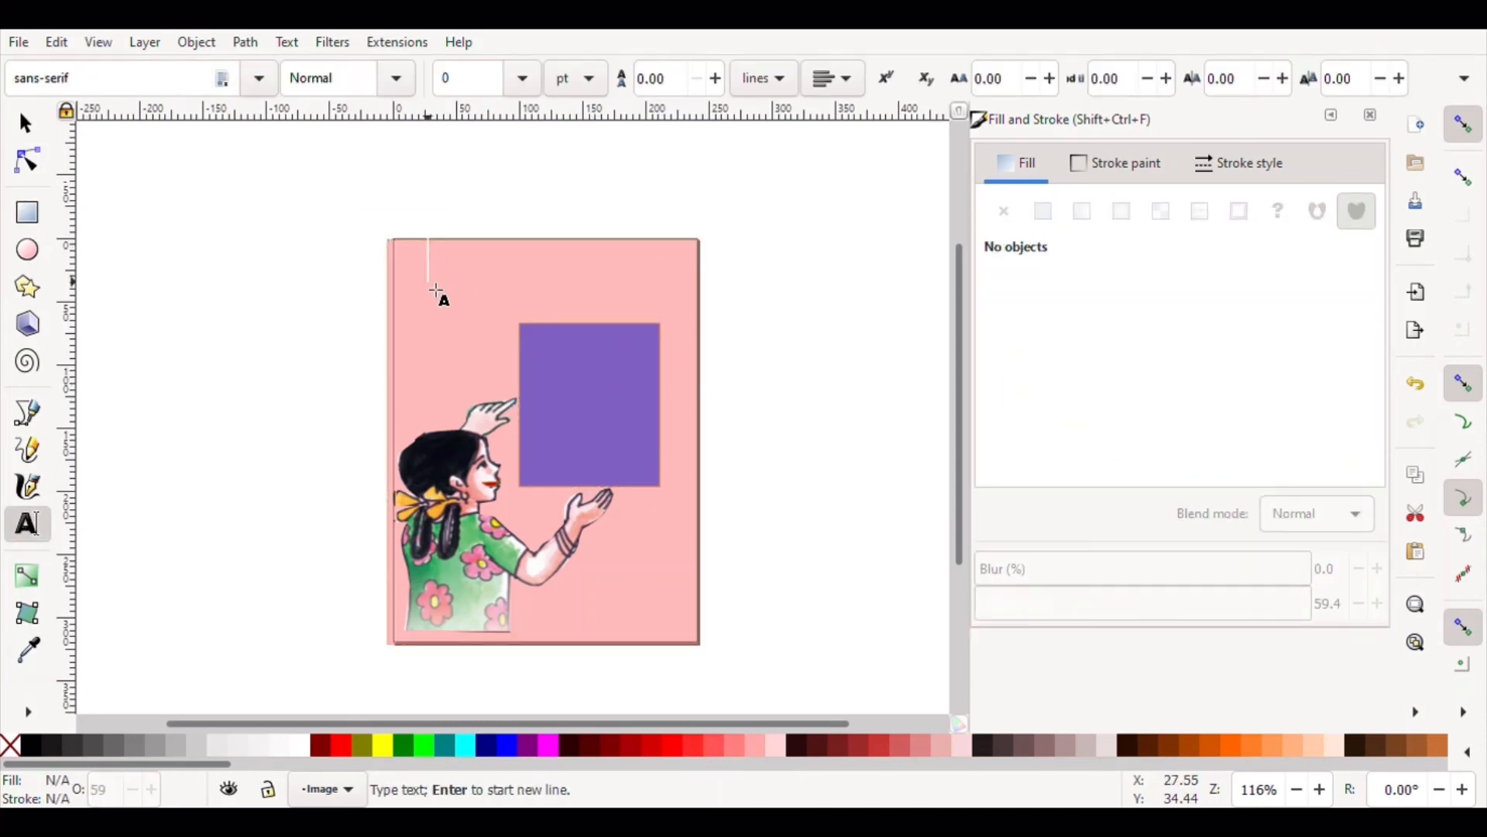
pyautogui.write('WELCOME')
# Try several palette colours on the WELCOME heading and settle on dark red, aa0000
pyautogui.moveTo(441, 293); pyautogui.dragTo(494, 283)
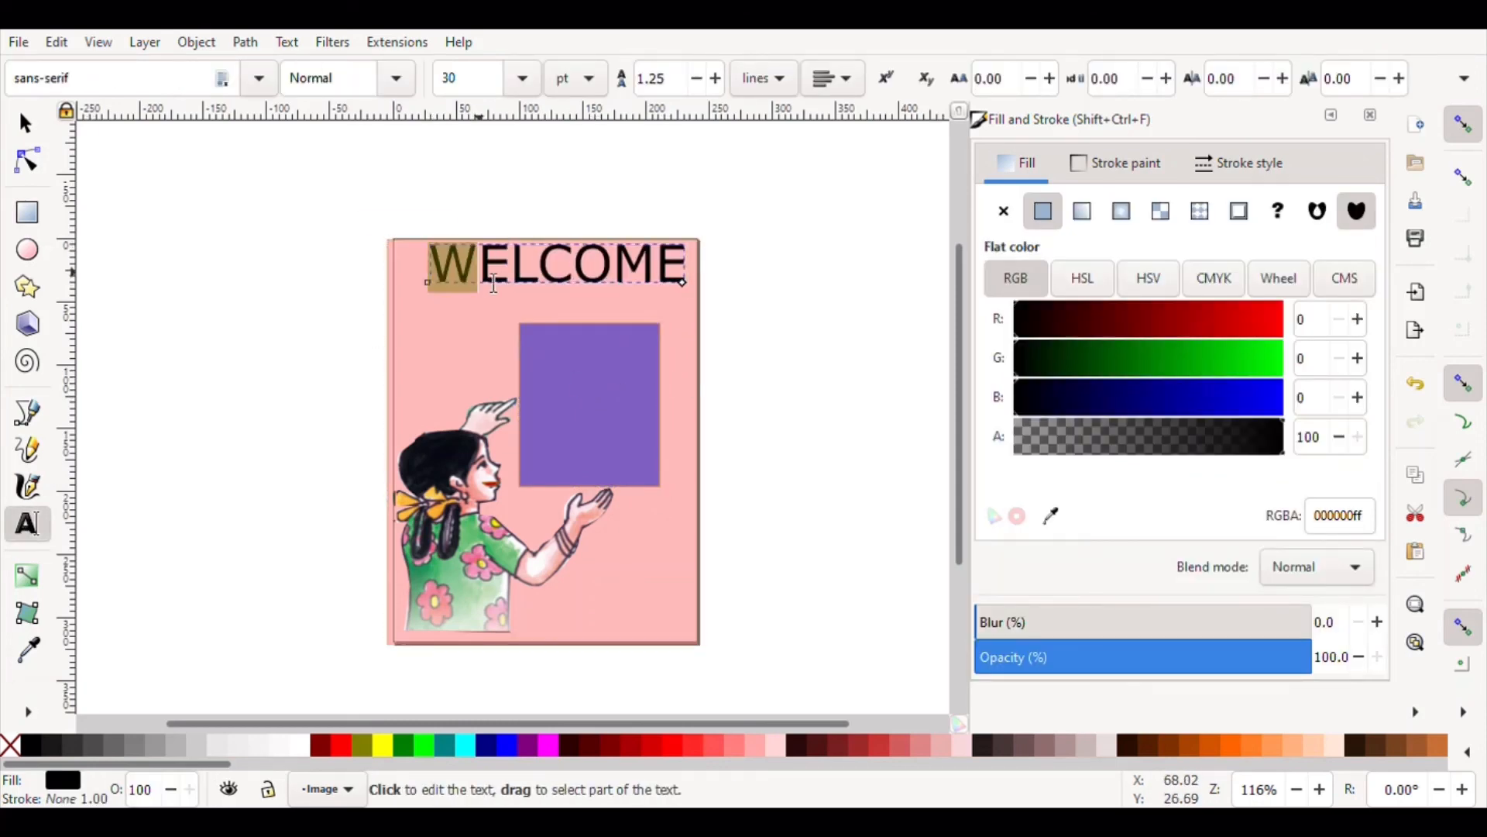
pyautogui.click(589, 745)
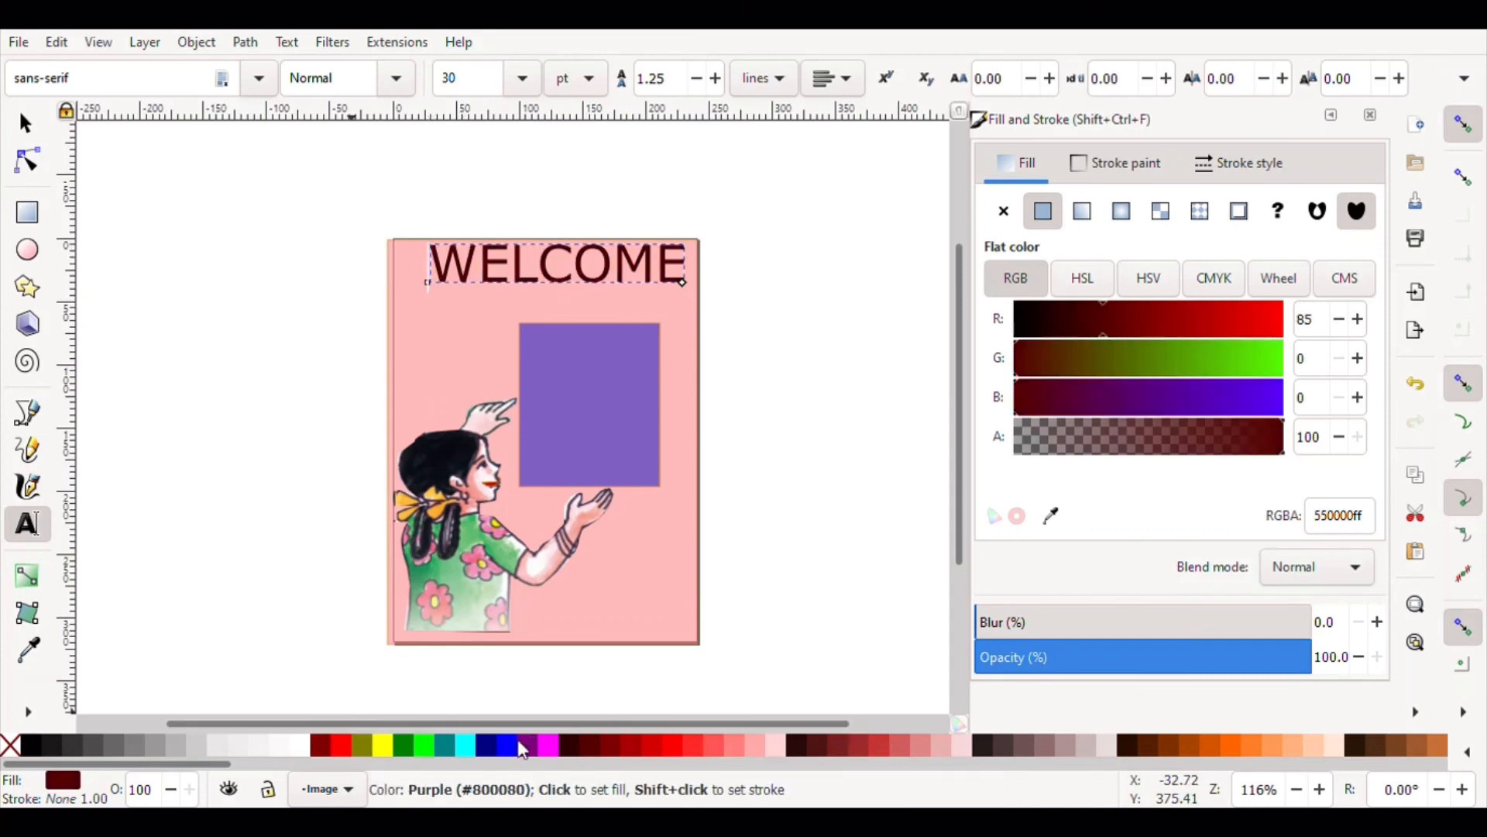
pyautogui.click(487, 745)
pyautogui.click(425, 745)
pyautogui.click(342, 745)
pyautogui.click(591, 748)
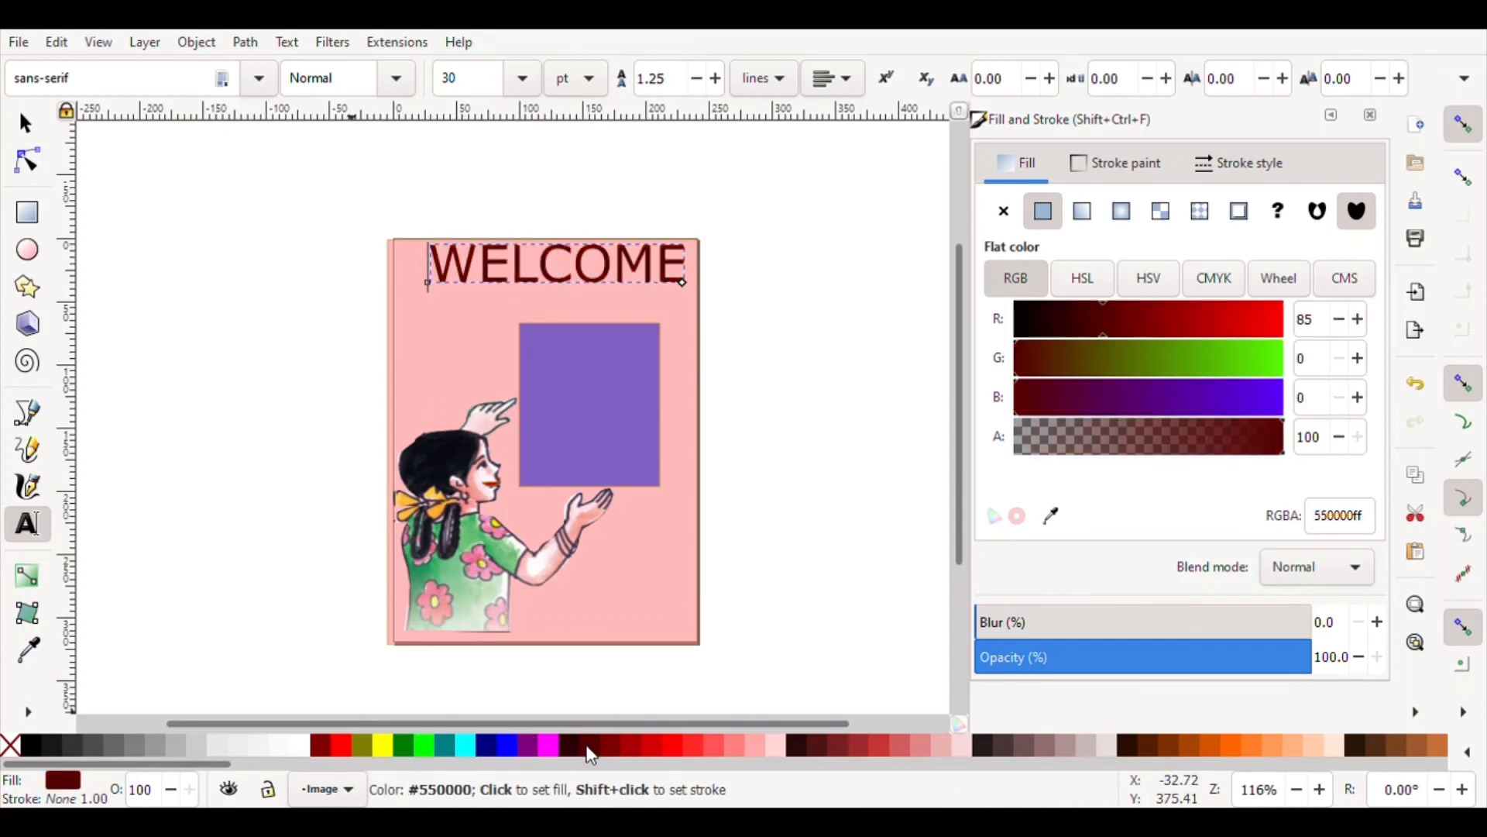
pyautogui.click(624, 747)
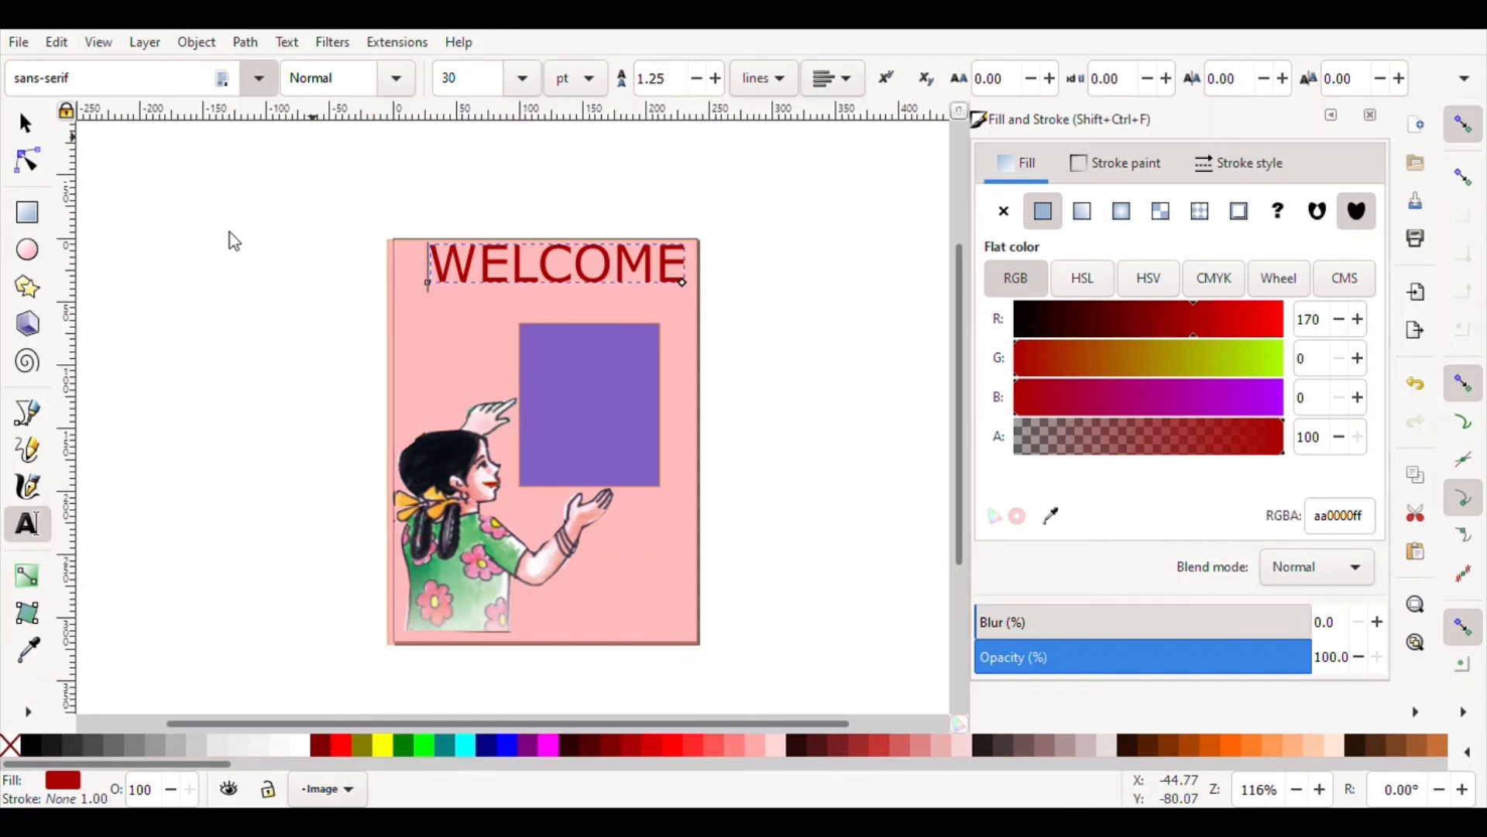
# Try Britannic Bold on the WELCOME heading, then set it in Comic Sans MS at 36 pt
pyautogui.click(220, 182)
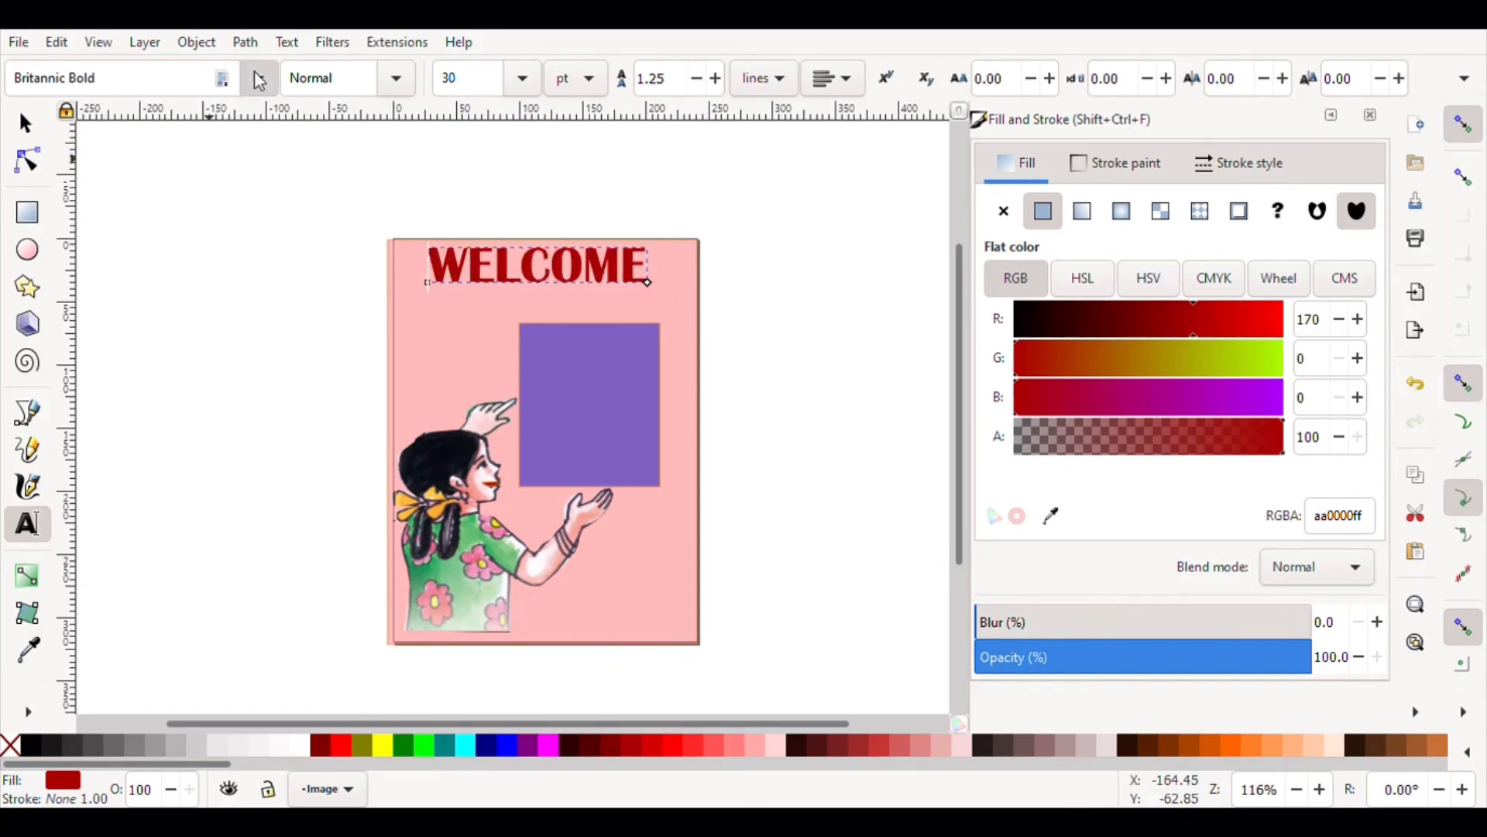
pyautogui.click(81, 616)
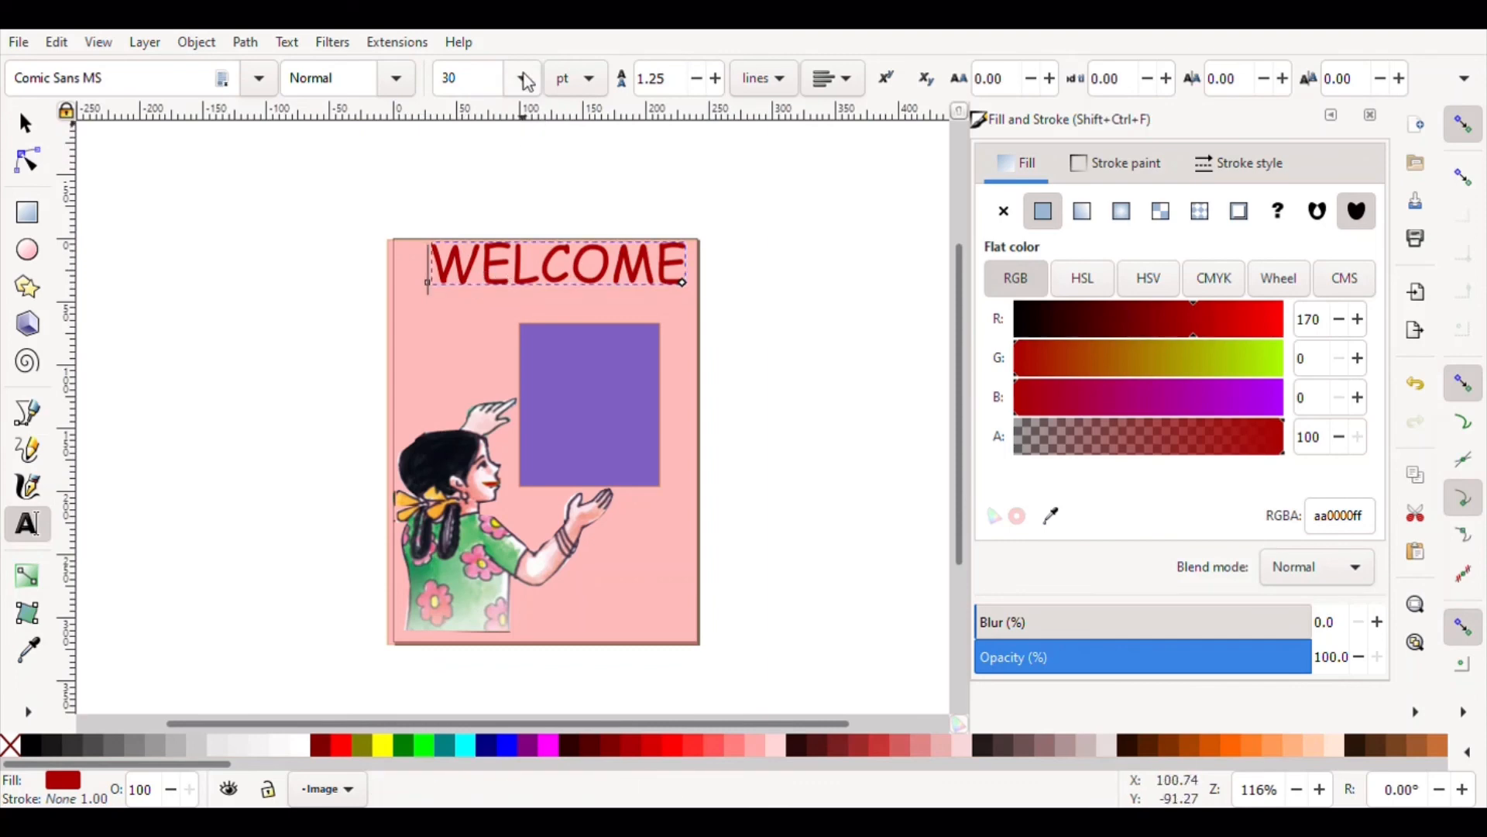
pyautogui.click(462, 578)
# Move the WELCOME heading onto the page's upper area and shrink it to fit within the page's width
pyautogui.press('F1')
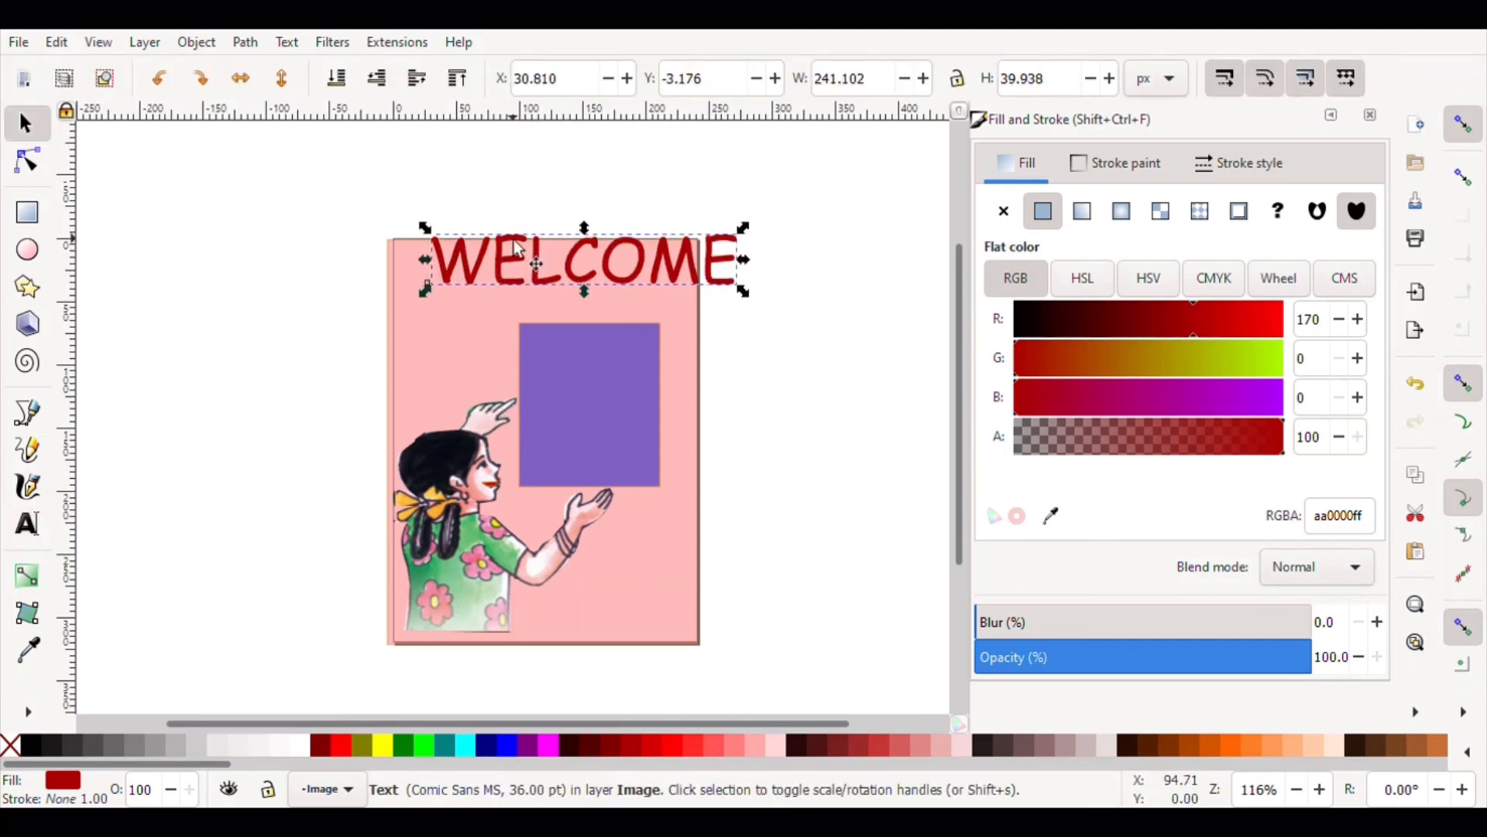
pyautogui.moveTo(507, 256); pyautogui.dragTo(470, 269)
pyautogui.moveTo(702, 272); pyautogui.dragTo(696, 276)
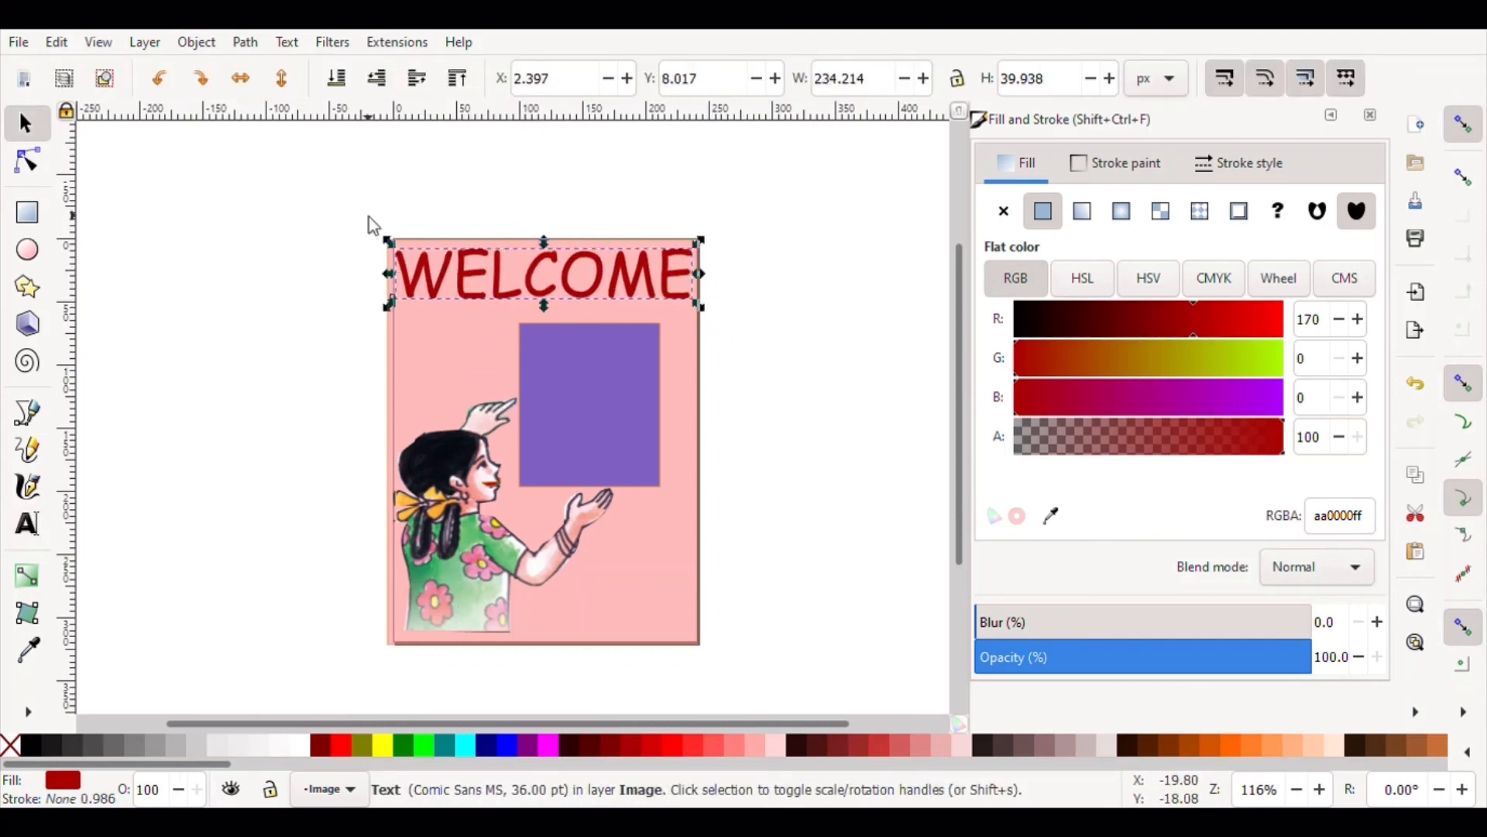
pyautogui.moveTo(391, 245); pyautogui.dragTo(404, 252)
pyautogui.moveTo(697, 277); pyautogui.dragTo(692, 299)
# Add the three-line text "Happy / Girl / Child day" on the purple rectangle
pyautogui.press('t')
pyautogui.click(551, 358)
pyautogui.write('Happy')
pyautogui.press('Return')
pyautogui.write('Girl')
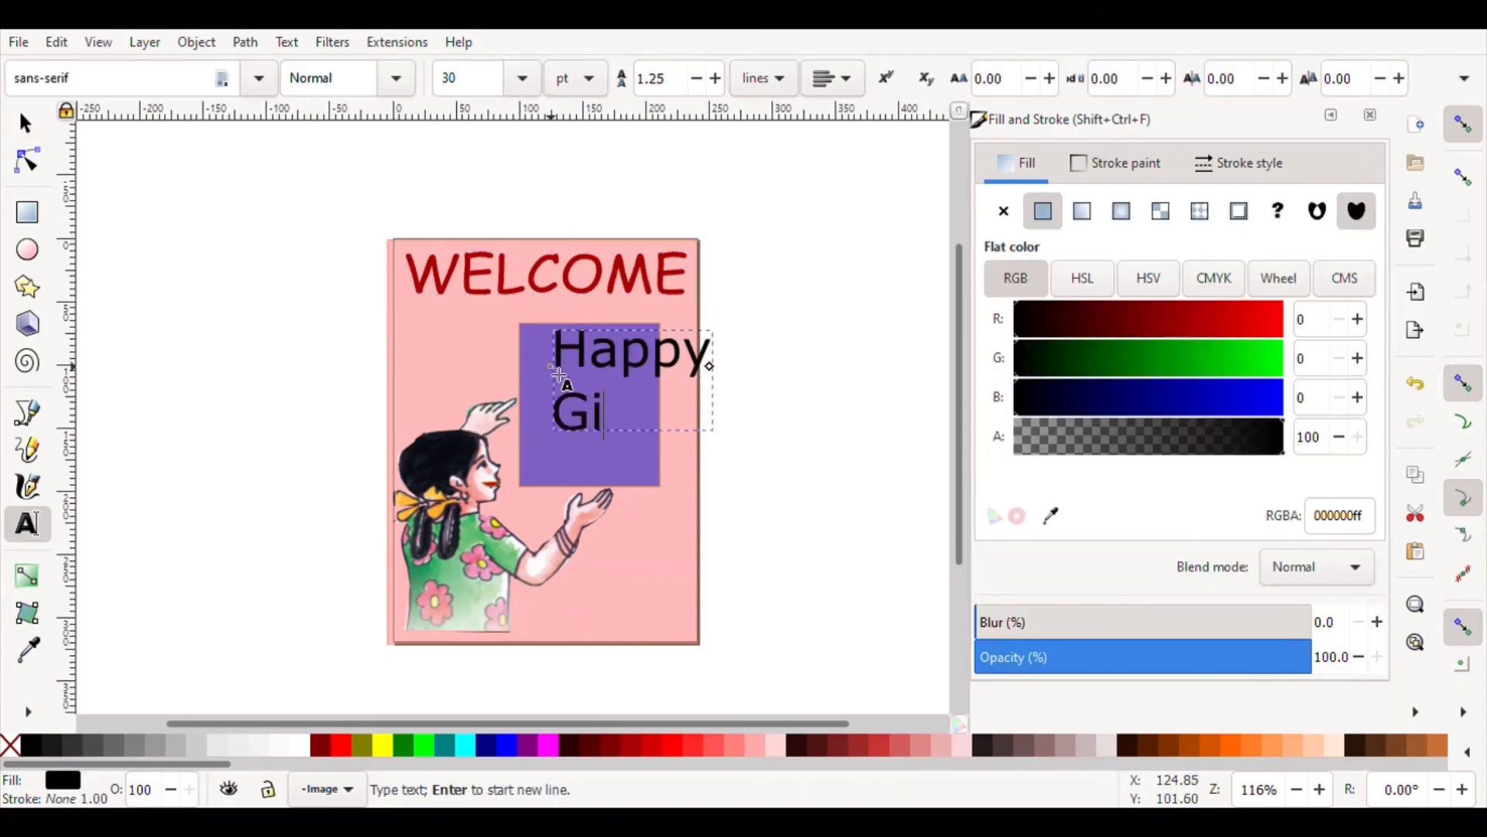
pyautogui.press('Return')
pyautogui.write('Child day')
pyautogui.press('Escape')
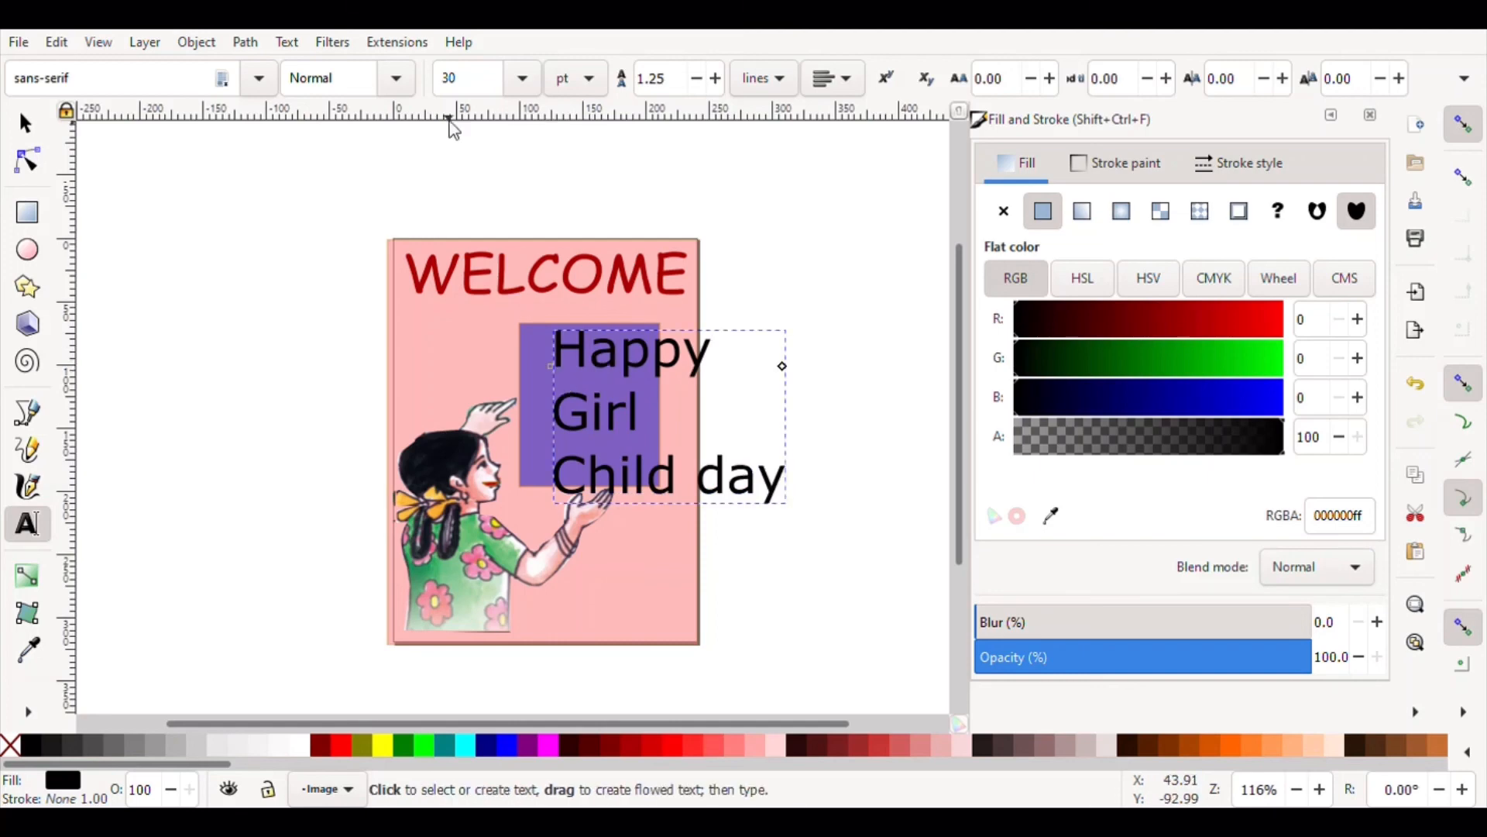
# Set the three-line text to 20 pt and reposition and narrow it to fit within the purple rectangle
pyautogui.click(479, 287)
pyautogui.click(522, 78)
pyautogui.click(494, 294)
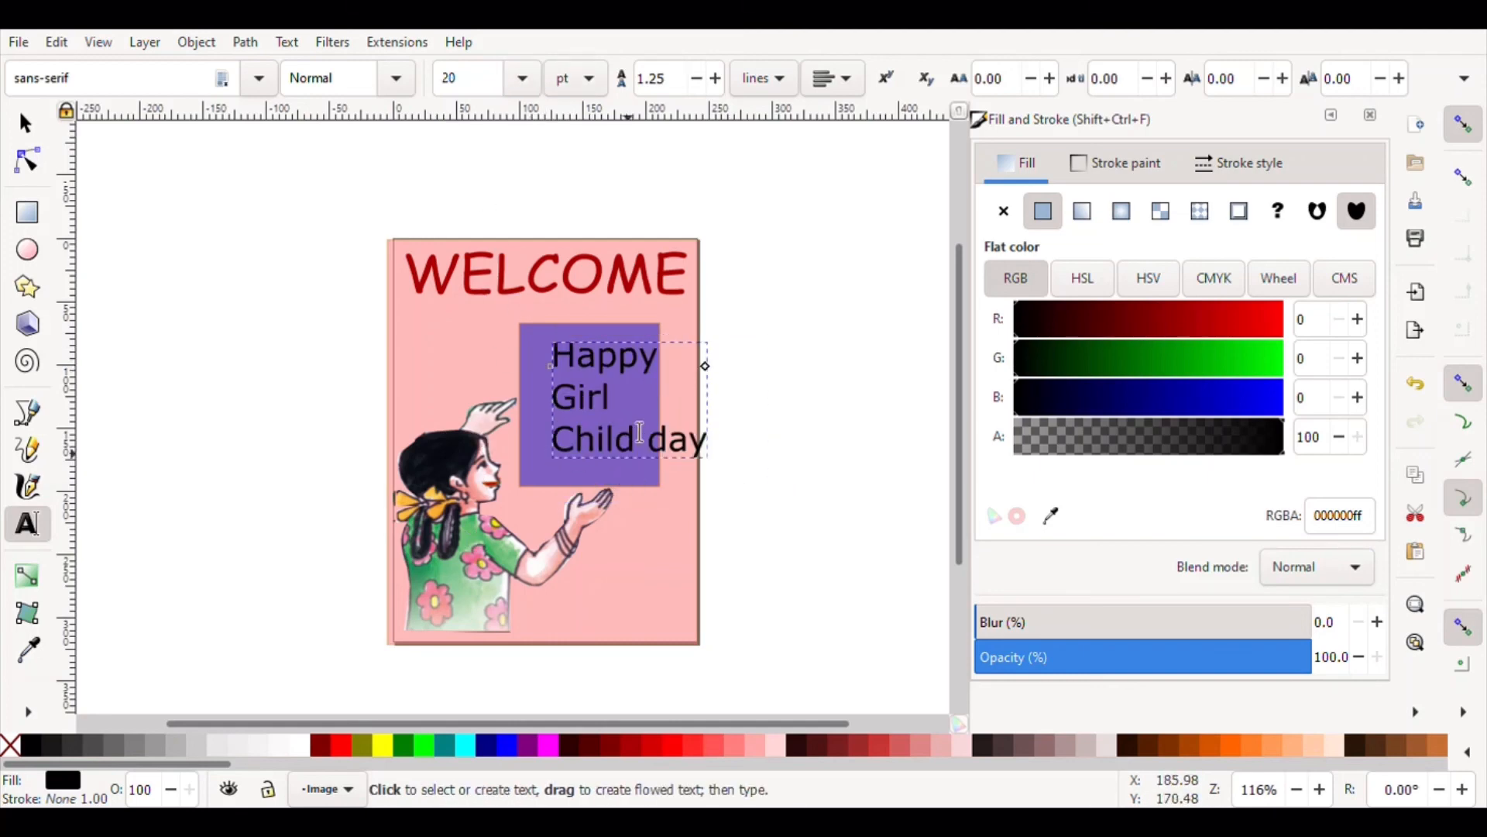
pyautogui.click(25, 123)
pyautogui.moveTo(714, 400); pyautogui.dragTo(674, 401)
pyautogui.moveTo(546, 399); pyautogui.dragTo(518, 400)
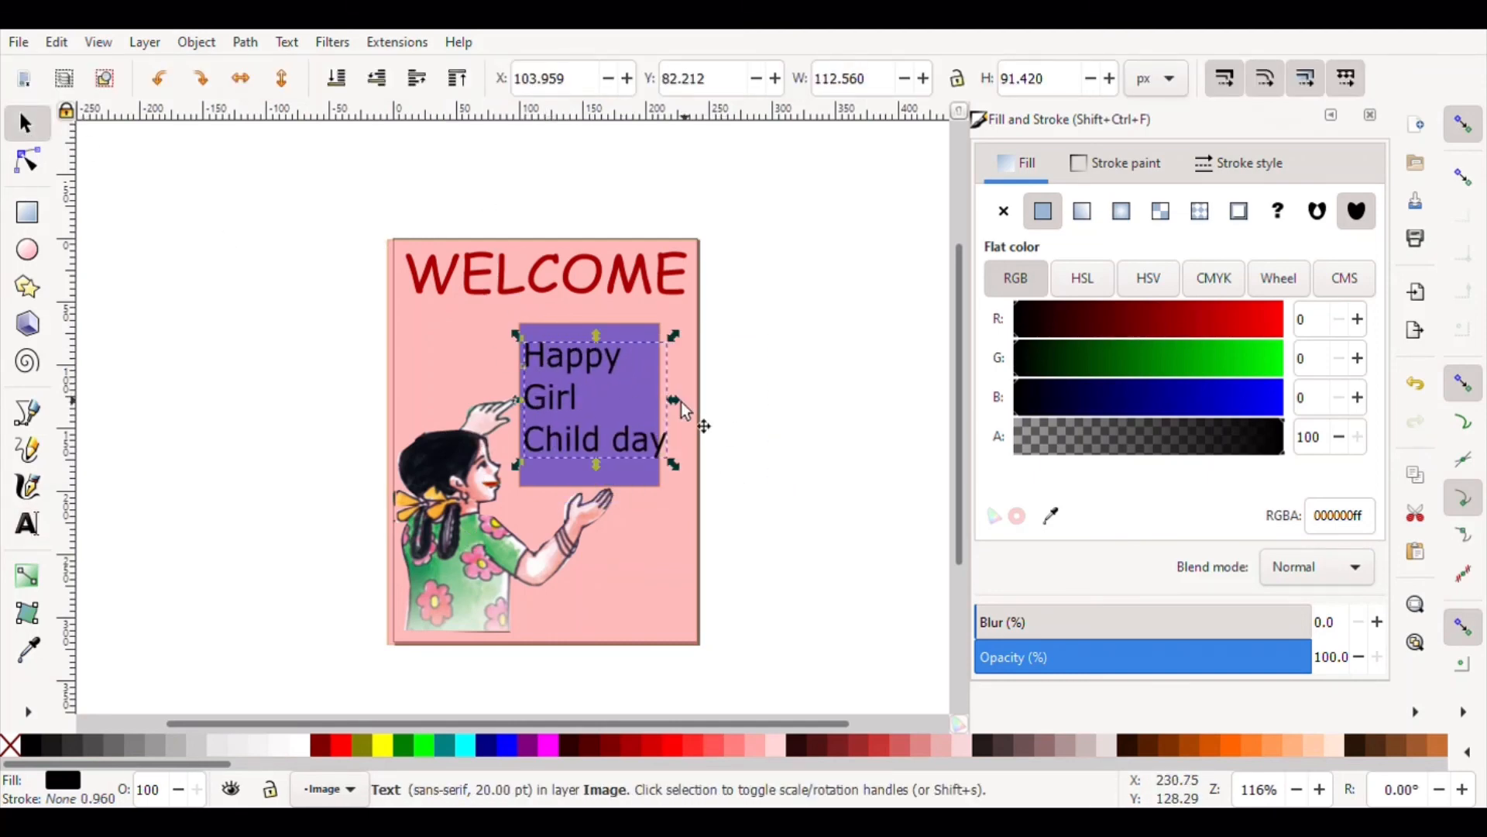
pyautogui.moveTo(676, 400); pyautogui.dragTo(664, 400)
# Widen the purple rectangle to about 131 × 130 px and enlarge the three-line text to about 122 × 111 px
pyautogui.moveTo(592, 482); pyautogui.dragTo(588, 451)
pyautogui.moveTo(661, 414); pyautogui.dragTo(684, 413)
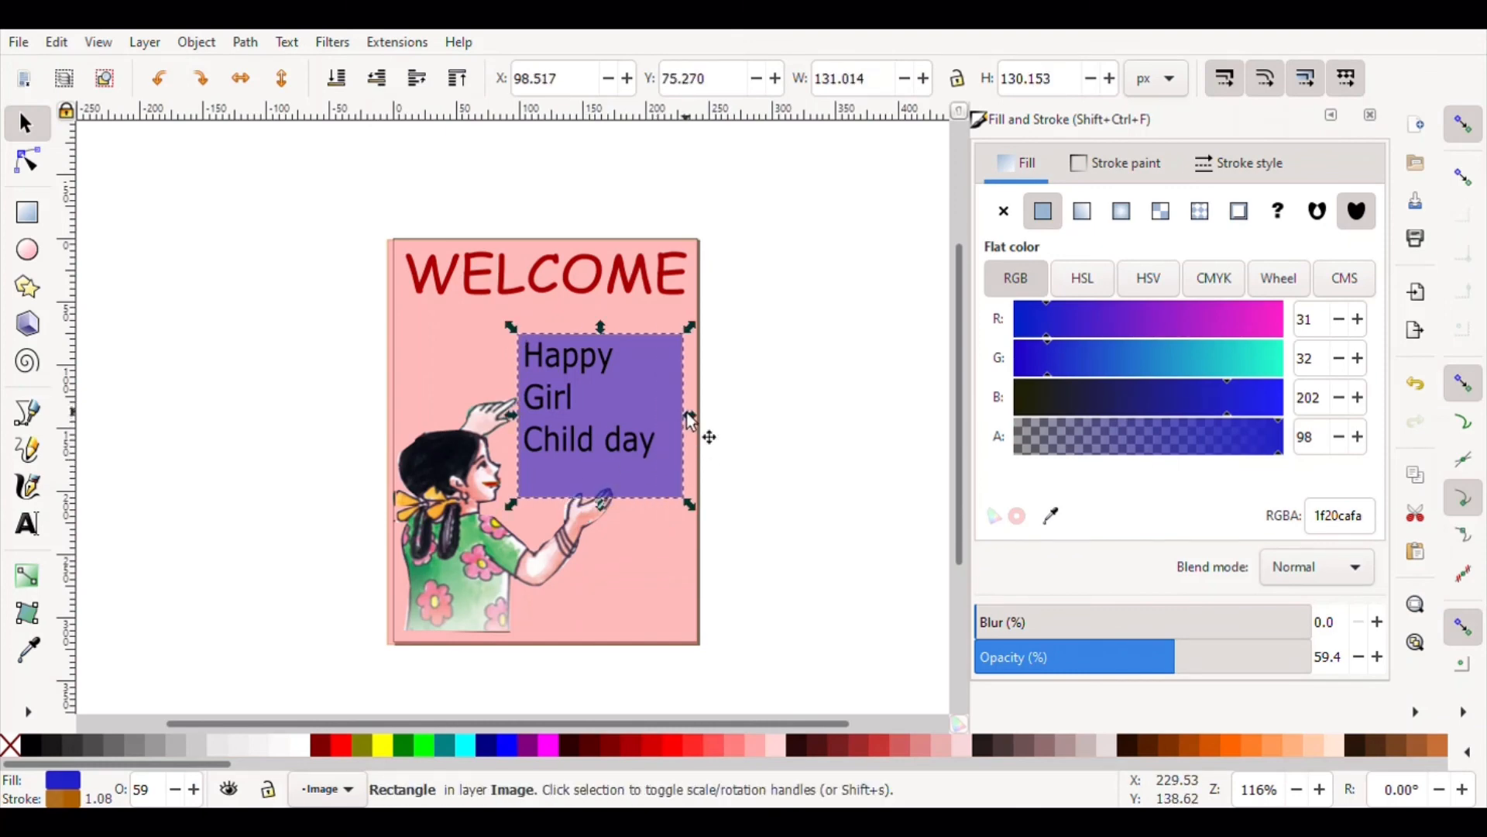
pyautogui.click(641, 442)
pyautogui.moveTo(662, 464); pyautogui.dragTo(686, 489)
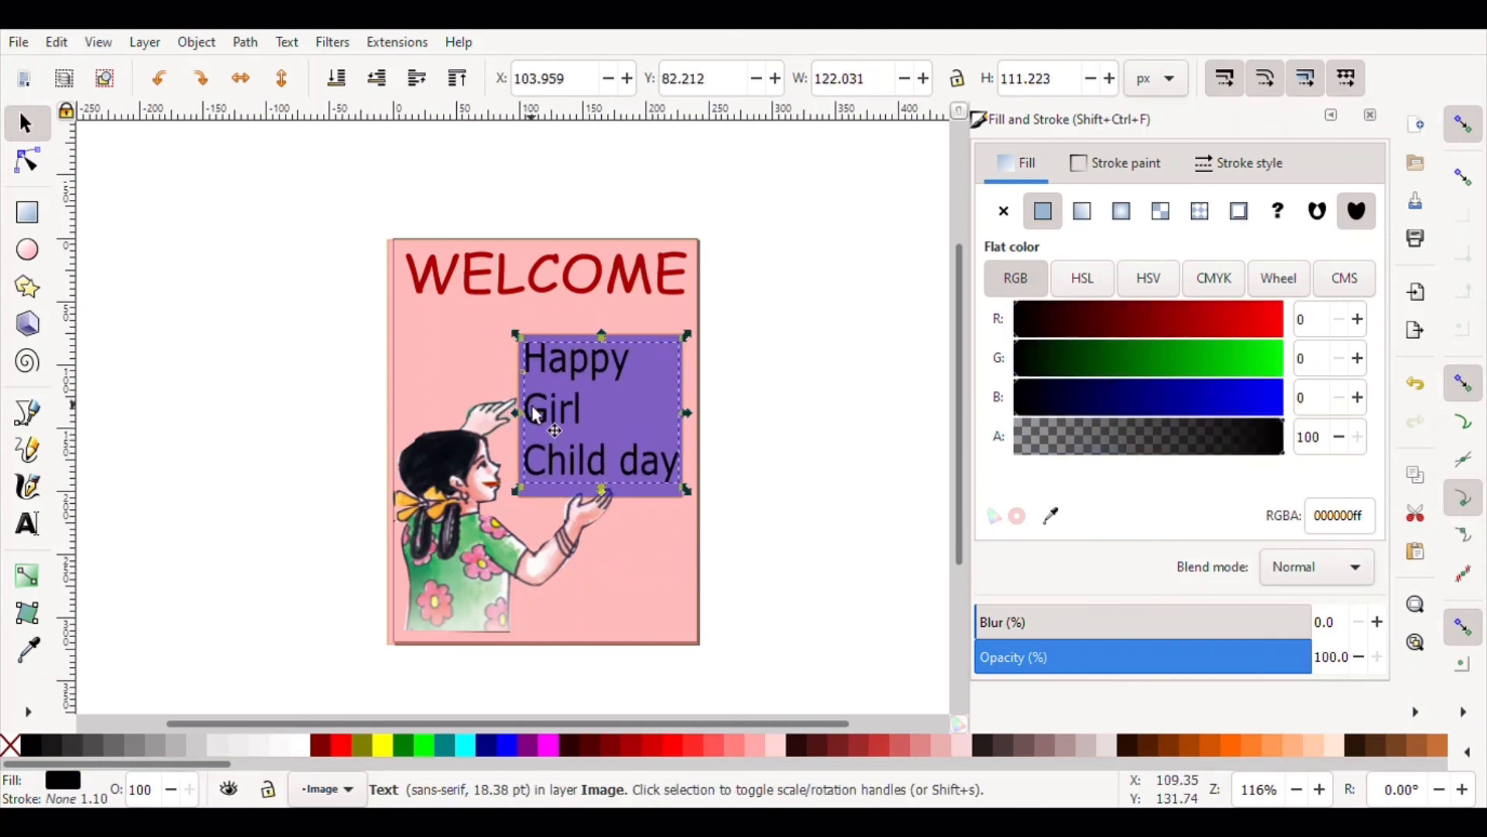
# Select all three lines of the text on the purple rectangle and centre-align them
pyautogui.doubleClick(573, 387)
pyautogui.press('t')
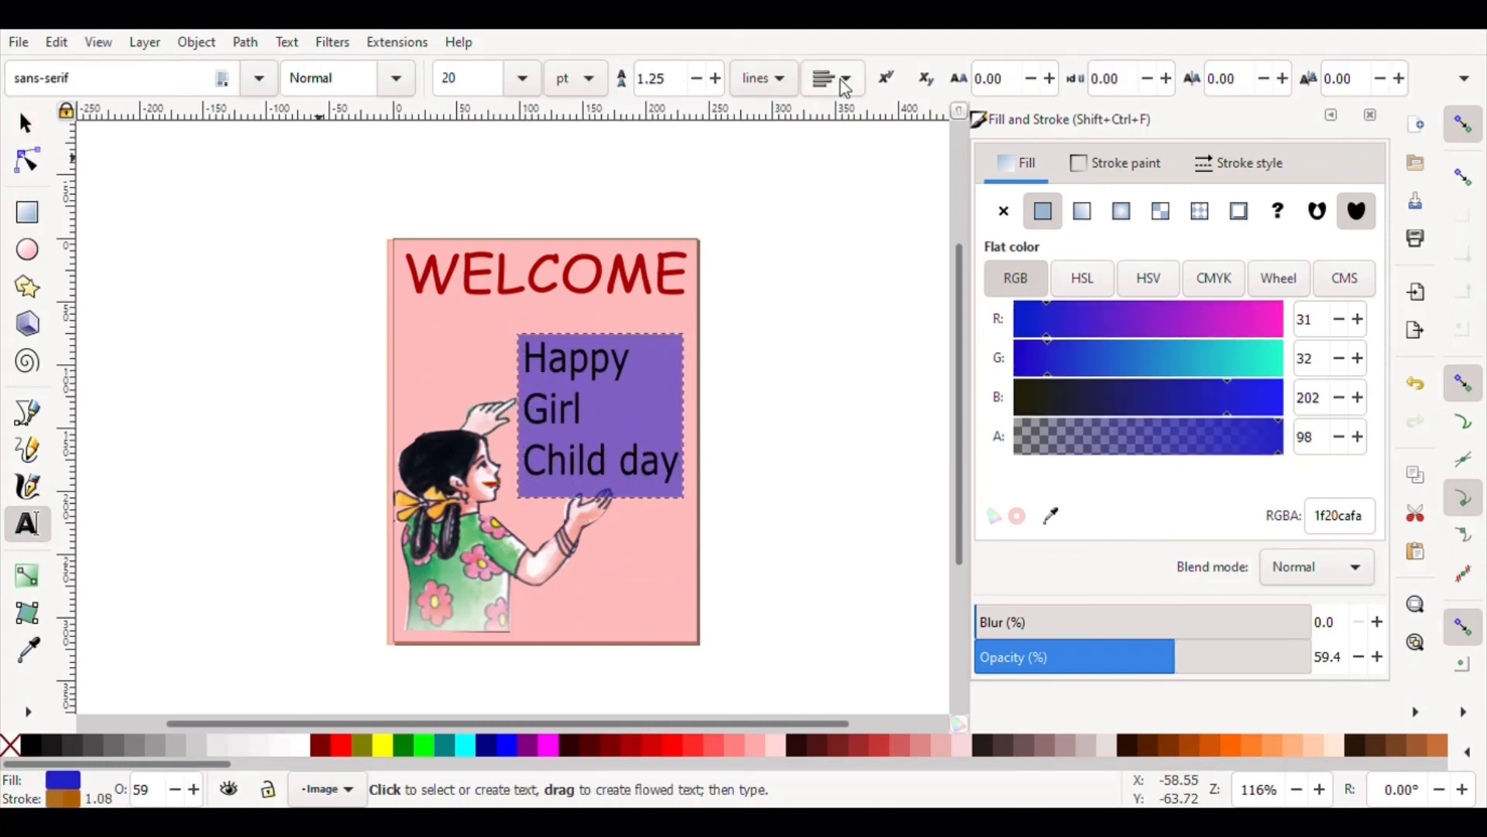
pyautogui.doubleClick(543, 370)
pyautogui.moveTo(542, 370); pyautogui.dragTo(676, 465)
pyautogui.click(833, 78)
pyautogui.click(838, 118)
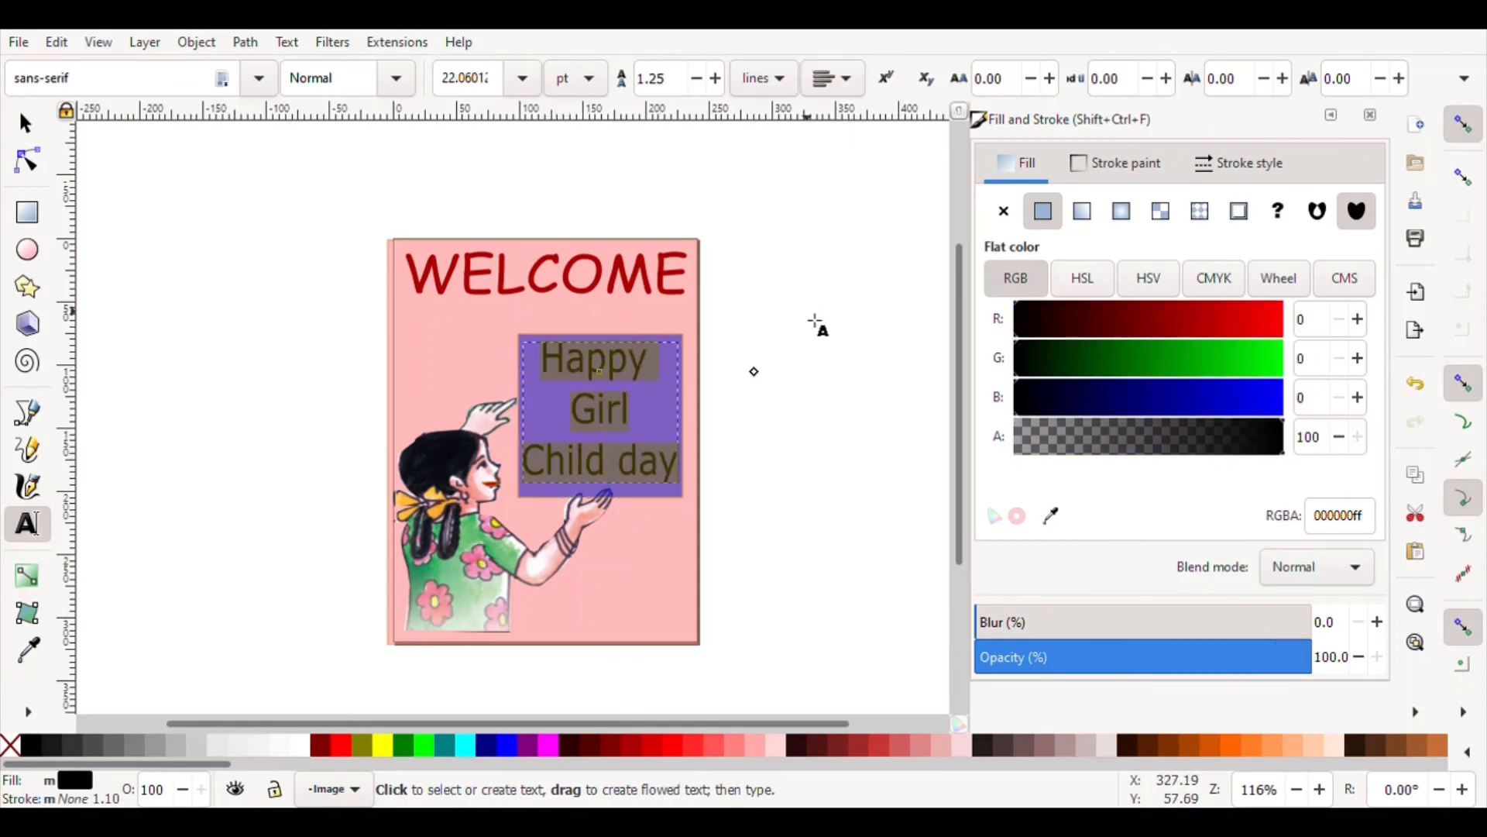
# Make the three-line text yellow and bold, and try the Comic Sans MS font on it
pyautogui.click(379, 748)
pyautogui.hotkey('ctrl', 'b')
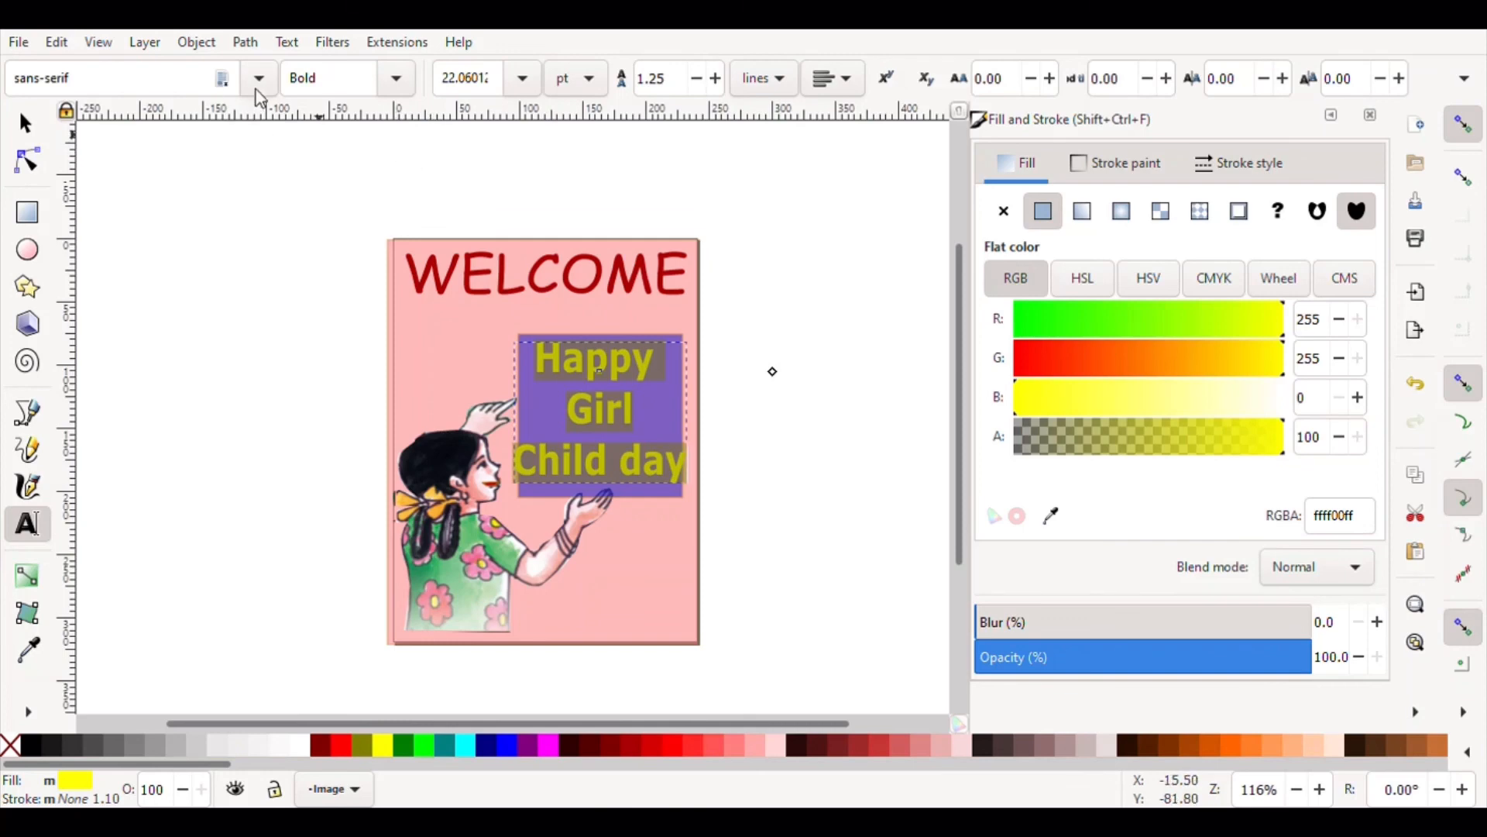
pyautogui.click(48, 622)
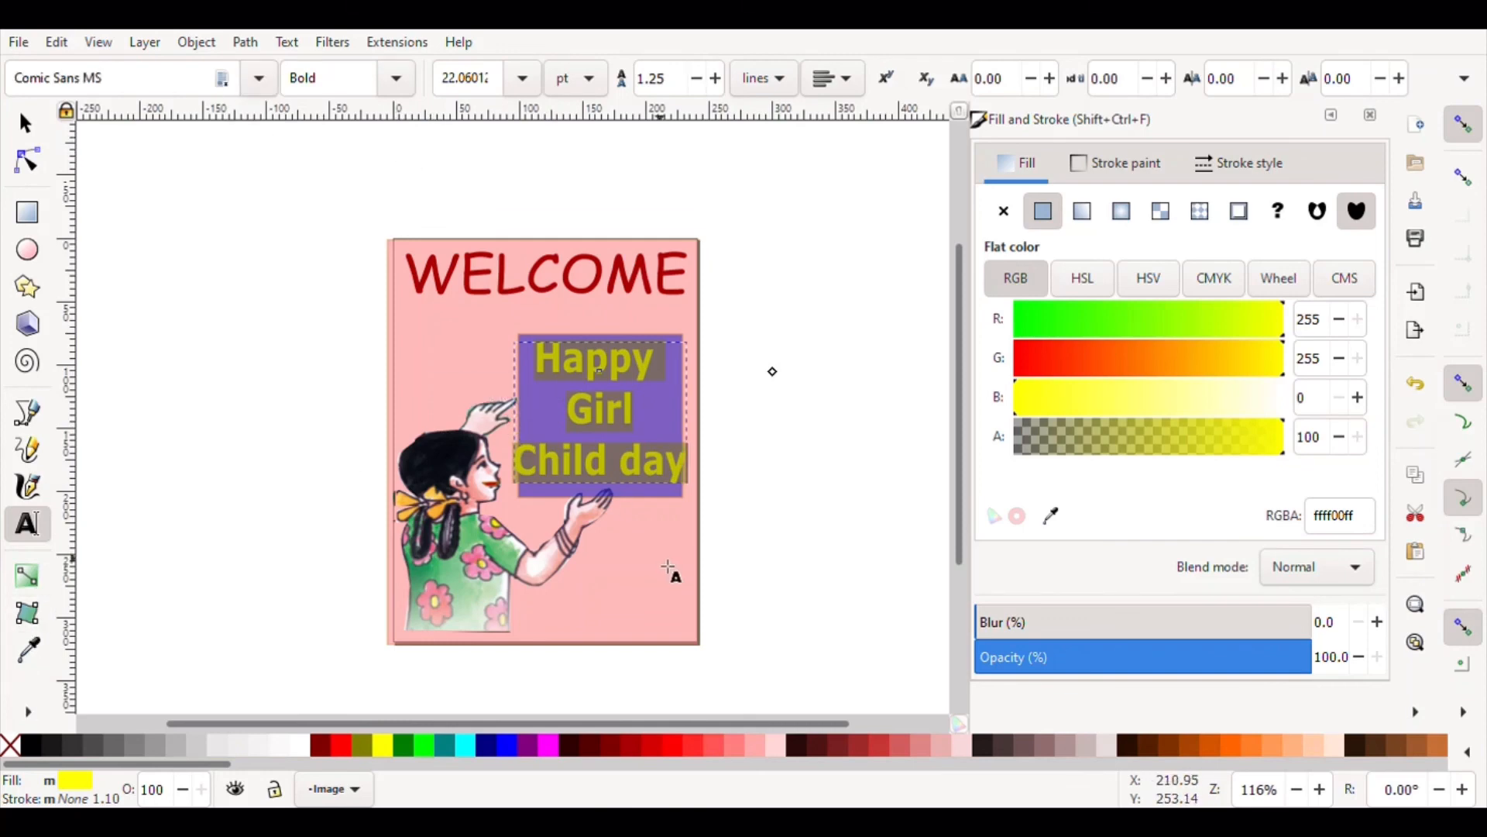
# Enlarge the purple rectangle behind the text to about 139 × 144 px
pyautogui.click(671, 370)
pyautogui.click(26, 124)
# Apply a diagonal linear gradient from blue at the lower left to yellow, ffff00, at the upper right of the three-line text
pyautogui.press('g')
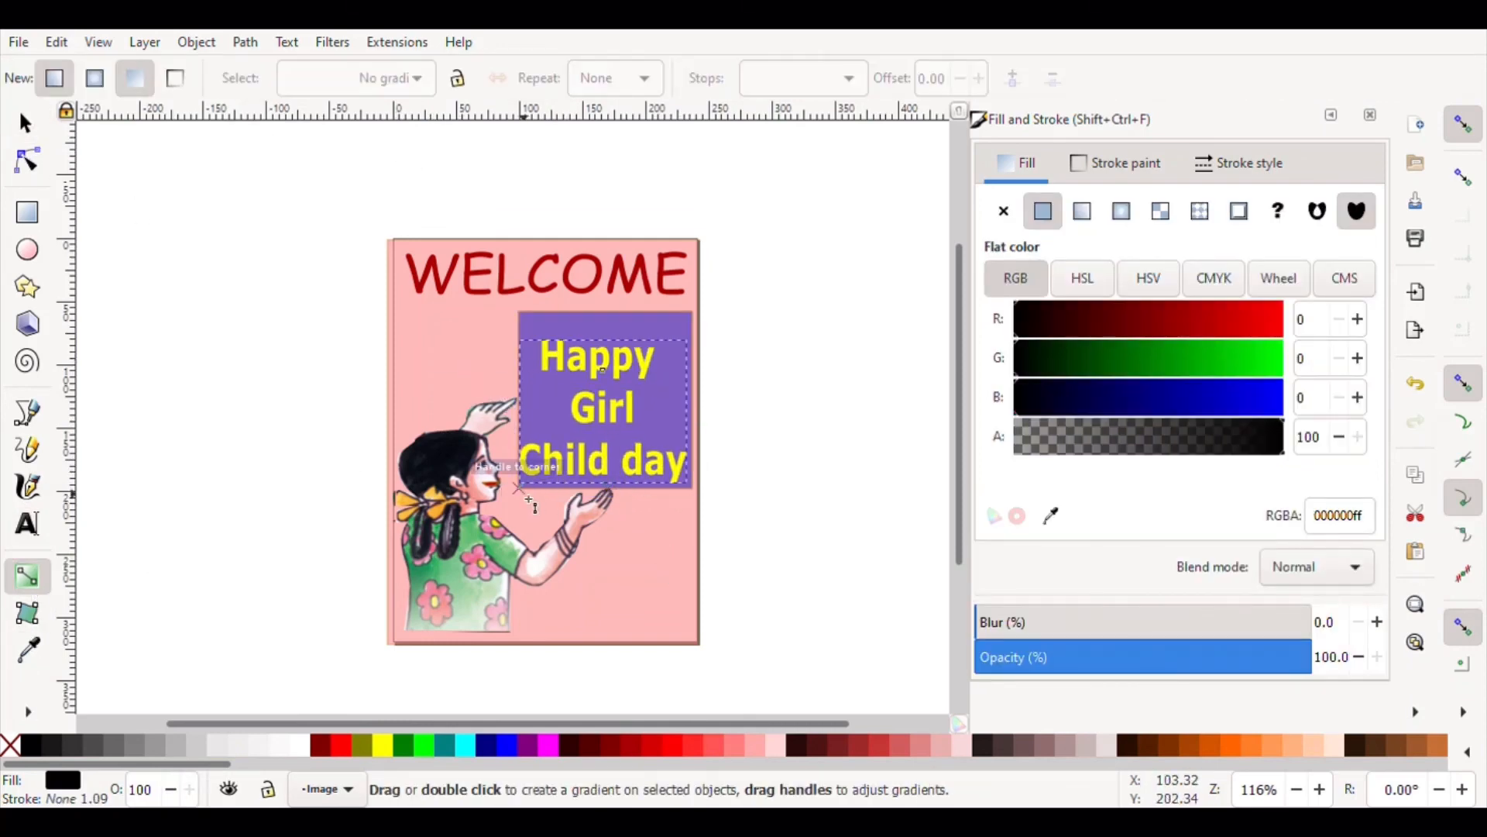
pyautogui.moveTo(518, 488); pyautogui.dragTo(684, 344)
pyautogui.moveTo(1047, 331); pyautogui.dragTo(1212, 343)
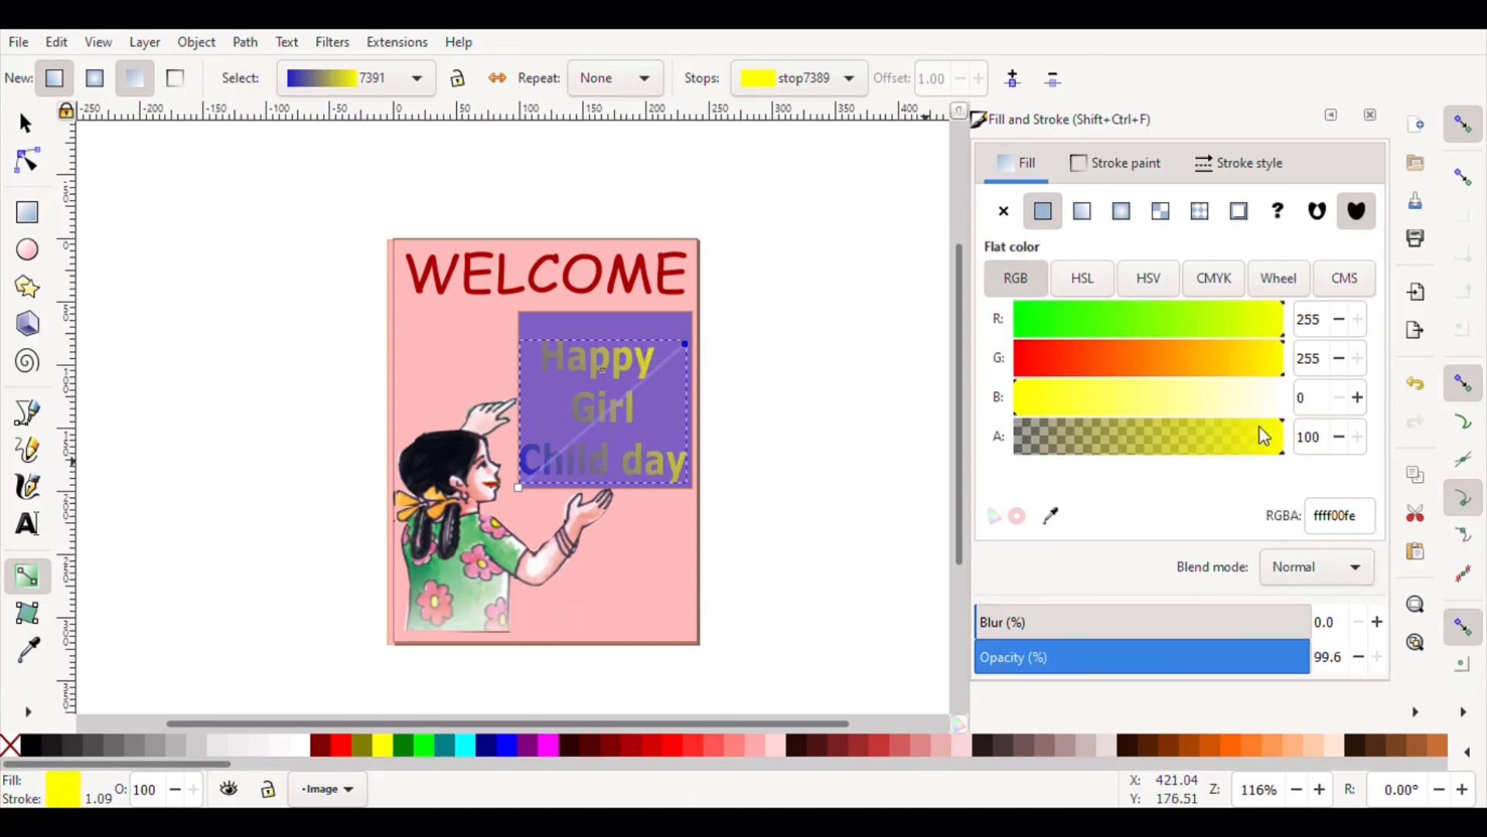
pyautogui.moveTo(1260, 426)
pyautogui.mouseDown()
pyautogui.moveTo(1182, 436)
pyautogui.moveTo(1260, 436)
pyautogui.mouseUp()
pyautogui.click(1207, 371)
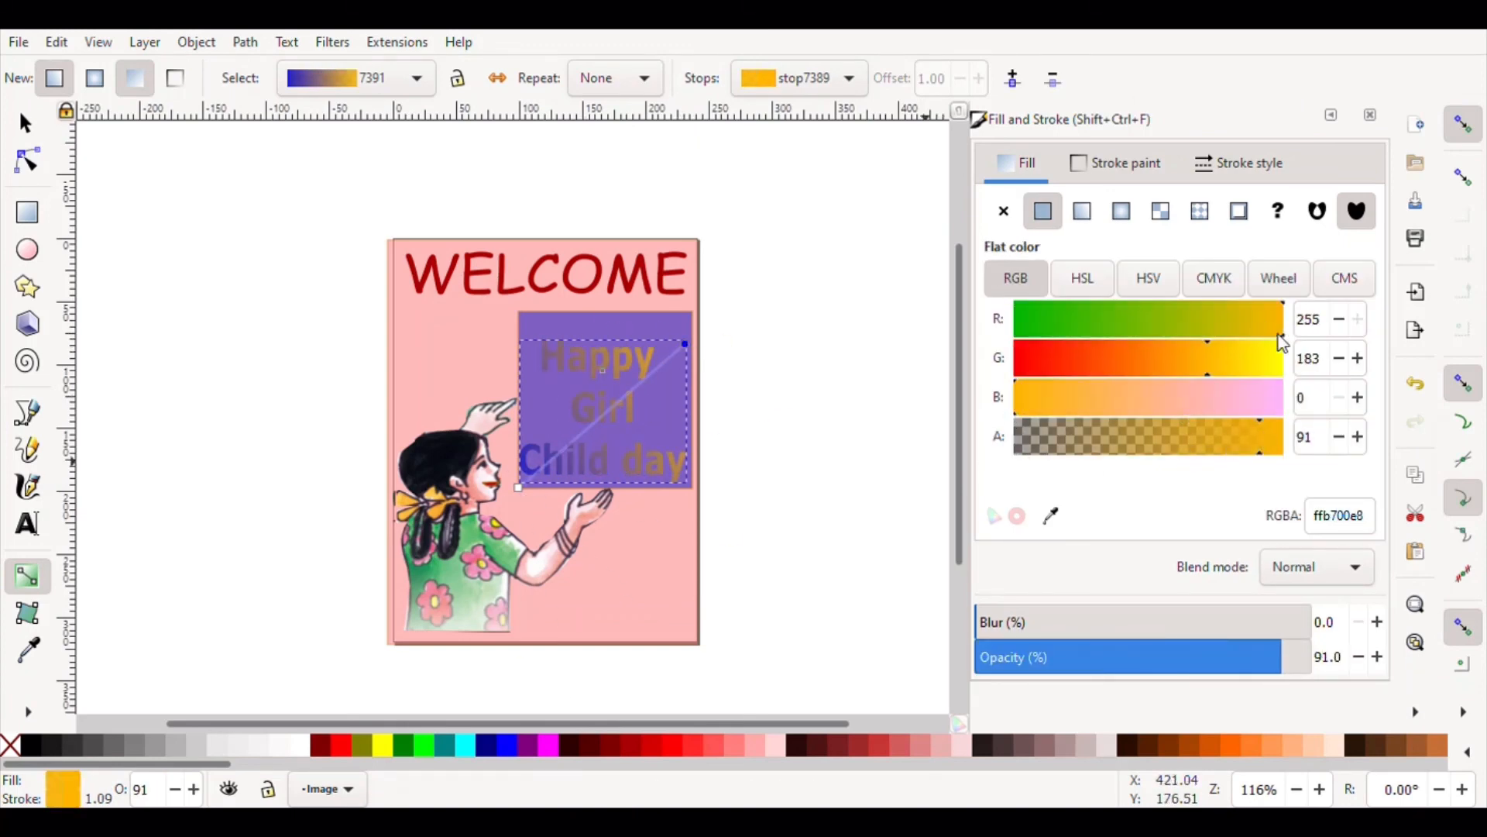
pyautogui.moveTo(1259, 341); pyautogui.dragTo(1275, 346)
pyautogui.click(382, 744)
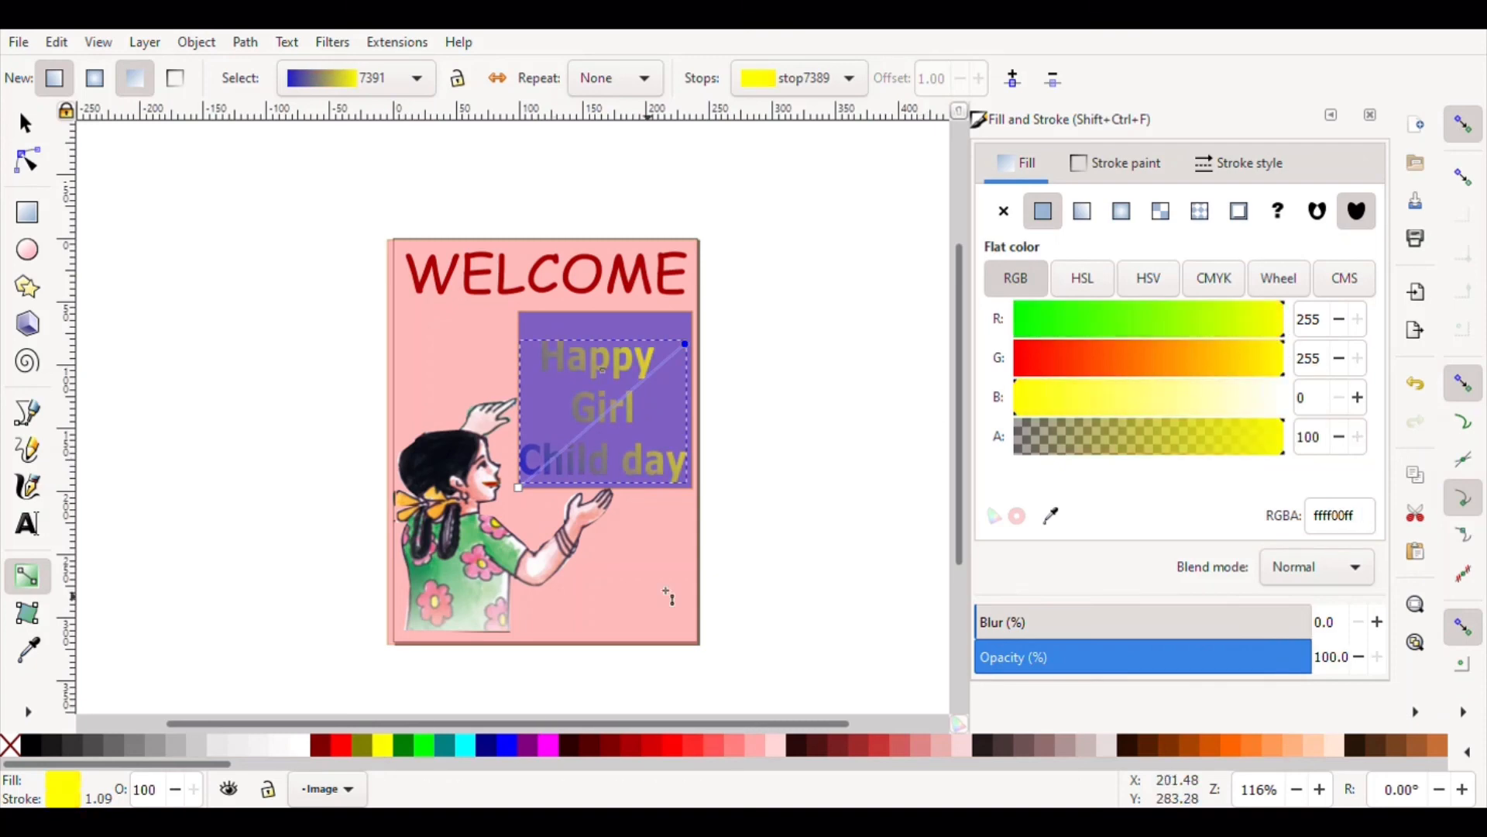
# Fill the purple rectangle with cyan, RGB 0, 255, 255, and alpha 95
pyautogui.click(612, 335)
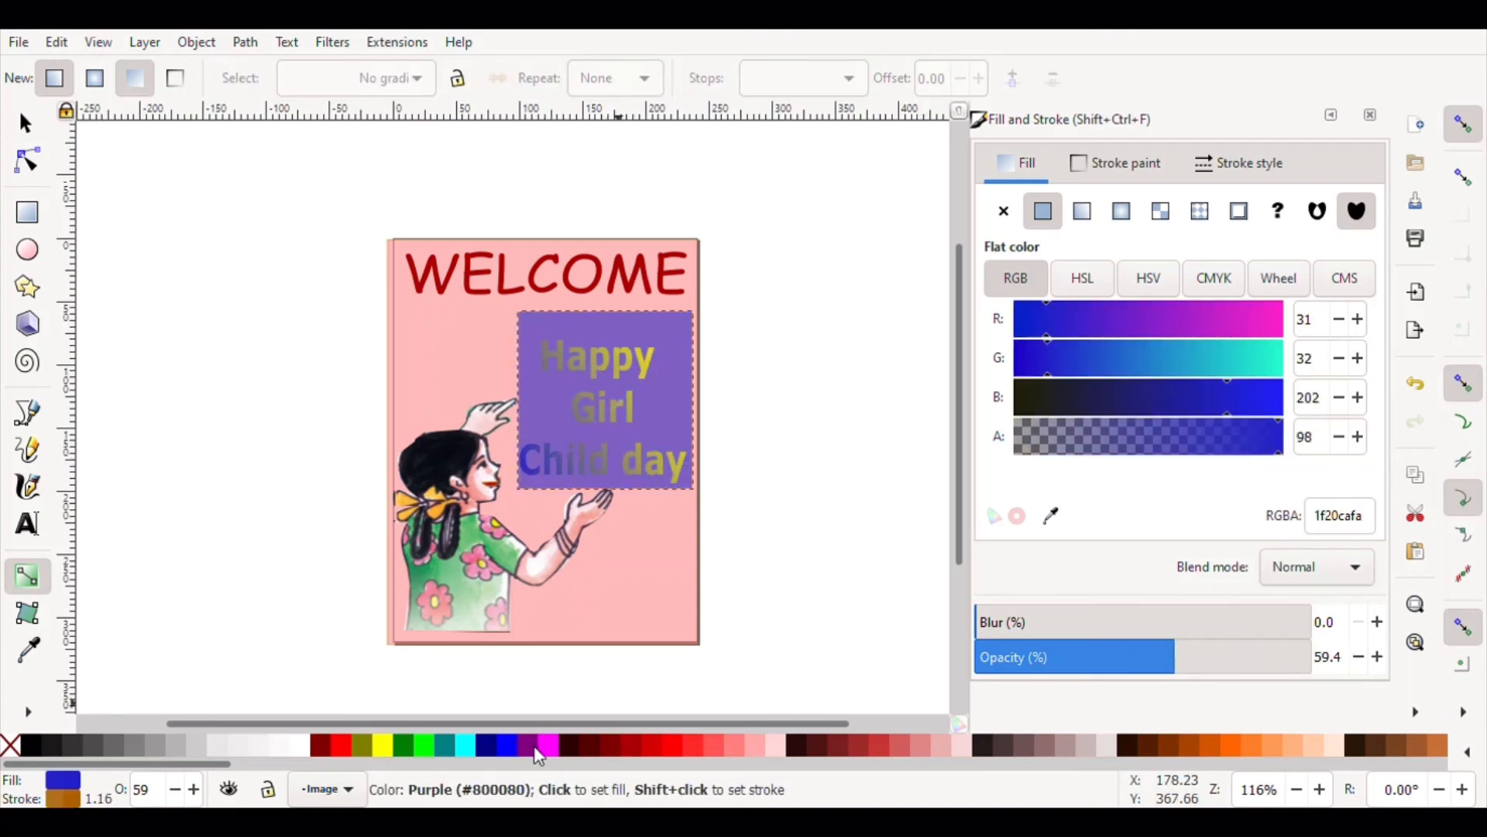
pyautogui.click(465, 746)
pyautogui.moveTo(1278, 455); pyautogui.dragTo(1272, 438)
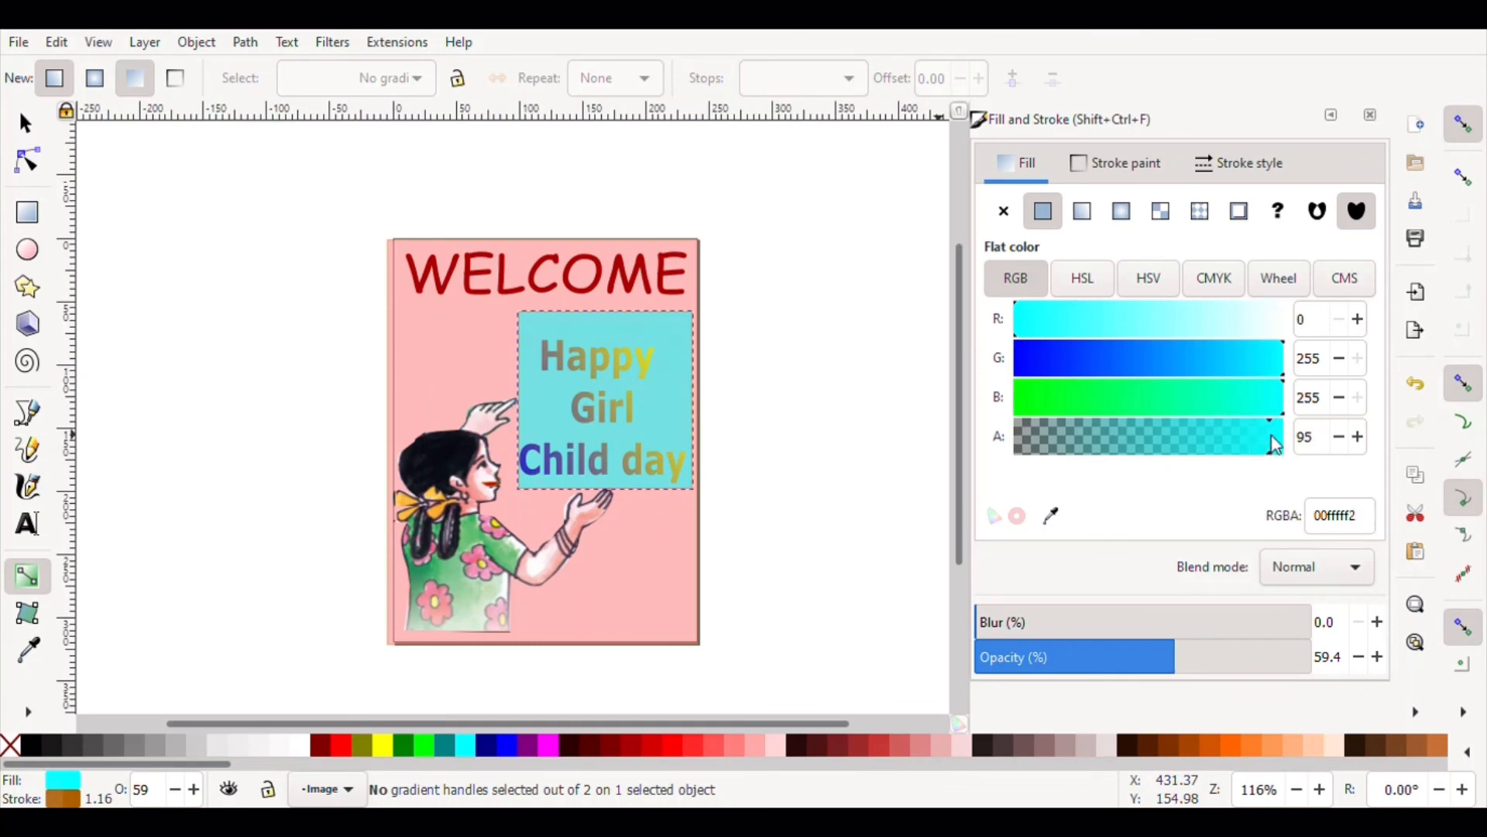
# Realign the pink background with the page and move the girl picture down to the background's lower edge
pyautogui.click(446, 519)
pyautogui.moveTo(446, 519); pyautogui.dragTo(453, 549)
pyautogui.press('s')
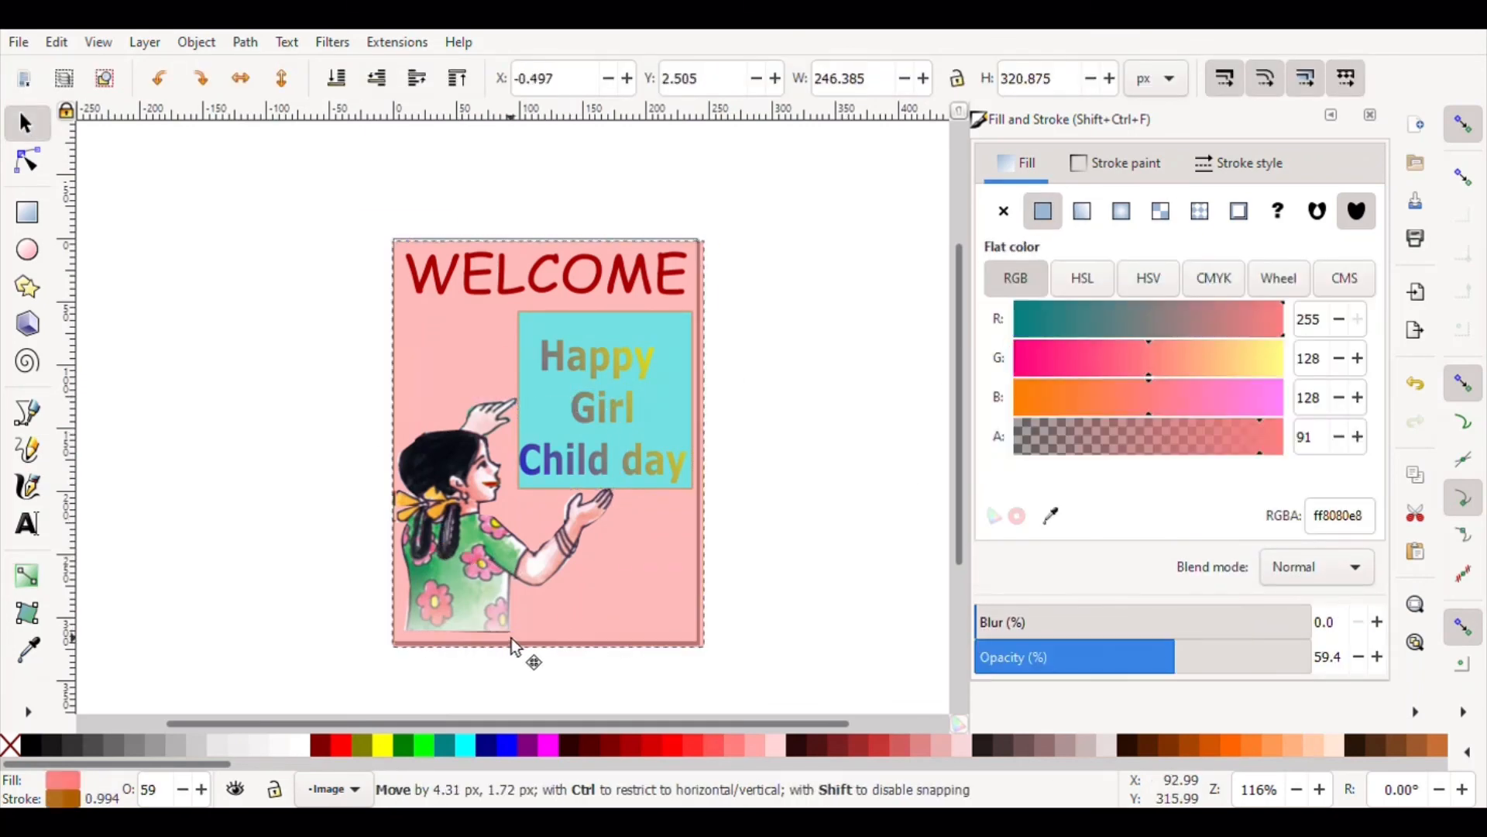
pyautogui.moveTo(512, 638); pyautogui.dragTo(505, 649)
pyautogui.click(829, 361)
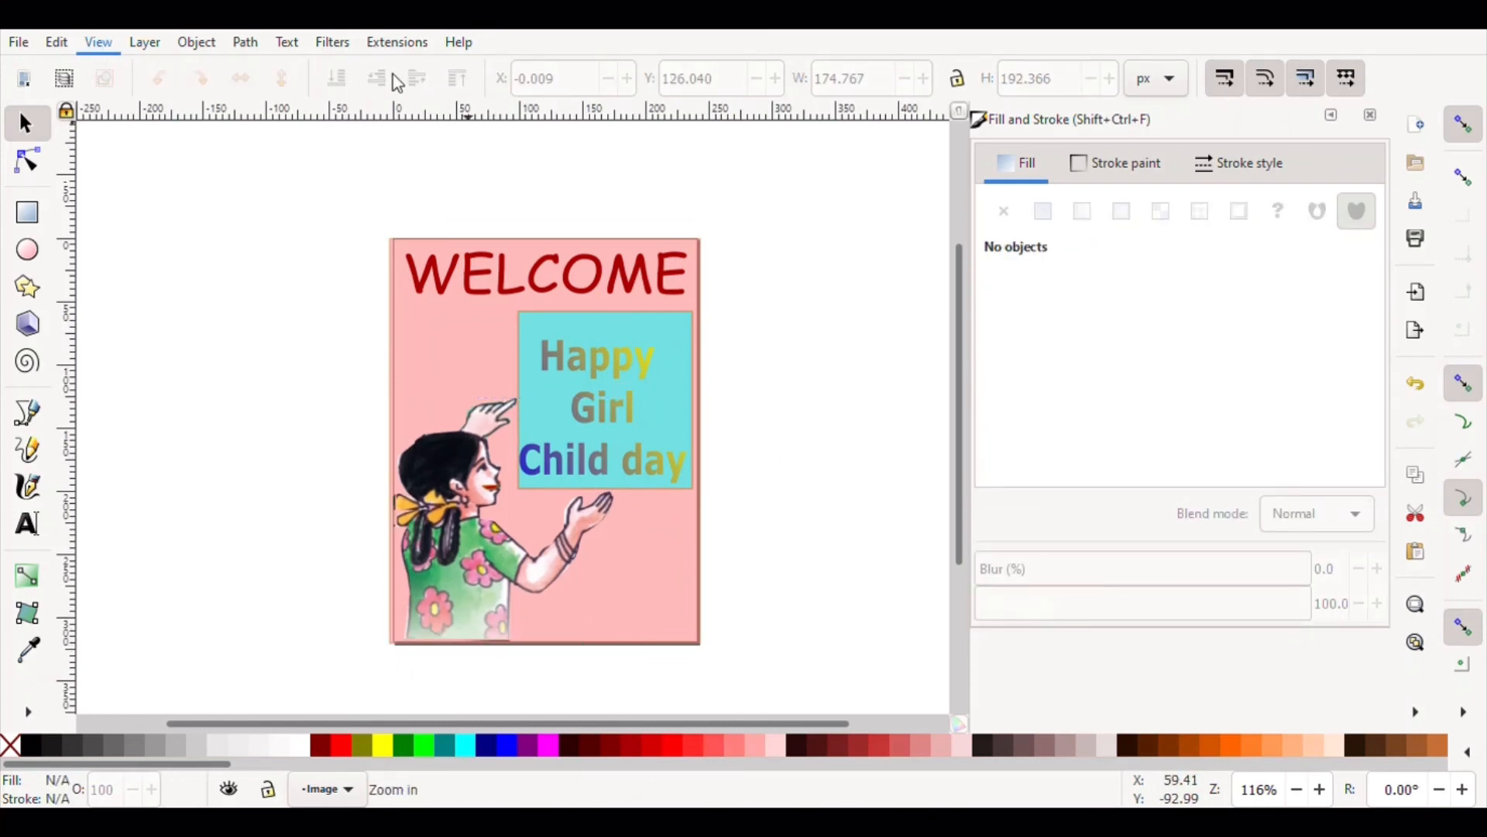
# Group all objects of the poster and shift the group slightly to the right on the page
pyautogui.press('+')
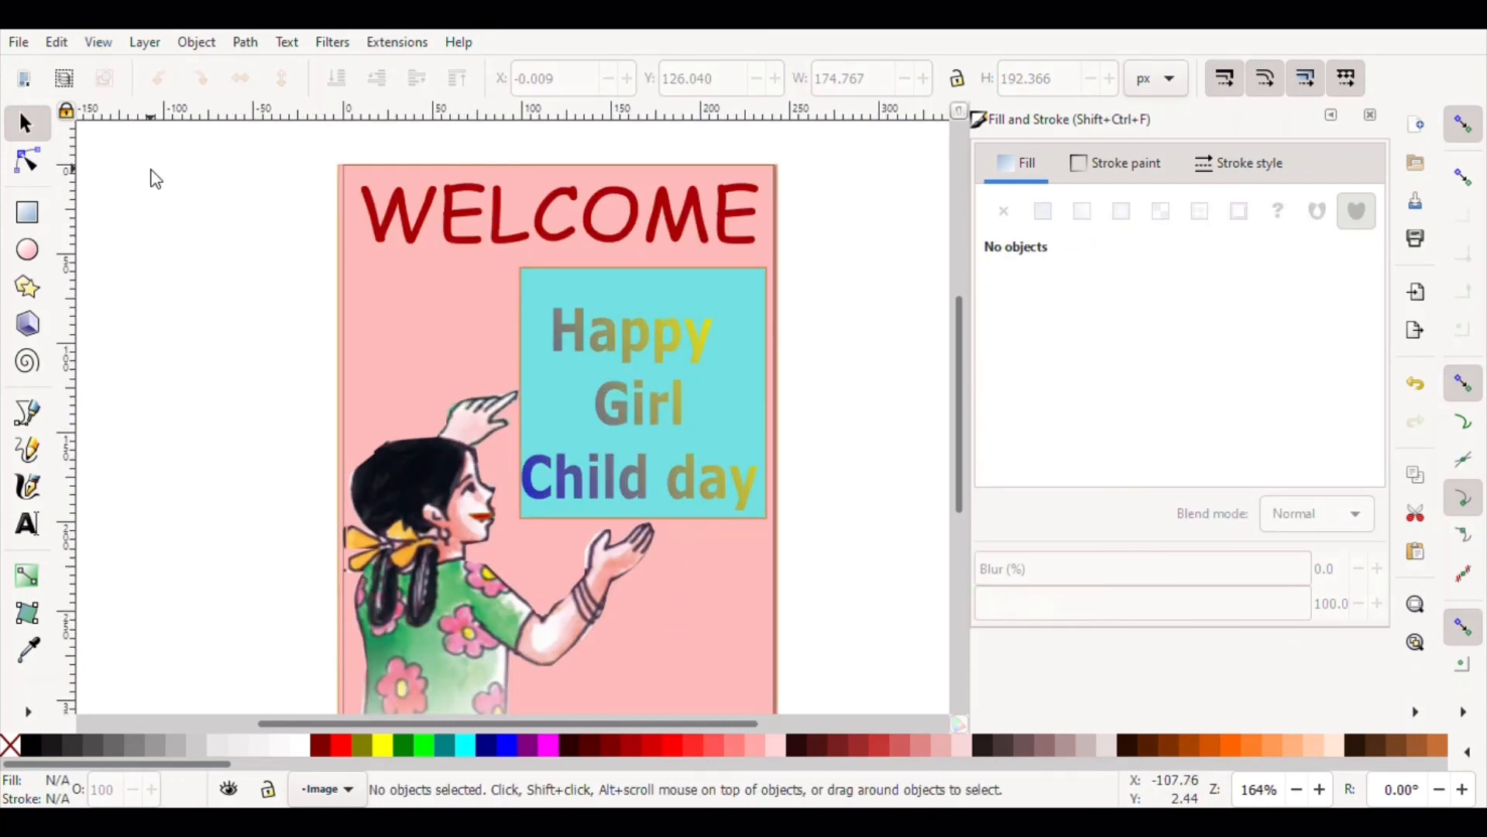
pyautogui.scroll(-5, 238, 211)
pyautogui.hotkey('ctrl', 'a')
pyautogui.hotkey('ctrl', 'g')
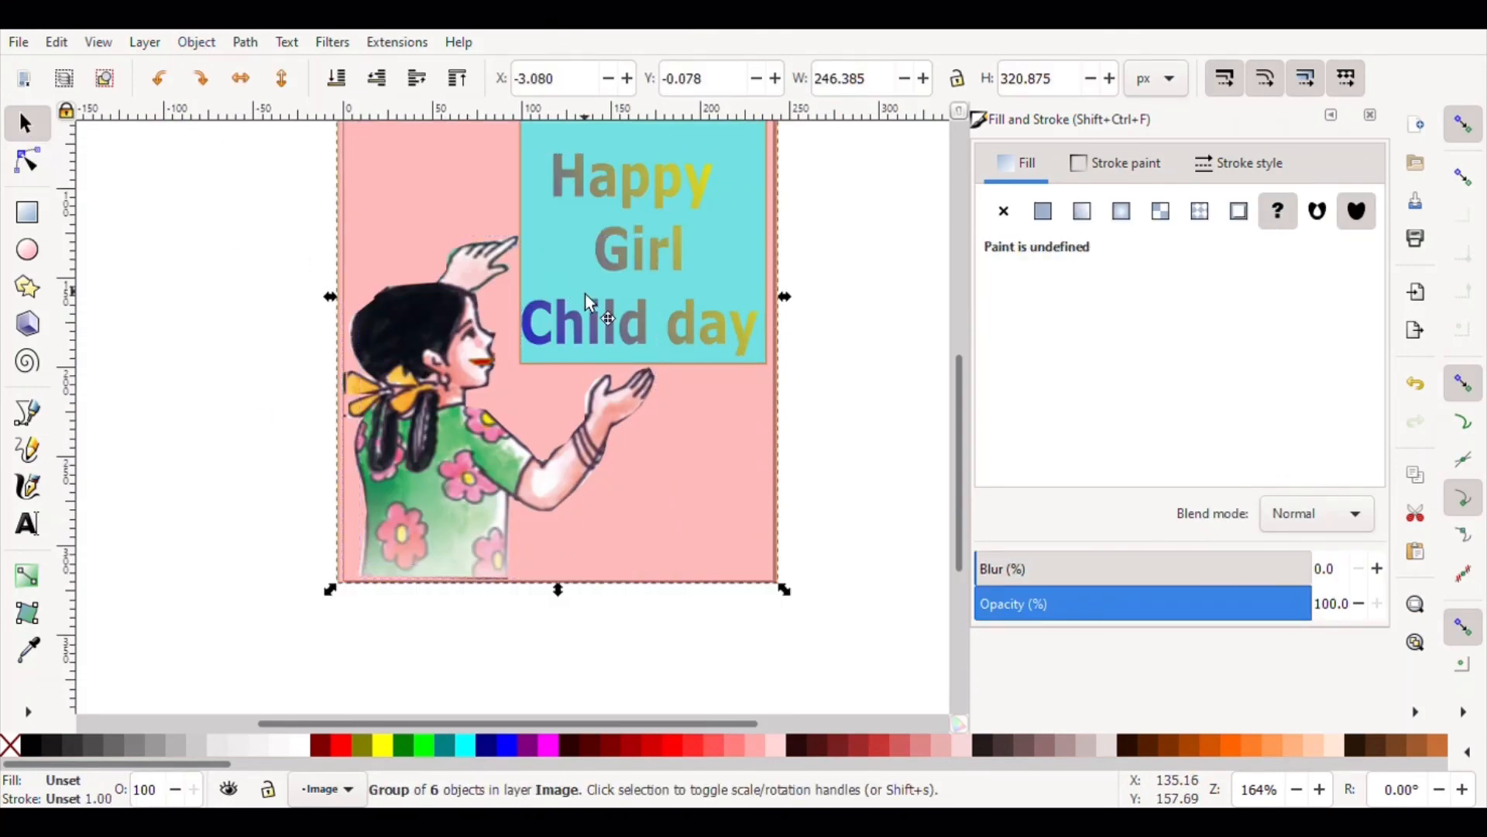
pyautogui.moveTo(586, 294)
pyautogui.mouseDown()
pyautogui.moveTo(739, 346)
pyautogui.moveTo(525, 407)
pyautogui.moveTo(604, 325)
pyautogui.moveTo(596, 297)
pyautogui.mouseUp()
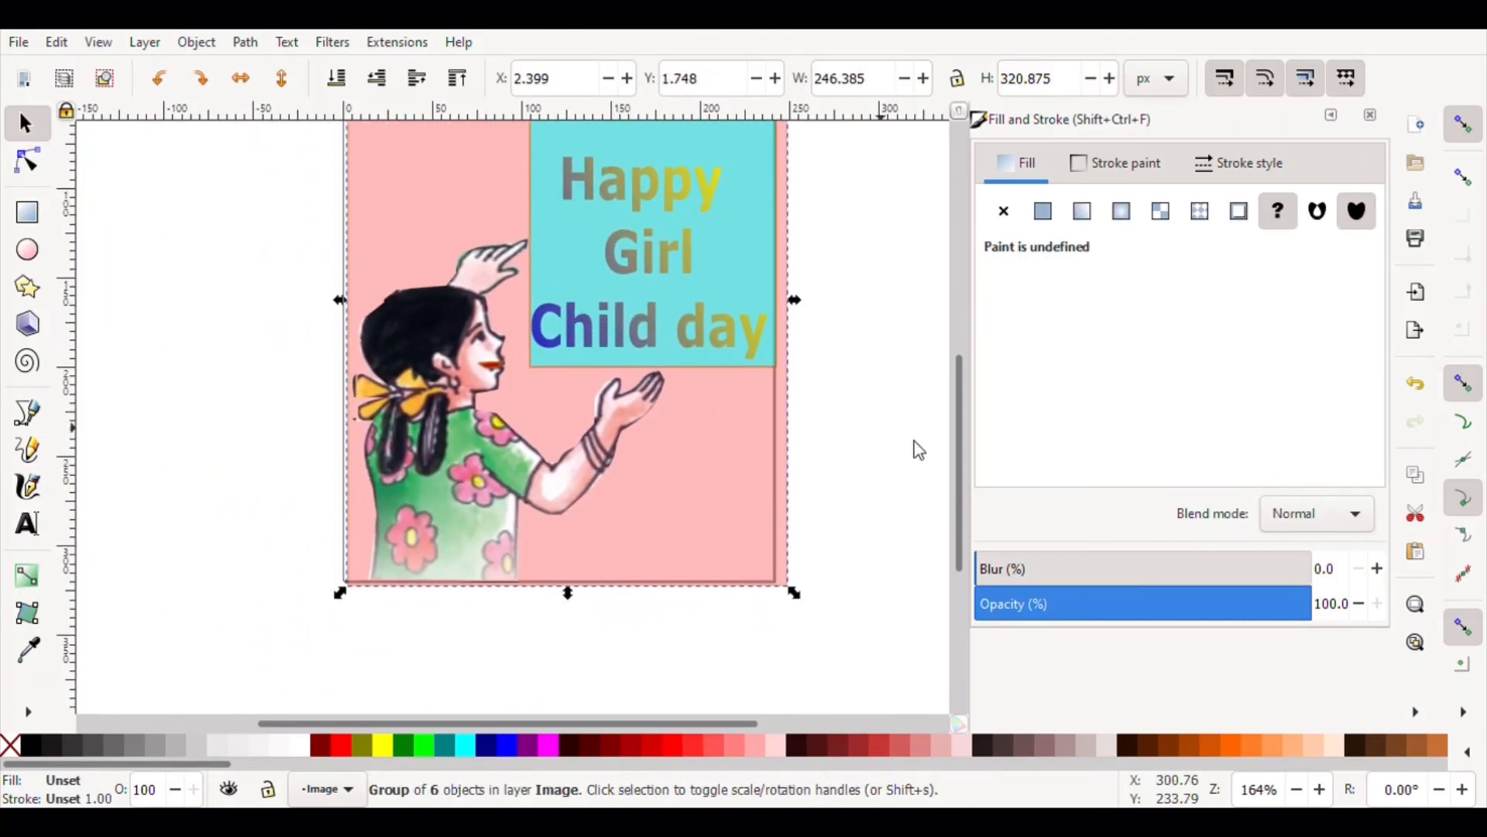
# Ungroup and regroup the poster objects, and place the group at about X 1.18, Y 1.14 px
pyautogui.moveTo(957, 468); pyautogui.dragTo(955, 418)
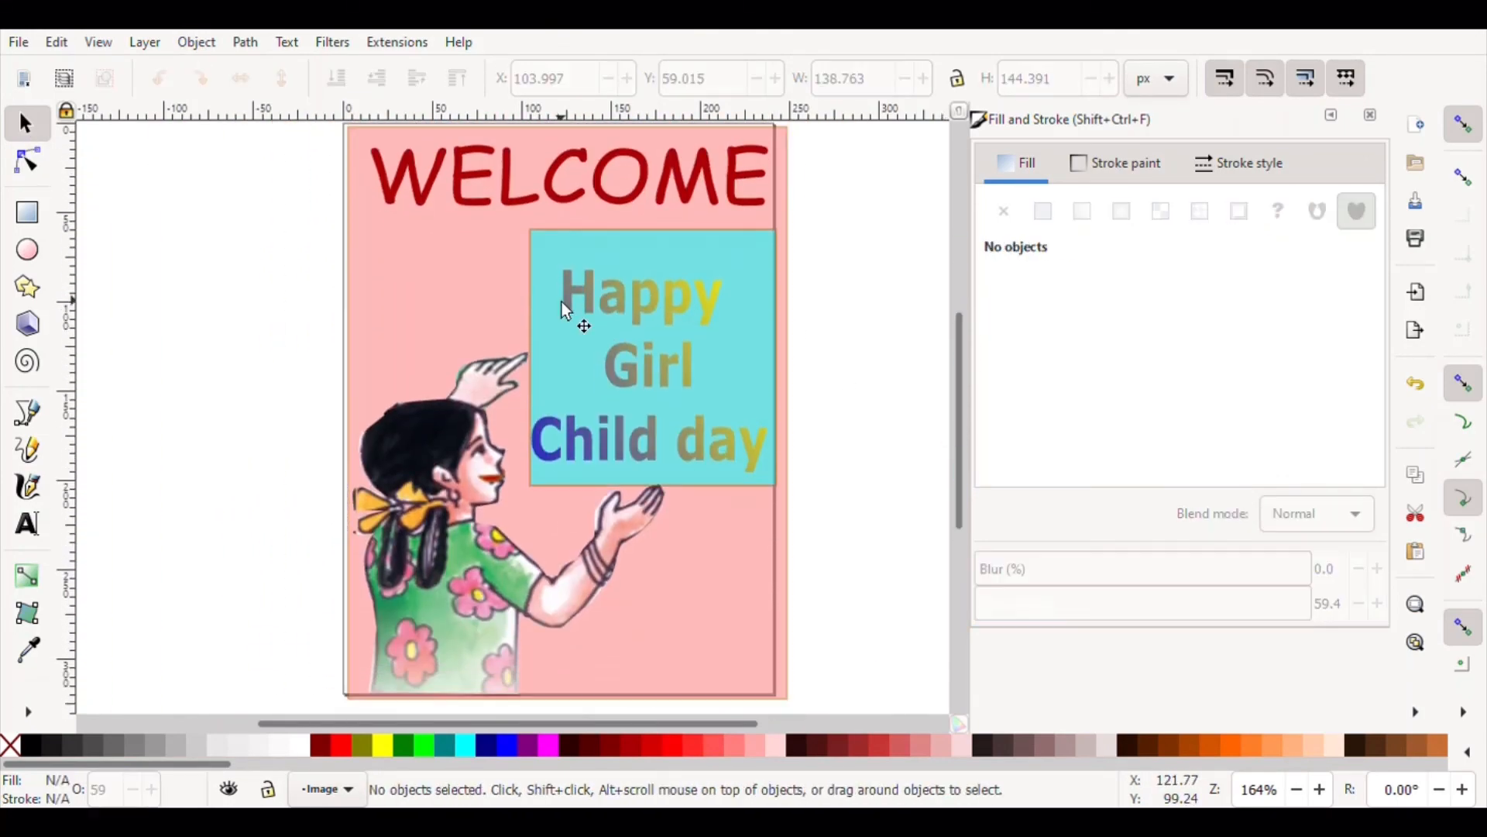
pyautogui.click(562, 301)
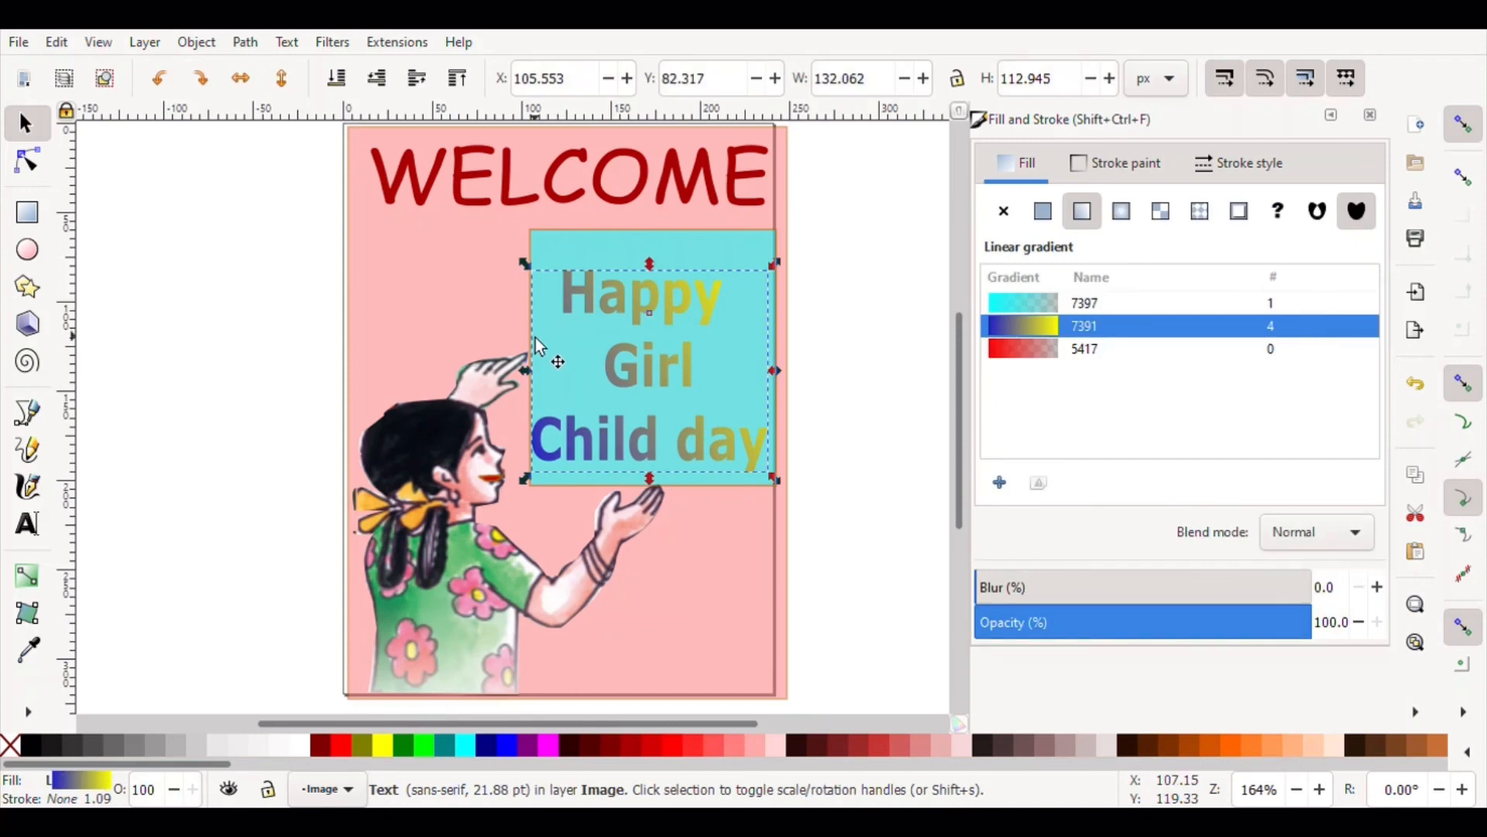
pyautogui.click(488, 269)
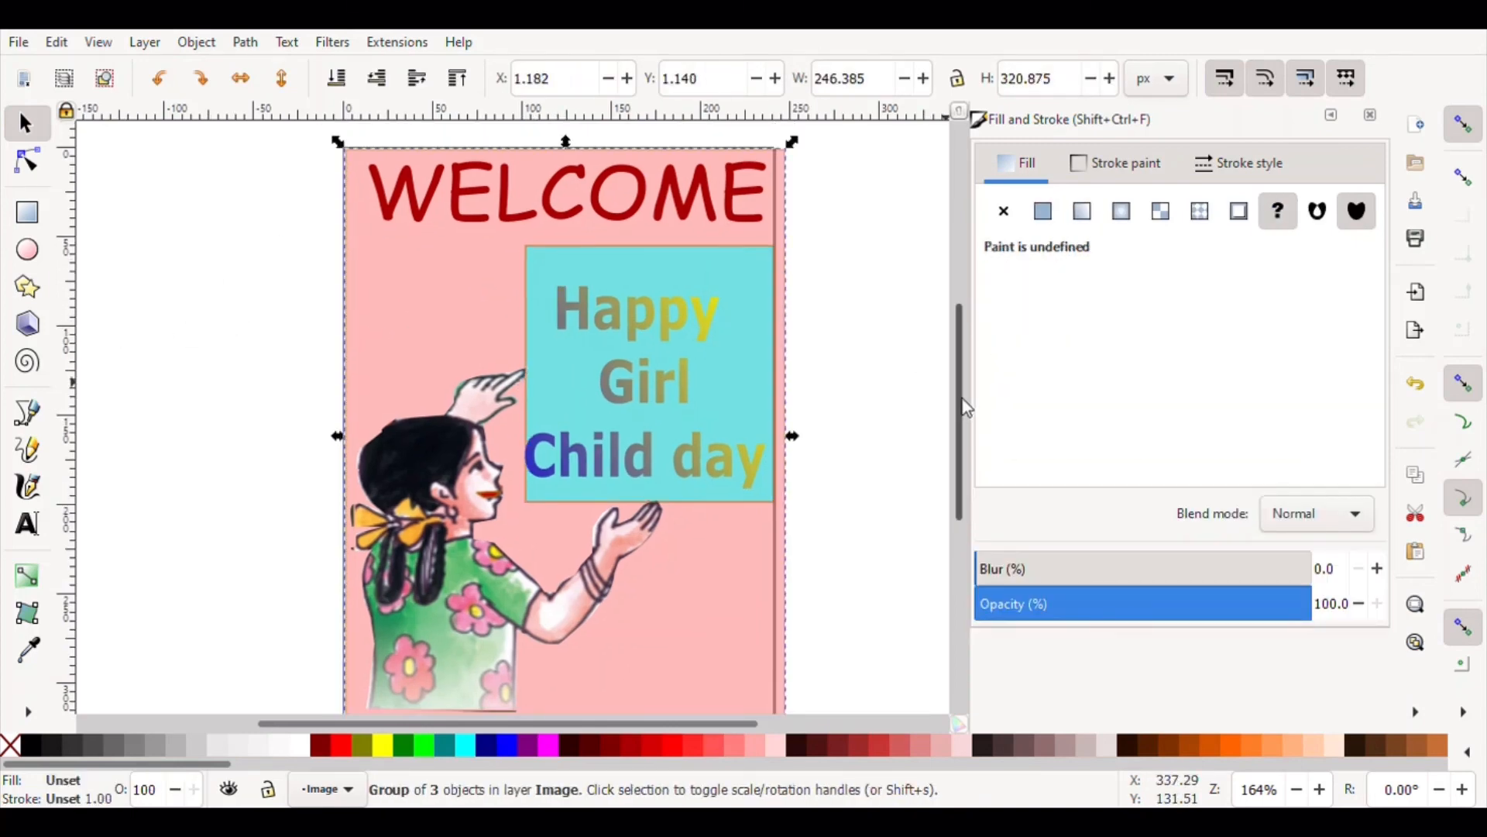
pyautogui.moveTo(966, 408); pyautogui.dragTo(961, 414)
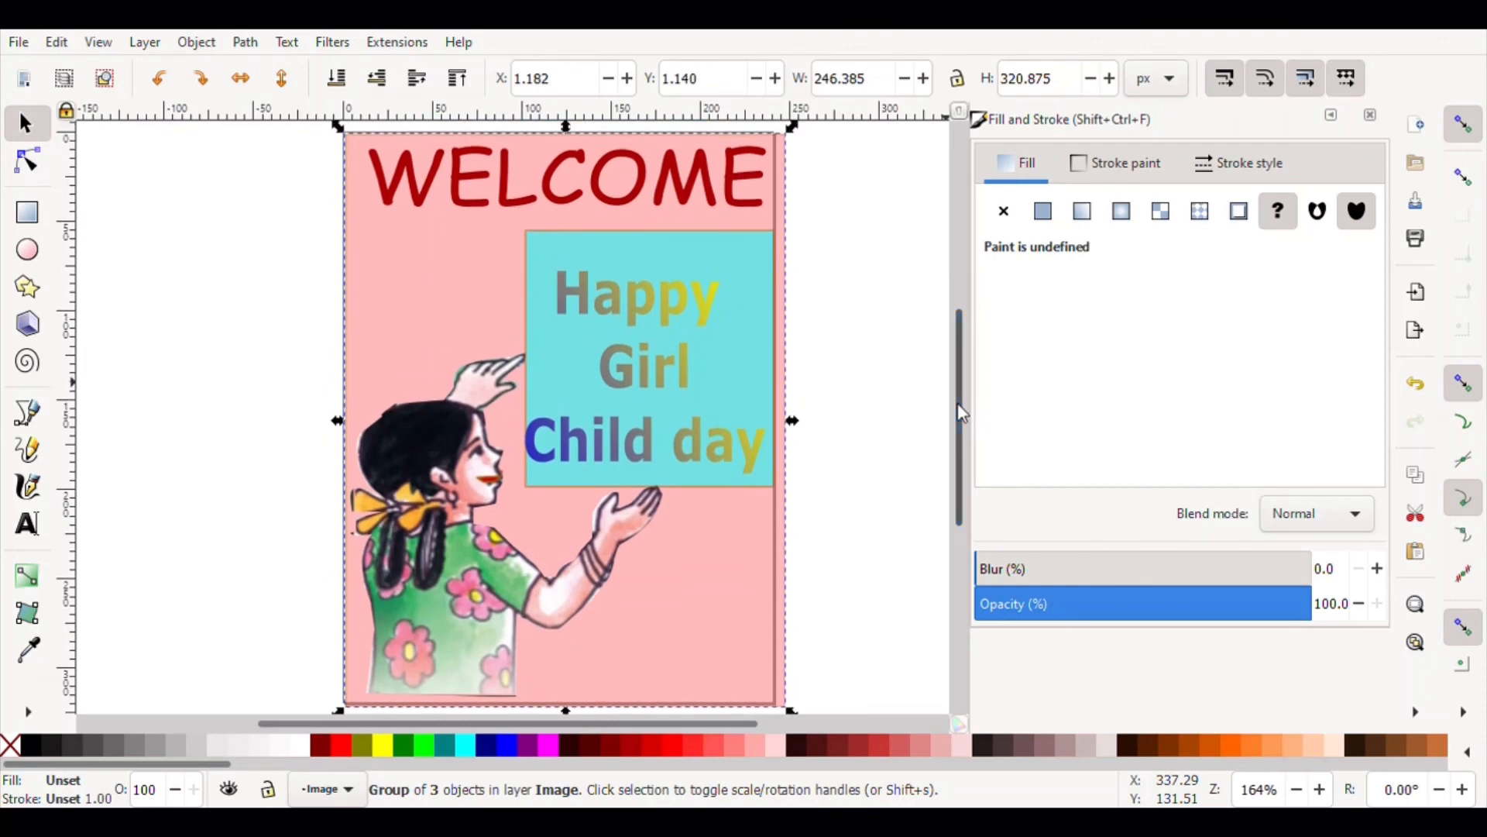